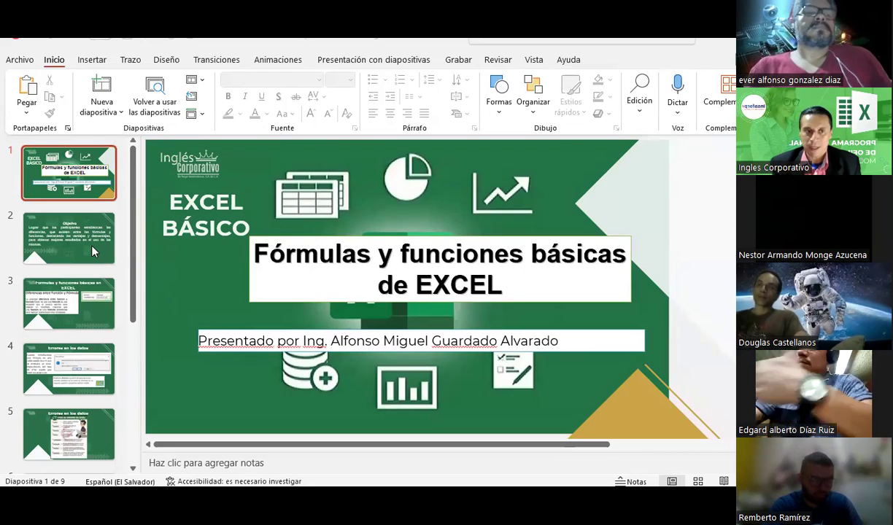
Go to slide 3 and enlarge the =SUMA(B3:B6) vs =B3+B4+B5+B6 picture across the slide
left_click(92, 248)
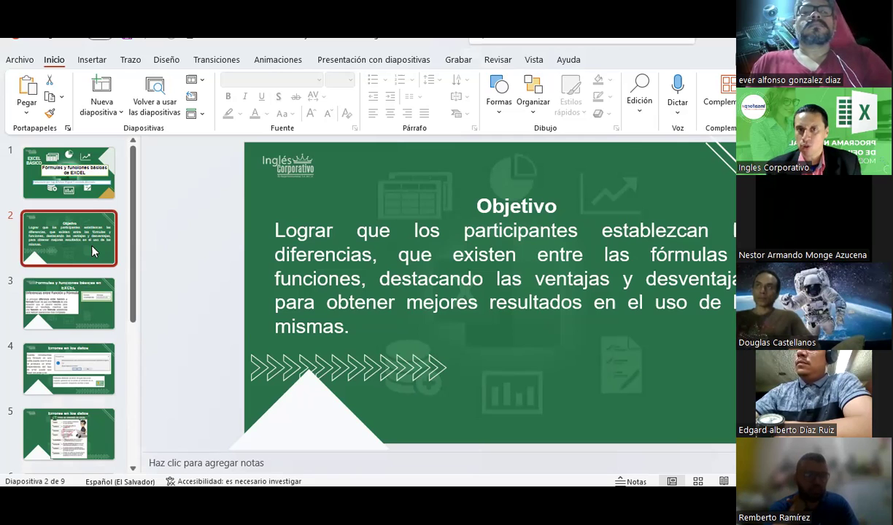
left_click(97, 312)
left_click(678, 244)
left_click_drag(587, 279, 370, 403)
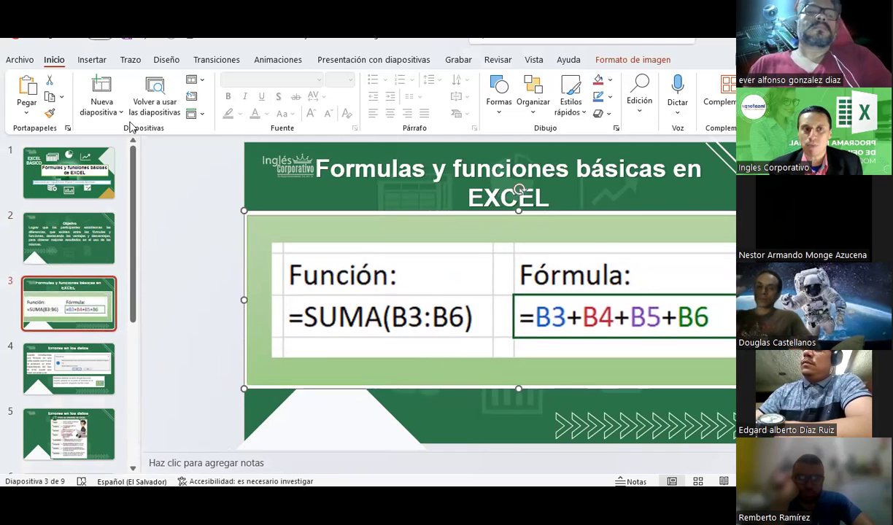
With the black pen, bracket =SUMA(B3:B6) and add an arrow, plus mark and note
left_click(130, 61)
left_click(123, 91)
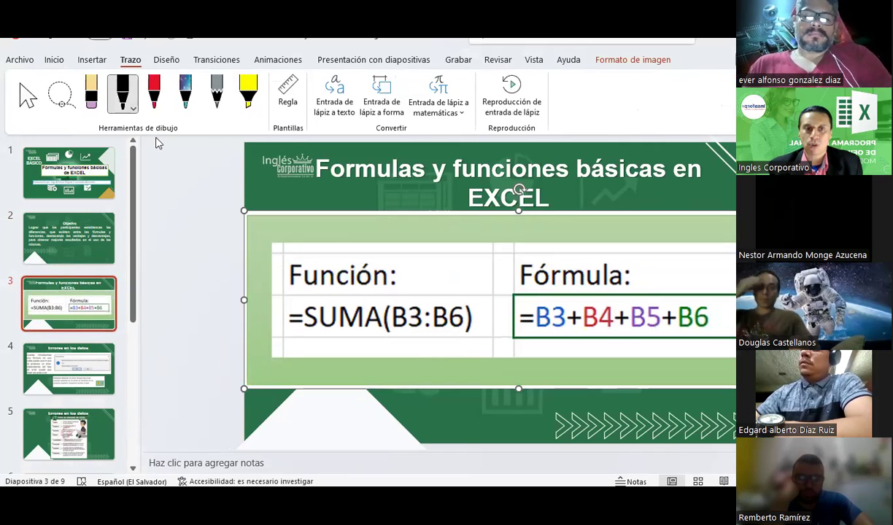
left_click_drag(299, 334, 316, 353)
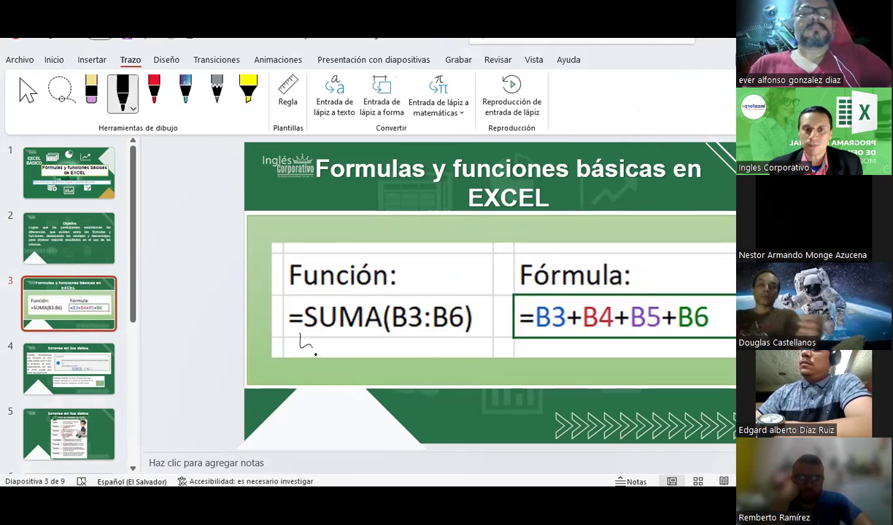
left_click_drag(378, 350, 384, 339)
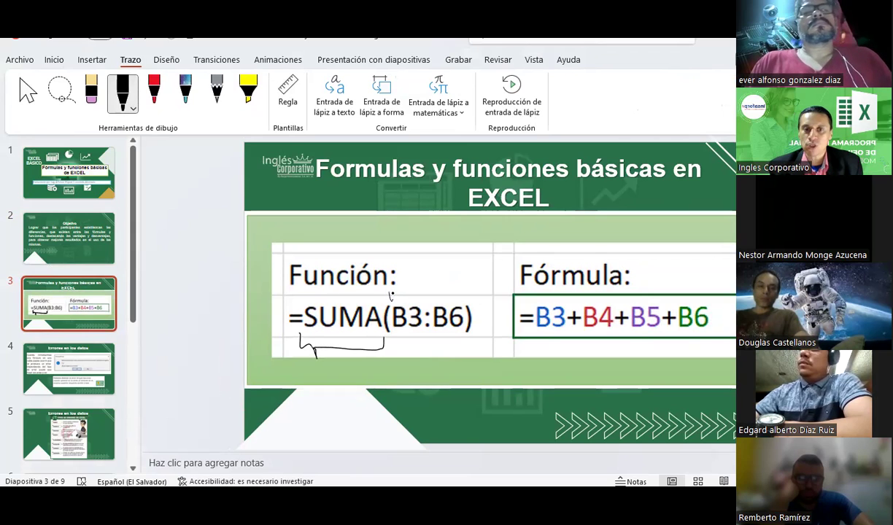
left_click_drag(472, 297, 472, 303)
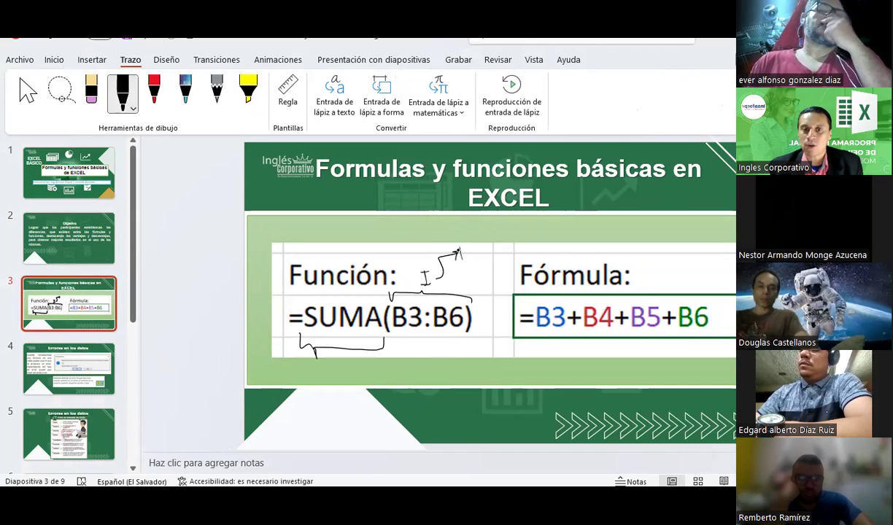
left_click_drag(439, 278, 467, 277)
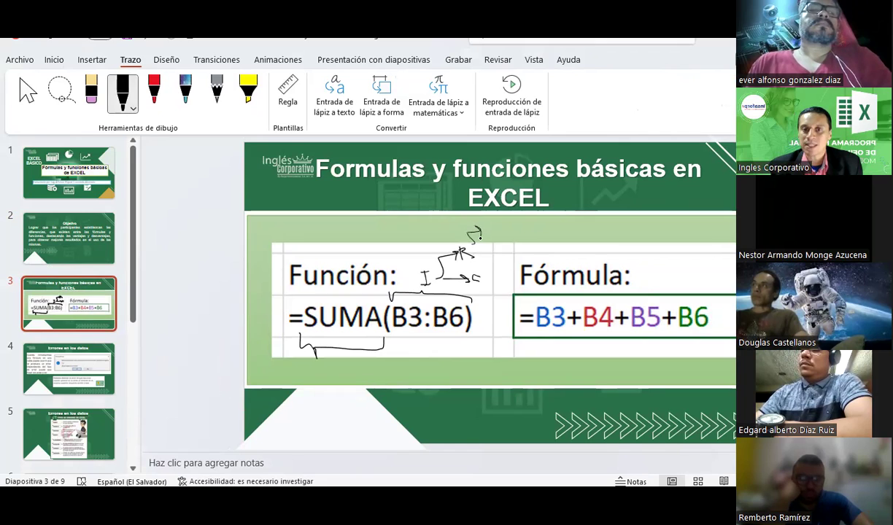
left_click_drag(492, 232, 502, 232)
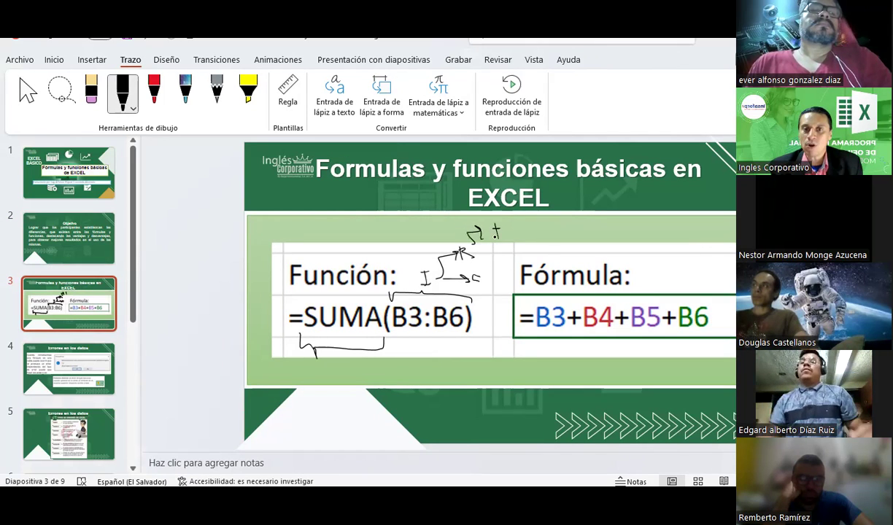
left_click_drag(473, 254, 498, 261)
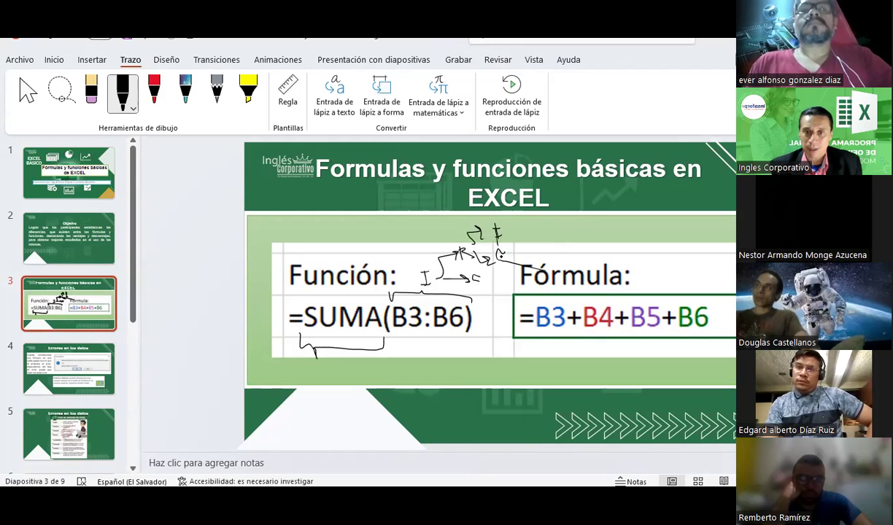
Underline =B3+B4+B5+B6 and add a downward arrow, a handwritten note and a curved stroke
mouse_move(538, 334)
left_mouse_down()
mouse_move(602, 344)
mouse_move(722, 339)
left_mouse_up()
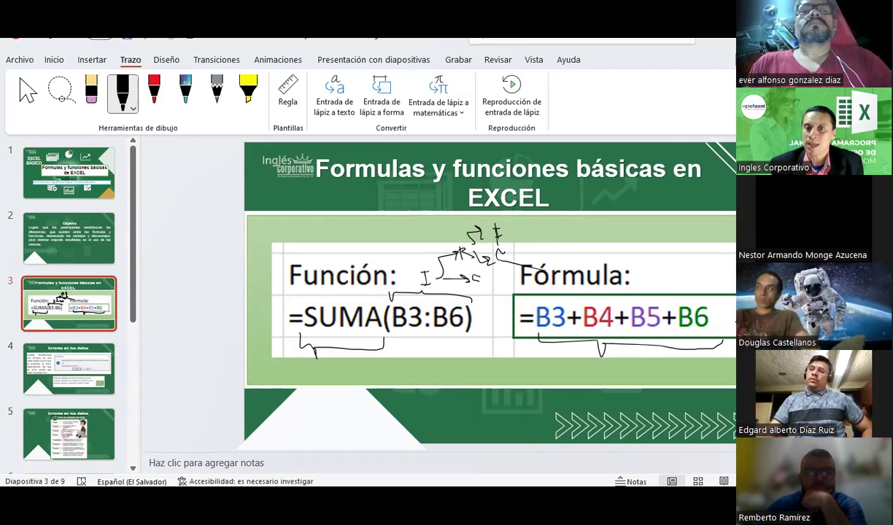
left_click_drag(651, 245, 653, 272)
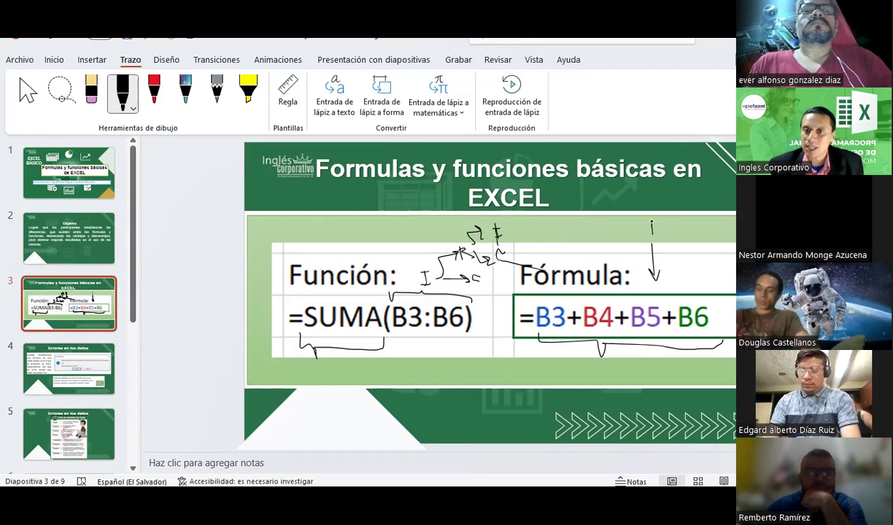
left_click_drag(655, 229, 706, 242)
left_click(663, 224)
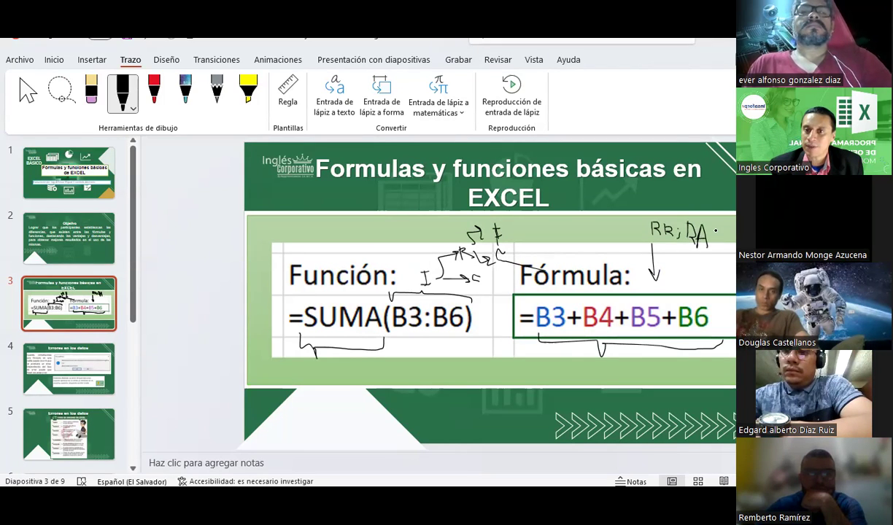
mouse_move(715, 231)
left_mouse_down()
mouse_move(729, 219)
mouse_move(734, 250)
left_mouse_up()
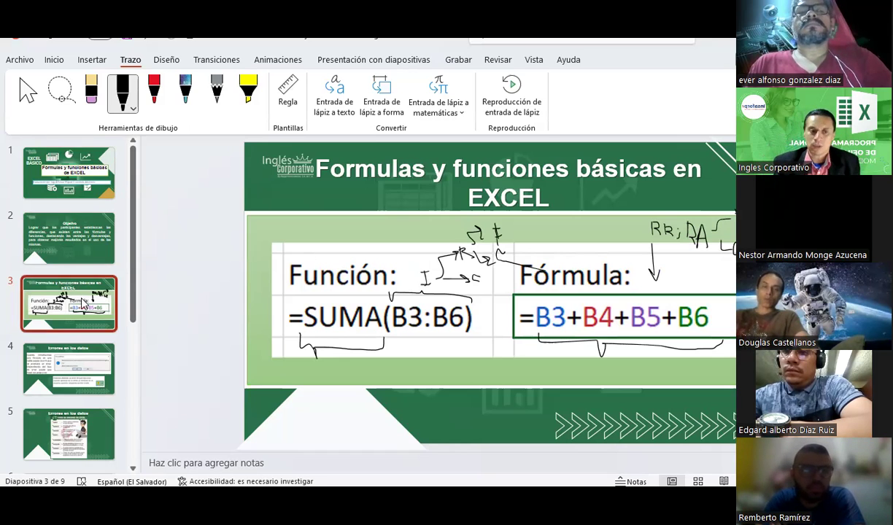
Step through slide 4 to slide 5, 'Errores en los datos'
left_click(79, 368)
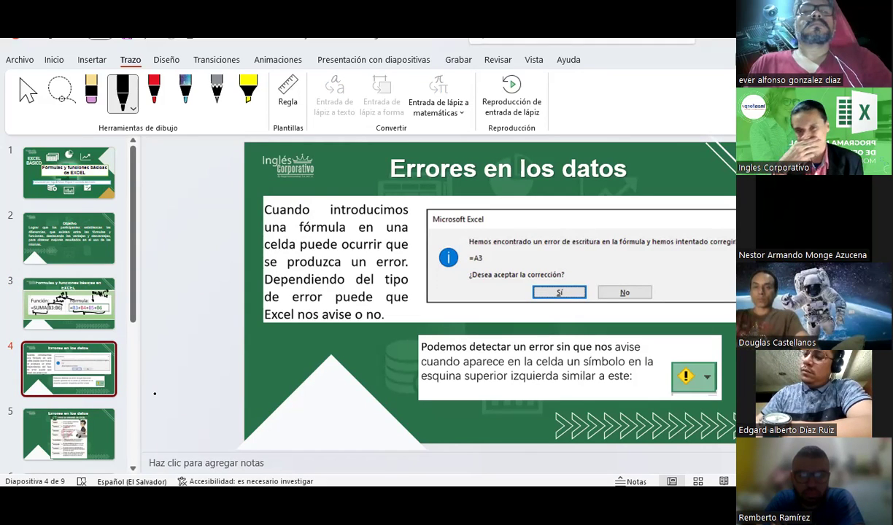
left_click(103, 412)
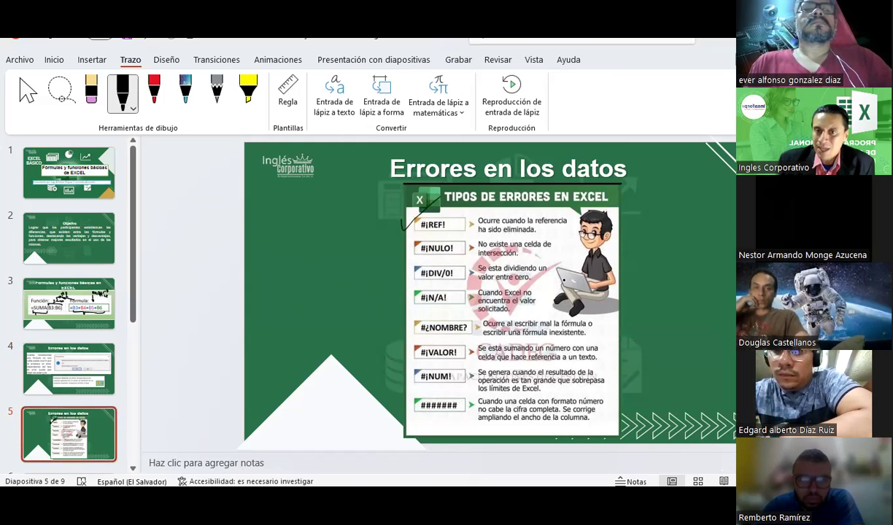
Handwrite =A1+B1 on the left of slide 5 and cross out B1
left_click_drag(291, 220, 299, 235)
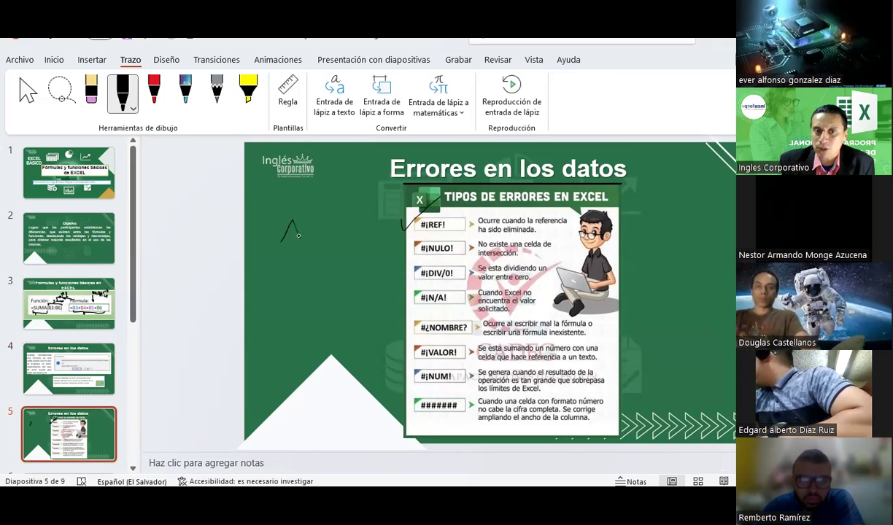
mouse_move(305, 238)
left_mouse_down()
mouse_move(311, 225)
mouse_move(318, 235)
mouse_move(323, 227)
mouse_move(338, 234)
left_mouse_up()
left_click_drag(264, 228, 273, 227)
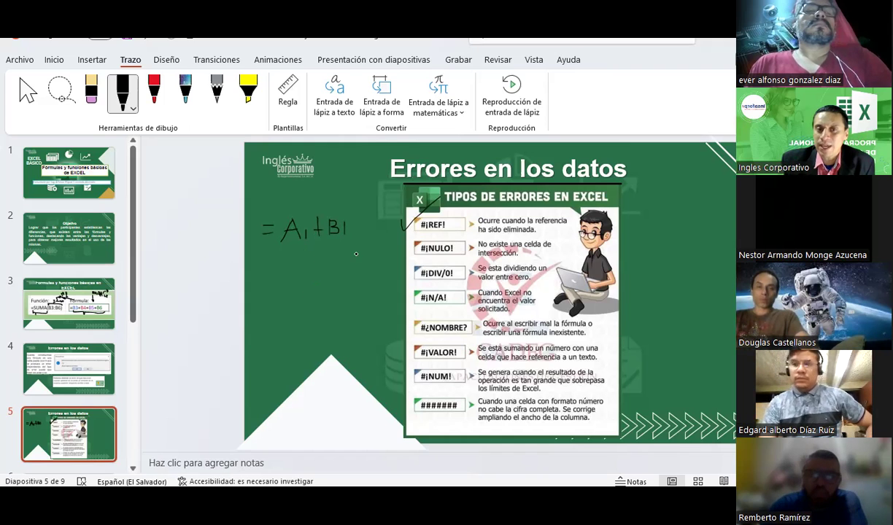
left_click_drag(324, 201, 358, 255)
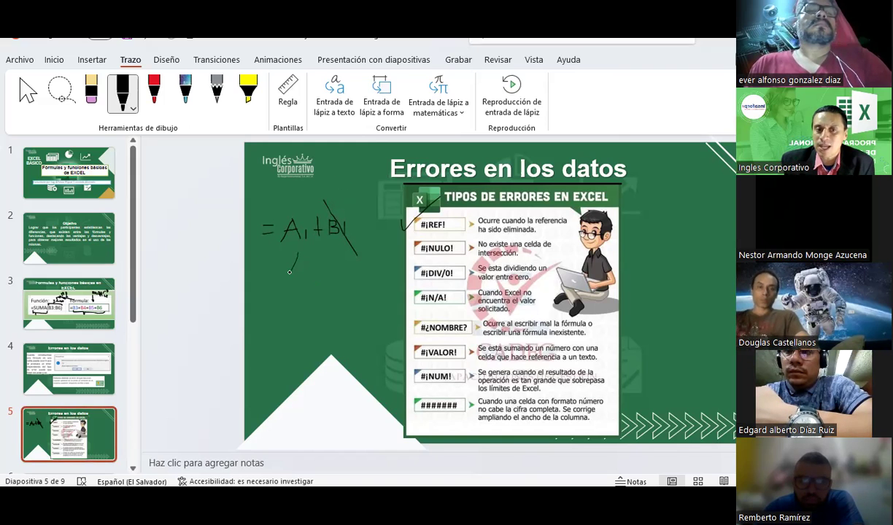
Write A1+#!ref below it and tick #¡NULO! and #¡VALOR! in the error list
mouse_move(293, 263)
left_mouse_down()
mouse_move(312, 275)
mouse_move(343, 273)
left_mouse_up()
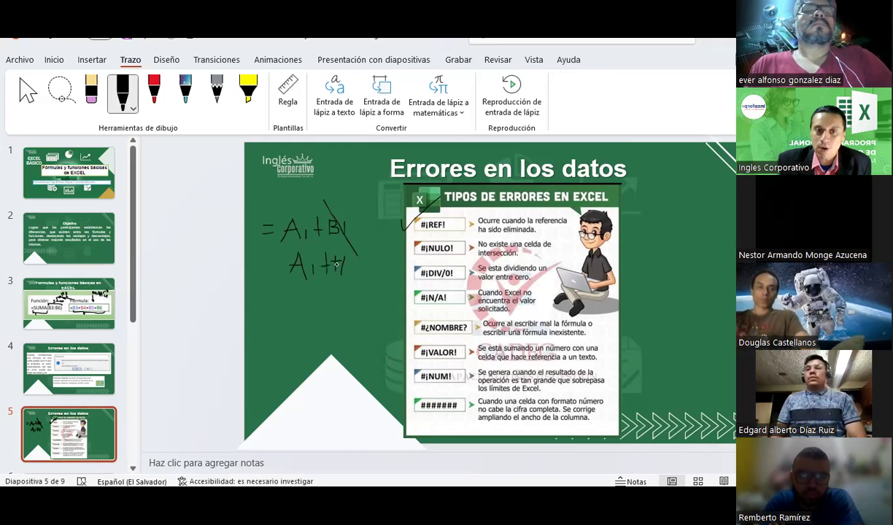
left_click_drag(355, 258, 356, 270)
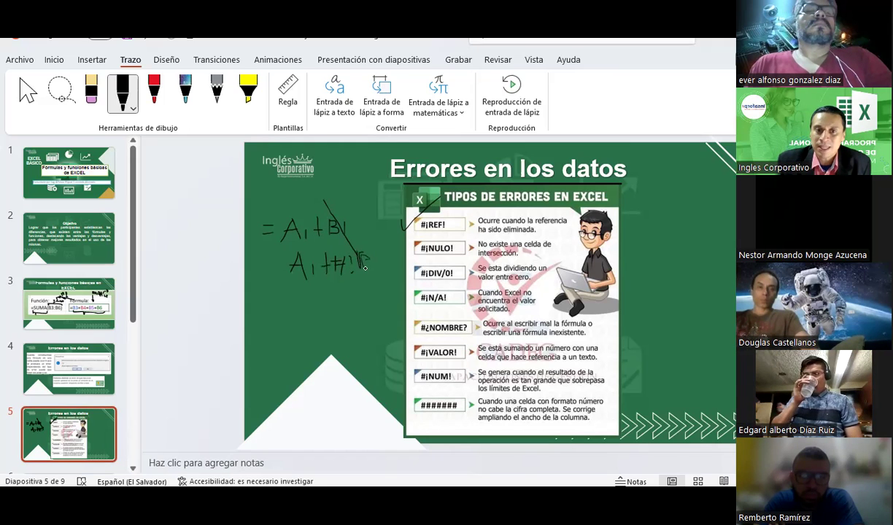
left_click_drag(358, 253, 358, 267)
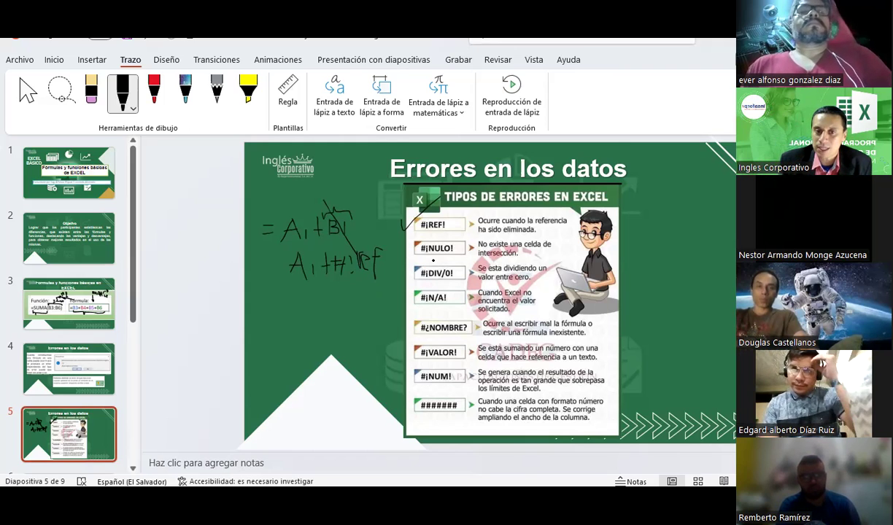
left_click_drag(410, 244, 423, 241)
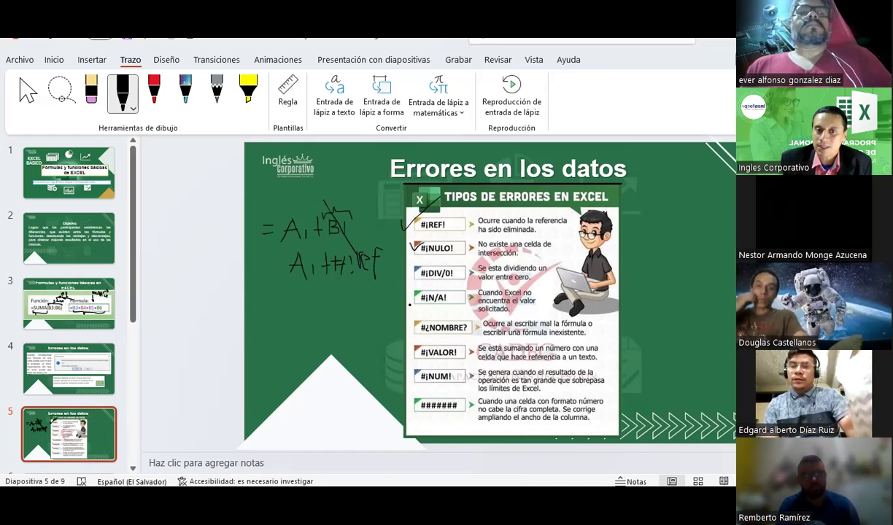
left_click_drag(410, 348, 426, 342)
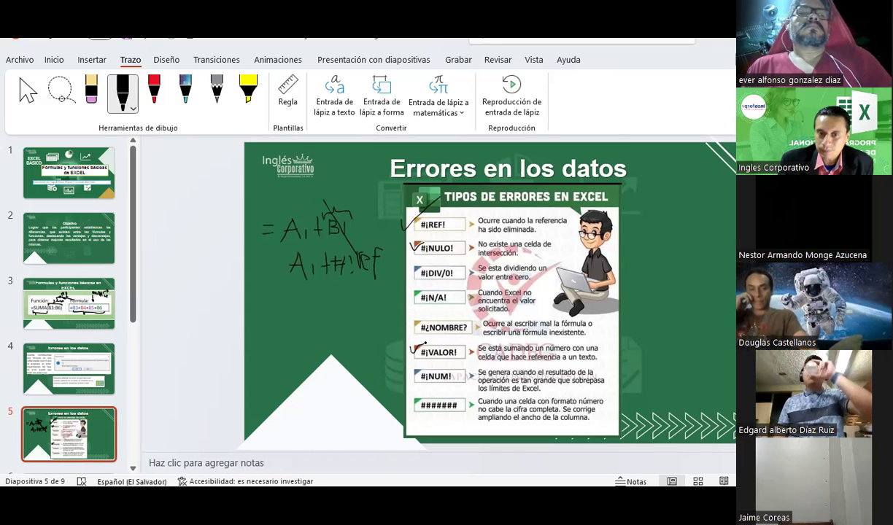
scroll(75, 360, "down", 3)
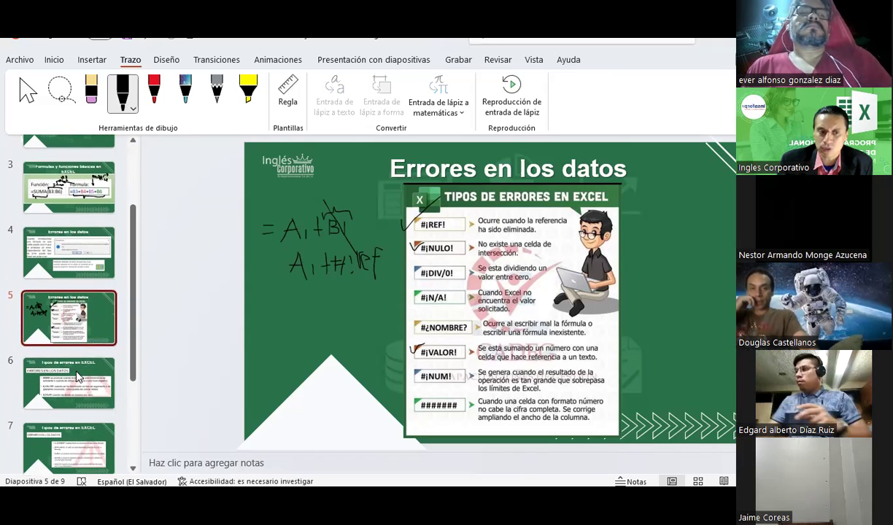
left_click(78, 377)
scroll(73, 354, "down", 1)
left_click(82, 416)
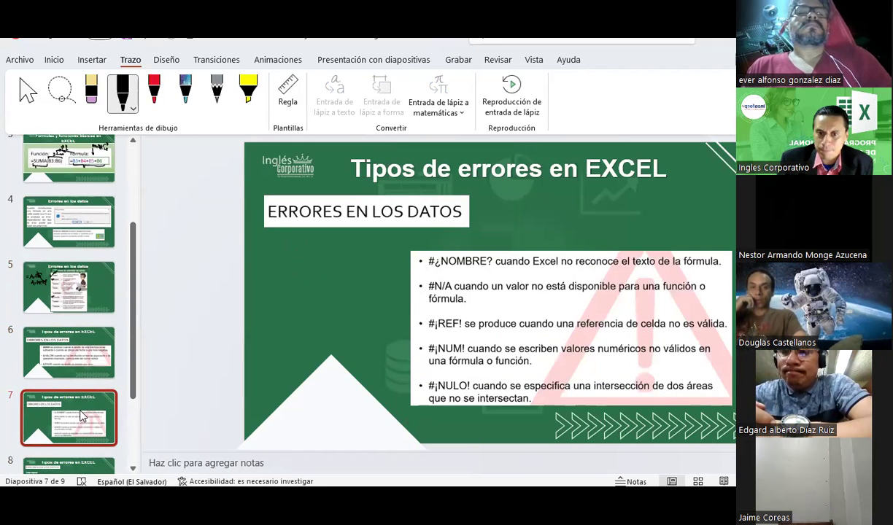
scroll(82, 415, "down", 1)
scroll(81, 416, "down", 1)
left_click(82, 416)
scroll(82, 416, "down", 1)
scroll(81, 411, "down", 1)
left_click(80, 412)
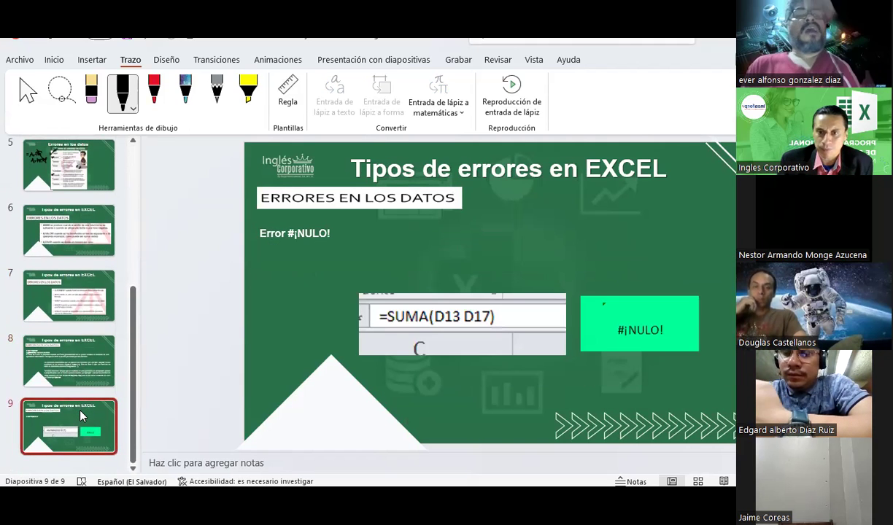
left_click(106, 159)
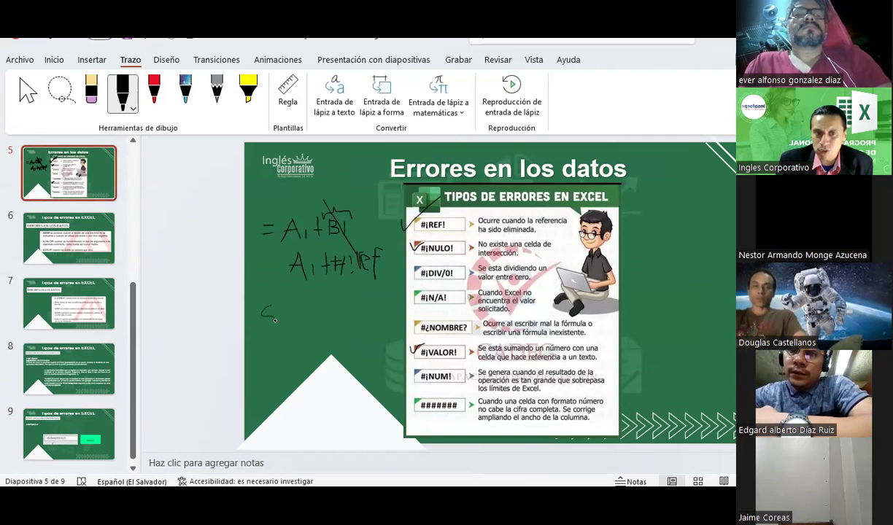
Handwrite Suma with a cell range below the examples and tick ¡DIV/0!
mouse_move(292, 316)
left_mouse_down()
mouse_move(305, 326)
mouse_move(344, 316)
mouse_move(320, 348)
left_mouse_up()
mouse_move(320, 329)
left_mouse_down()
mouse_move(325, 349)
mouse_move(355, 343)
left_mouse_up()
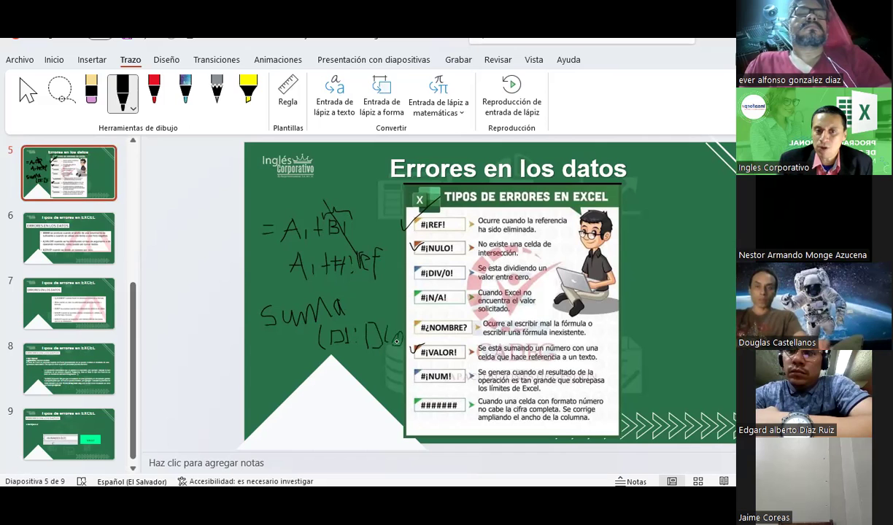
left_click(355, 341)
mouse_move(356, 342)
left_mouse_down()
mouse_move(352, 333)
mouse_move(363, 340)
left_mouse_up()
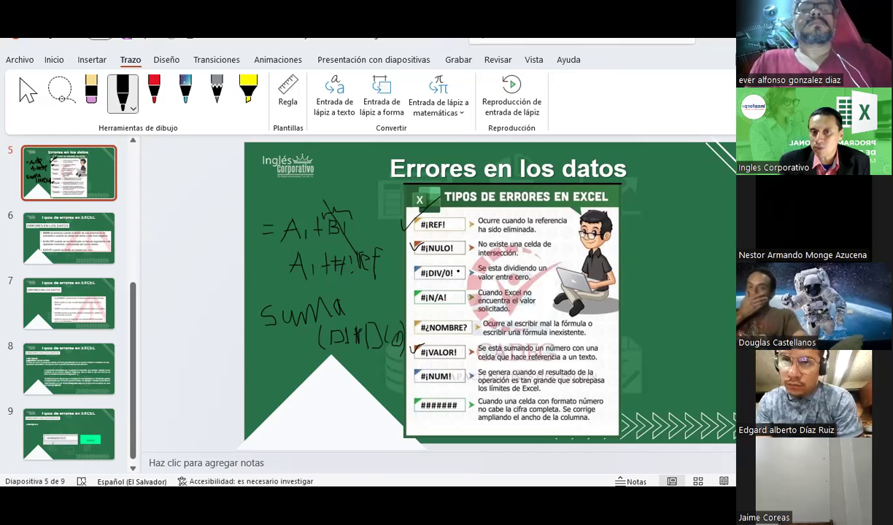
left_click_drag(403, 270, 419, 260)
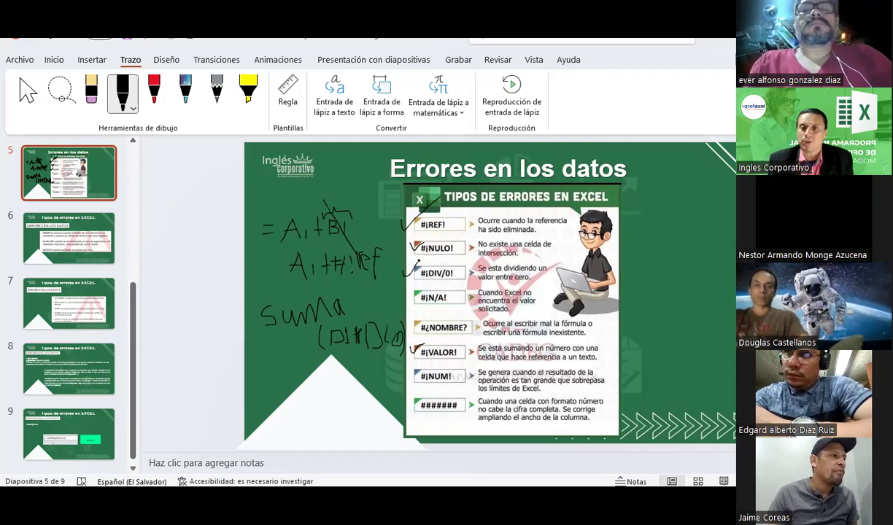
Write 'A1 B1 =' and '5 =' notes right of the card, with a curve toward ¡DIV/0!
mouse_move(658, 241)
left_mouse_down()
mouse_move(659, 226)
mouse_move(666, 241)
left_mouse_up()
mouse_move(657, 235)
left_mouse_down()
mouse_move(668, 238)
mouse_move(669, 228)
left_mouse_up()
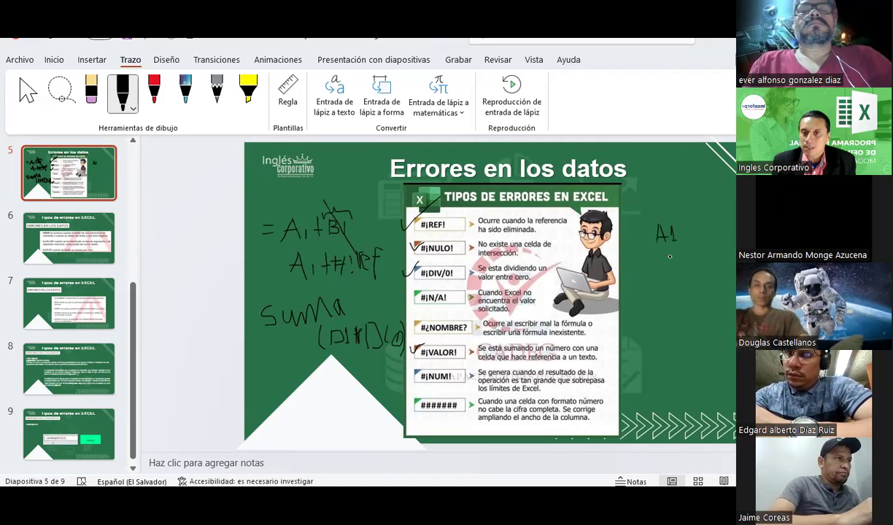
left_click_drag(664, 256, 662, 270)
left_click_drag(663, 256, 672, 255)
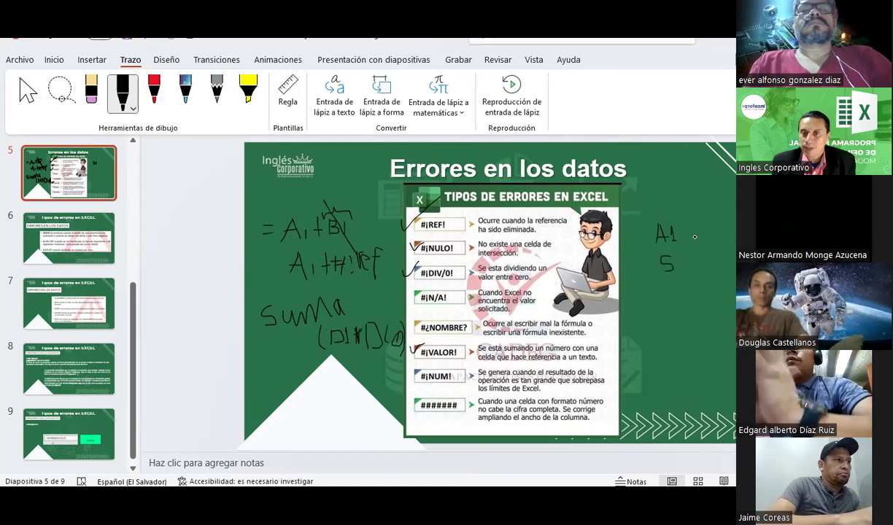
left_click_drag(695, 226, 697, 235)
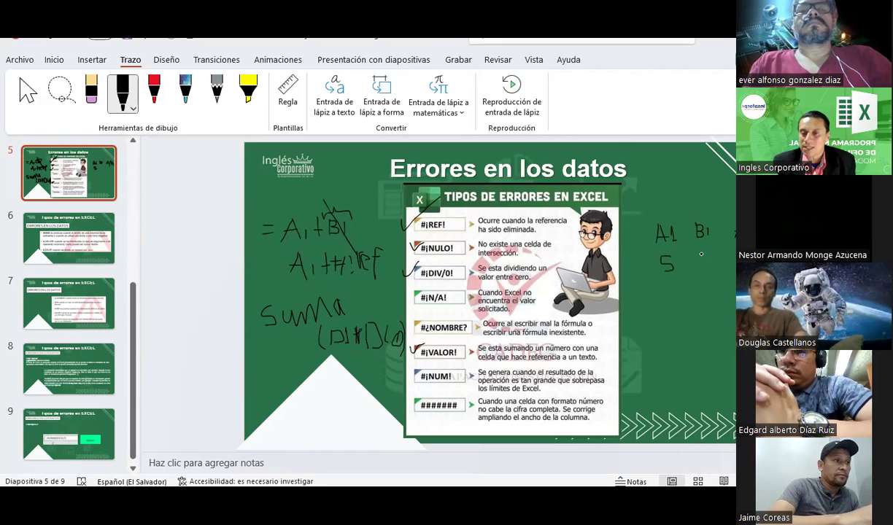
left_click_drag(720, 264, 728, 264)
left_click_drag(720, 270, 728, 269)
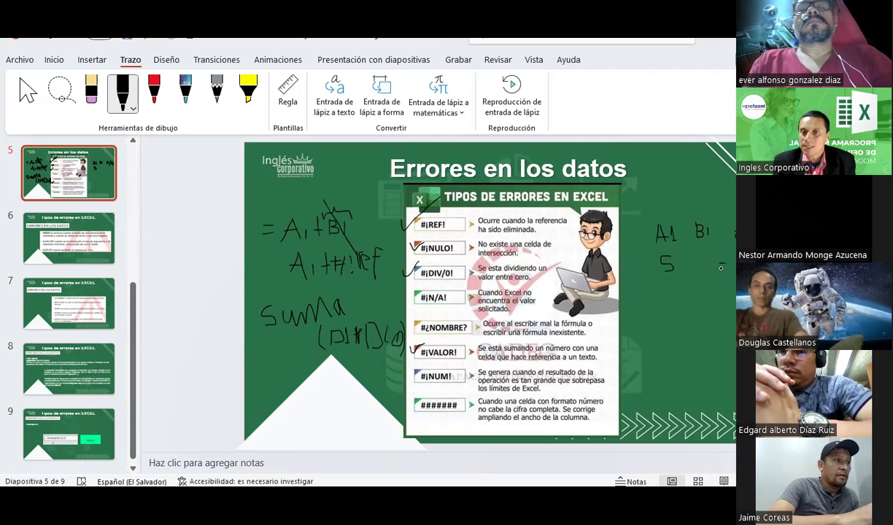
left_click_drag(715, 227, 724, 232)
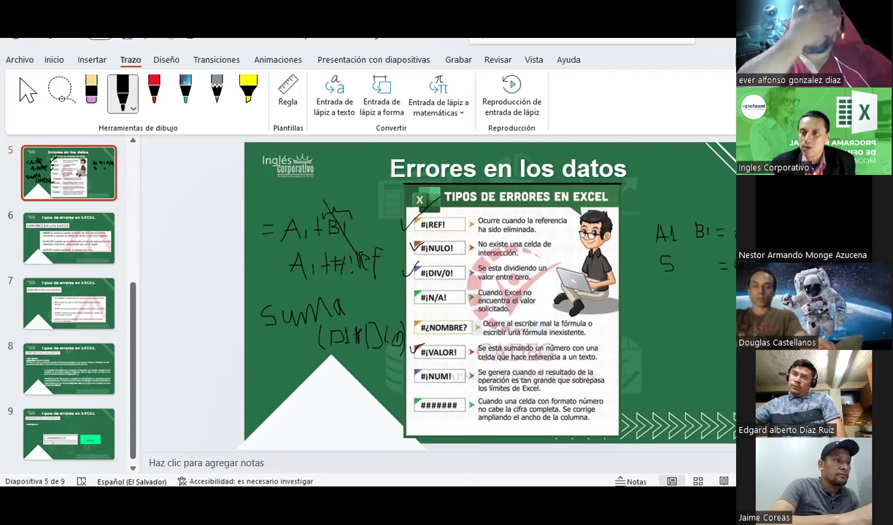
left_click_drag(734, 261, 732, 270)
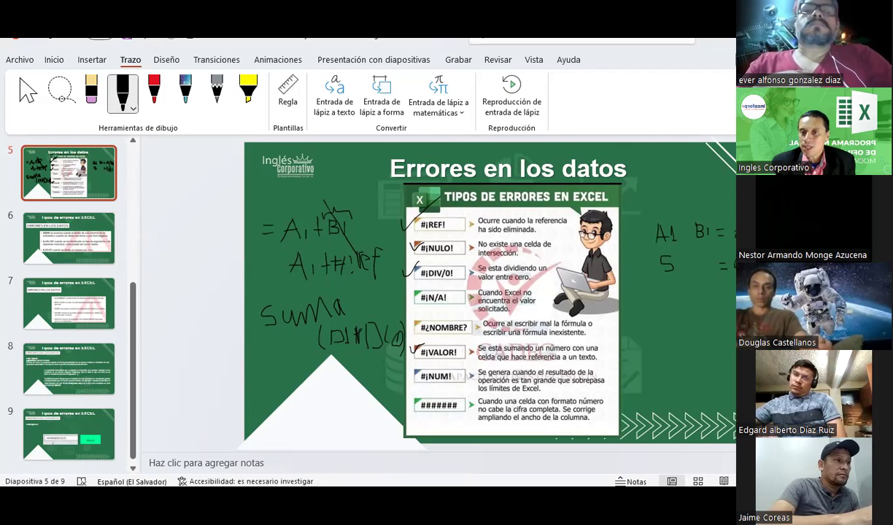
left_click_drag(733, 313, 474, 267)
left_click_drag(619, 326, 485, 276)
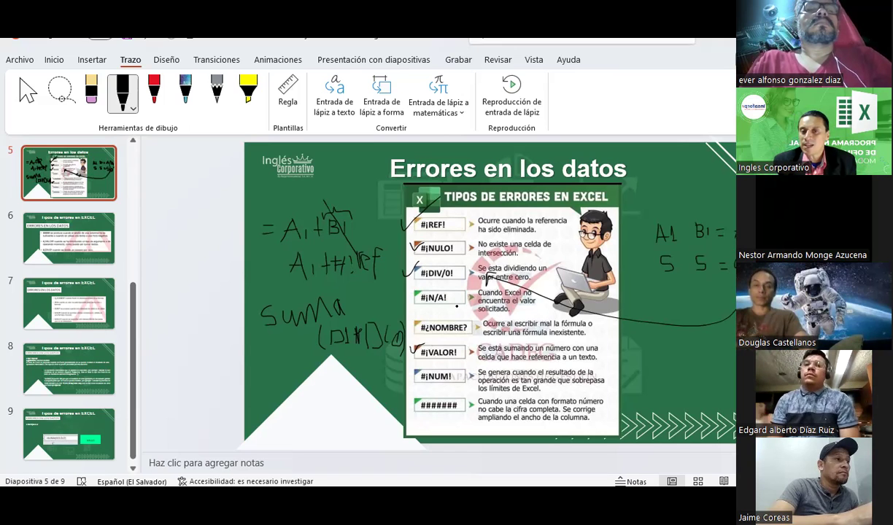
Finish the curved line with an arrowhead and write 'Busc' beside it
mouse_move(640, 325)
left_mouse_down()
mouse_move(642, 337)
mouse_move(685, 348)
left_mouse_up()
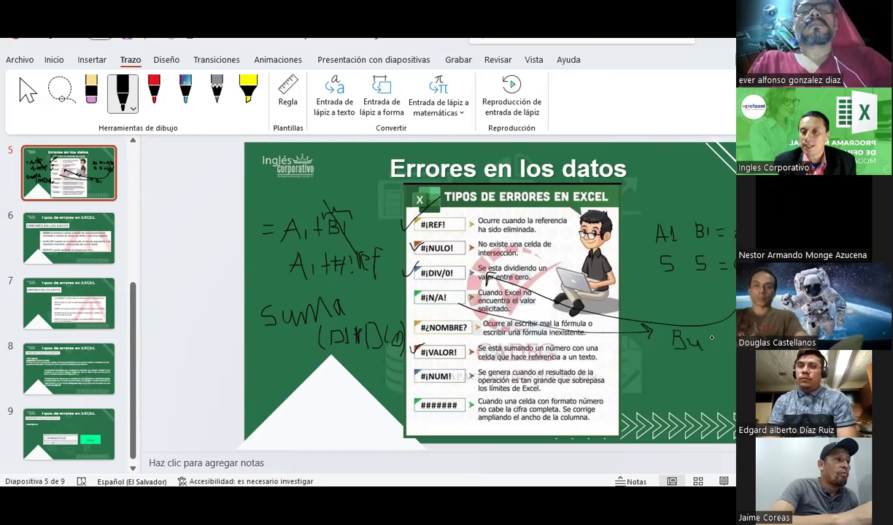
mouse_move(712, 337)
left_mouse_down()
mouse_move(704, 350)
mouse_move(727, 348)
left_mouse_up()
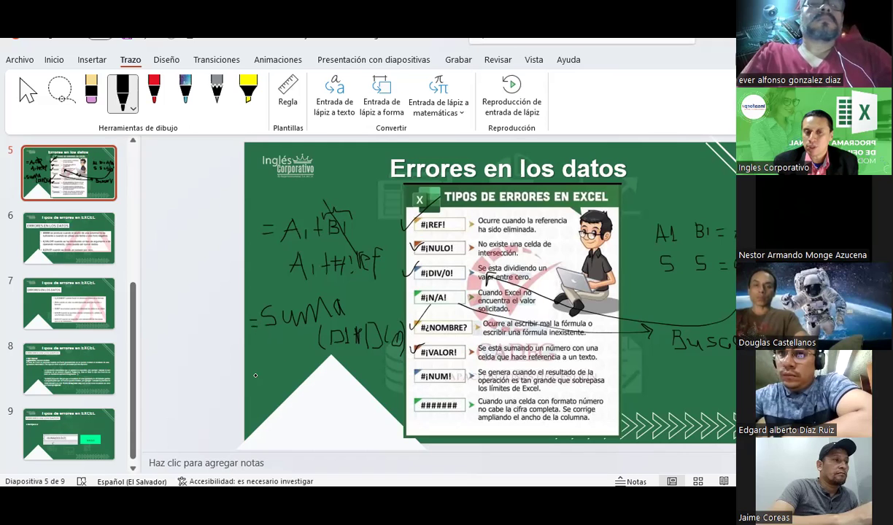
Write and underline '=Sumar(' below Suma, draw a stroke from #¡NUM!, and start a 5 above A1
left_click_drag(254, 376, 264, 384)
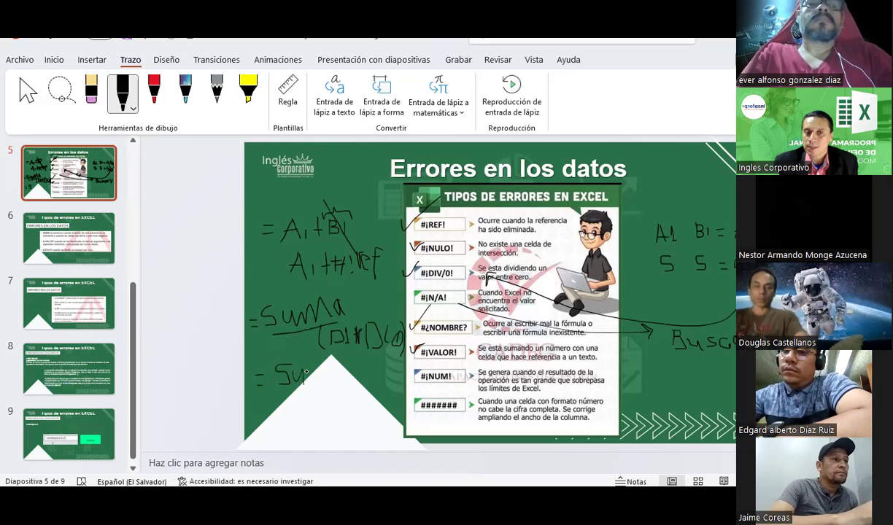
left_click_drag(295, 368, 343, 380)
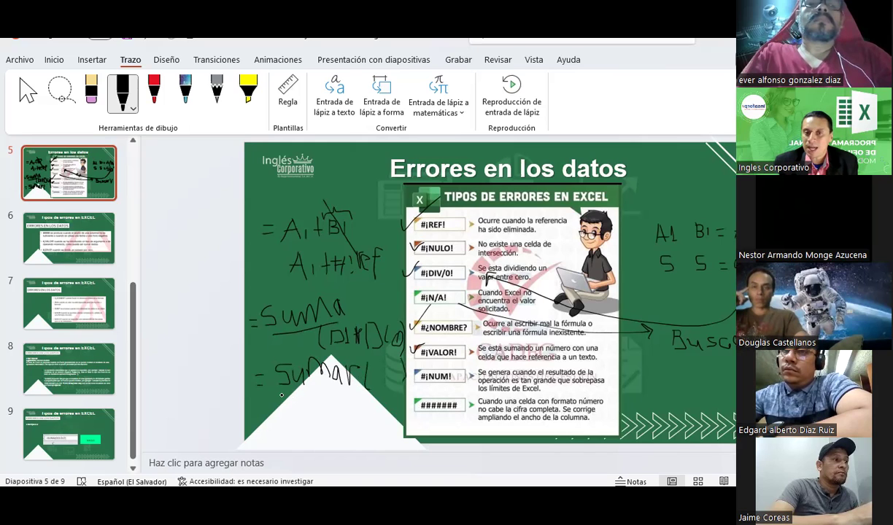
left_click_drag(282, 395, 374, 403)
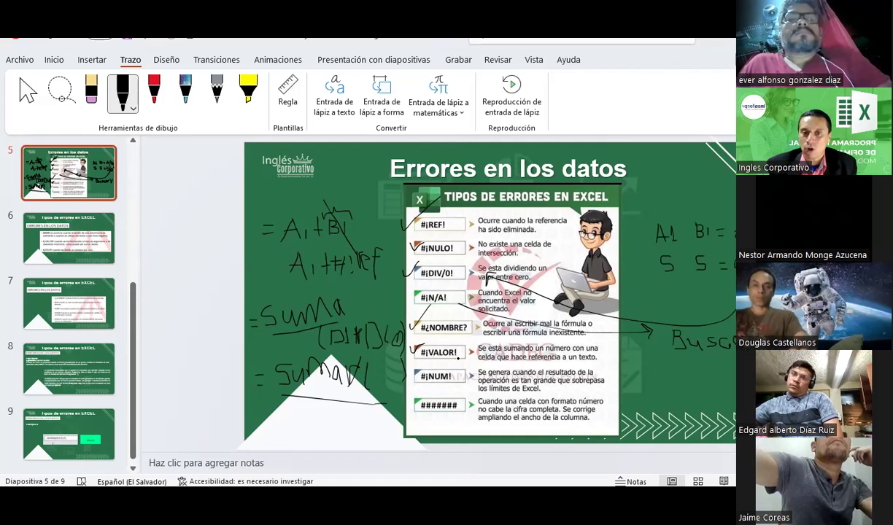
left_click_drag(635, 375, 616, 387)
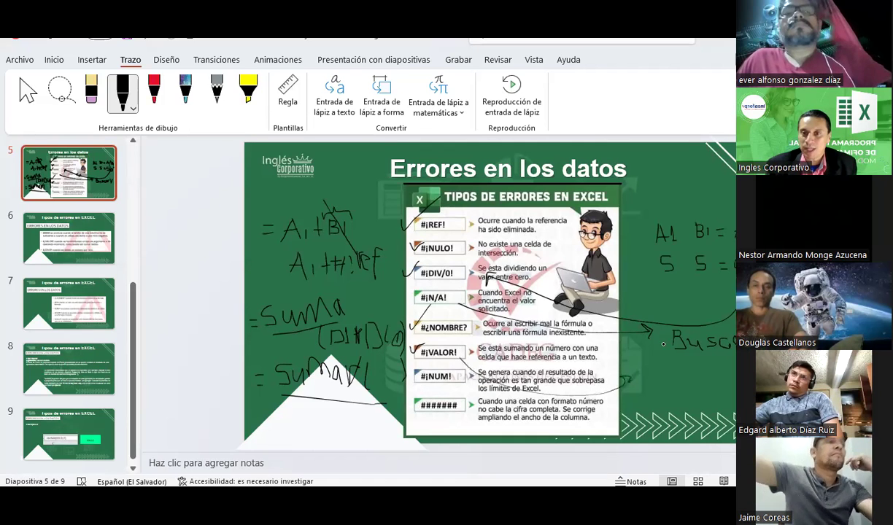
left_click_drag(655, 196, 666, 194)
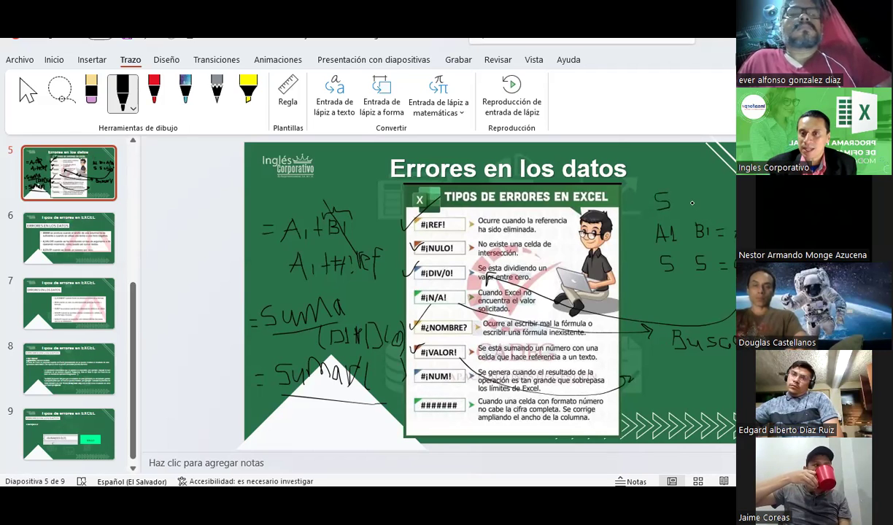
Write 'H =' beside the top 5, draw a down arrow above it, and start a number near #¡NUM!
mouse_move(697, 196)
left_mouse_down()
mouse_move(696, 209)
mouse_move(704, 202)
left_mouse_up()
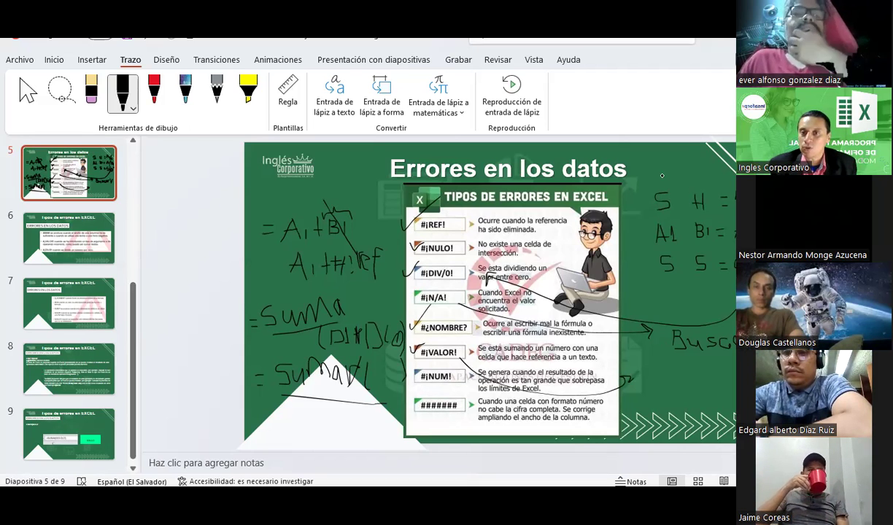
mouse_move(660, 172)
left_mouse_down()
mouse_move(661, 188)
mouse_move(699, 186)
left_mouse_up()
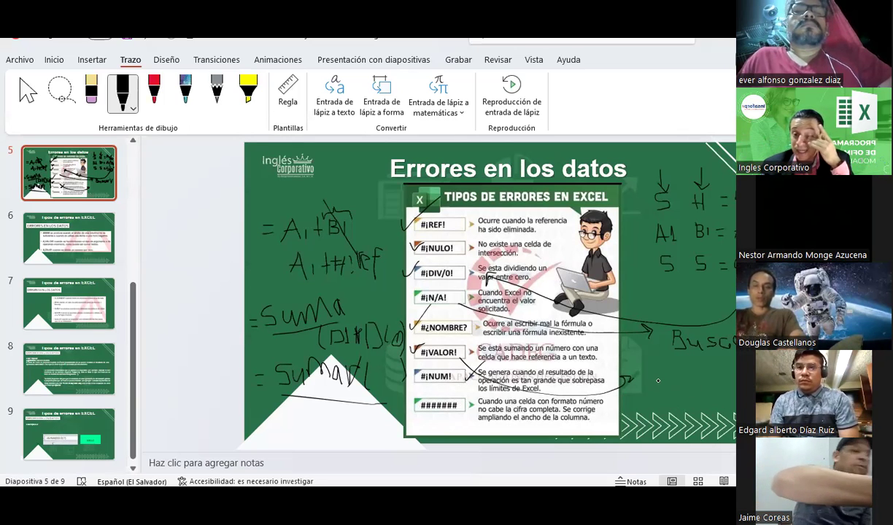
mouse_move(659, 377)
left_mouse_down()
mouse_move(660, 387)
mouse_move(666, 377)
mouse_move(674, 383)
left_mouse_up()
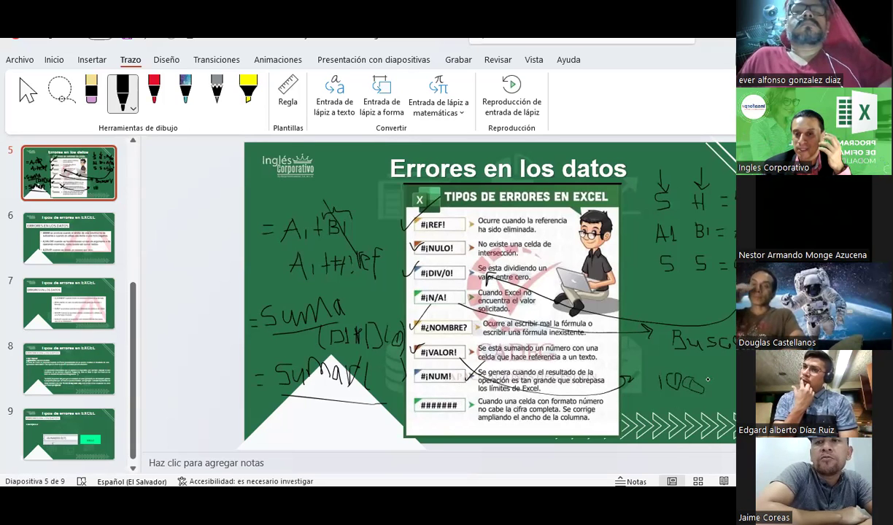
Complete the note as '(1000M' and mark the ####### error row
left_click_drag(721, 388, 733, 382)
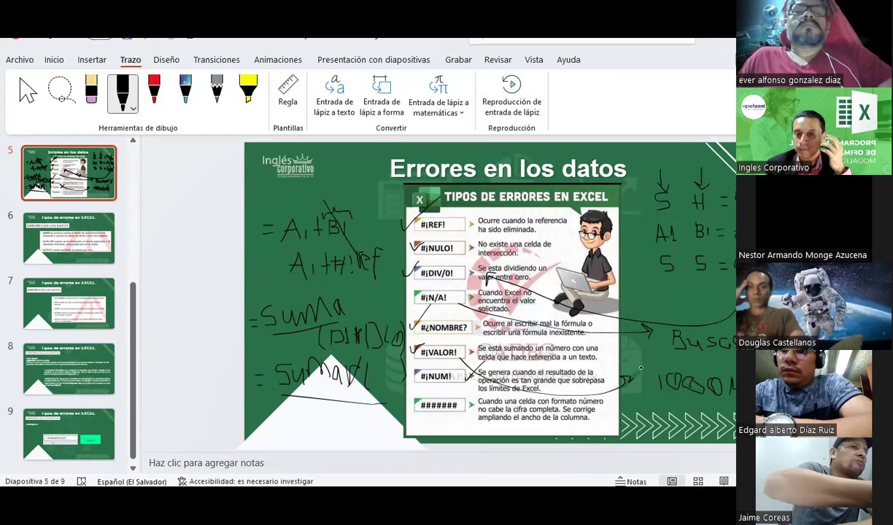
mouse_move(656, 373)
left_mouse_down()
mouse_move(654, 392)
mouse_move(733, 400)
left_mouse_up()
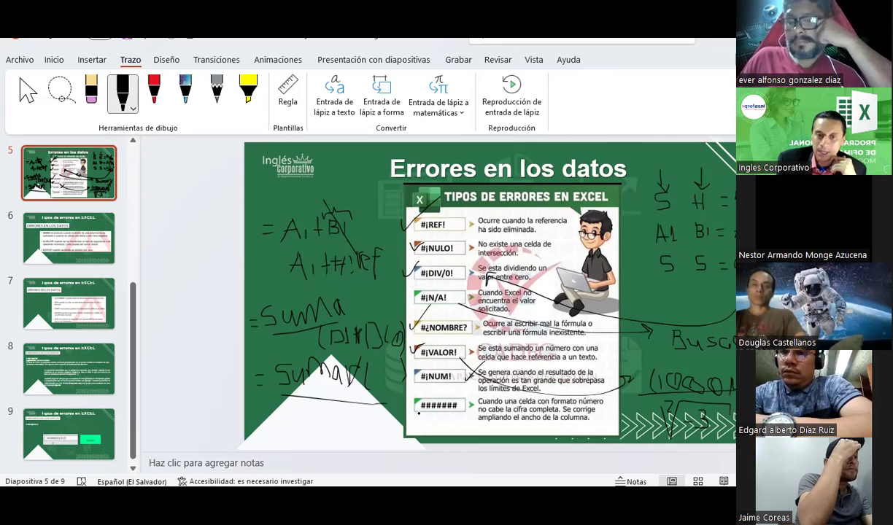
mouse_move(419, 414)
left_mouse_down()
mouse_move(416, 422)
mouse_move(466, 417)
left_mouse_up()
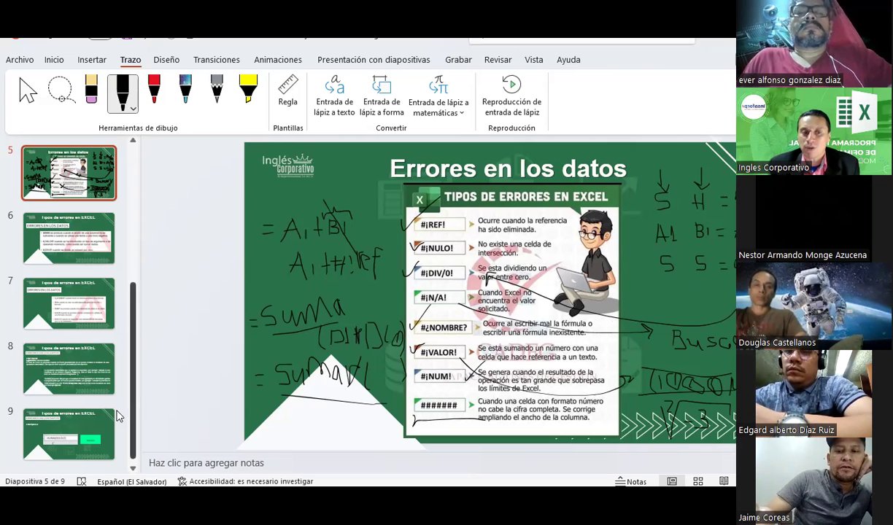
Browse slides 5 to 7 and underline the #¡REF! explanation on slide 7
left_click(71, 249)
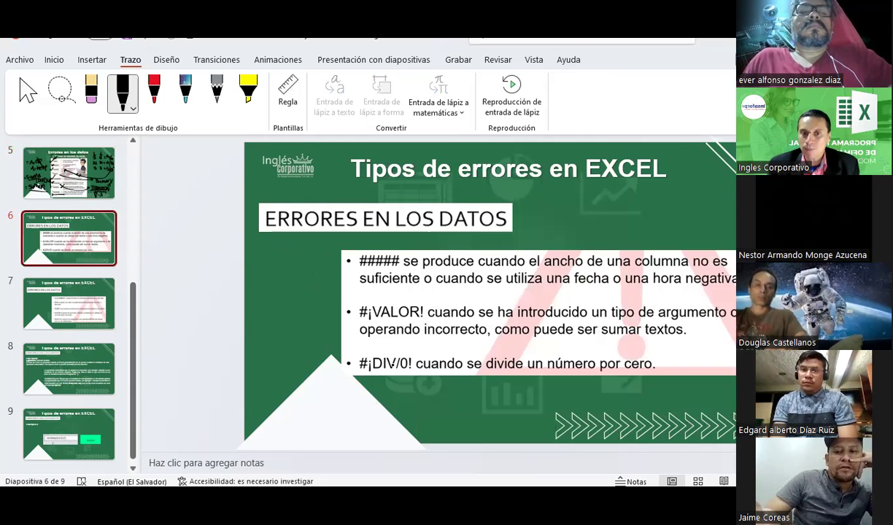
left_click(64, 191)
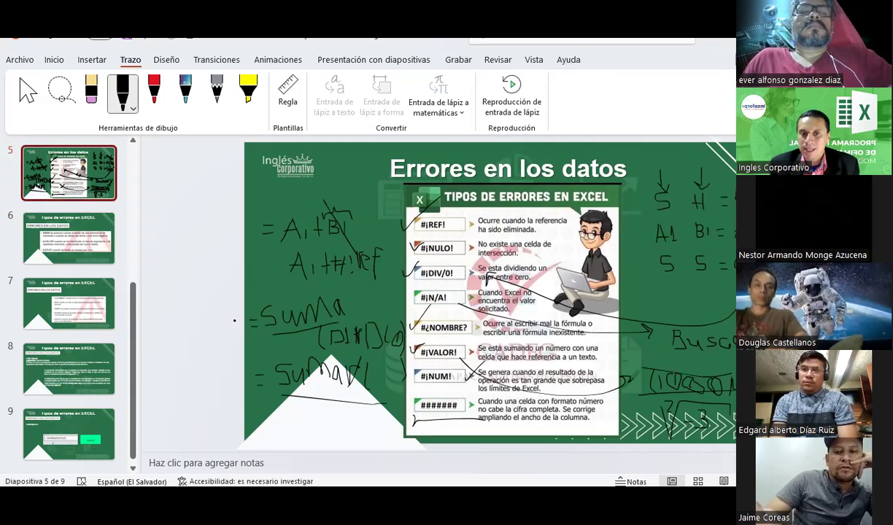
left_click(55, 288)
left_click(43, 248)
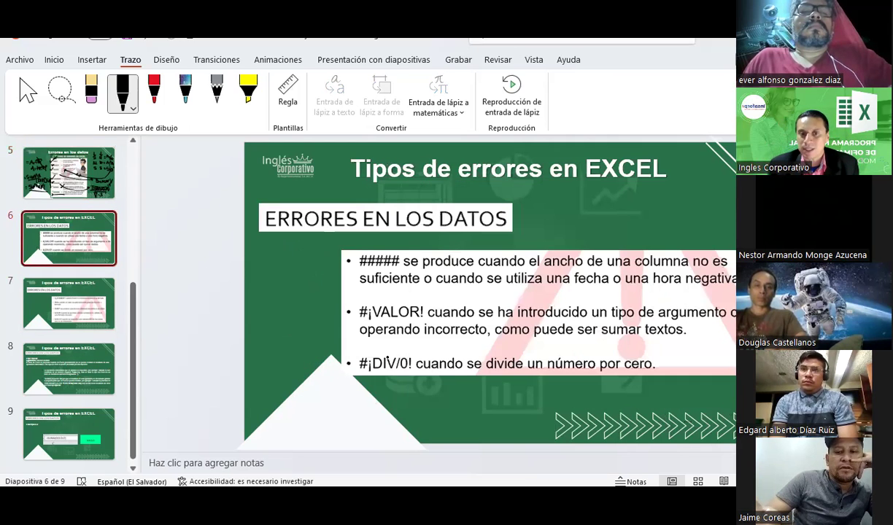
key("Down")
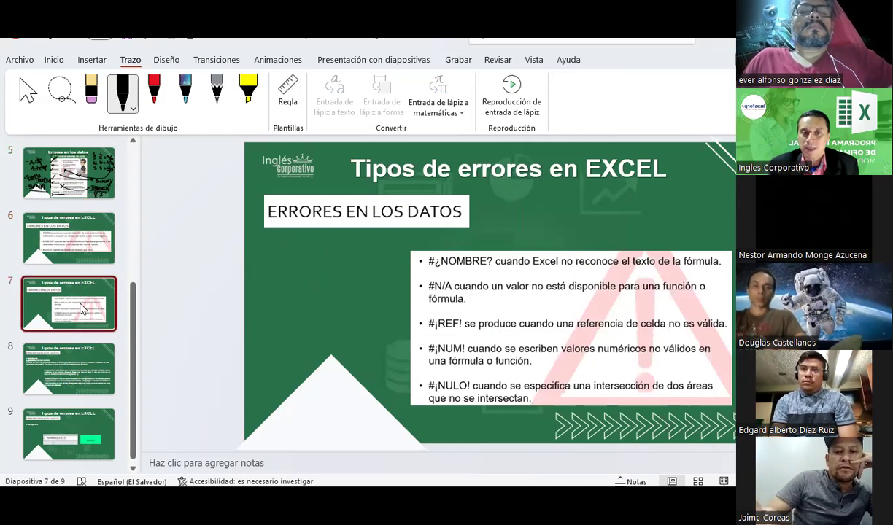
key("Up")
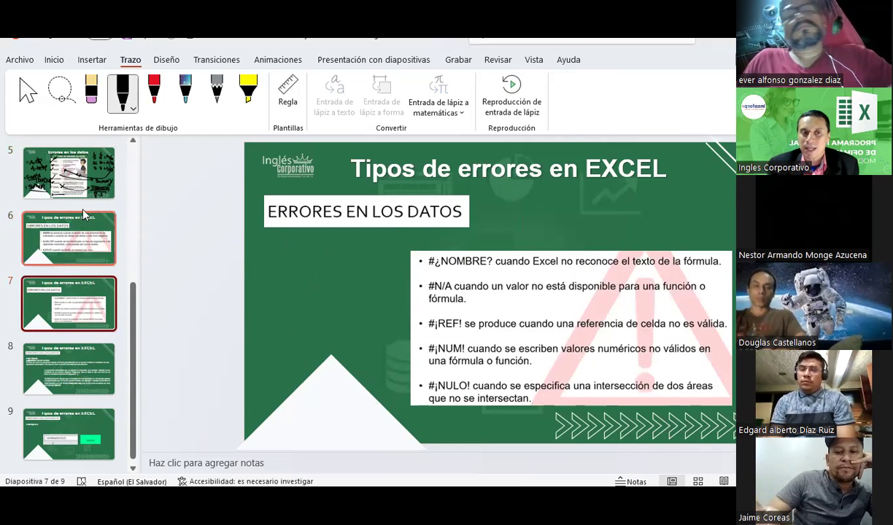
key("Up")
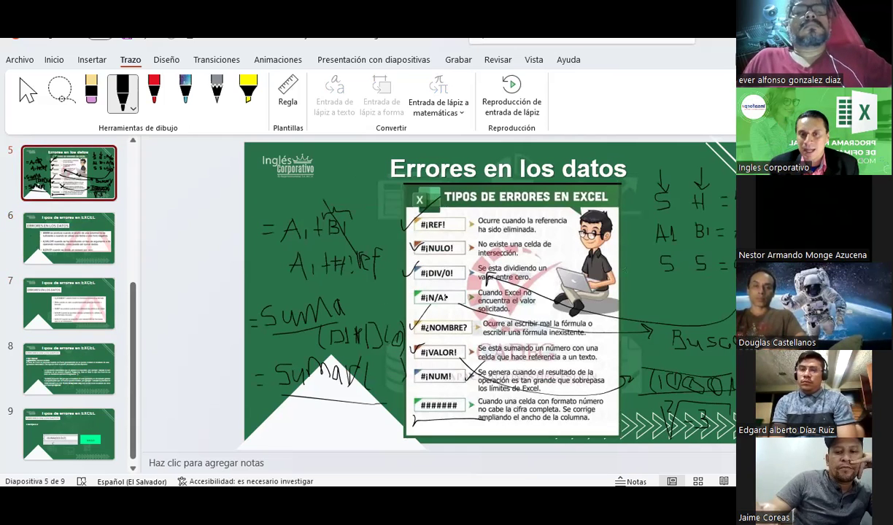
key("Down")
key("Down")
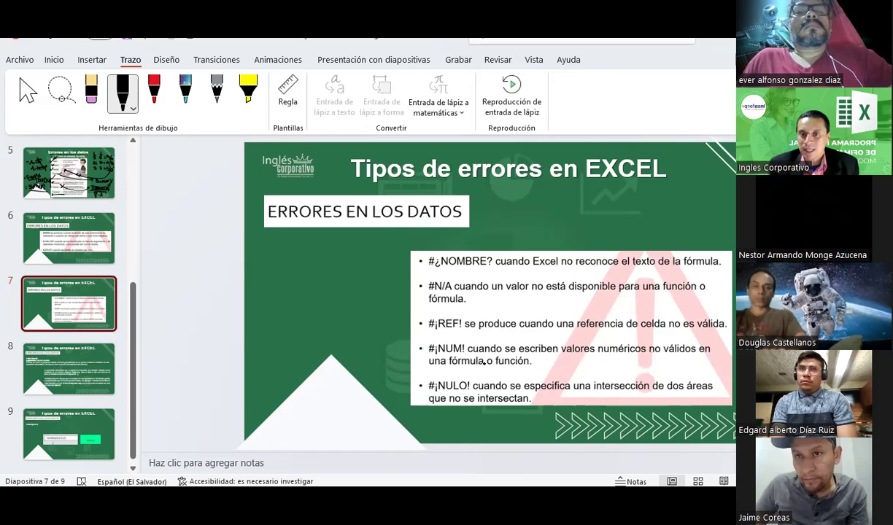
left_click_drag(422, 335, 482, 332)
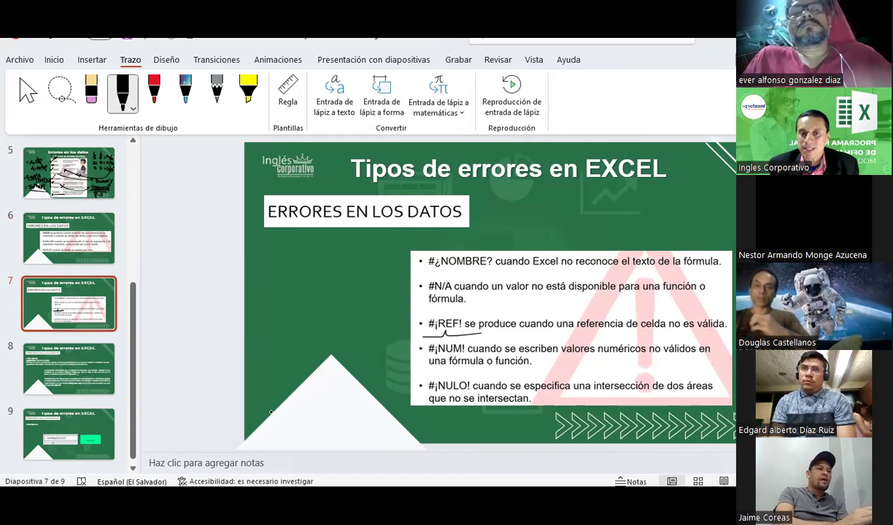
Review slides 7 and 8, then show slide 9 with the #¡NULO! =SUMA(D13 D17) example
left_click(64, 369)
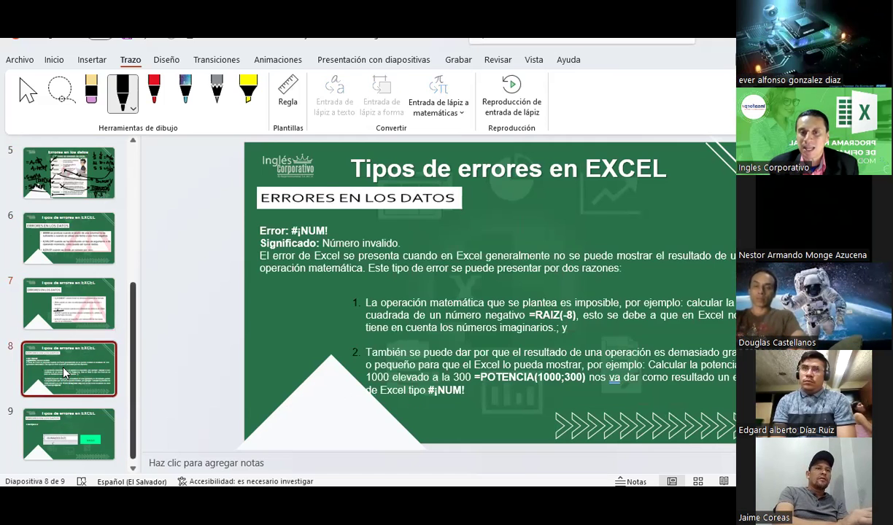
key("Up")
key("Down")
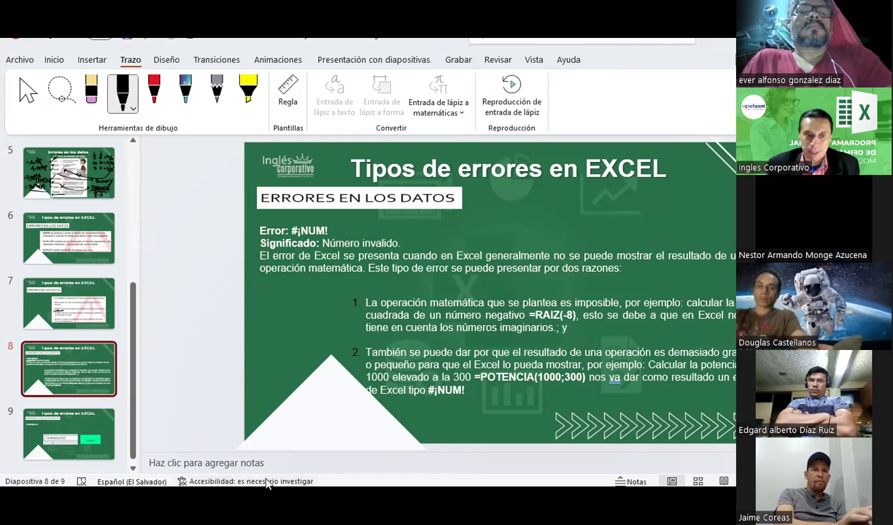
left_click(73, 423)
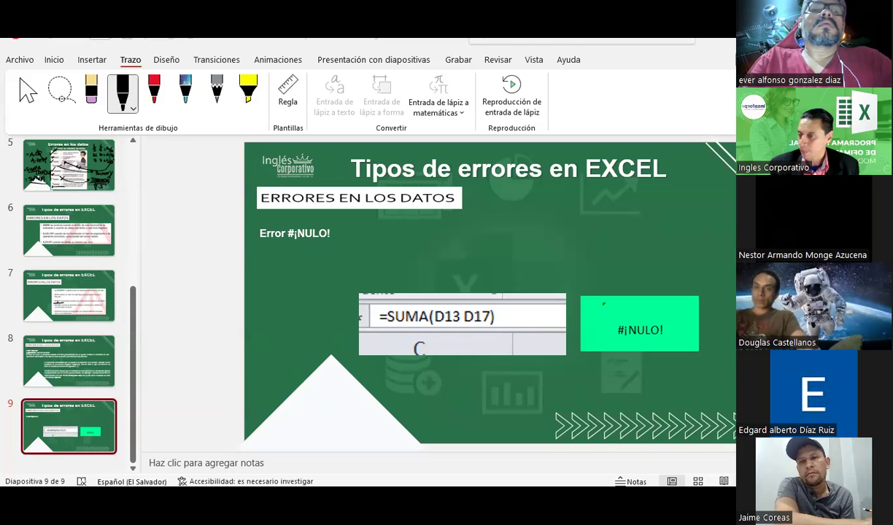
Open the workbook '14-Sesión10-Fórmulasyfuncionesbásicas-HT - copia' from the 04-Excel Básico folder
key("alt+Tab")
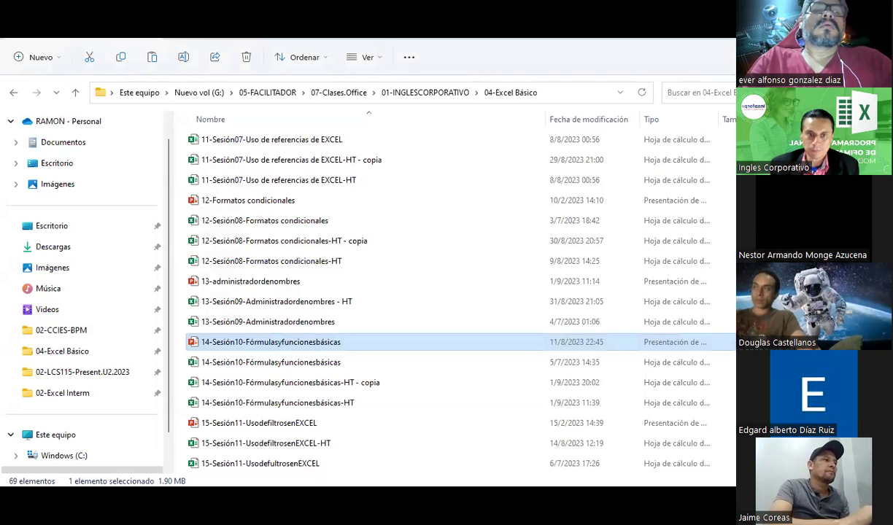
left_click(283, 383)
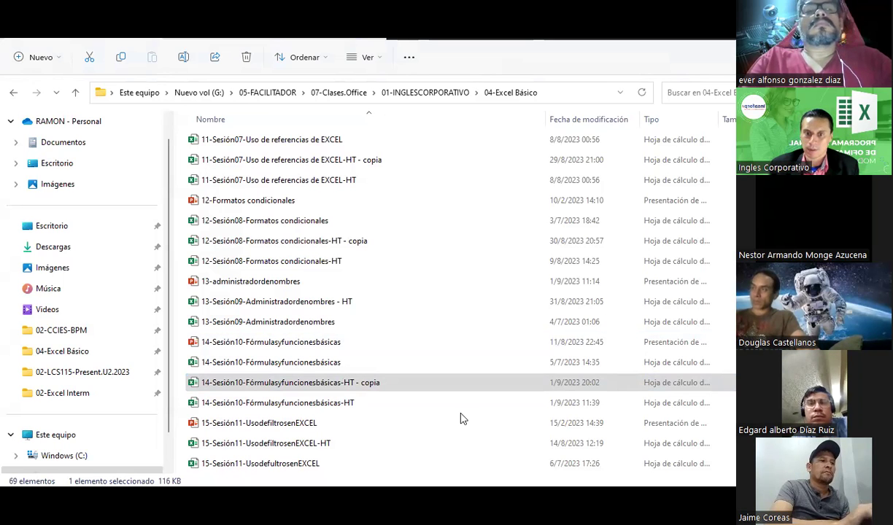
key("alt+Tab")
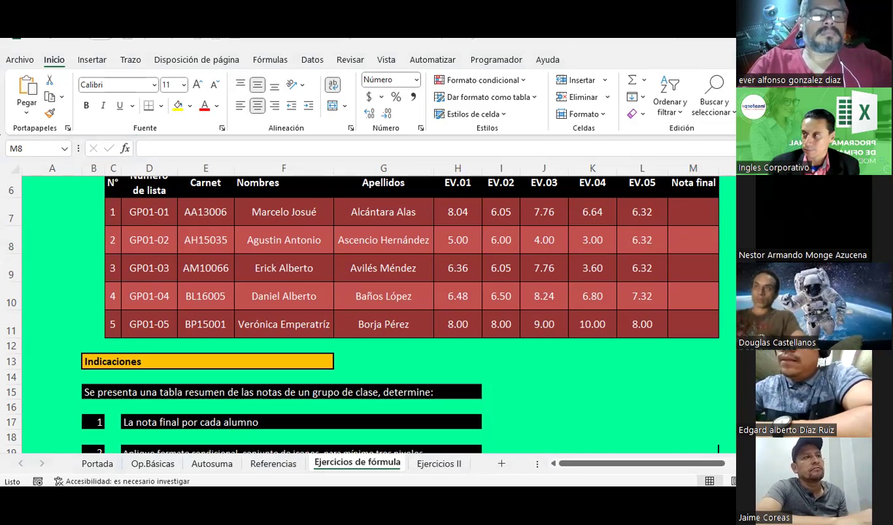
Insert a blank worksheet, Hoja1, before the Op.Básicas sheet
left_click(146, 465)
right_click(149, 463)
left_click(203, 260)
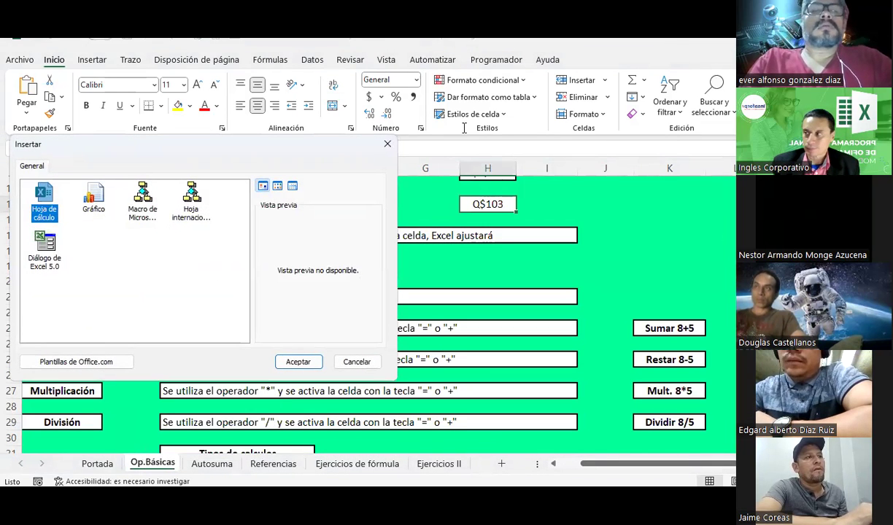
key("Return")
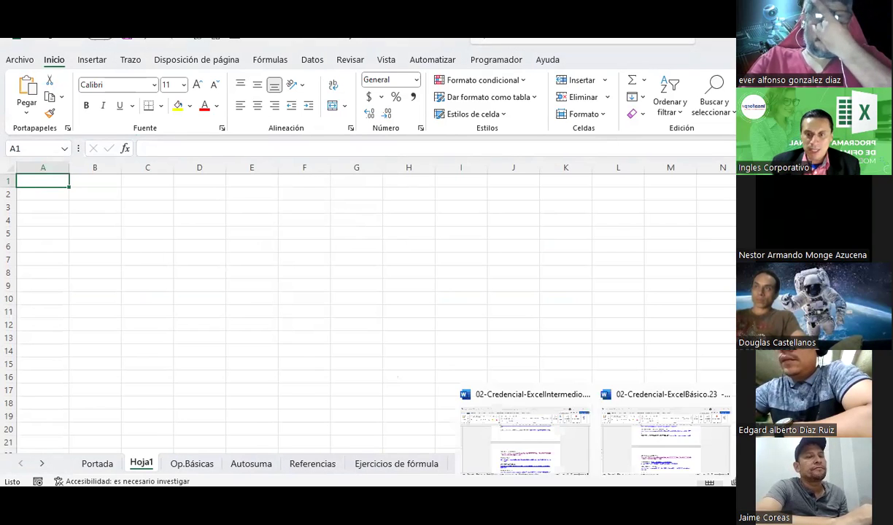
Glance at slide 6 of the presentation, then return to the new worksheet
left_click(603, 485)
left_click(74, 322)
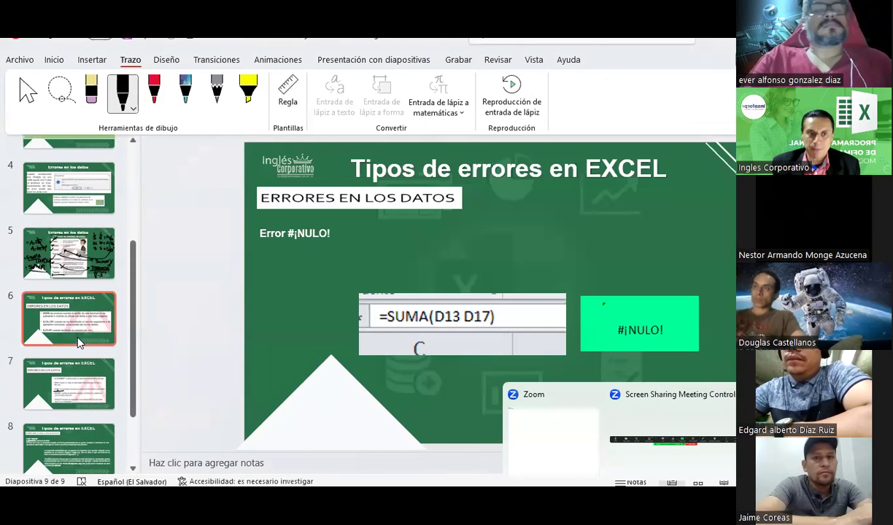
key("alt+Tab")
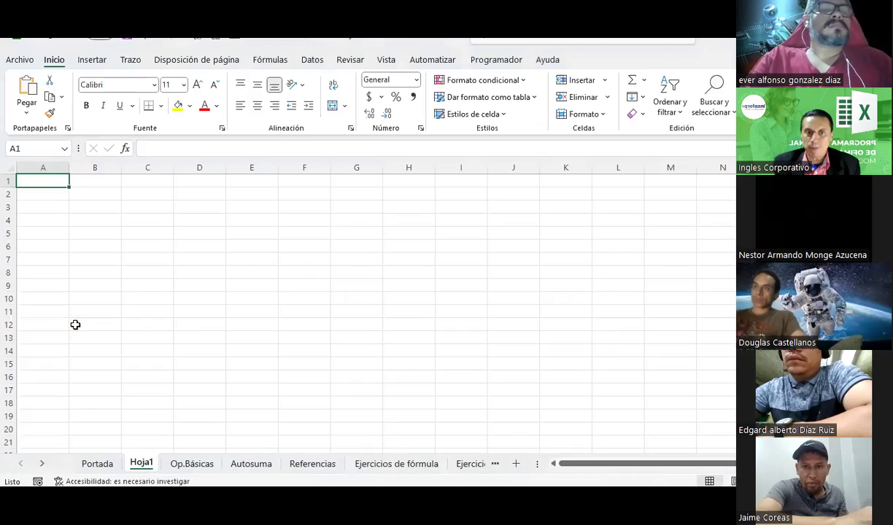
Type headers Referencia, Valor 1, Valor 2 and Total in B3, D3, E3 and F3
left_click(110, 202)
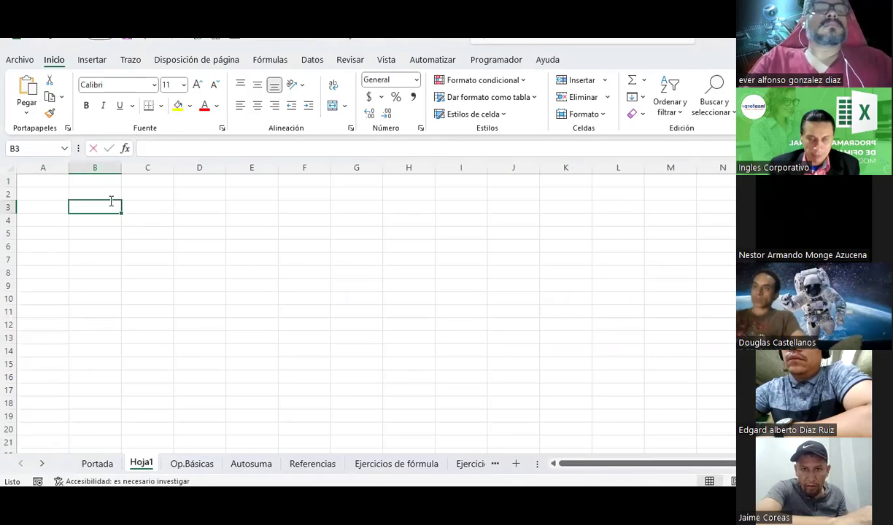
type("Refe")
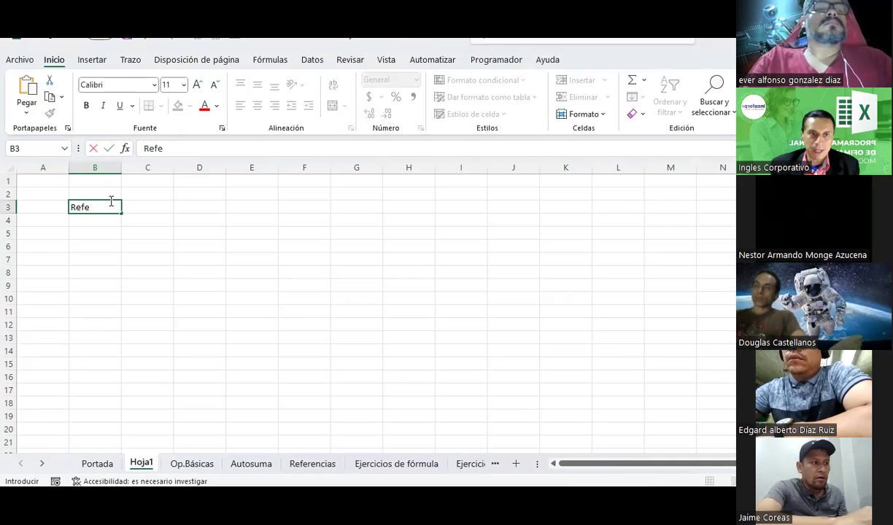
type("rencia")
key("Return")
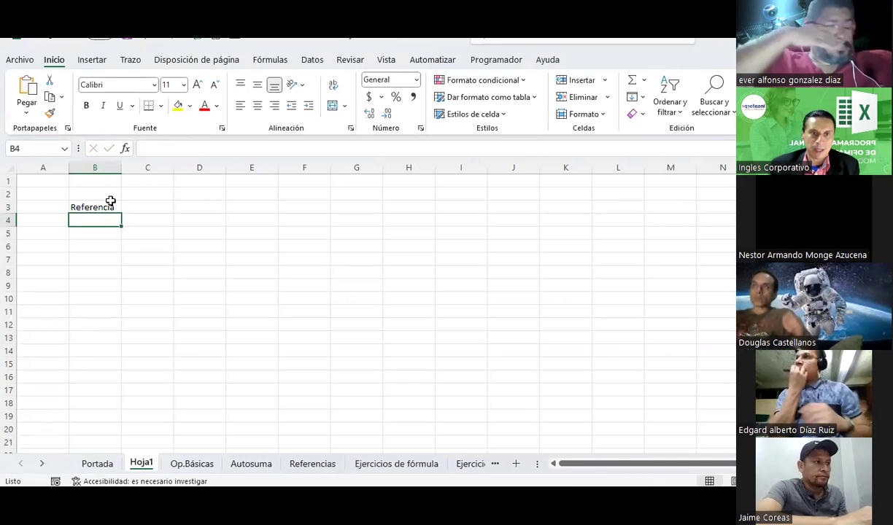
key("Right")
key("Right")
key("Up")
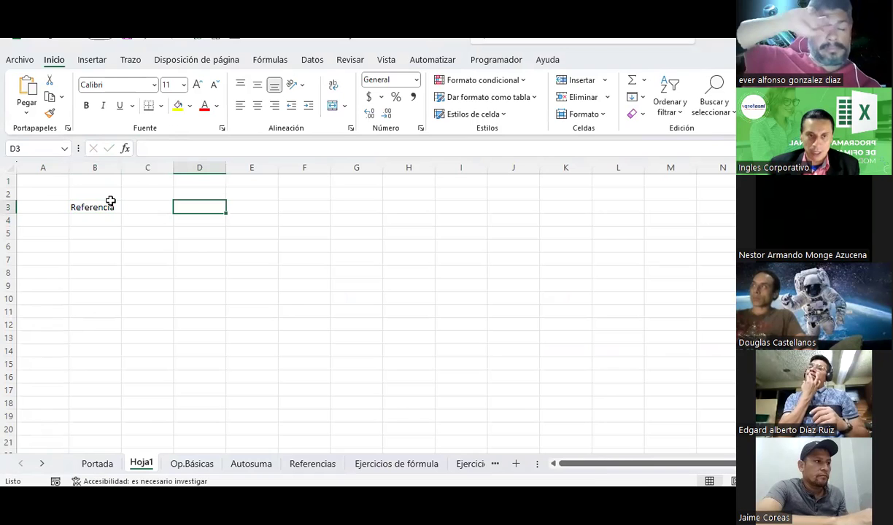
type("Valor 1")
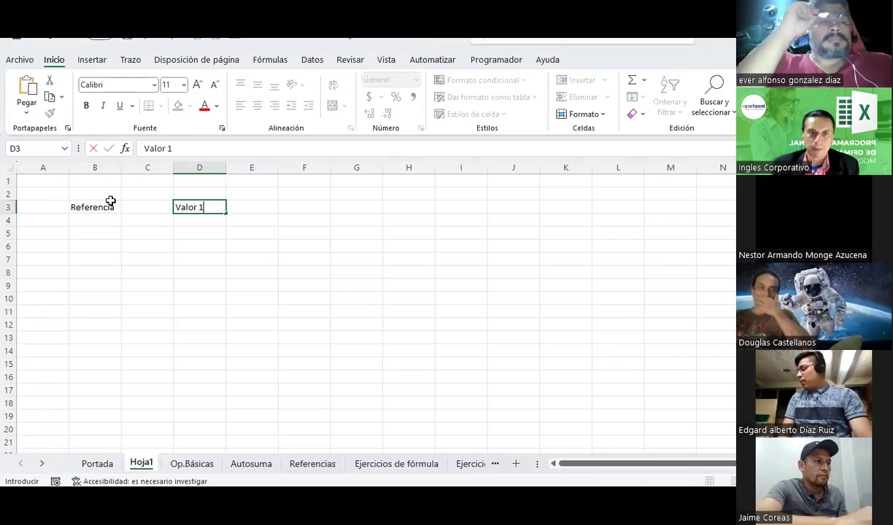
key("Return")
key("Up")
key("Right")
type("Val")
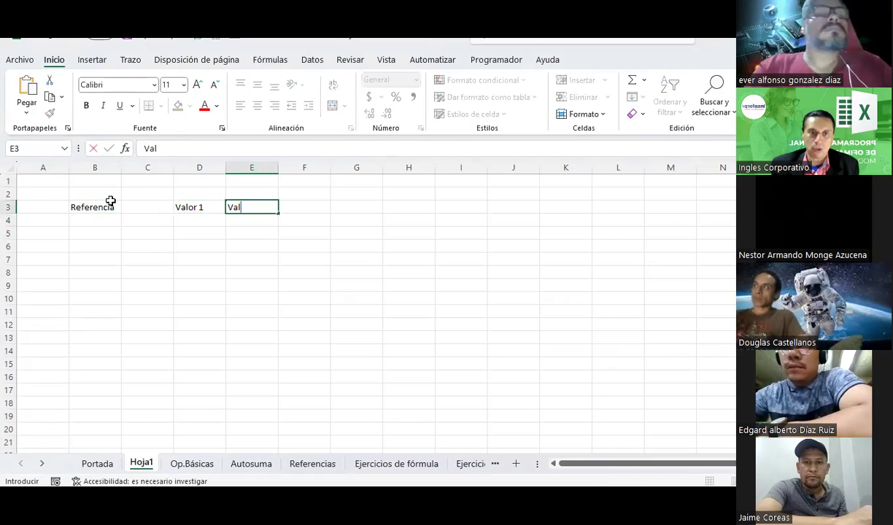
type("or 2")
key("Return")
key("Up")
key("Right")
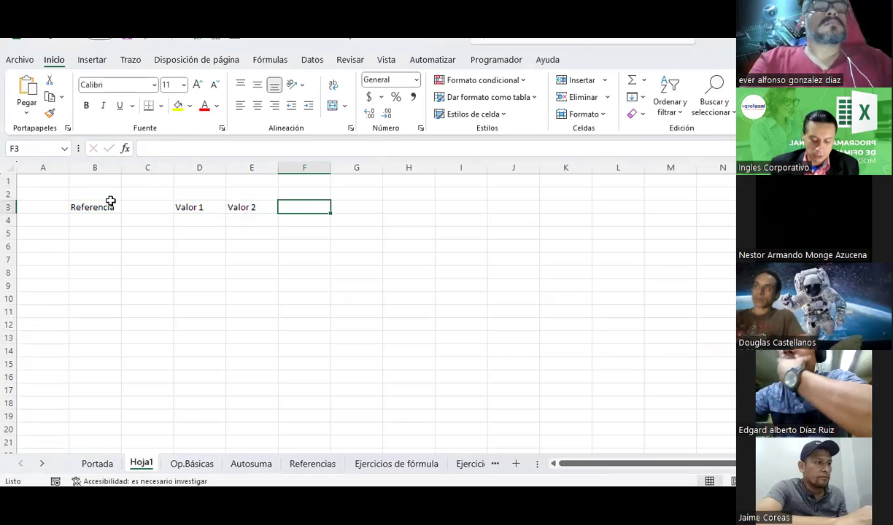
type("Total")
key("Return")
Enter the formula =D4+E4 in F4 under Total
key("Left")
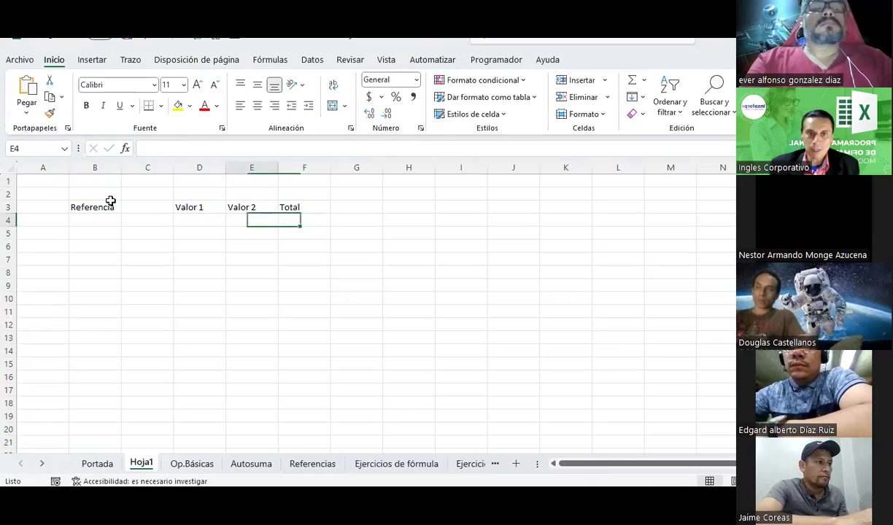
key("Right")
type("=")
key("Left")
key("Left")
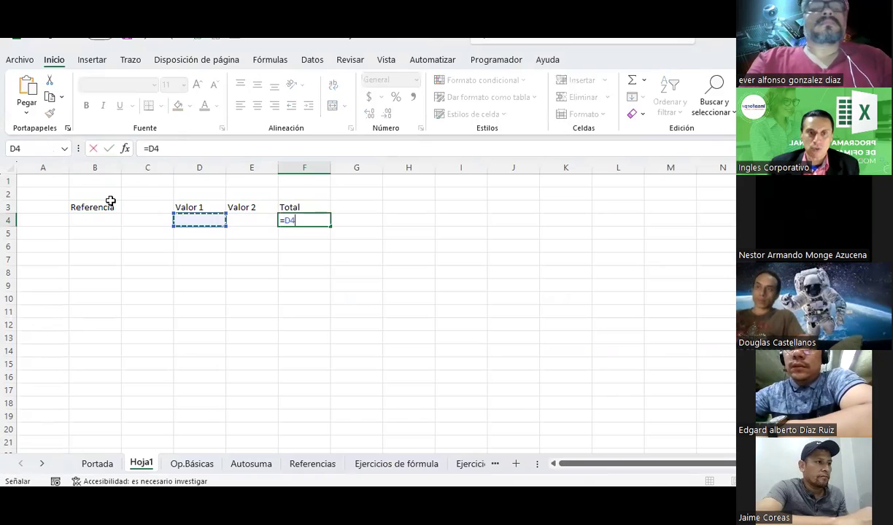
type("+")
key("Left")
key("Return")
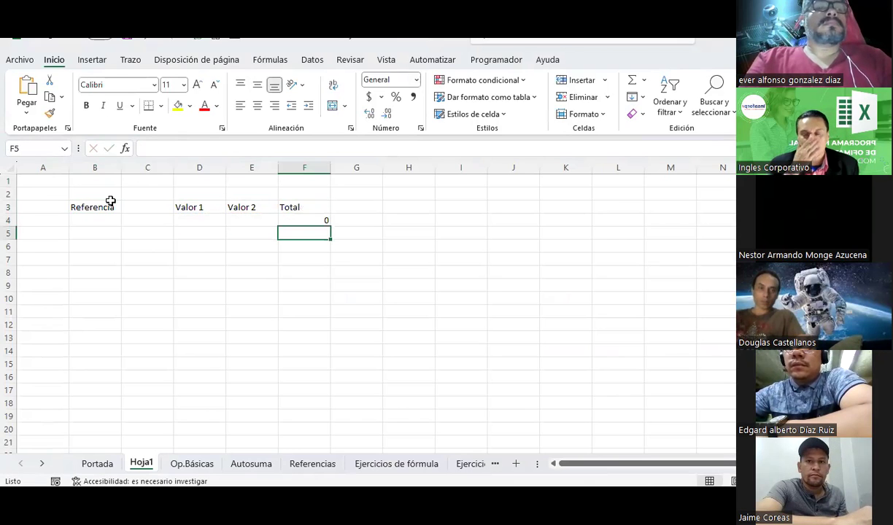
Enter 5 in D4 and 25 in E4 so Total shows 30, and select columns D:F
left_click(199, 220)
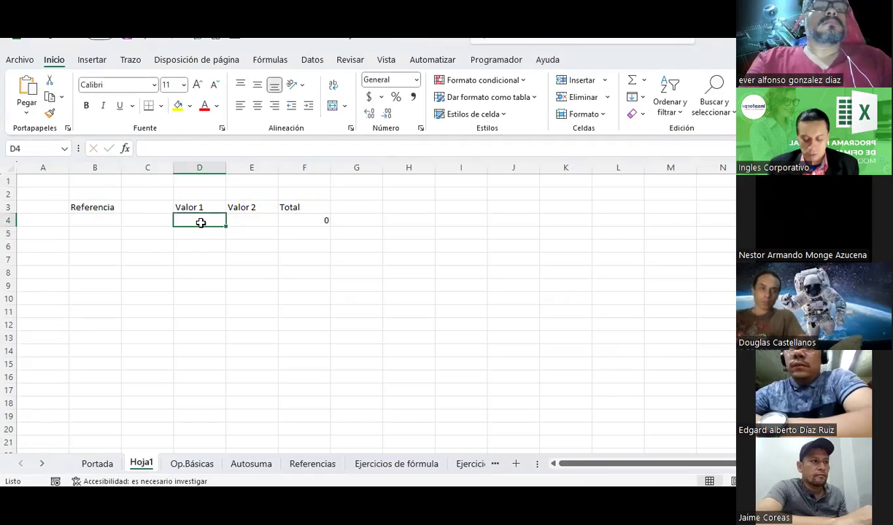
type("5")
key("Tab")
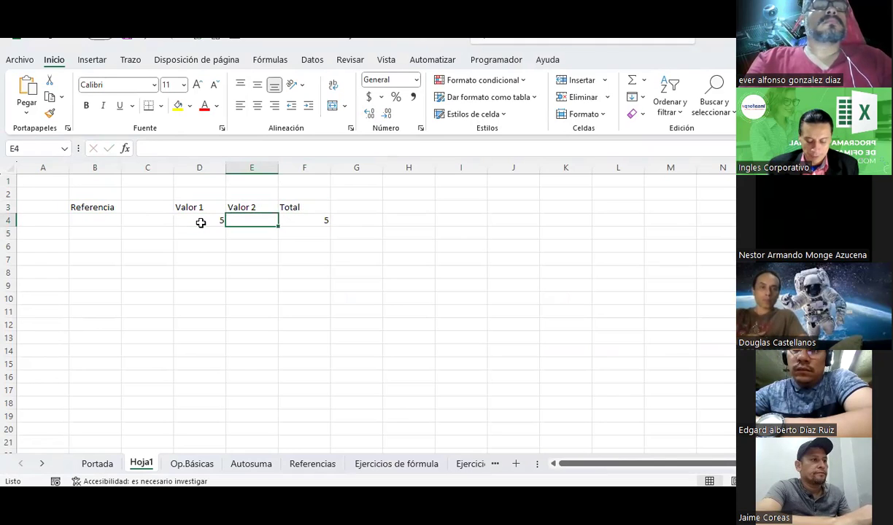
type("25")
key("Return")
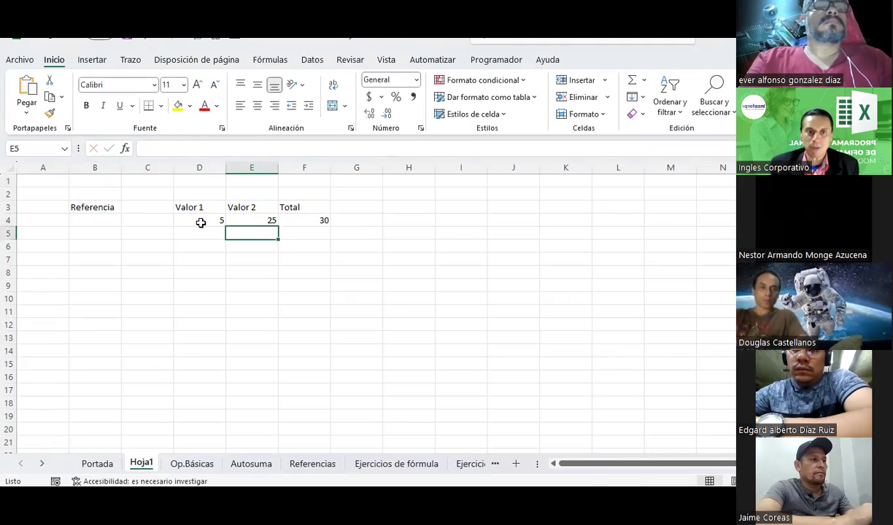
left_click(199, 221)
left_click_drag(207, 169, 307, 169)
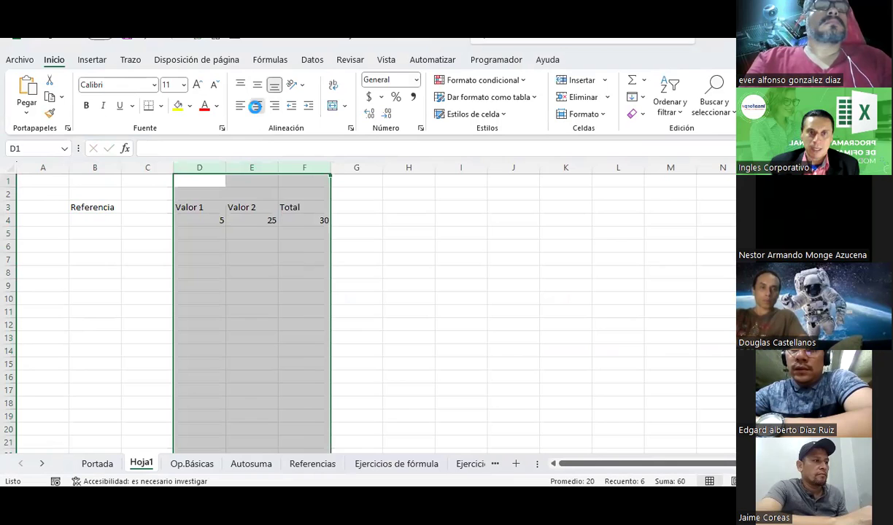
Centre columns D:F and delete the Valor 2 column, then undo both changes
left_click(255, 106)
left_click(313, 221)
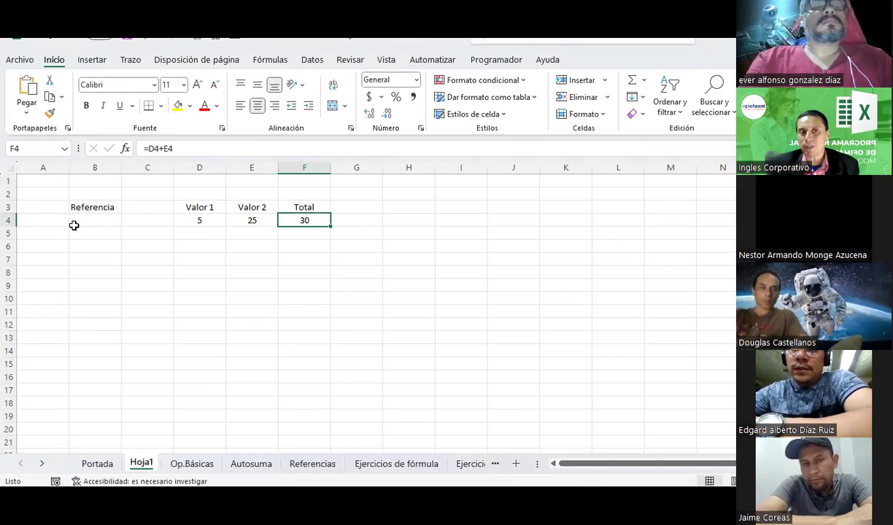
left_click(257, 167)
right_click(259, 170)
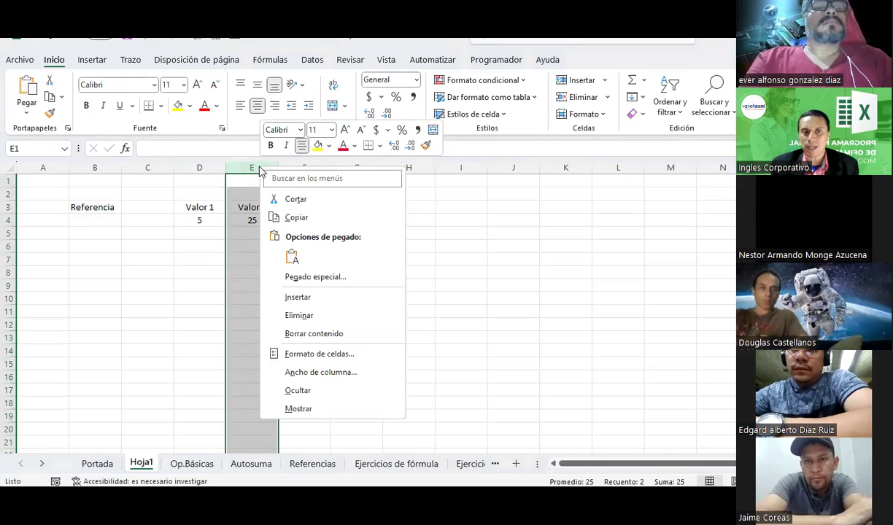
left_click(305, 317)
left_click(474, 338)
left_click(264, 221)
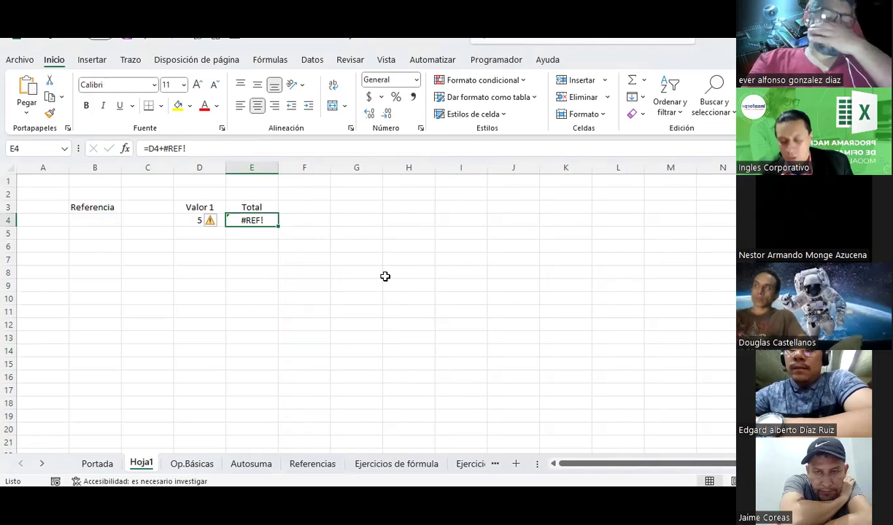
key("ctrl+z")
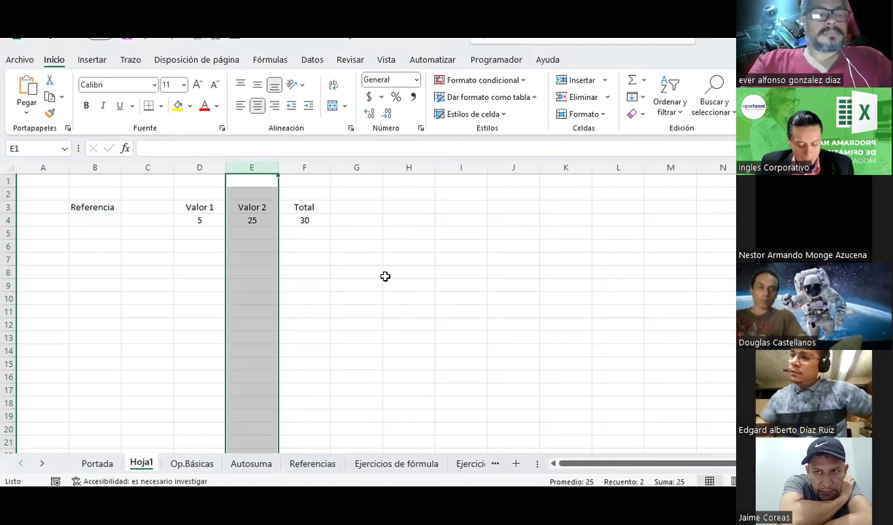
key("ctrl+z")
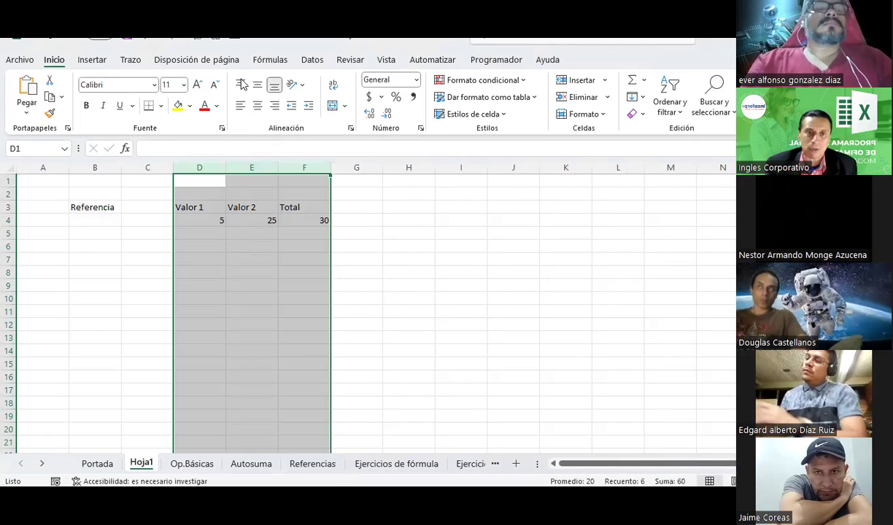
Centre the table again and delete the Valor 2 column, leaving Total as #REF!
left_click(257, 106)
left_click(255, 168)
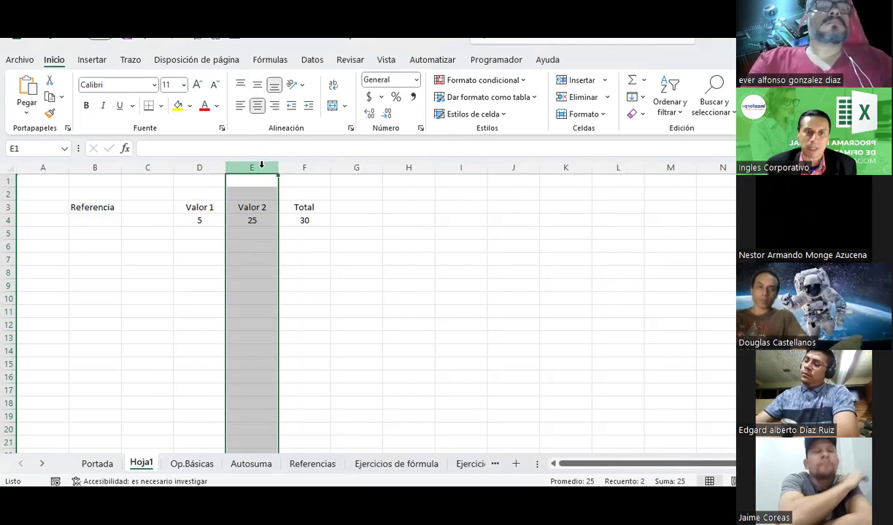
right_click(262, 170)
left_click(296, 313)
left_click(245, 282)
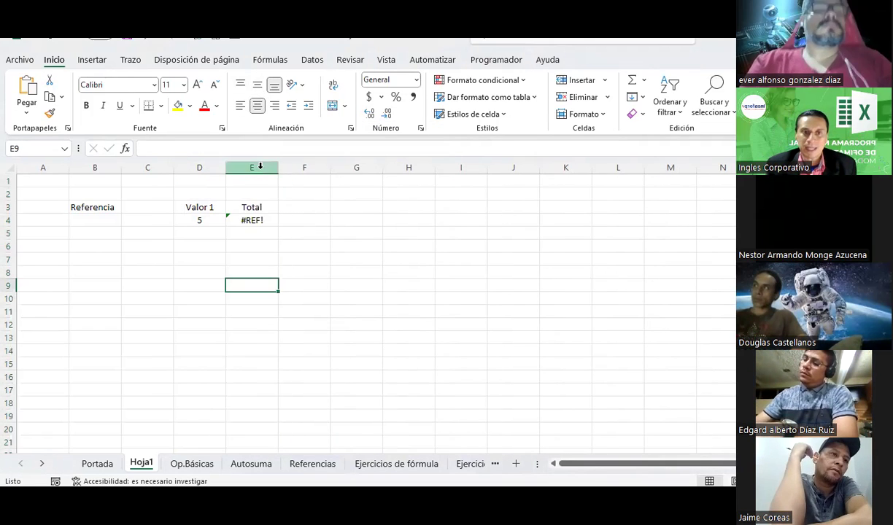
Insert a new column E with Valor 2 and 25, and repair Total to =D4+E4
left_click(252, 168)
left_click(581, 81)
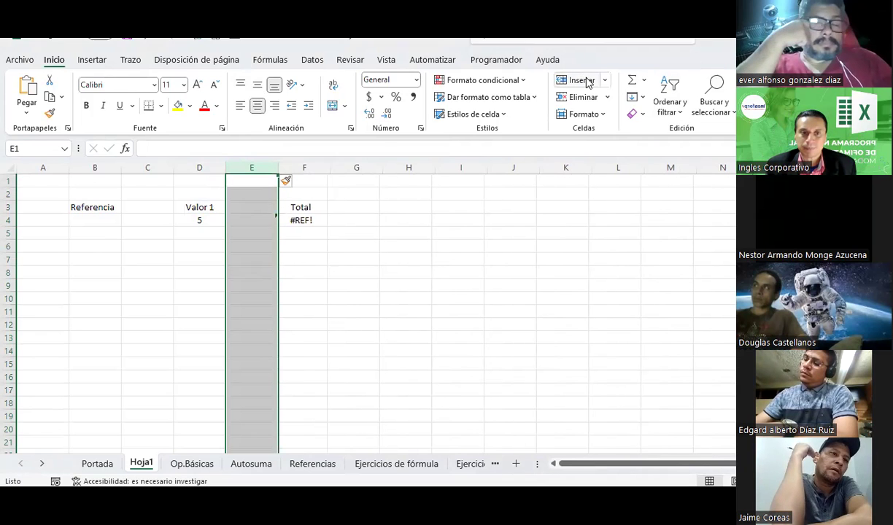
left_click_drag(226, 213, 256, 208)
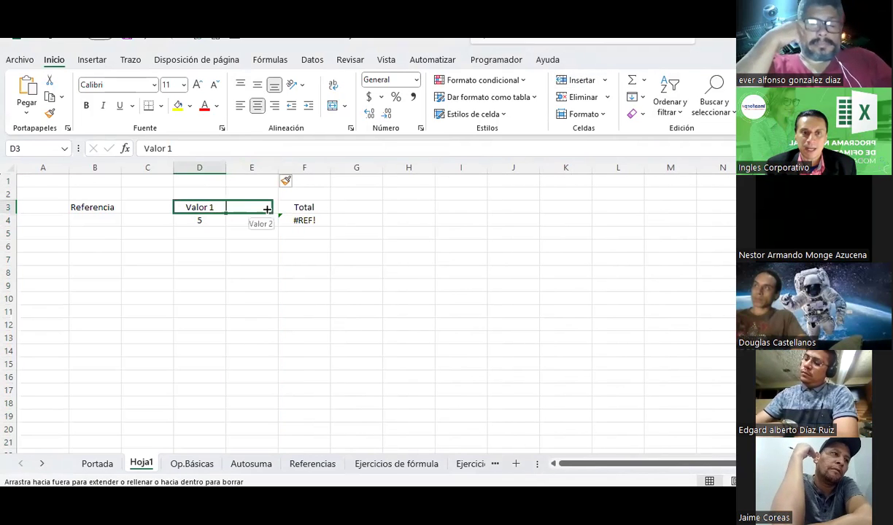
left_click(264, 226)
type("25")
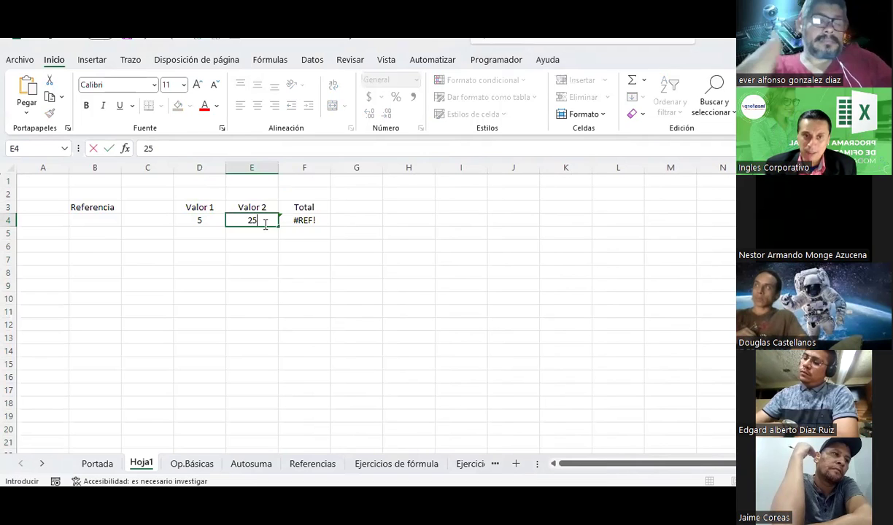
key("Tab")
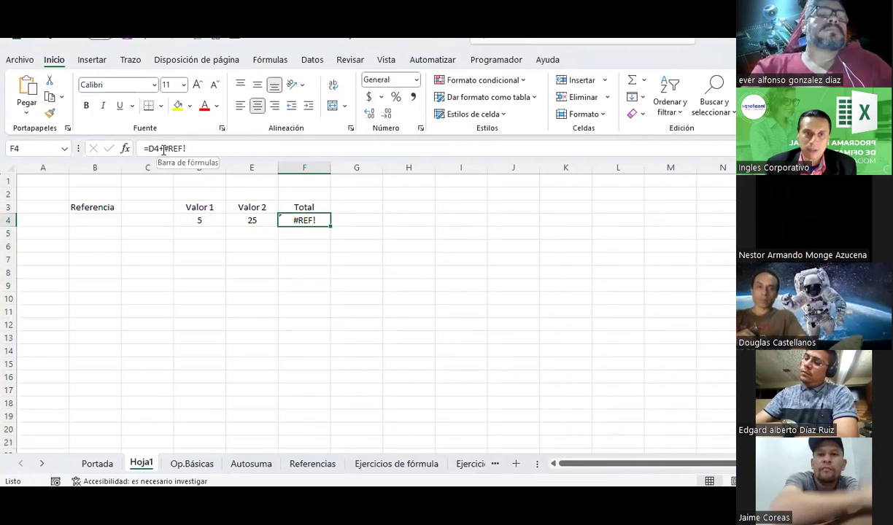
double_click(173, 149)
left_click(250, 219)
key("Return")
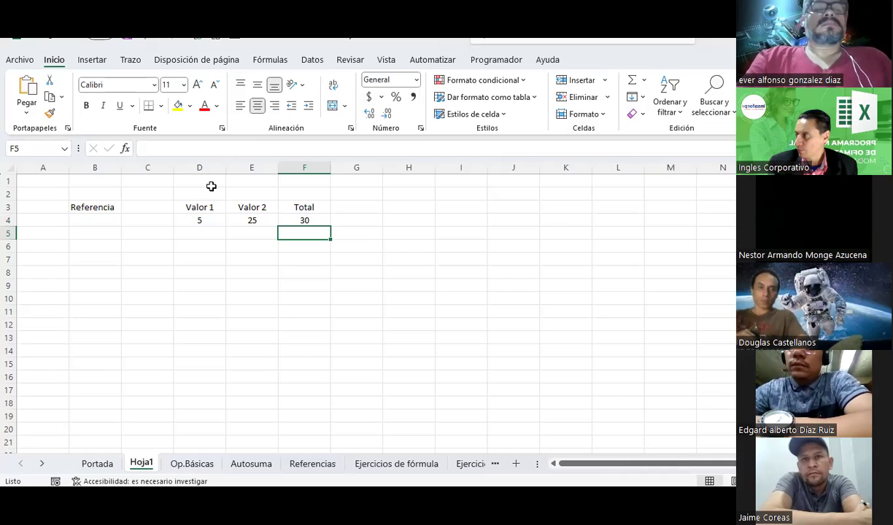
key("alt+Tab")
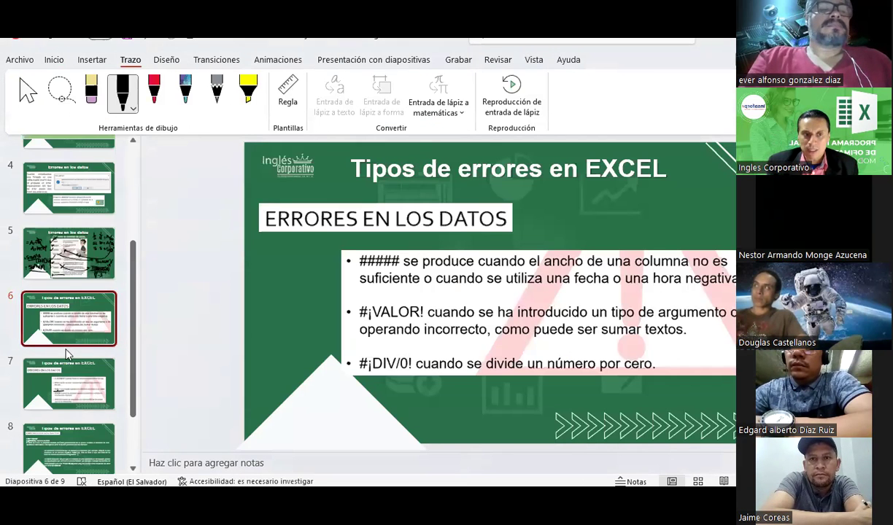
left_click(76, 262)
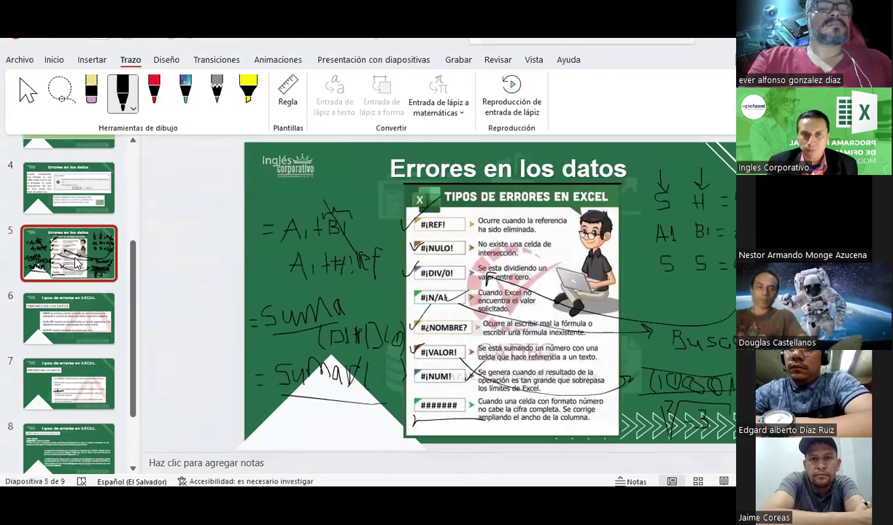
key("alt+Tab")
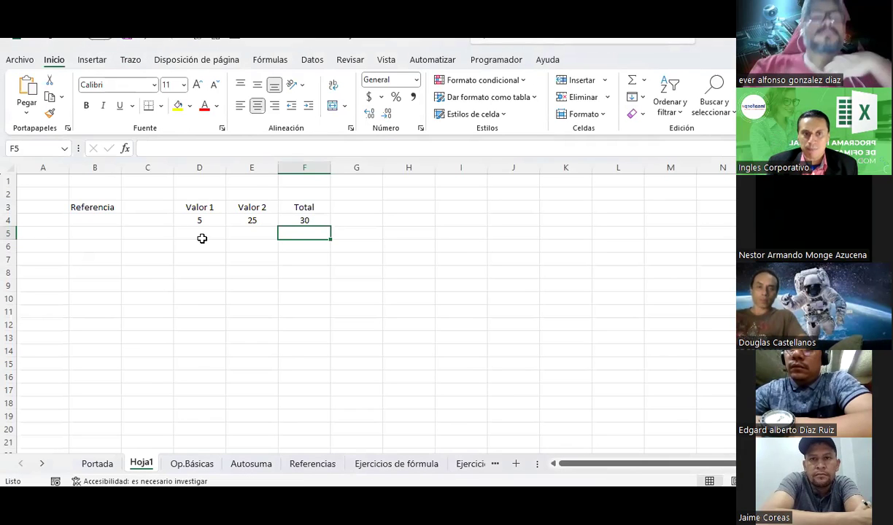
left_click_drag(203, 220, 241, 220)
Label B6 'Nulo' and enter =SUMA(D4:E4) in D6
left_click(99, 247)
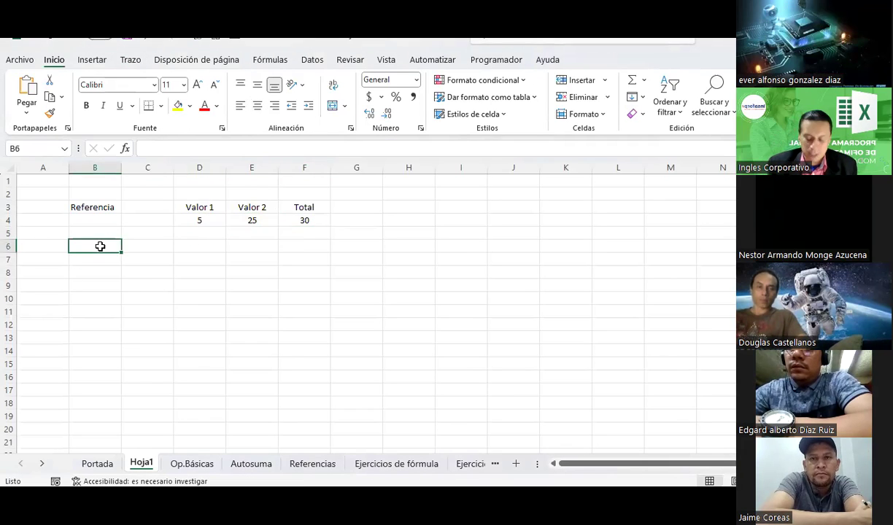
type("Nulo")
key("Return")
key("Up")
key("Right")
key("Right")
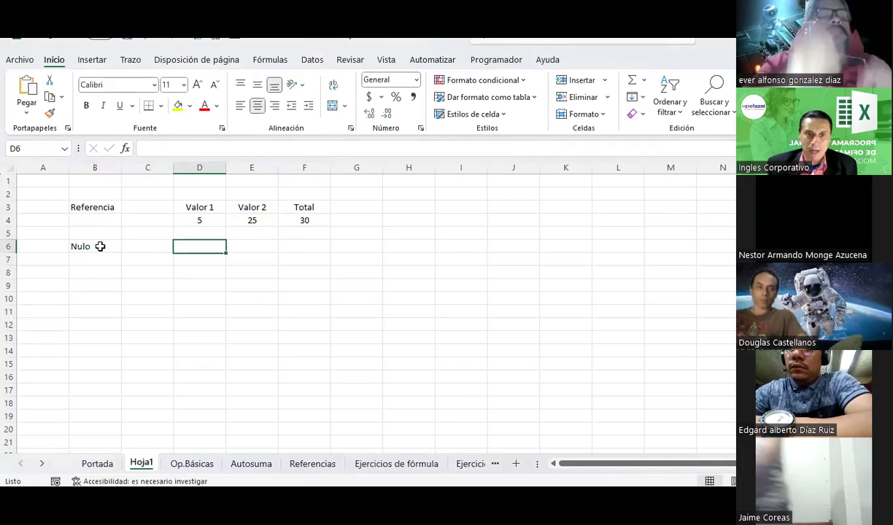
type("=suma")
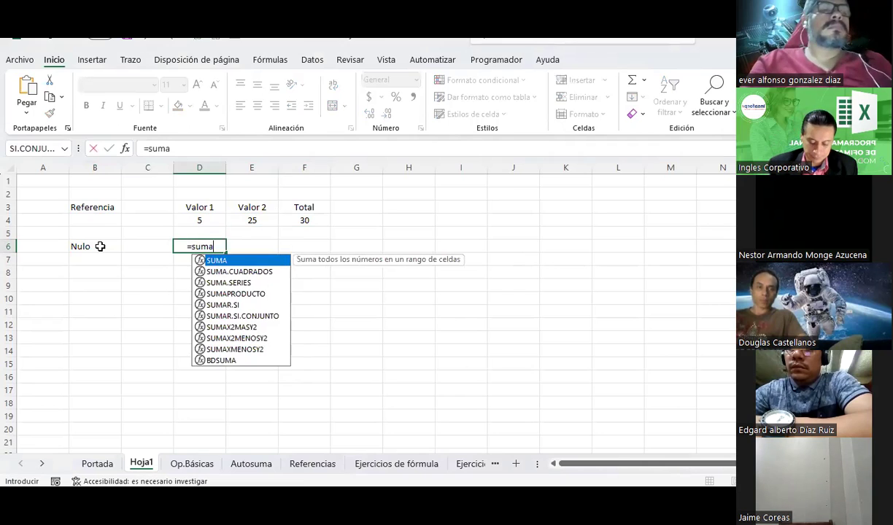
type("(")
left_click_drag(207, 217, 247, 220)
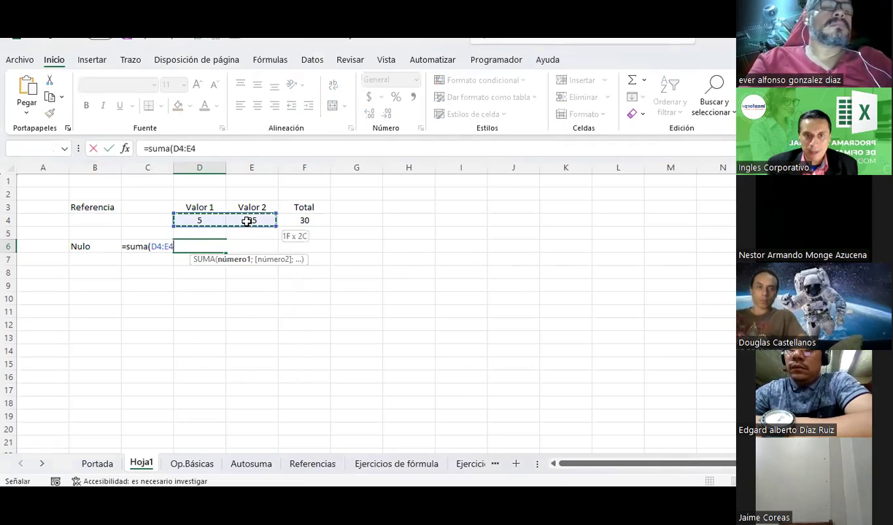
type(")")
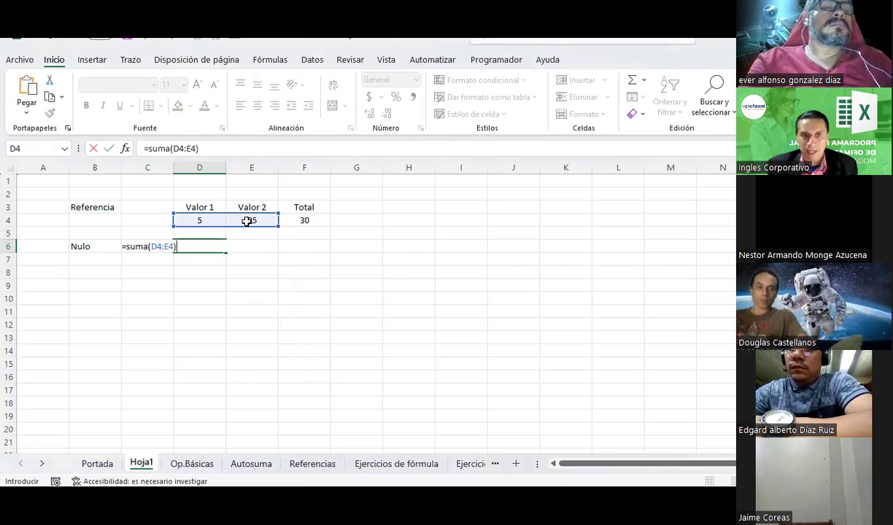
key("Return")
Change D6 to =SUMA(D4 E4) to show #NULO!, then restore the D4:E4 range
key("Up")
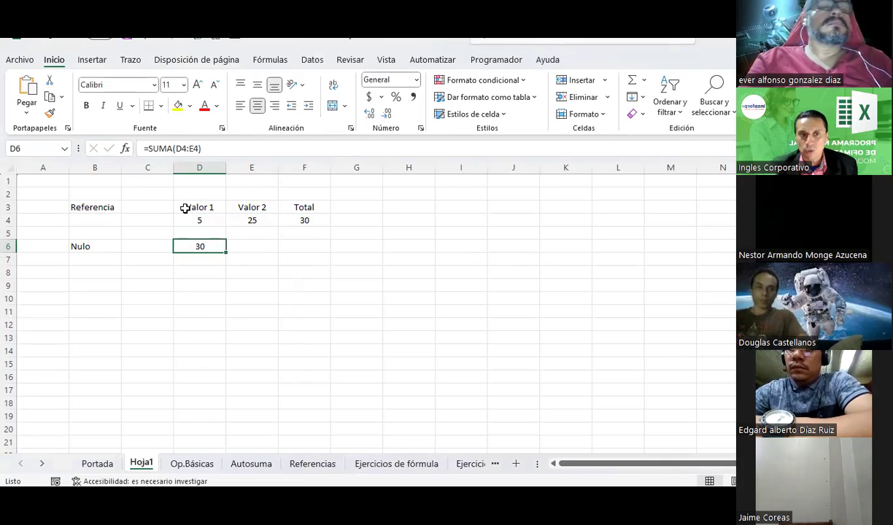
left_click(187, 149)
key("BackSpace")
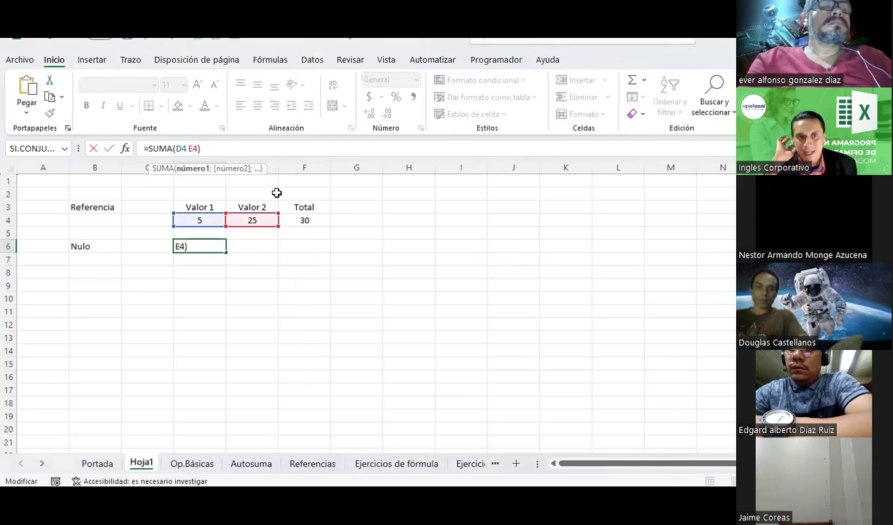
key("Return")
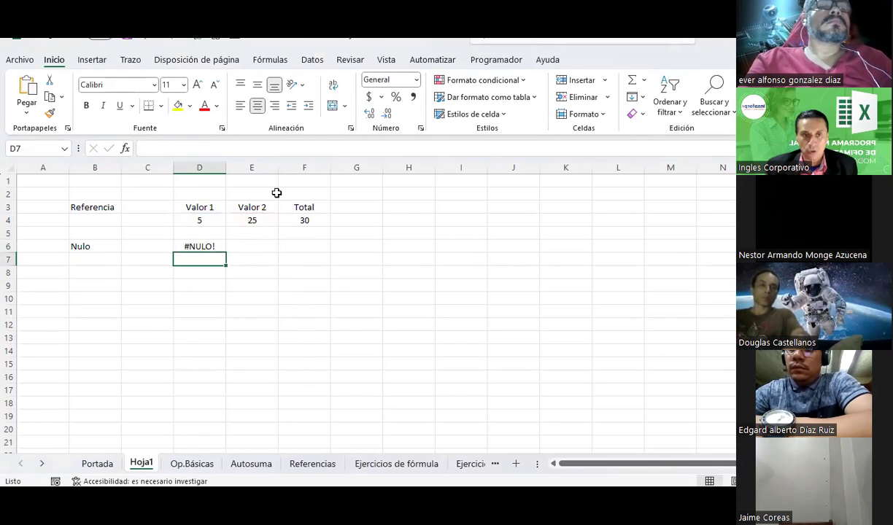
left_click(202, 246)
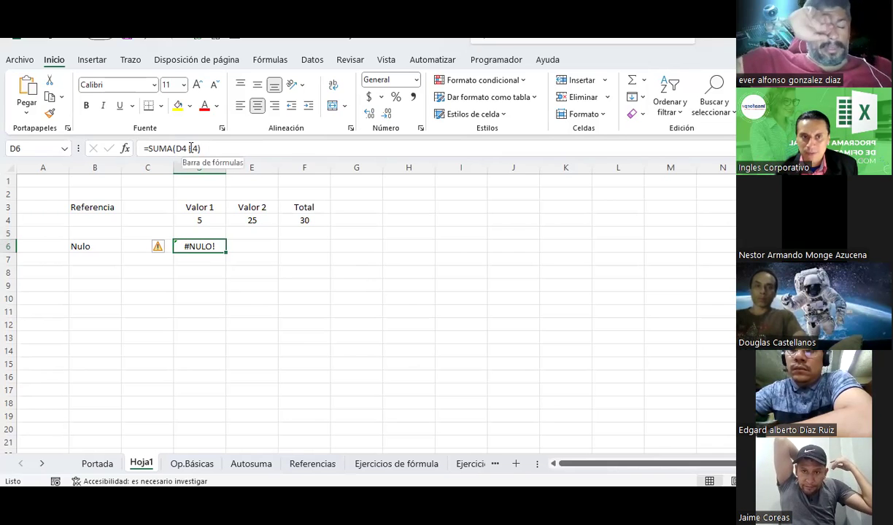
left_click(191, 148)
key("BackSpace")
type(":")
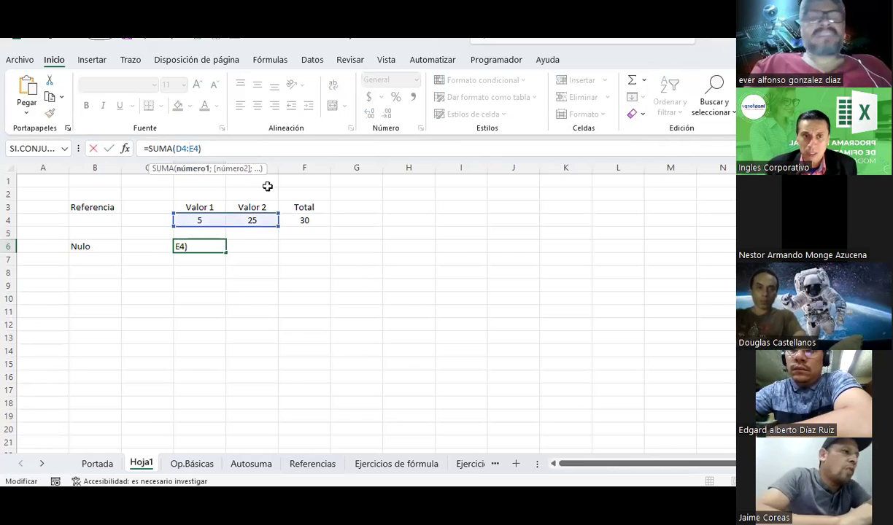
key("Return")
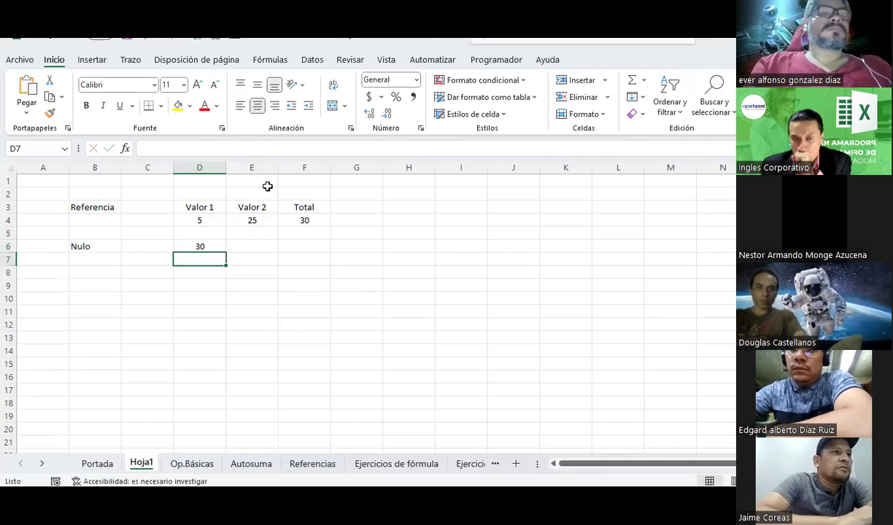
Remove the colon from D6's range, which produces #NOMBRE?
key("Up")
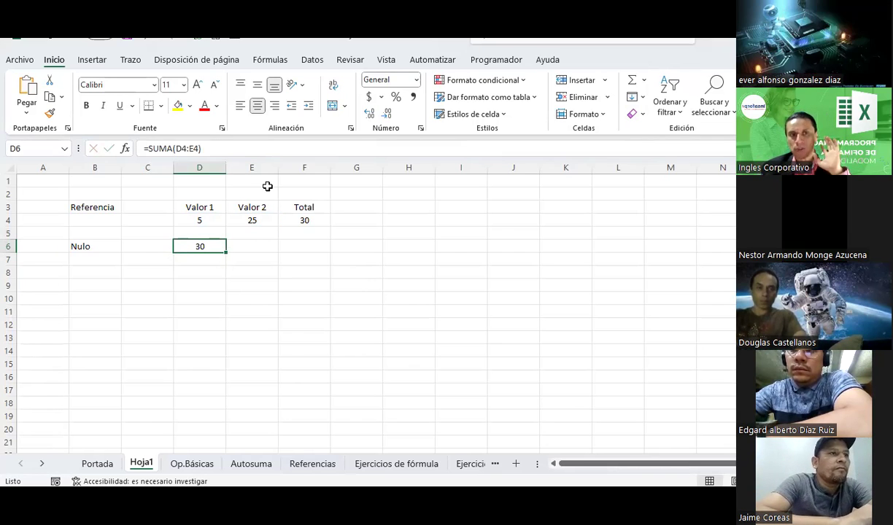
key("Left")
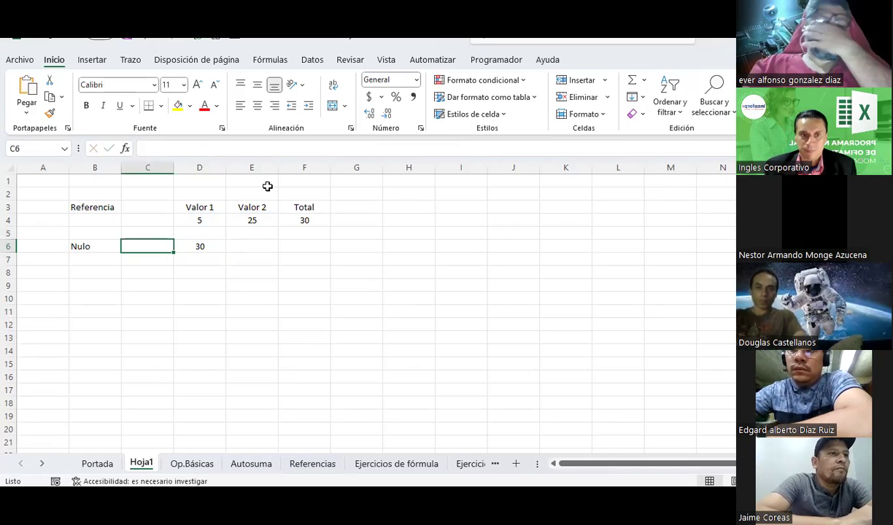
key("Right")
key("F2")
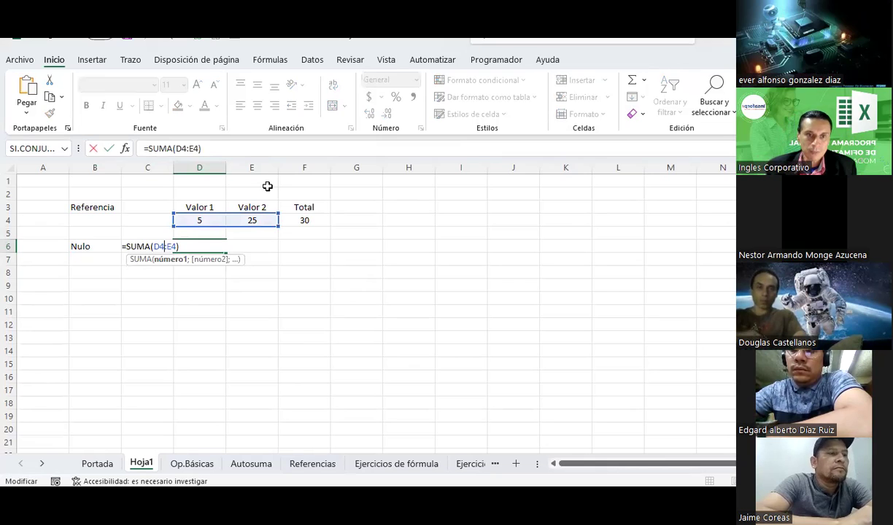
key("Left")
key("Left")
key("Left")
key("BackSpace")
key("Return")
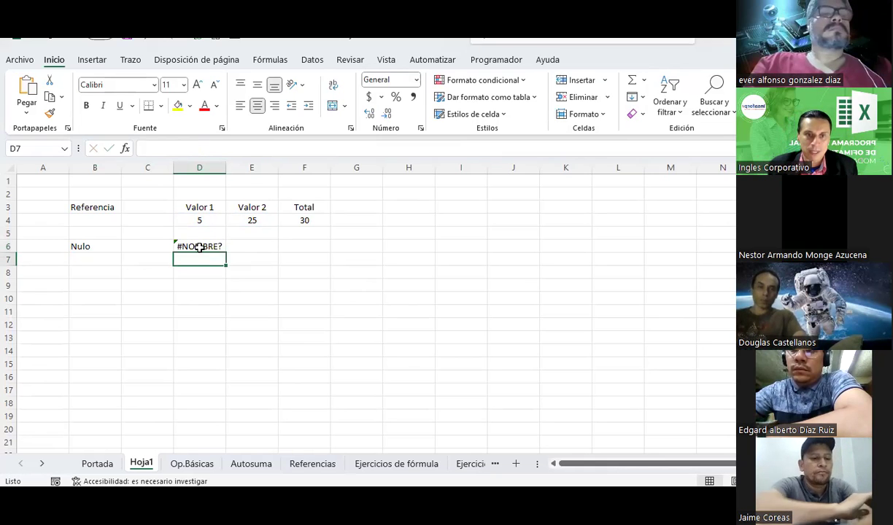
Put a space between D4 and E4 in D6's formula so it returns #NULO!
key("Up")
left_click(179, 148)
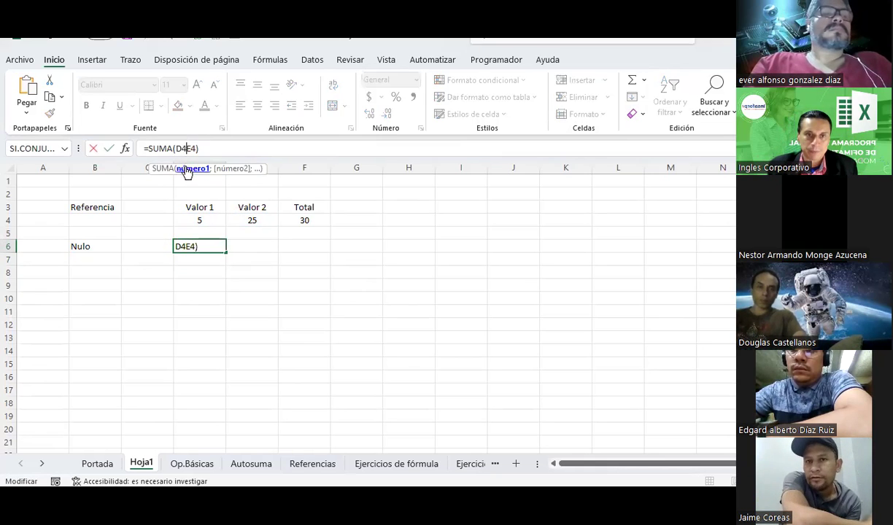
left_click(217, 283)
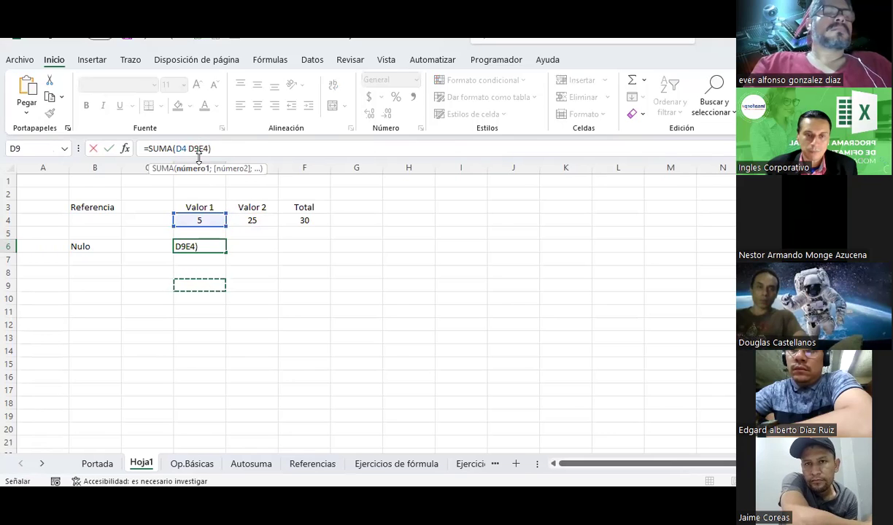
key("Escape")
left_click(178, 148)
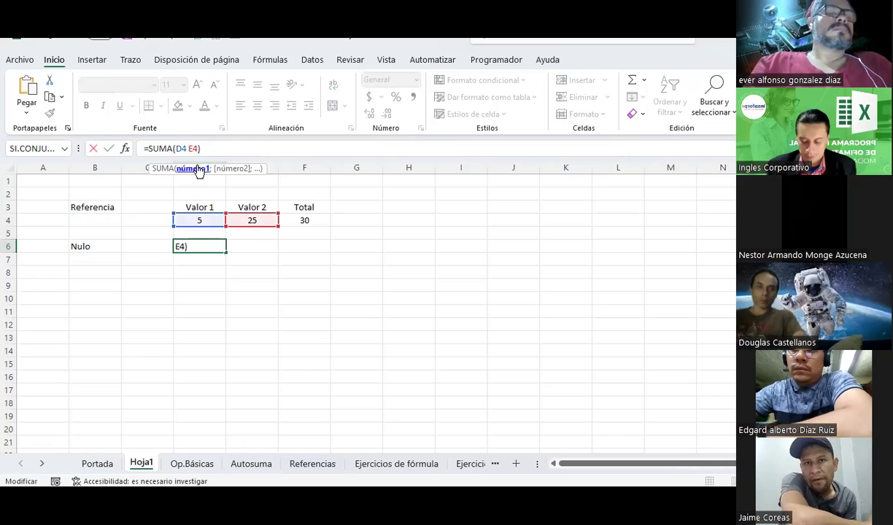
key("Return")
Delete the Valor 2 column again so Total shows #REF!
right_click(267, 168)
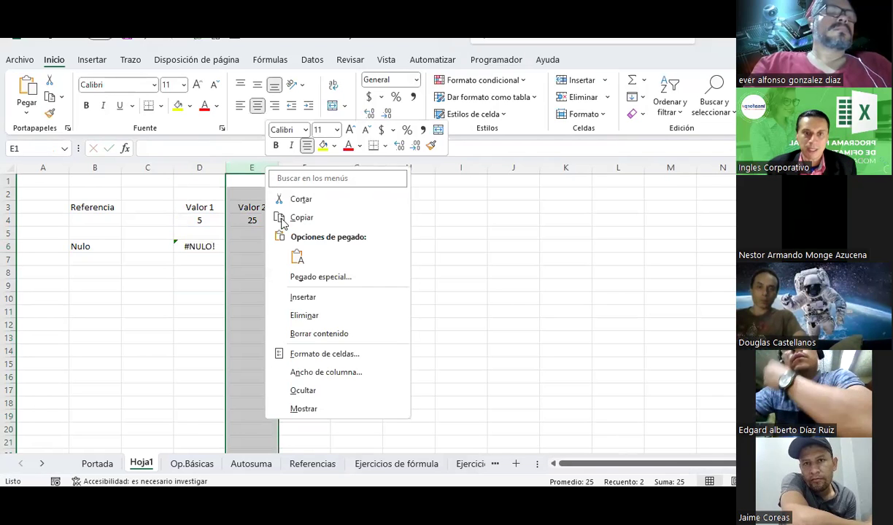
left_click(307, 315)
left_click(257, 220)
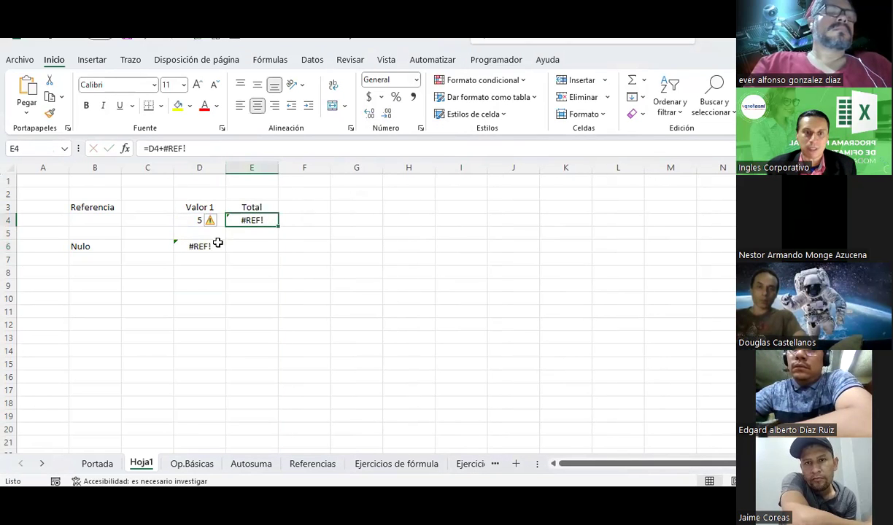
left_click(215, 246)
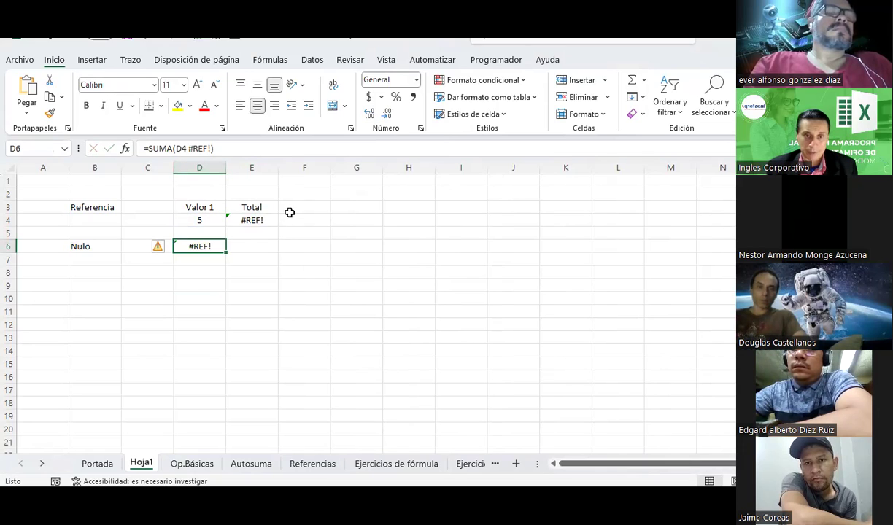
Enter 5 in G4 and 25 in H4, and change D6 to =SUMA(G4 H4) giving #NULO!
left_click(371, 216)
type("5")
key("Tab")
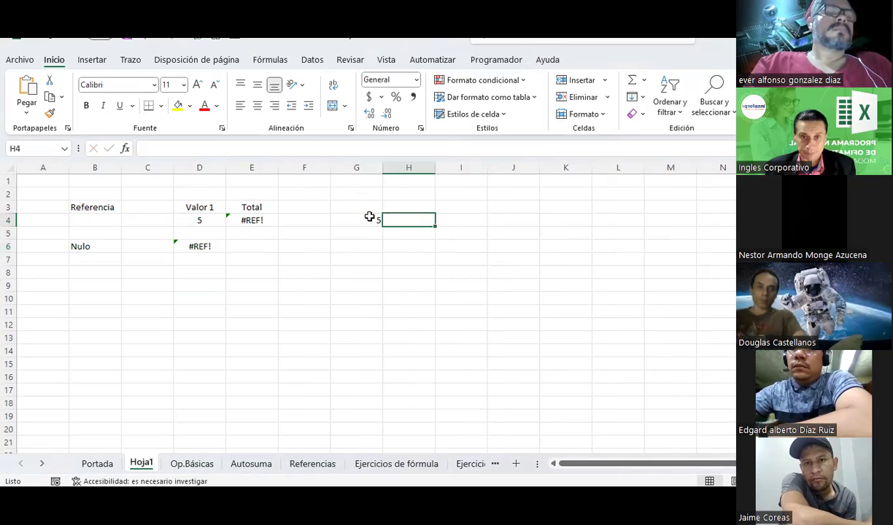
type("25")
key("Tab")
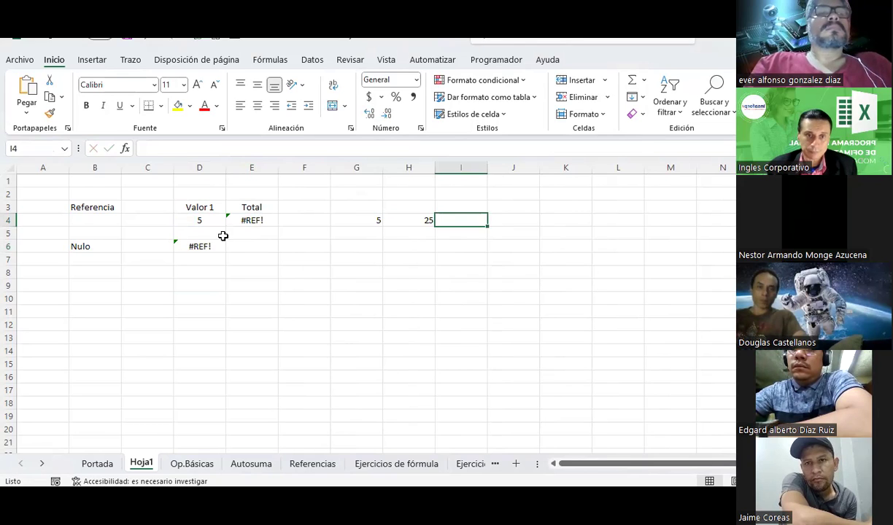
left_click(216, 246)
left_click_drag(177, 149, 212, 148)
left_click_drag(370, 222, 428, 223)
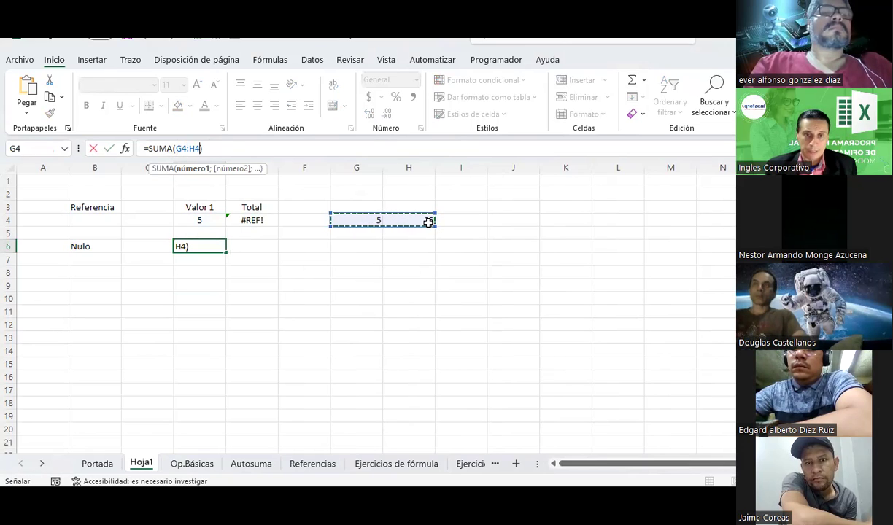
left_click(185, 148)
key("BackSpace")
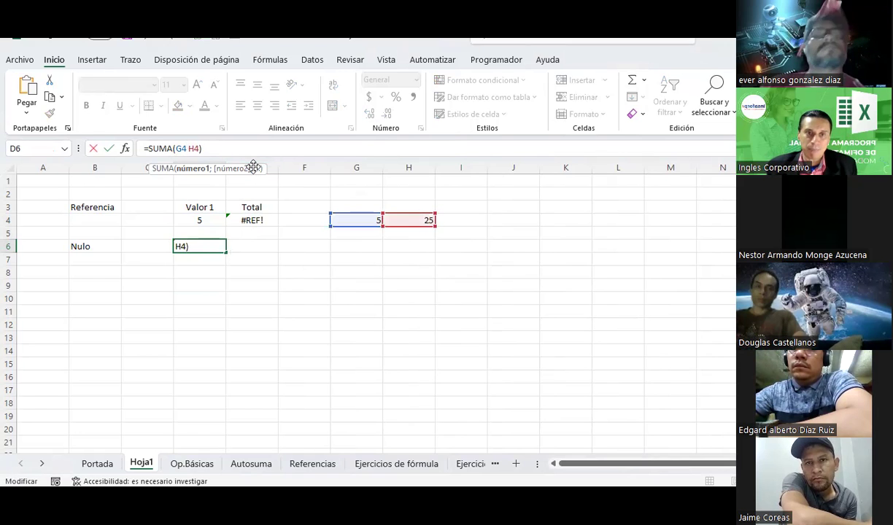
key("Return")
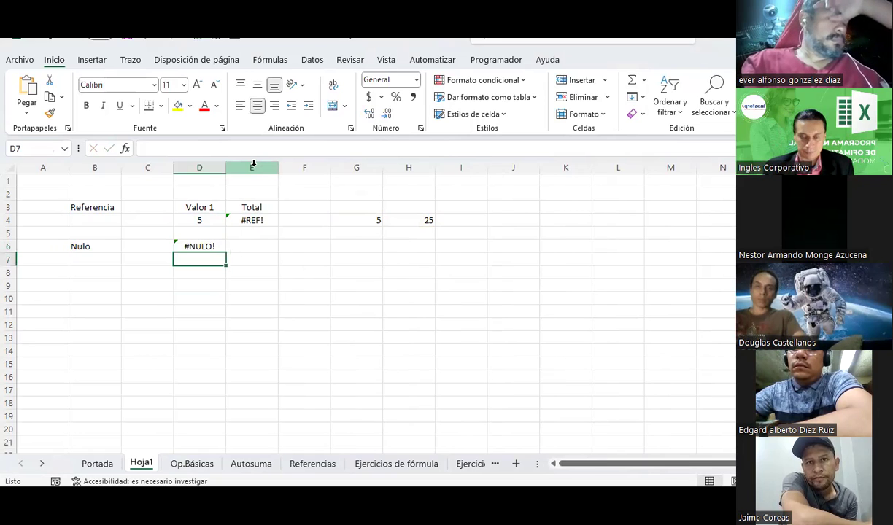
Check the PowerPoint error-types slide, then select the Valor 1 header and its value
key("Down")
key("Left")
key("Left")
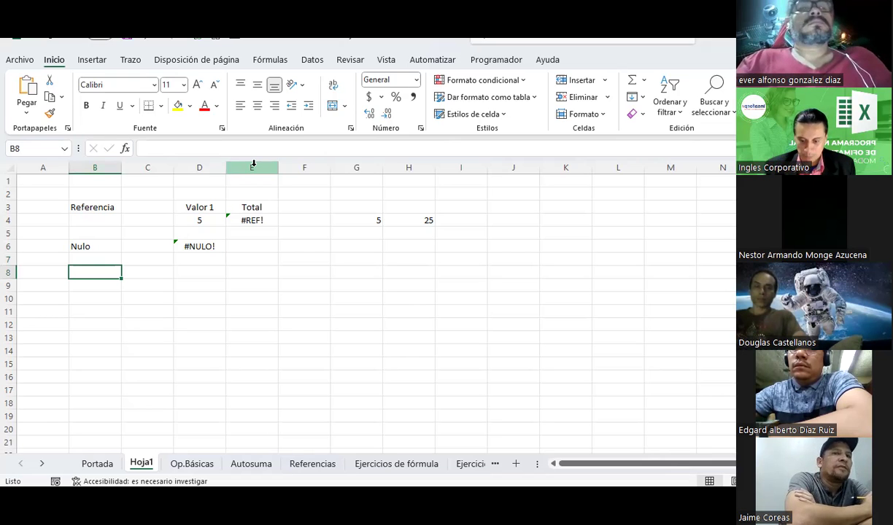
key("alt+Tab")
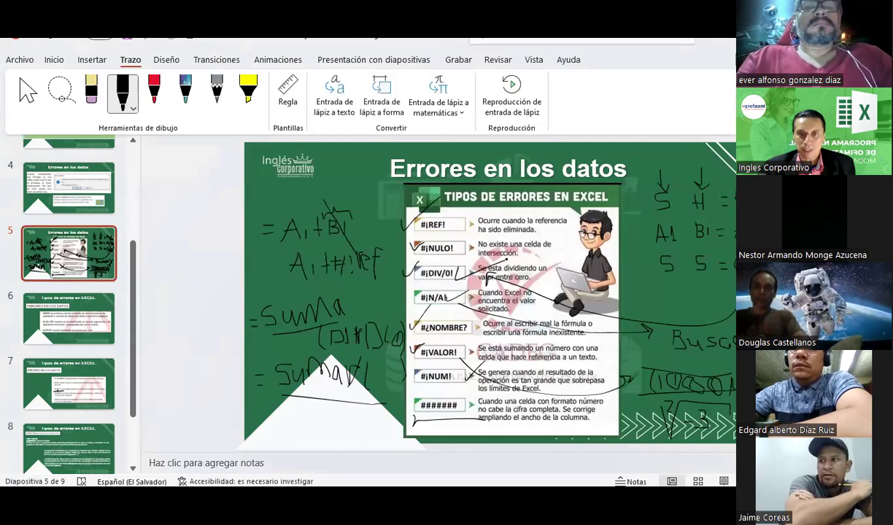
key("alt+Tab")
left_click_drag(219, 211, 209, 221)
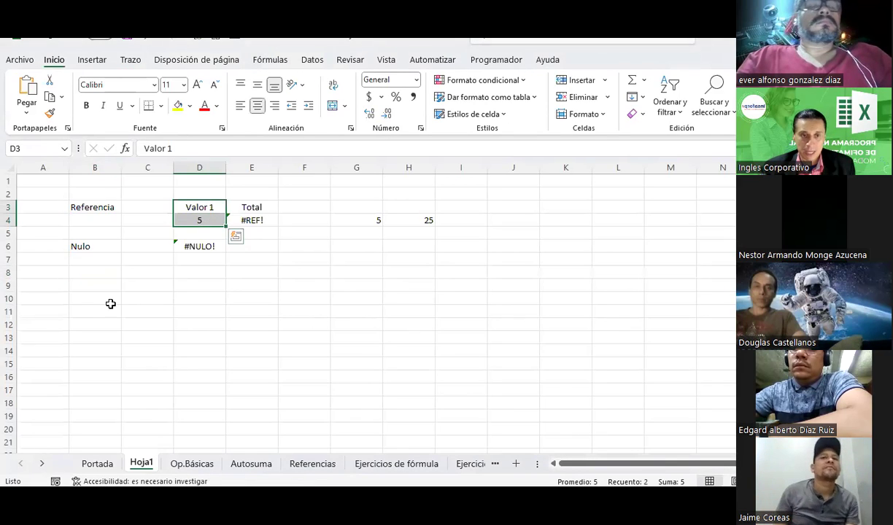
Enter DIV in B8, 5 in D8, 3 in E8 and a D8/3 division formula in F8
left_click(94, 267)
type("DI")
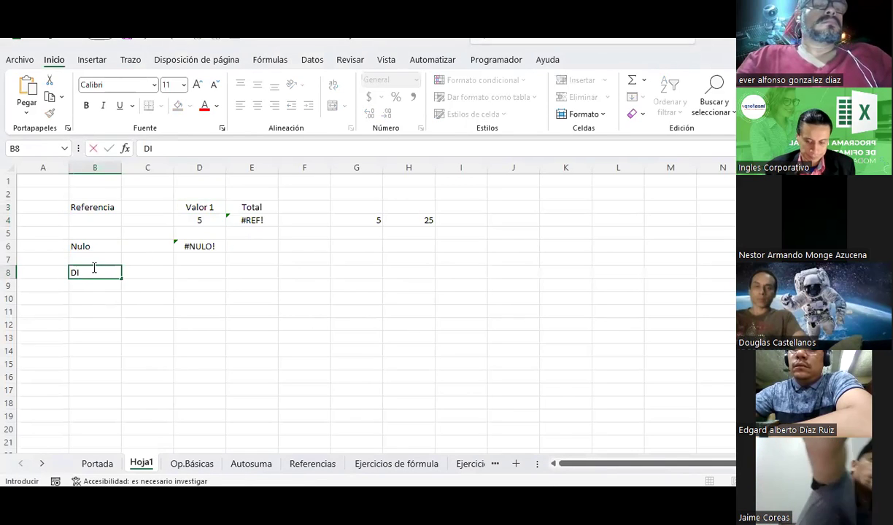
key("Return")
key("Up")
key("Right")
key("Right")
type("5")
key("Tab")
type("3")
key("Tab")
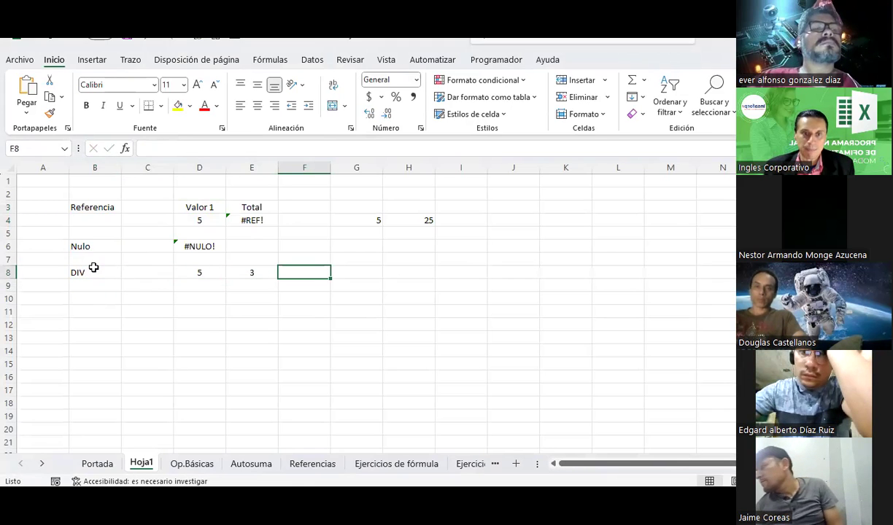
type("=")
key("Left")
key("Left")
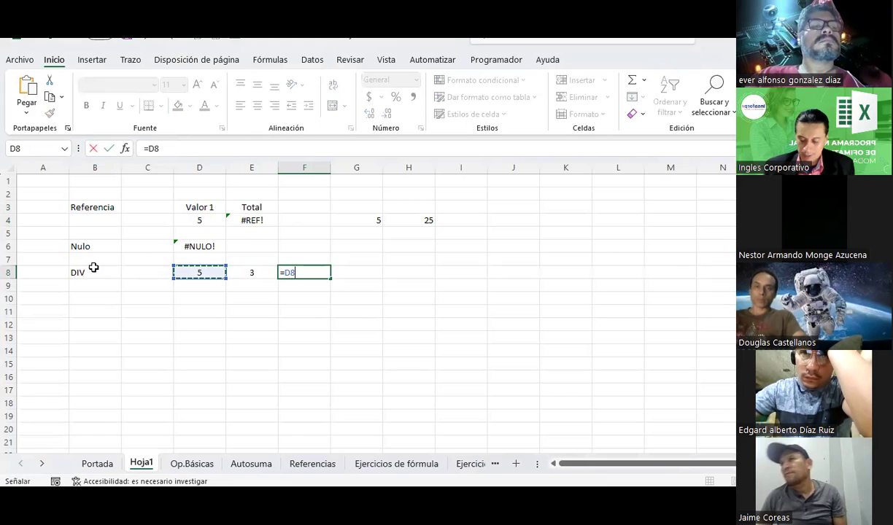
type("/3")
key("Return")
Add a División header in F7 and Valor 1 / Valor 2 headers in D7:E7 copied from D3
key("Up")
key("Left")
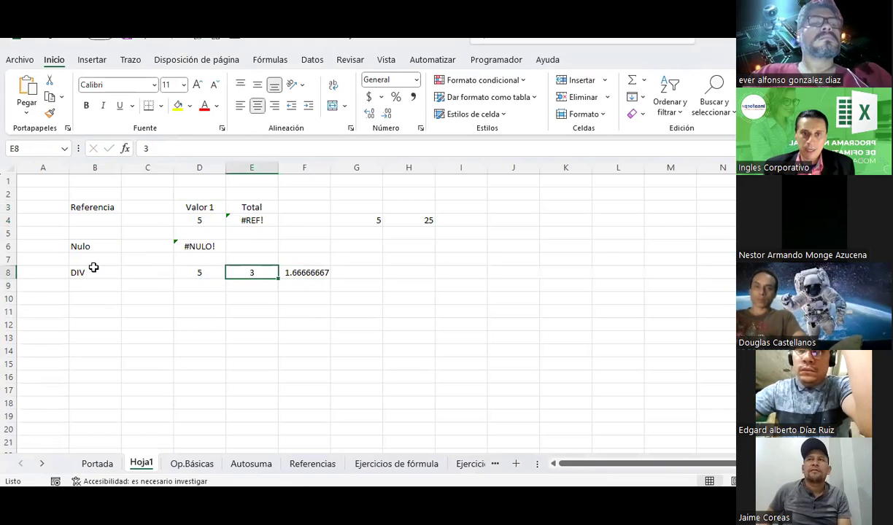
key("Right")
key("Up")
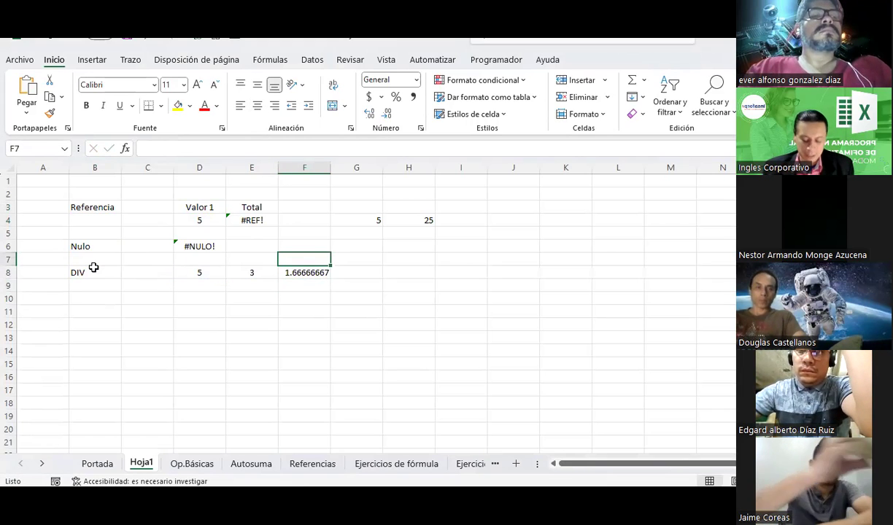
type("División")
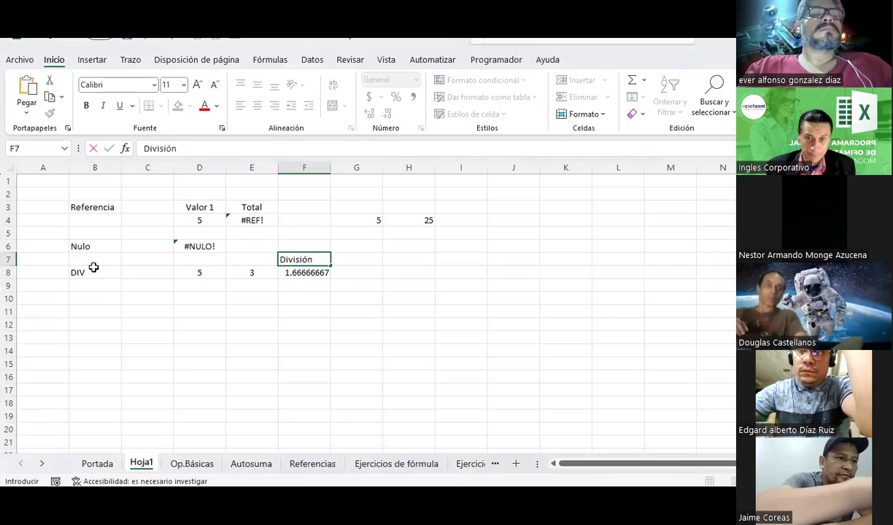
key("Left")
key("Up")
key("Up")
key("Up")
key("Up")
key("Left")
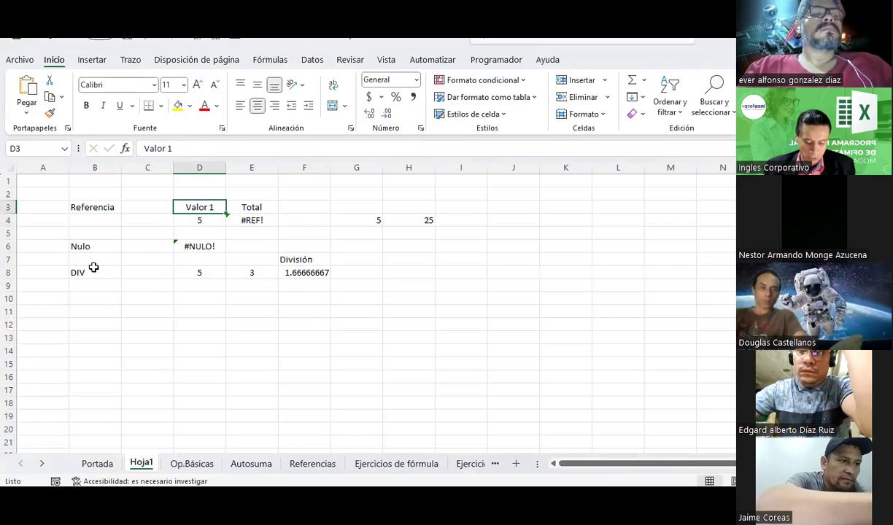
key("ctrl+c")
key("Down")
key("Down")
key("Down")
key("Down")
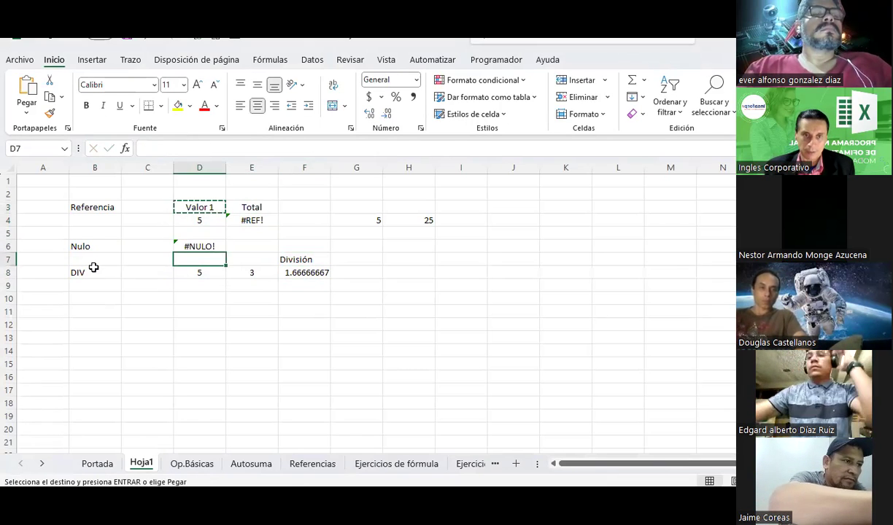
key("ctrl+v")
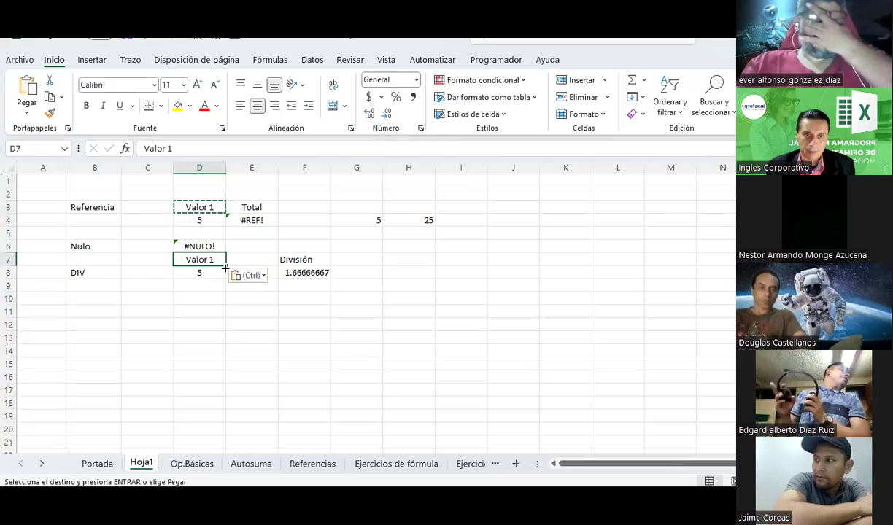
left_click_drag(225, 267, 252, 262)
left_click(262, 336)
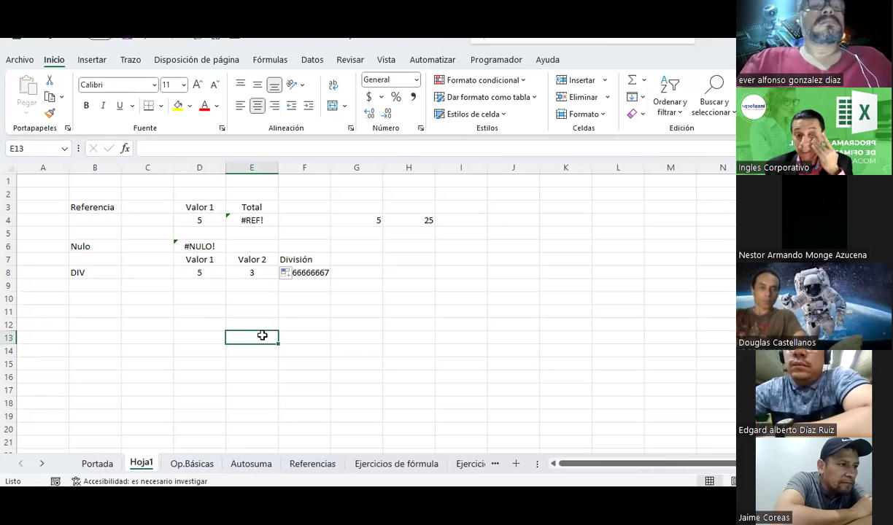
left_click(263, 274)
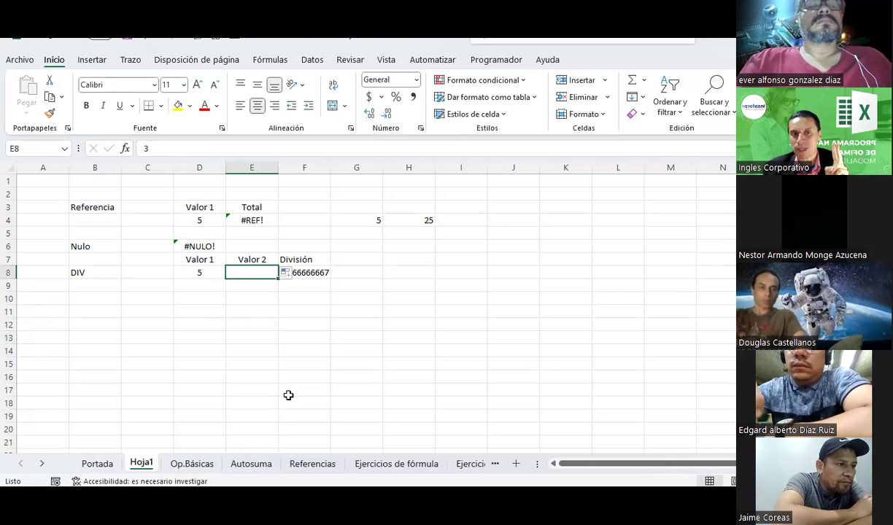
key("Right")
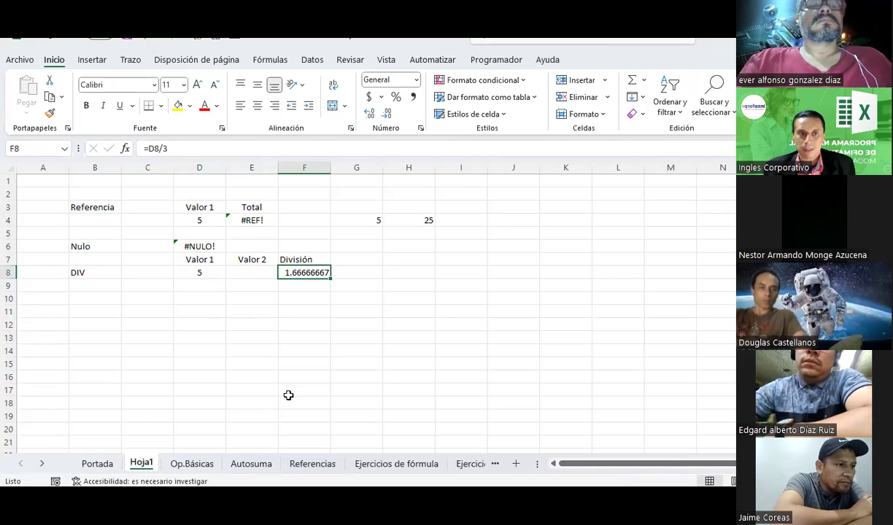
type("=")
key("Left")
key("Left")
type("/")
key("Left")
key("Return")
key("Up")
key("Left")
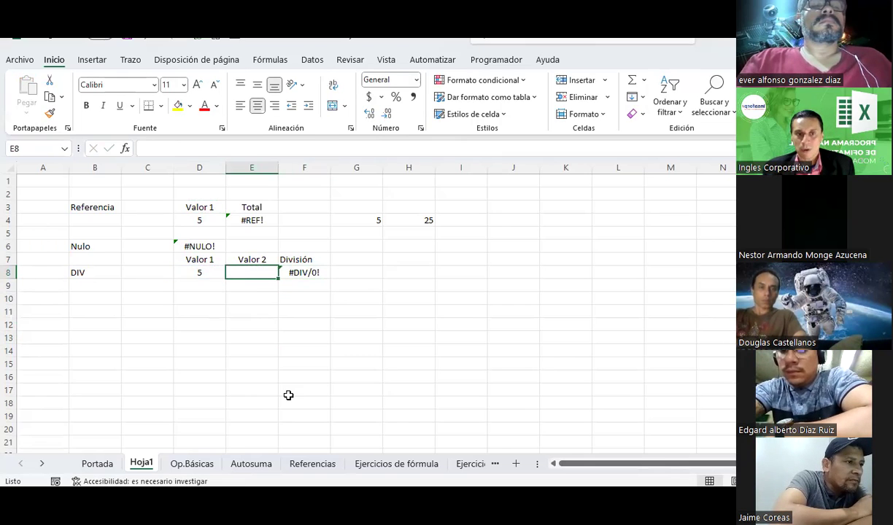
type("2")
key("Return")
key("Up")
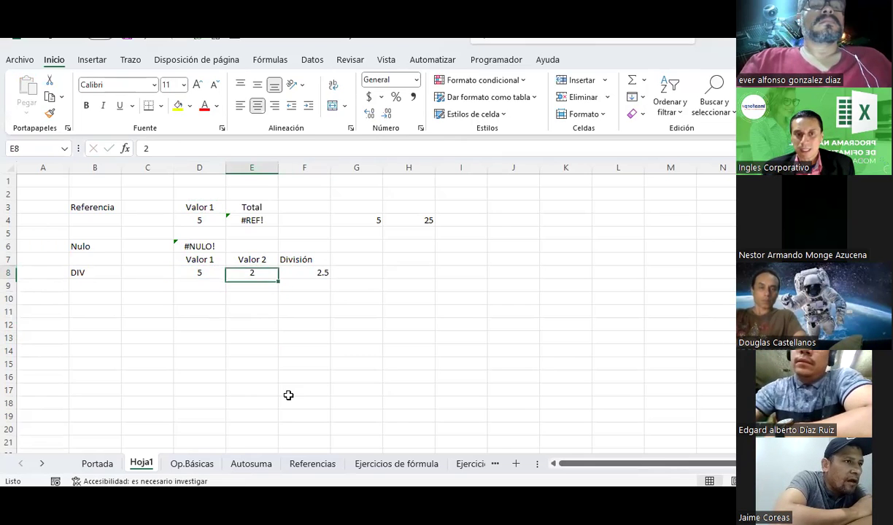
type("0")
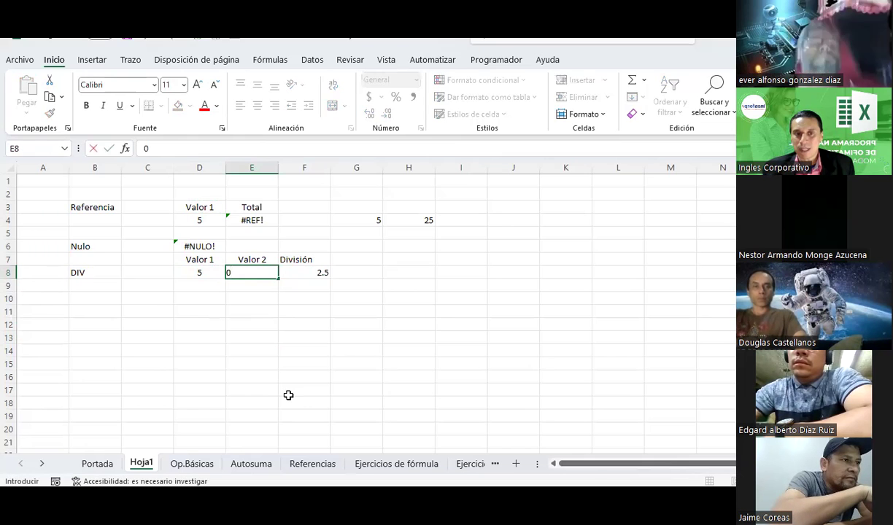
key("Return")
key("Up")
key("Left")
key("Right")
type("2")
key("Left")
type("0")
key("Return")
key("Up")
key("Right")
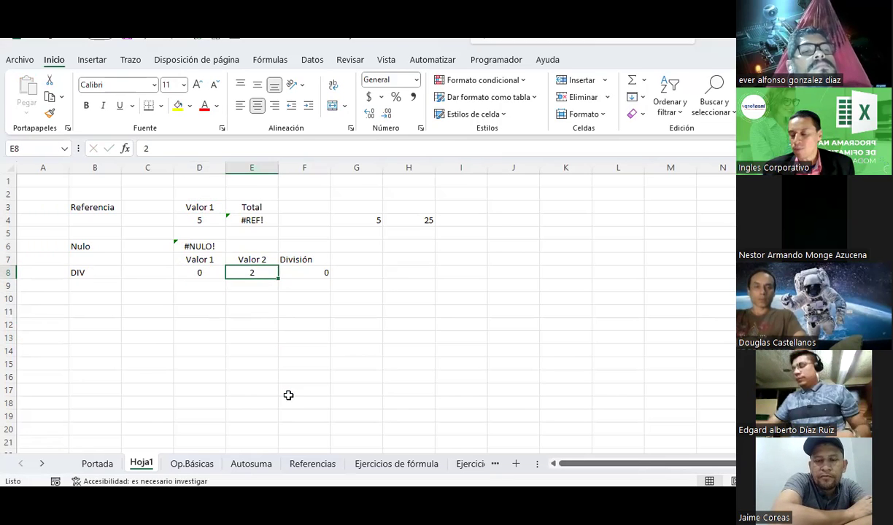
key("Left")
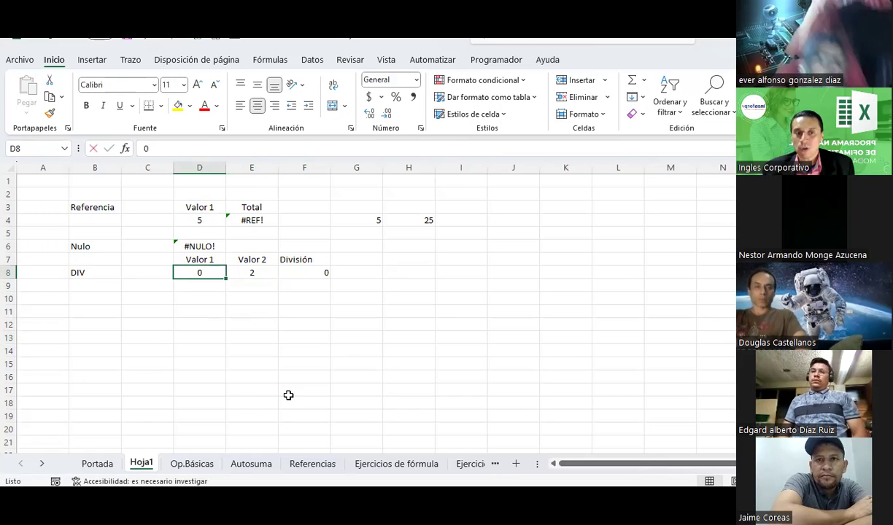
type("2")
key("Right")
type("0")
key("Return")
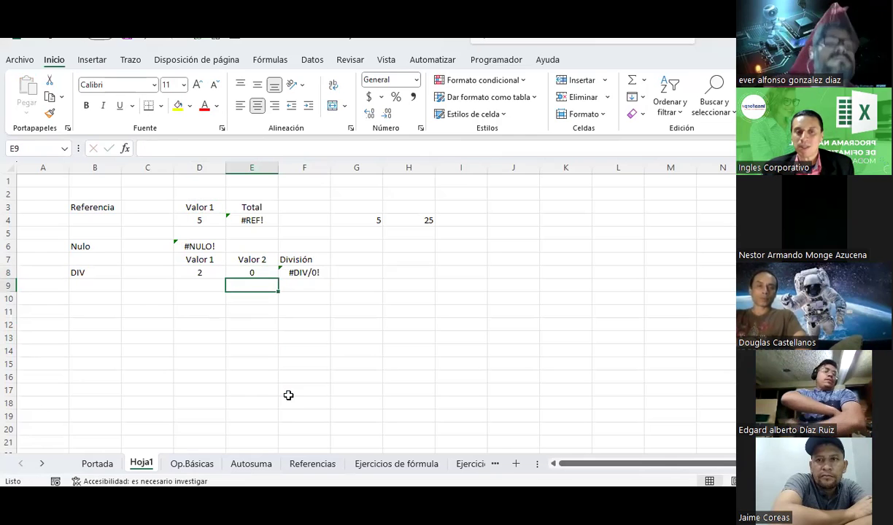
key("Right")
key("Up")
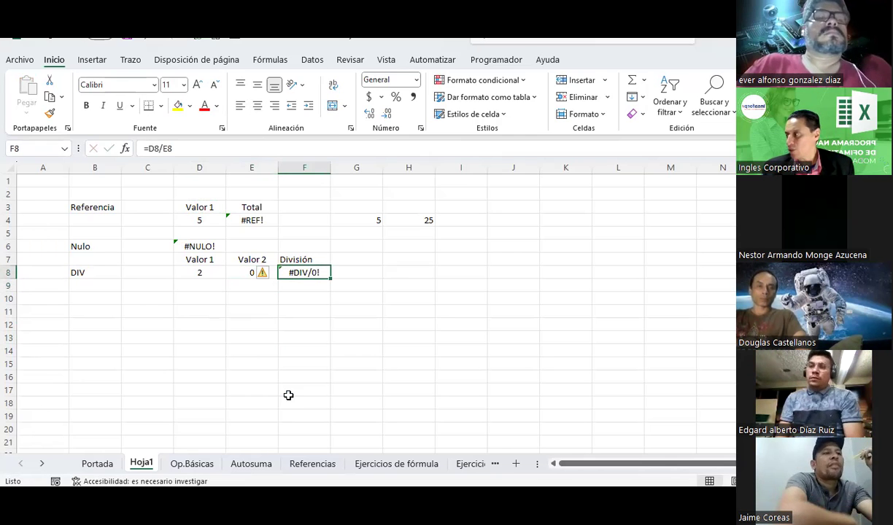
key("Left")
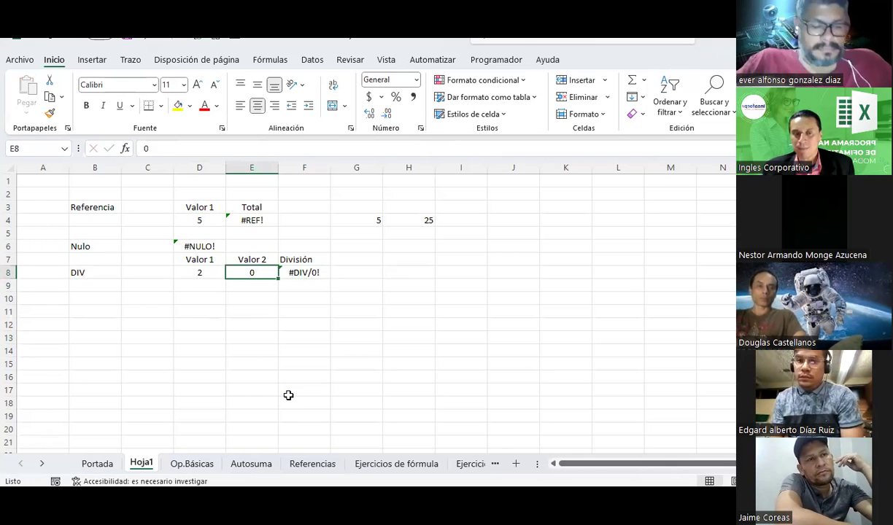
key("Right")
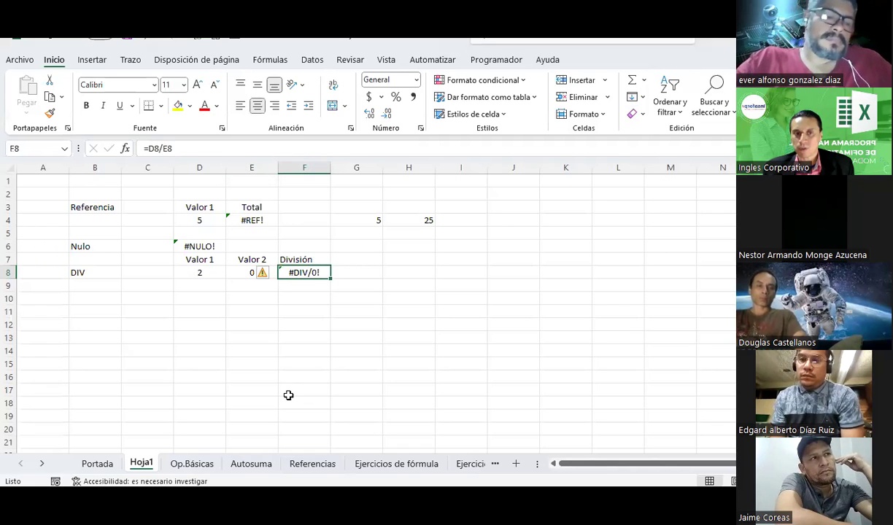
key("Left")
key("Right")
key("Left")
key("Right")
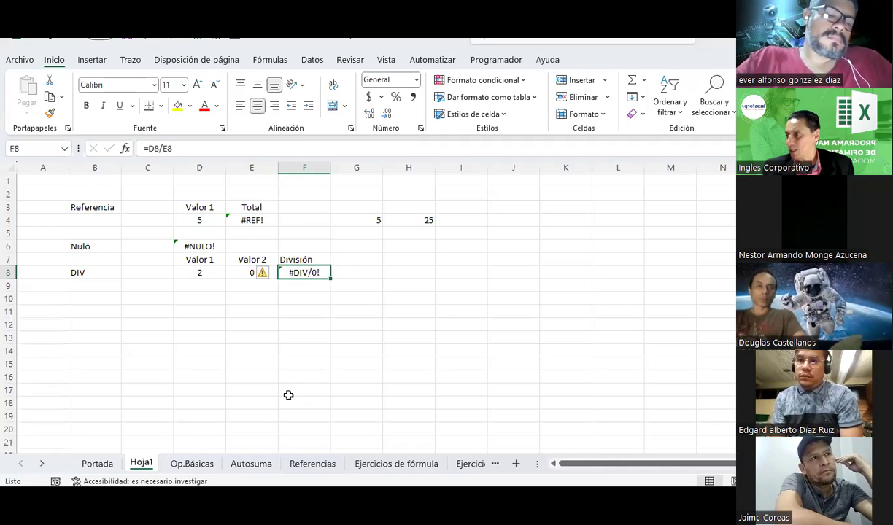
key("Left")
key("alt+Tab")
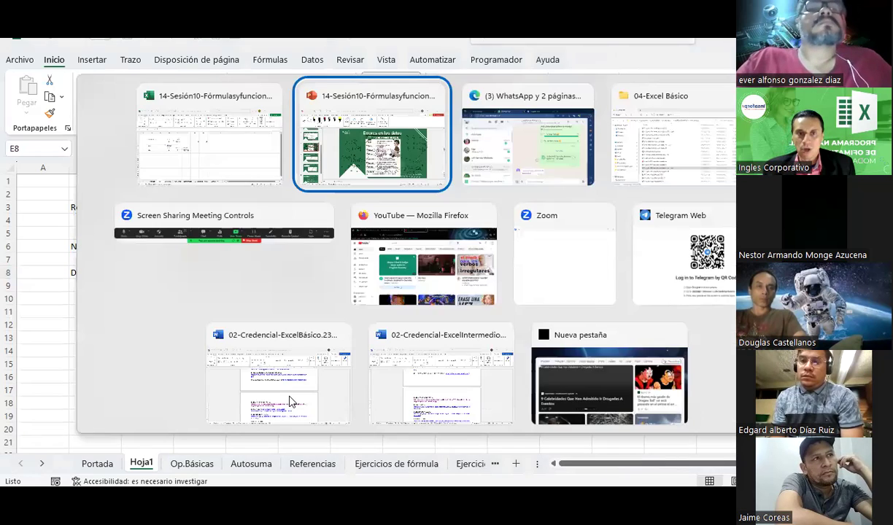
key("alt+Tab")
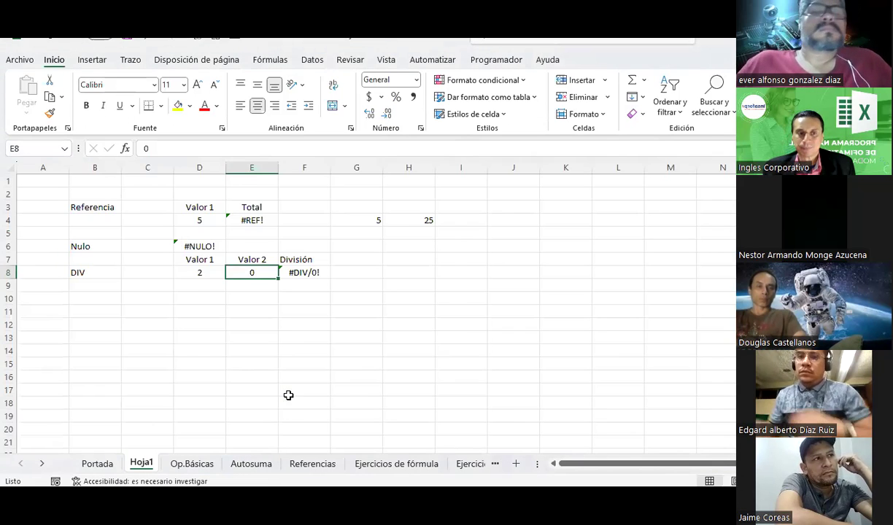
key("Left")
key("Down")
key("Left")
key("Down")
key("Left")
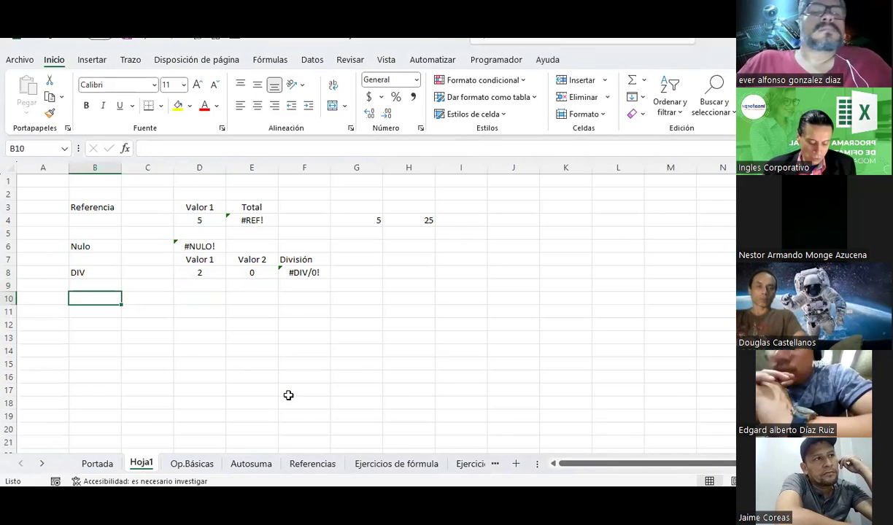
Enter #N/A in B10, code 1234 in D10 and a person's name in E10, auto-fitting column E
type("#N/A")
key("Return")
key("Right")
key("Right")
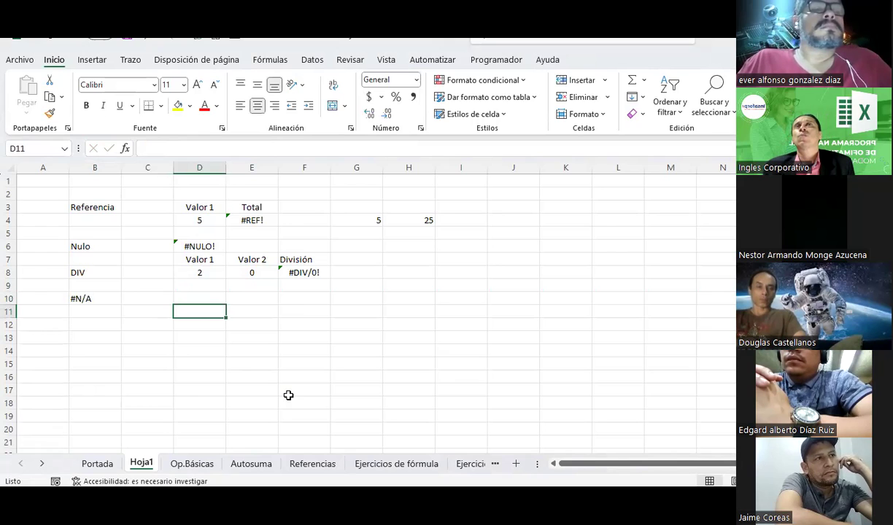
key("Up")
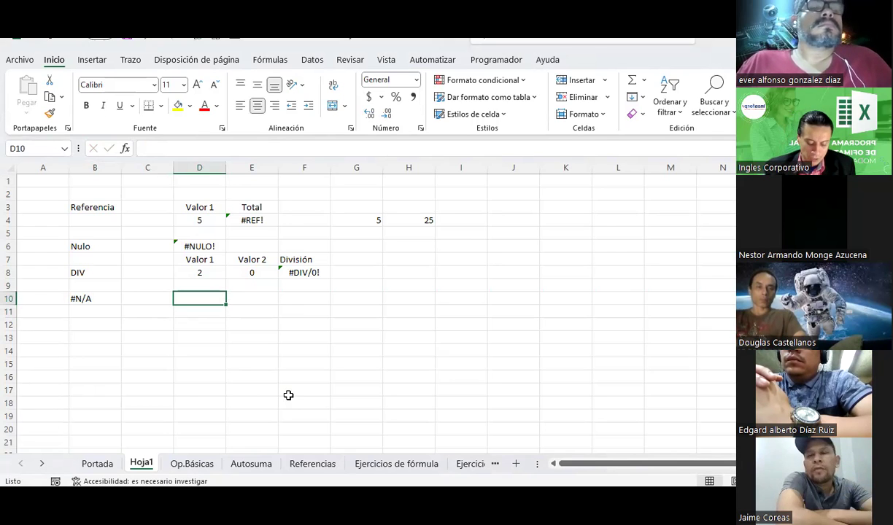
type("1234")
key("Tab")
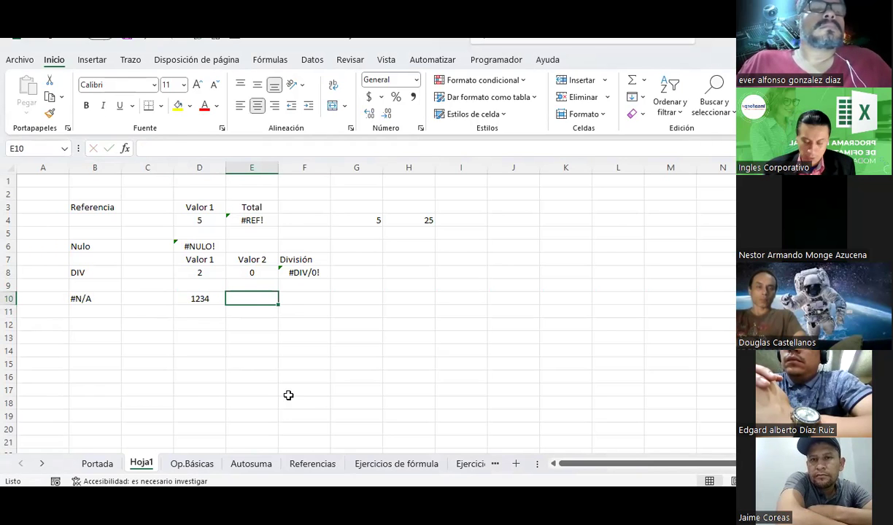
type("Jai")
type("as")
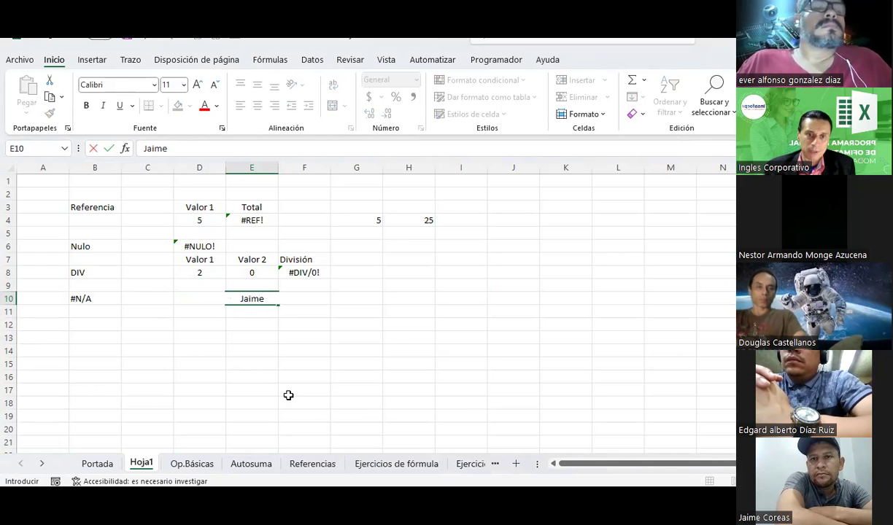
type("as")
key("Return")
key("Up")
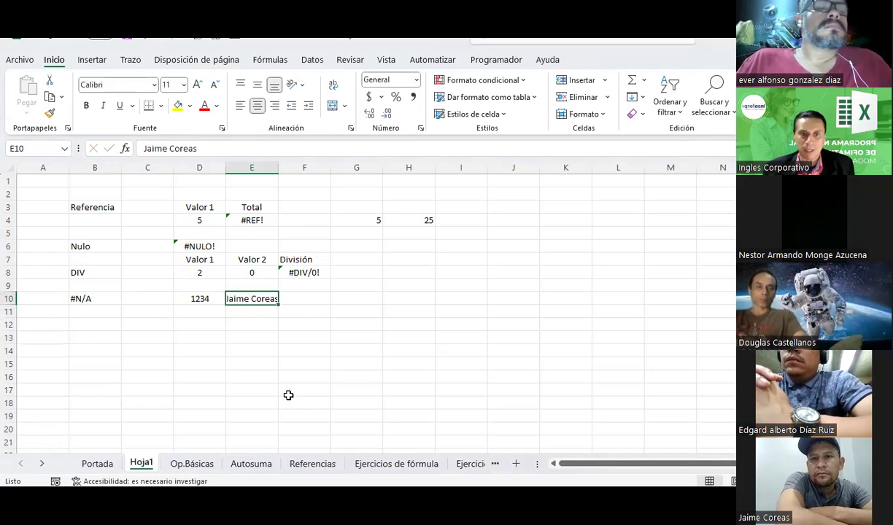
double_click(278, 167)
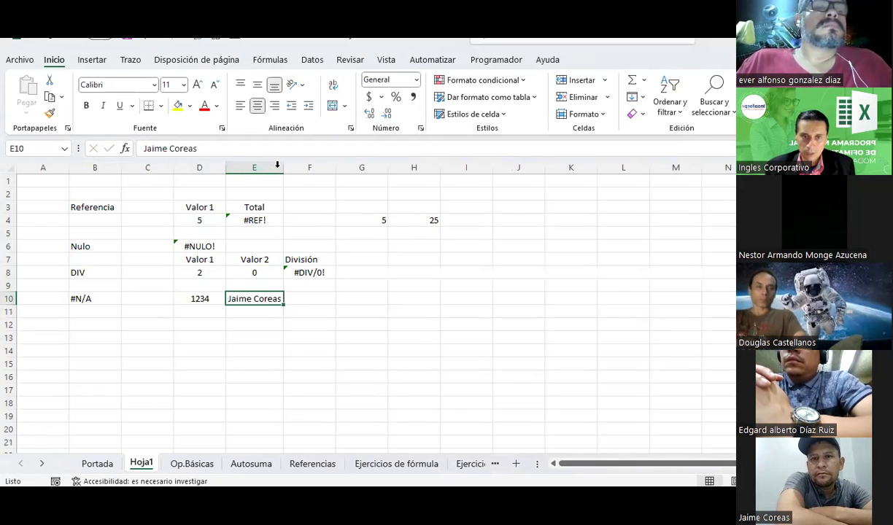
Add Código and Nombre headers in I10 and J10
left_click(481, 295)
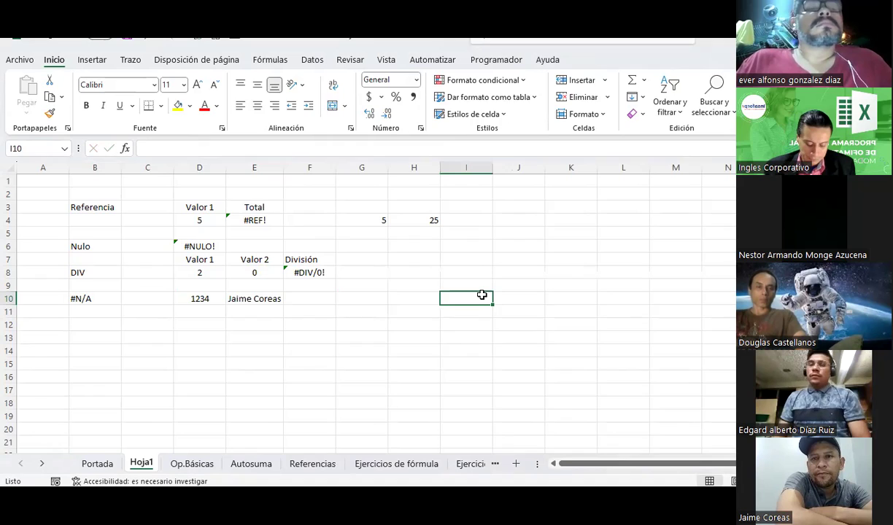
type("Cói")
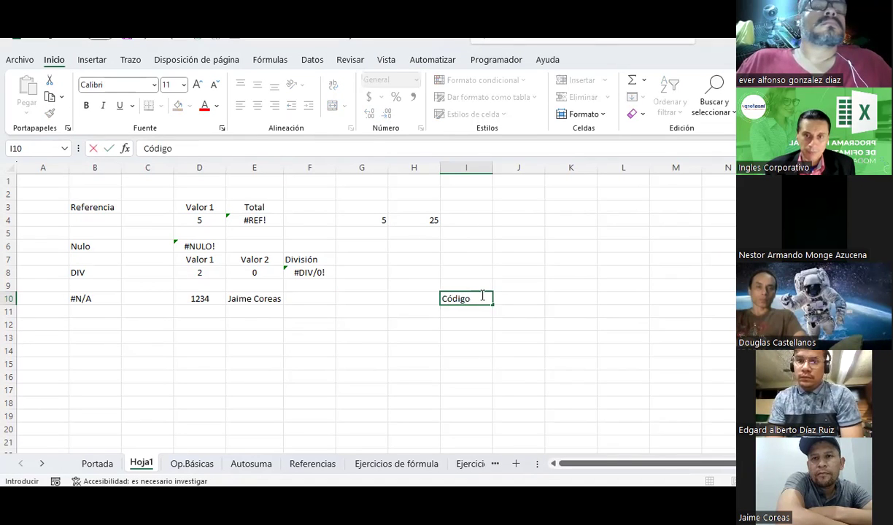
key("Tab")
type("Nombre")
key("Return")
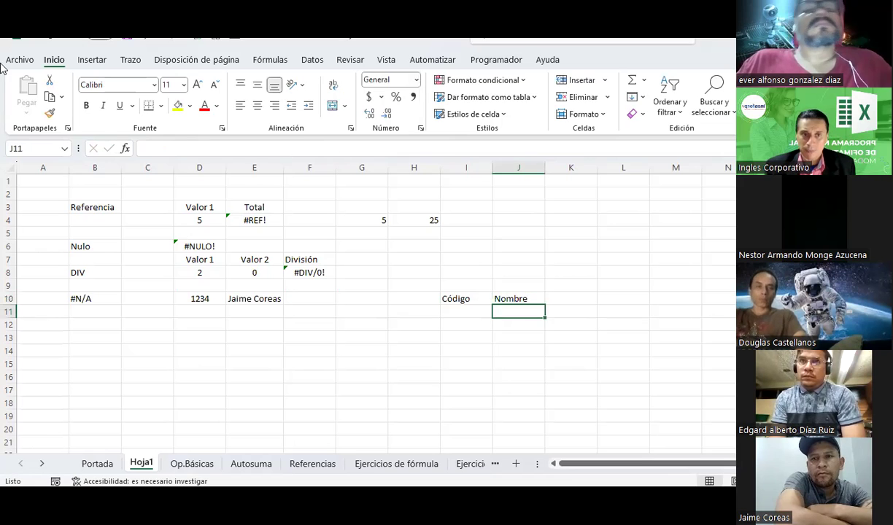
Insert =BUSCARV(I11;$D$10:$E$10;2;0) in J11 via the function wizard for an exact-match name lookup
left_click(127, 150)
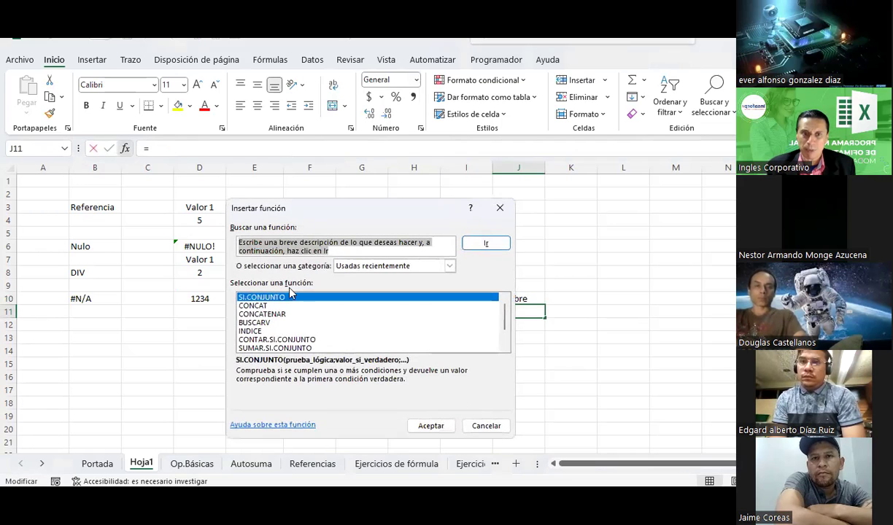
left_click(256, 322)
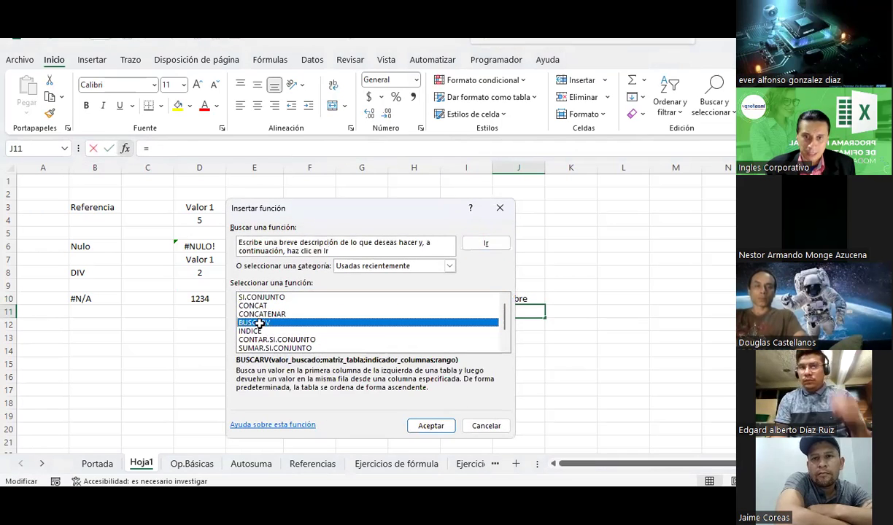
left_click(431, 425)
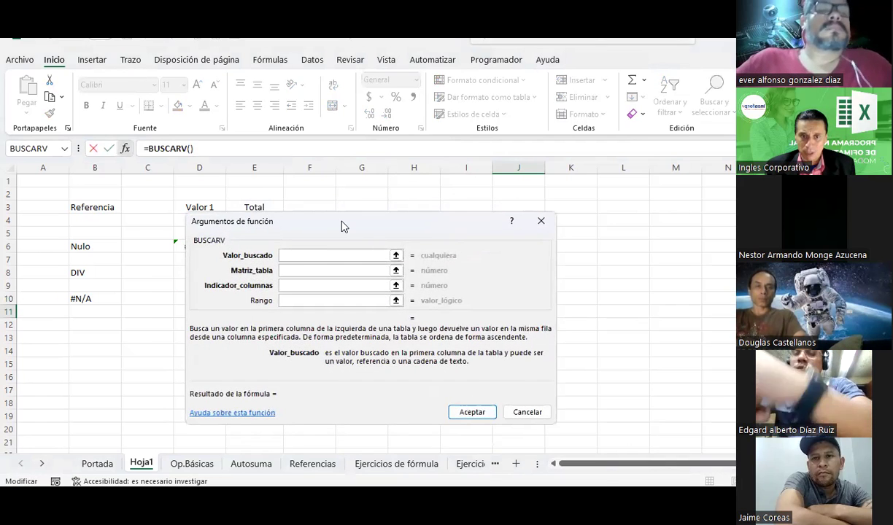
left_click_drag(344, 226, 424, 370)
left_click(466, 311)
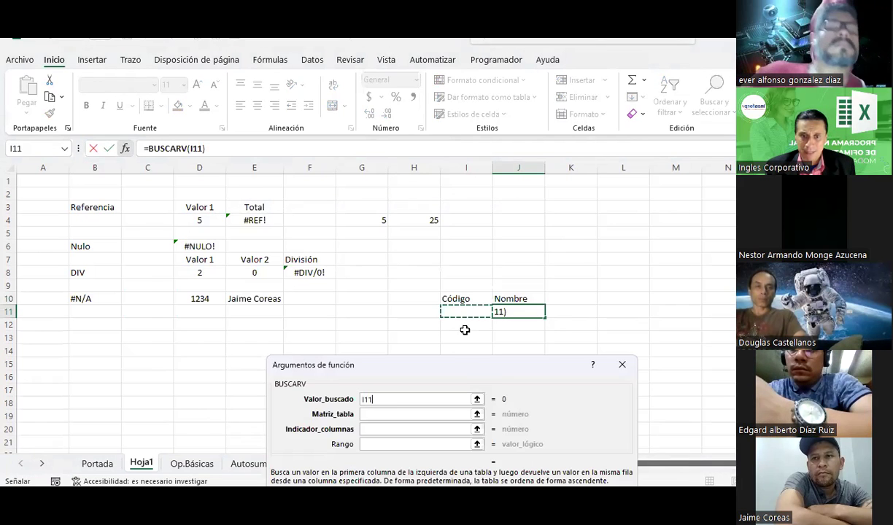
left_click(481, 414)
left_click_drag(199, 299, 262, 300)
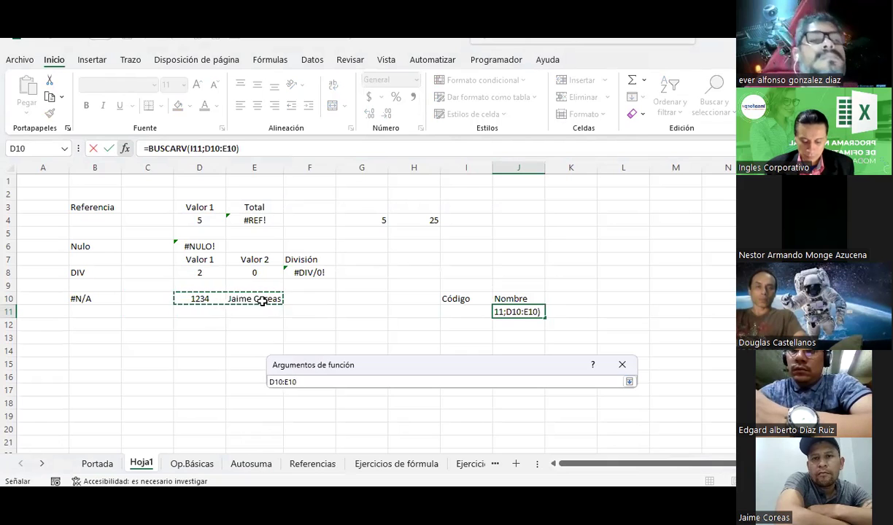
key("F4")
left_click(628, 382)
type("2")
key("Tab")
type("0")
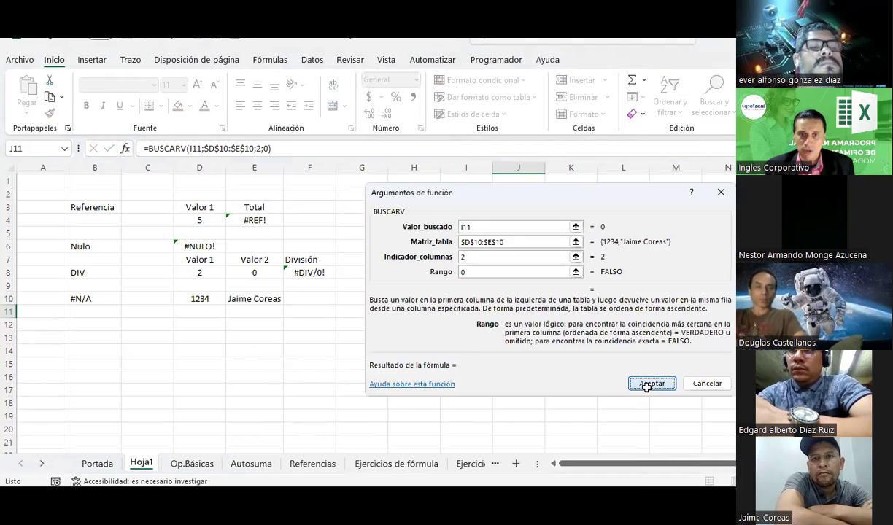
left_click(643, 383)
left_click(465, 311)
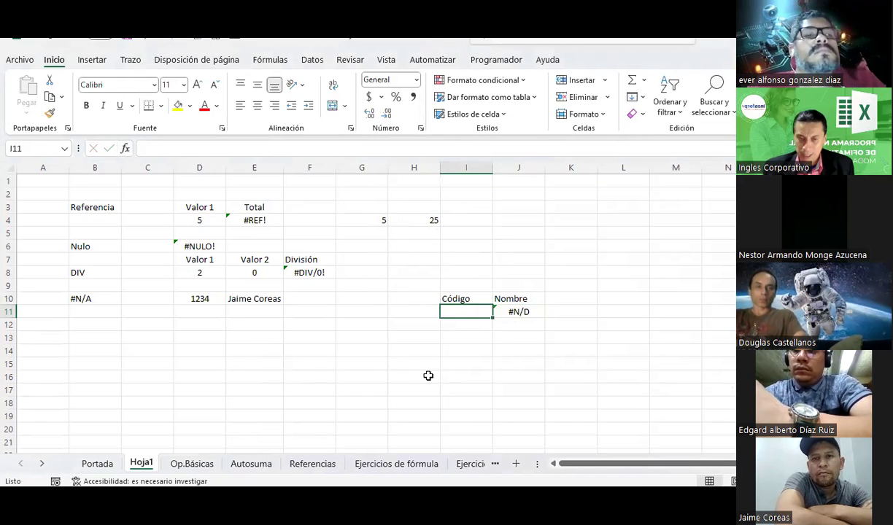
type("123")
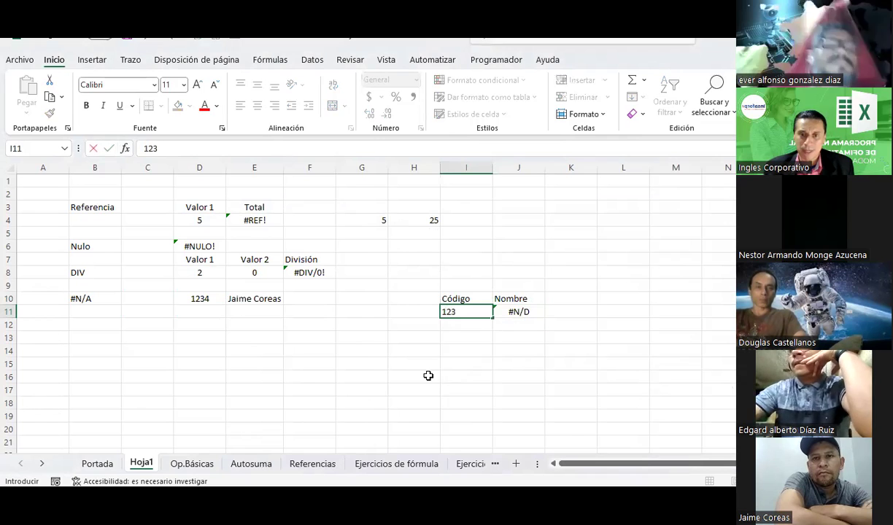
type("4")
key("Return")
key("Up")
key("Right")
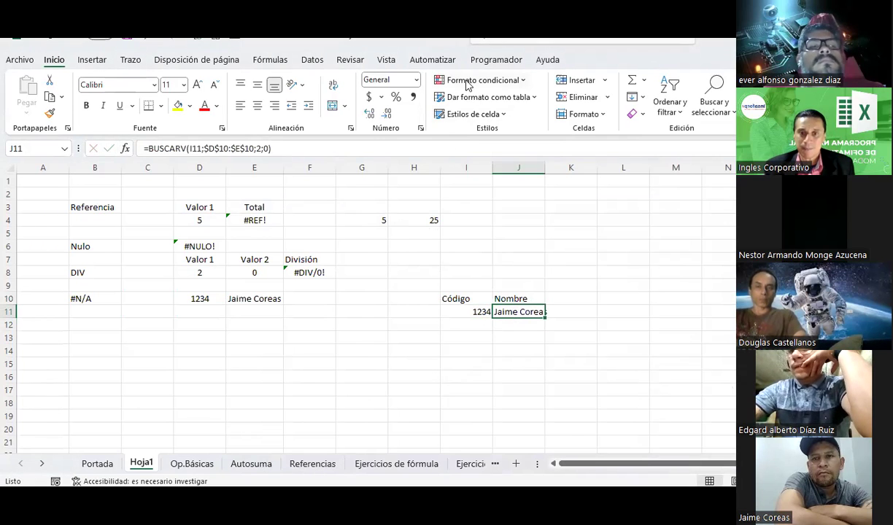
left_click(471, 312)
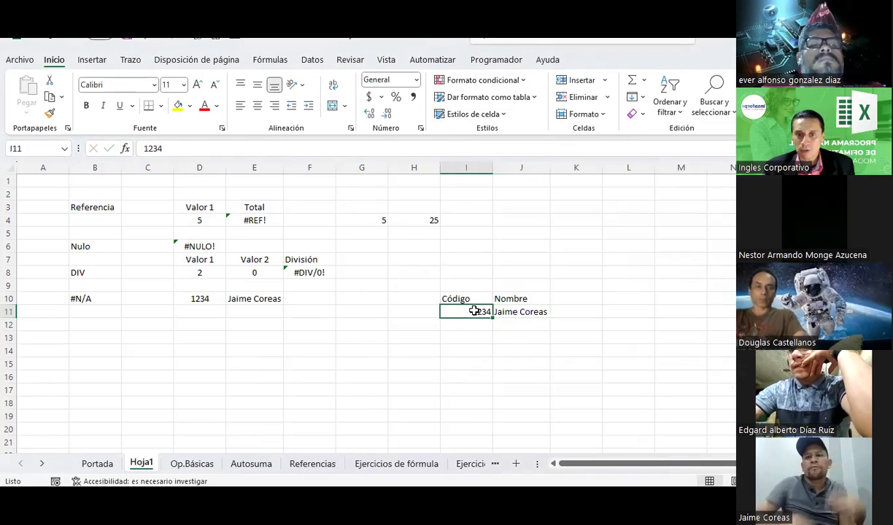
left_click(258, 106)
left_click(257, 85)
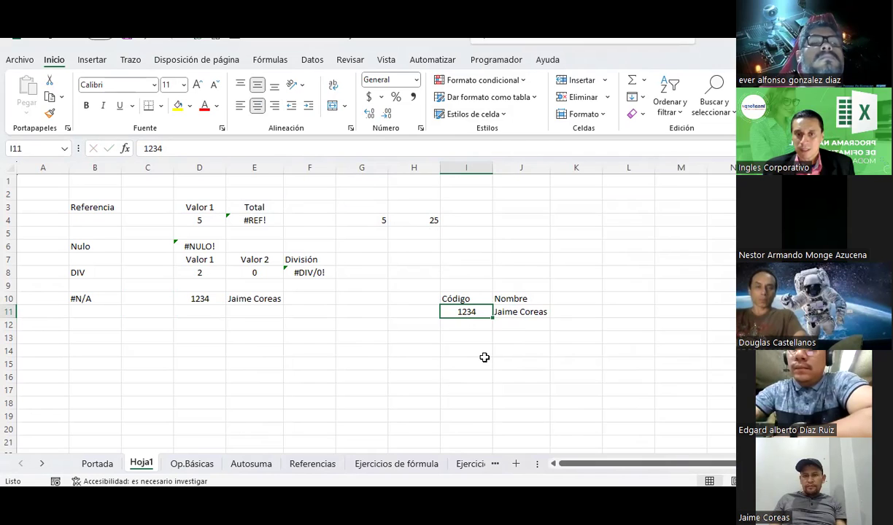
type("123")
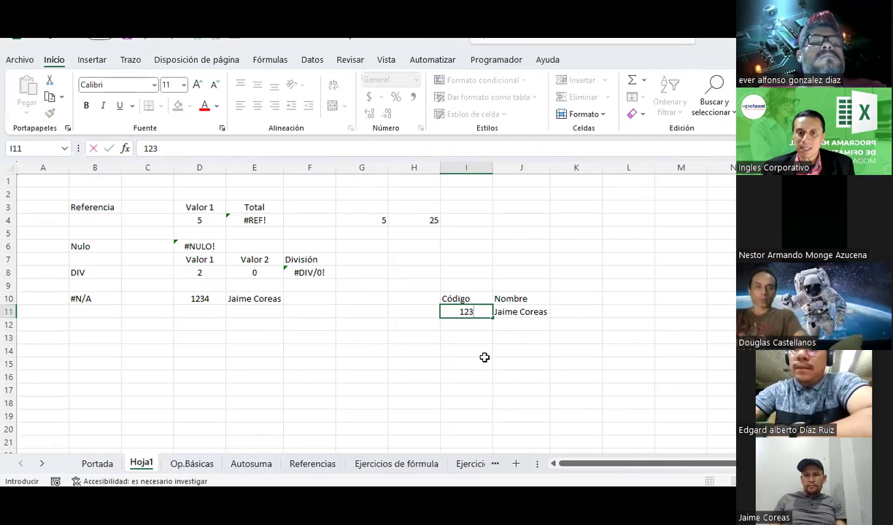
type("5")
key("Return")
key("Up")
key("Right")
key("Left")
key("Up")
key("Left")
key("Left")
key("Left")
key("Left")
key("Left")
key("Left")
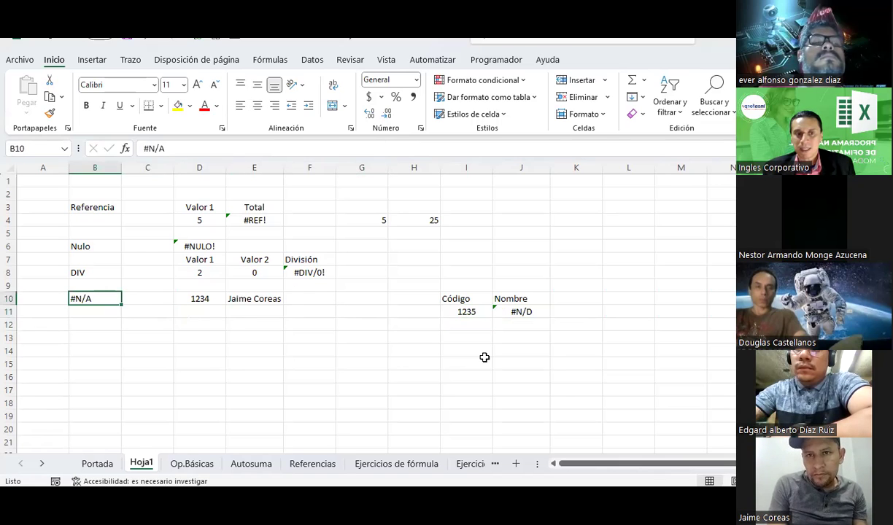
key("Right")
key("Right")
key("Right")
key("Right")
key("Right")
key("Right")
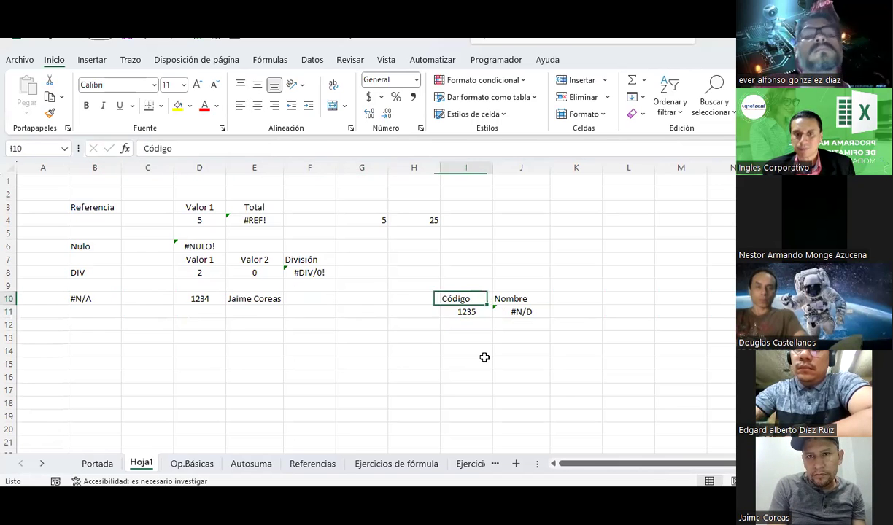
key("Down")
key("Right")
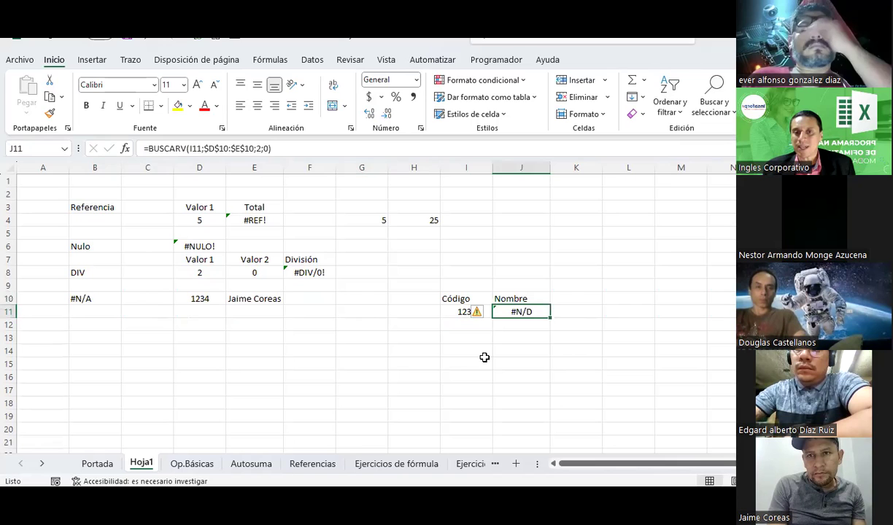
key("Left")
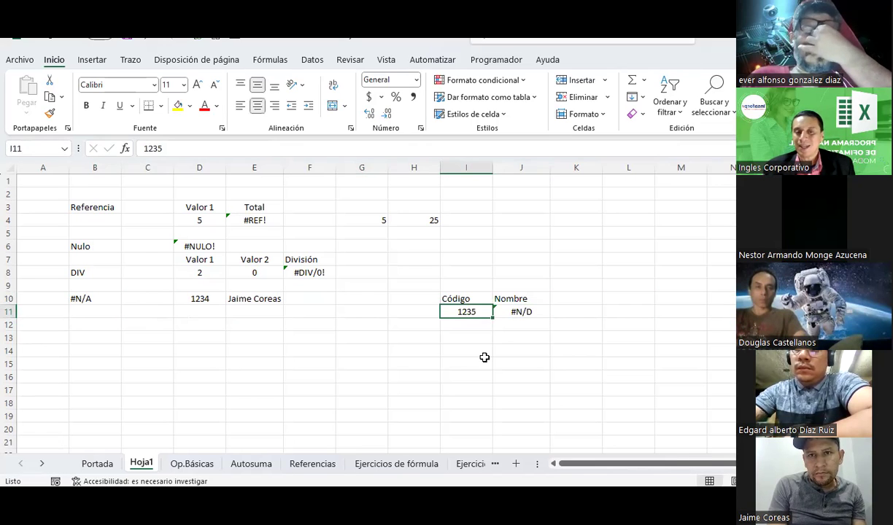
left_click_drag(209, 293, 234, 295)
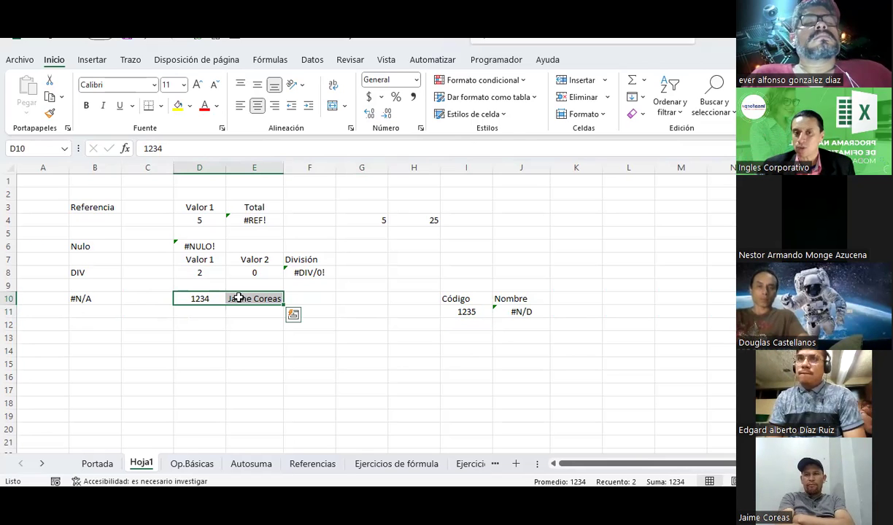
left_click(453, 314)
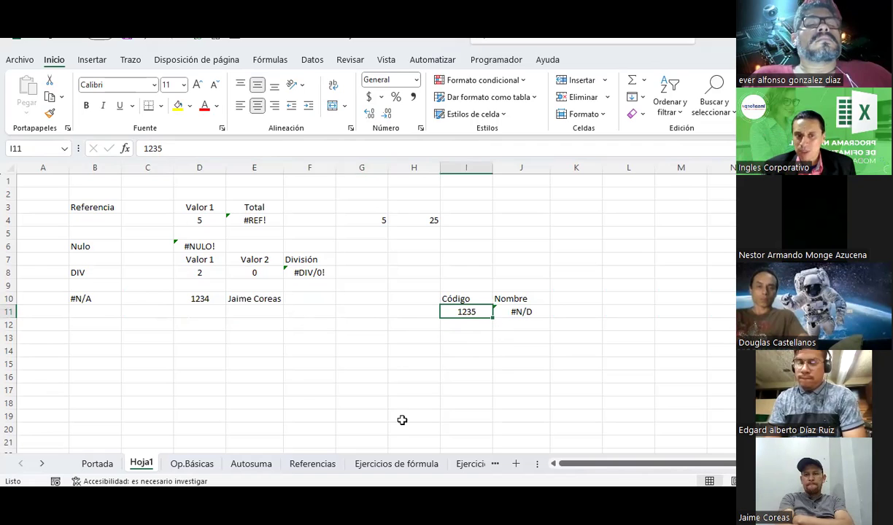
key("alt+Tab")
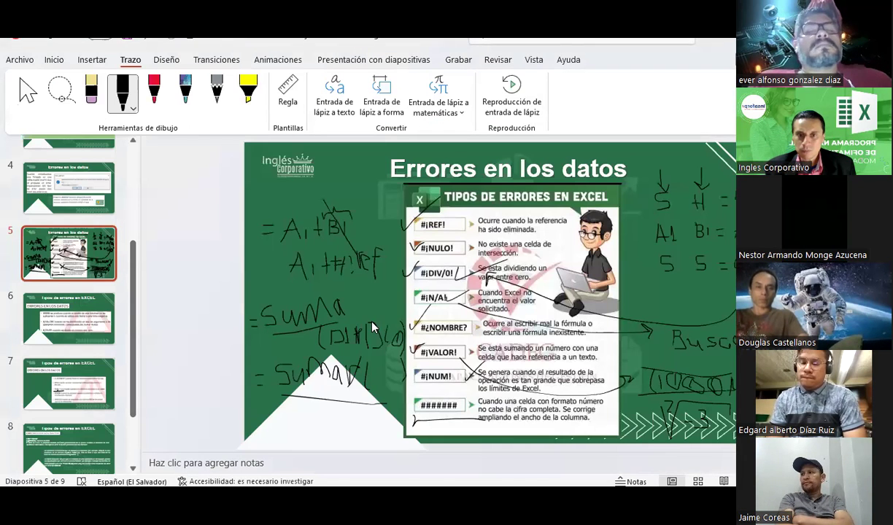
key("alt+Tab")
Label cell B12 #NOMBRE
left_click(107, 327)
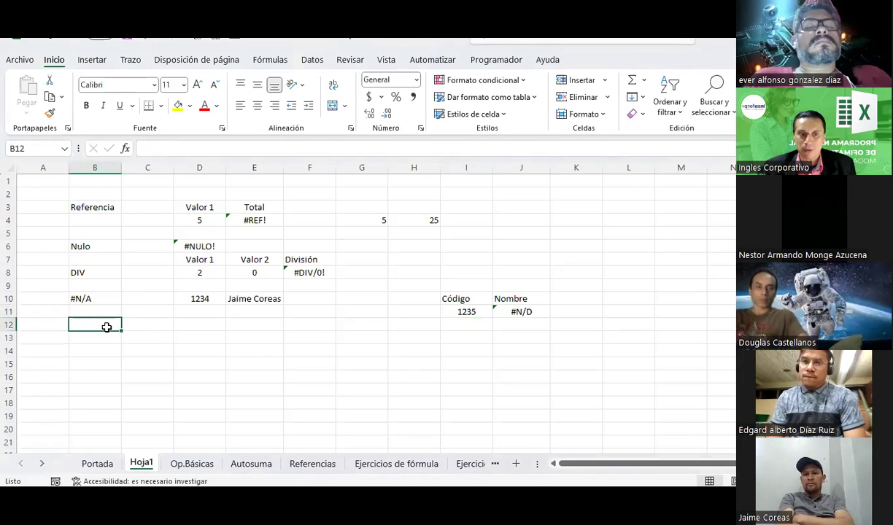
type("\"")
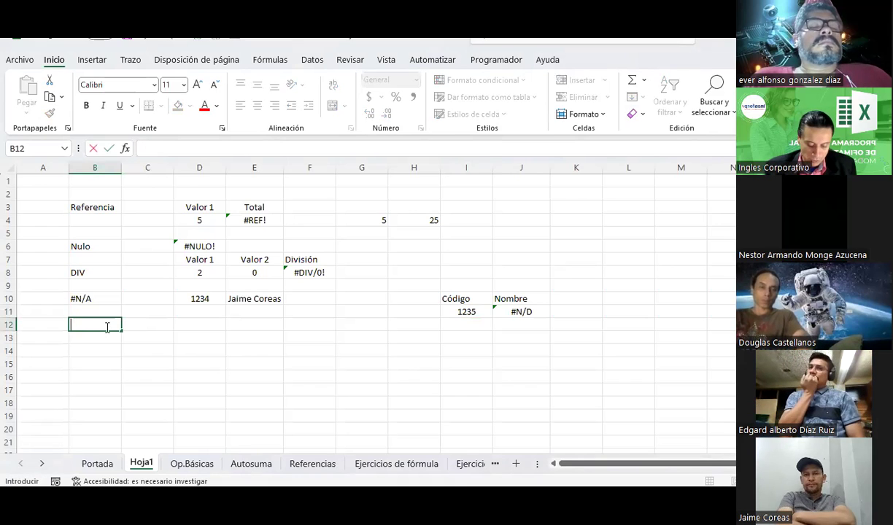
type("#")
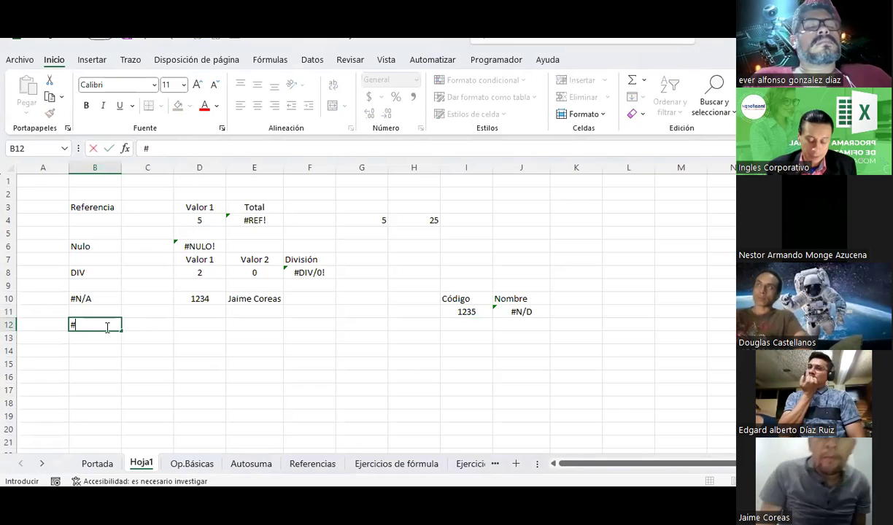
type("n")
key("BackSpace")
type("NOMBRE")
key("Return")
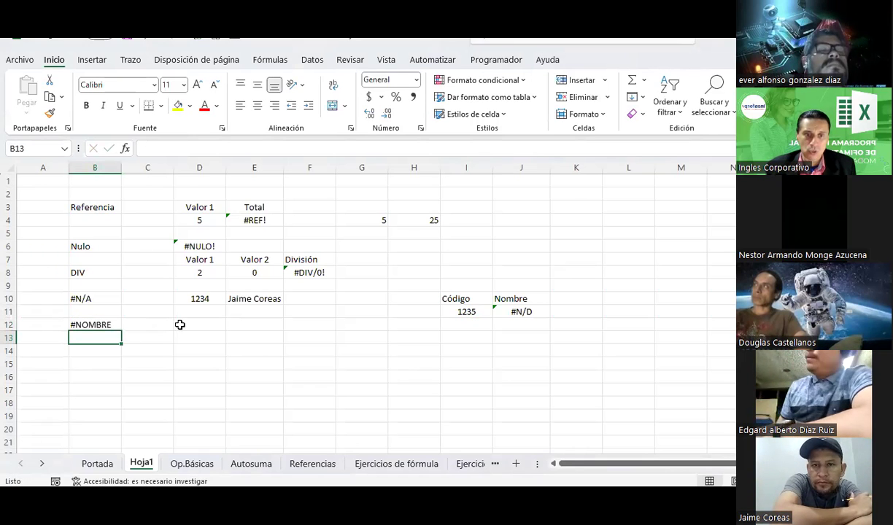
Enter =SUMA(G4:H4) in D12, then misspell it as =SUMAR(G4:H4) to produce #NOMBRE?
left_click(180, 325)
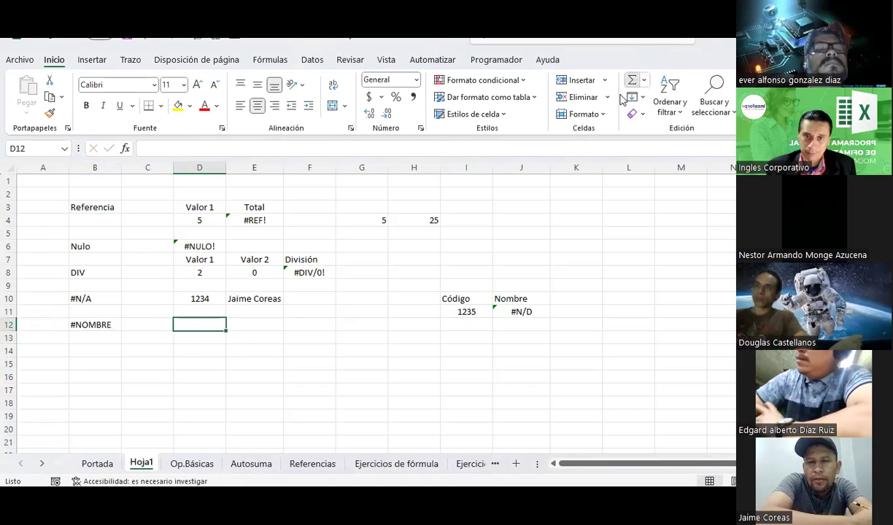
type("=SUMA(")
left_click_drag(371, 220, 412, 217)
key("Return")
key("Up")
key("F2")
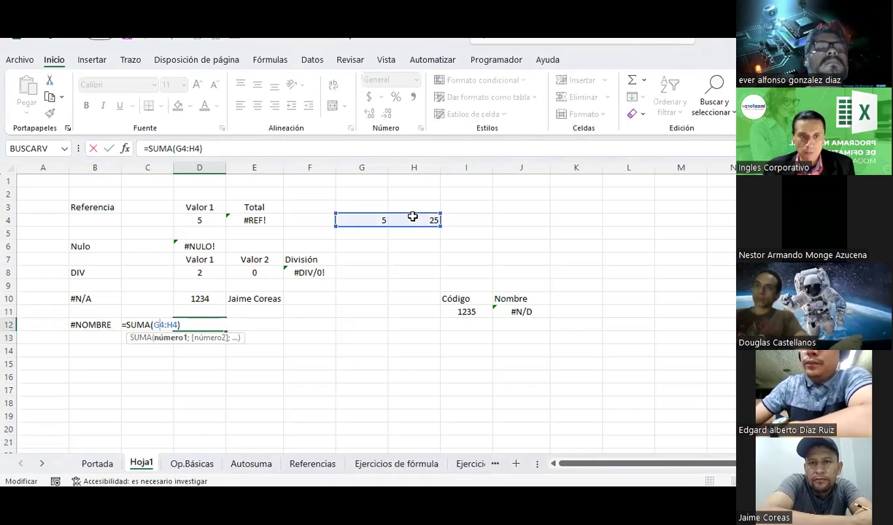
type("R")
key("Return")
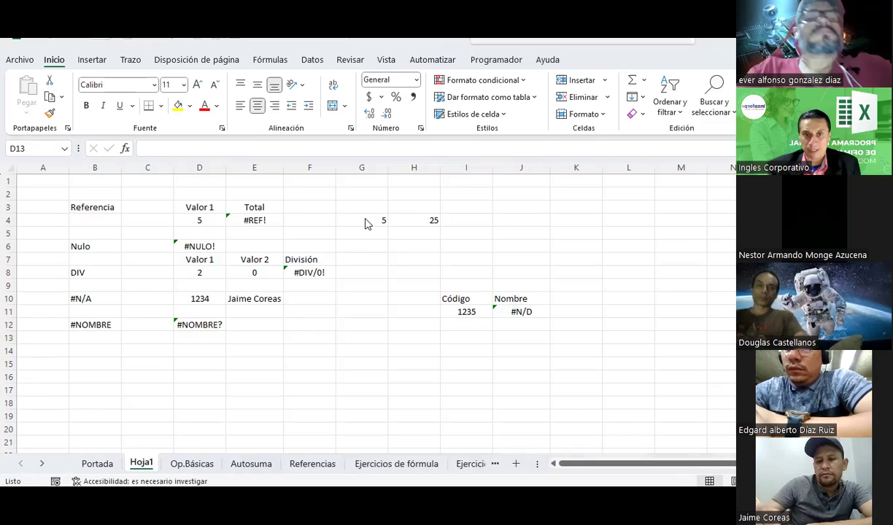
key("alt+Tab")
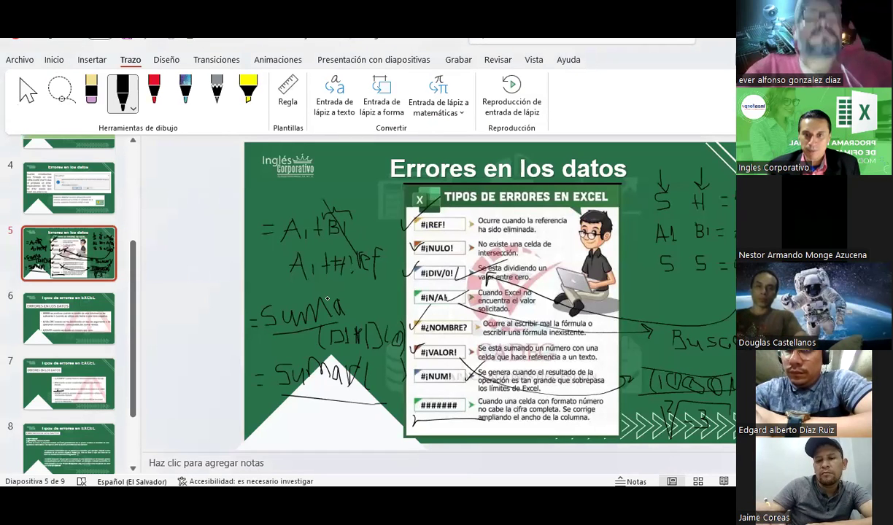
Enter #valor in B14, 5 in D14 and the text Excel in E14
key("alt+Tab")
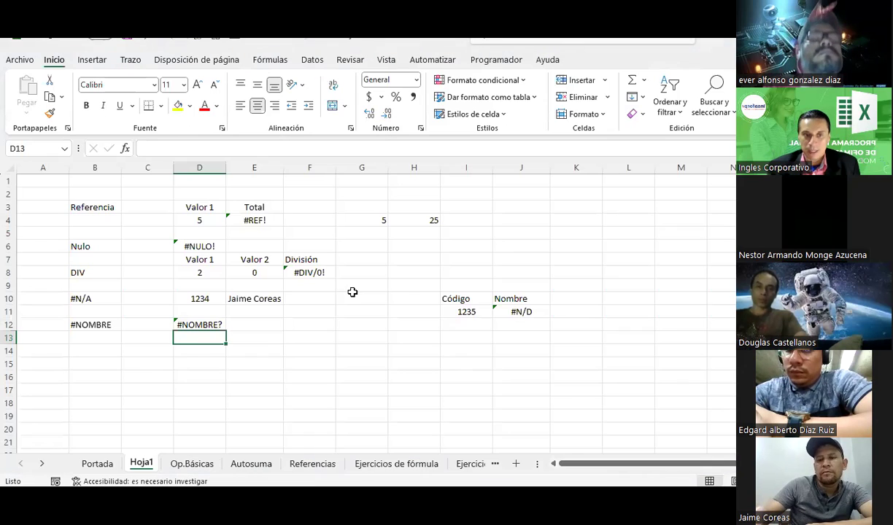
left_click(113, 354)
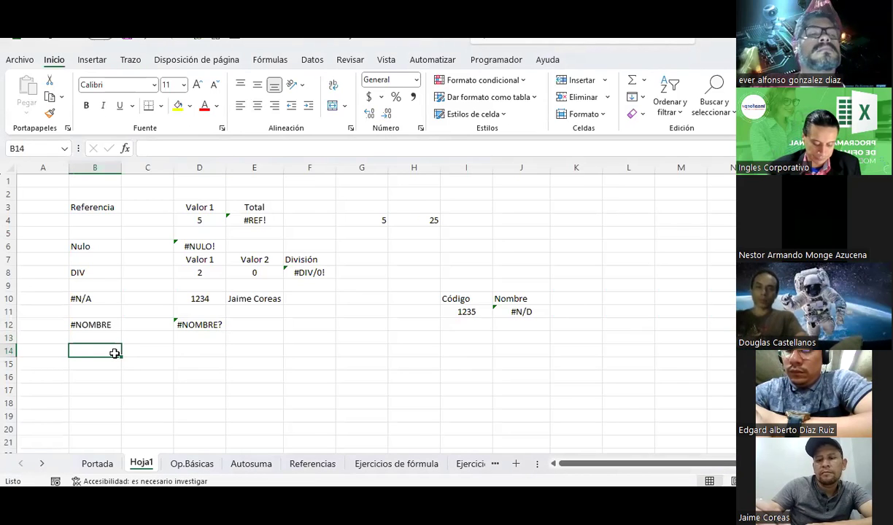
type("#valor")
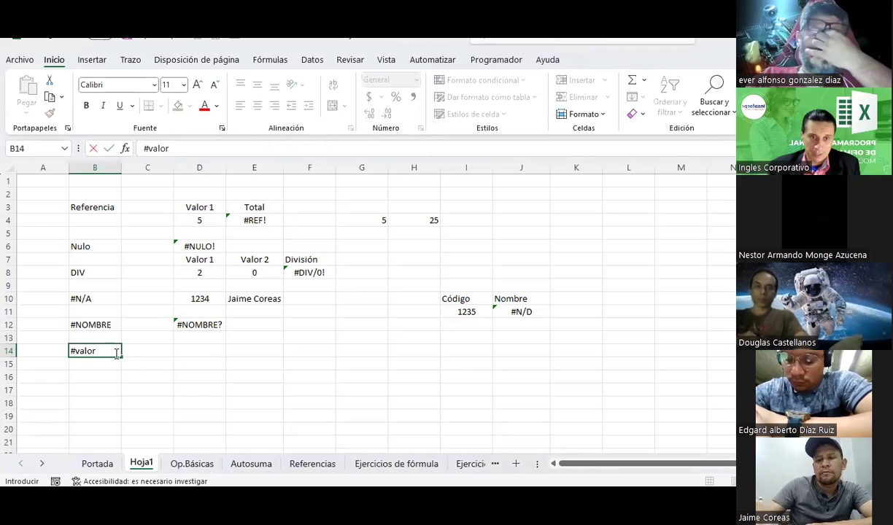
key("Tab")
key("Tab")
type("5")
key("Tab")
type("Excel")
key("Tab")
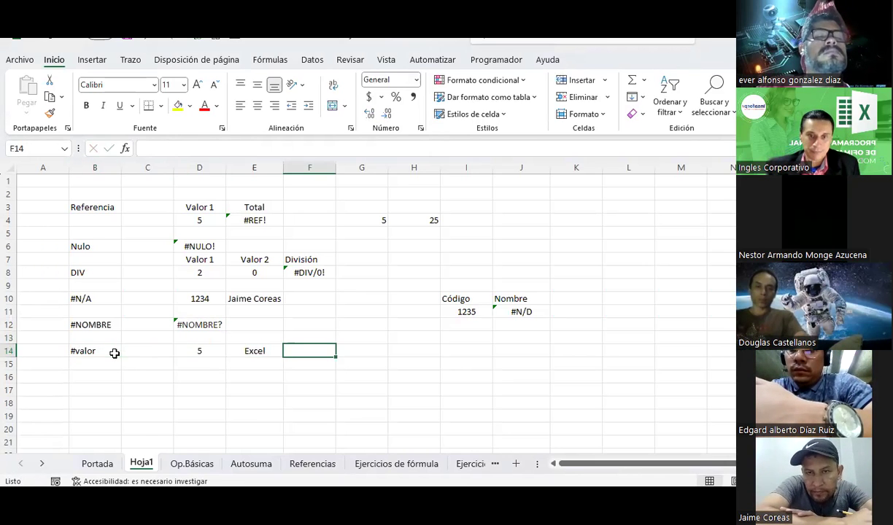
Add =+D14+E14 in F14, which returns #VALOR!, then move down toward B16
type("+")
key("Left")
key("Left")
type("+")
key("Left")
key("Return")
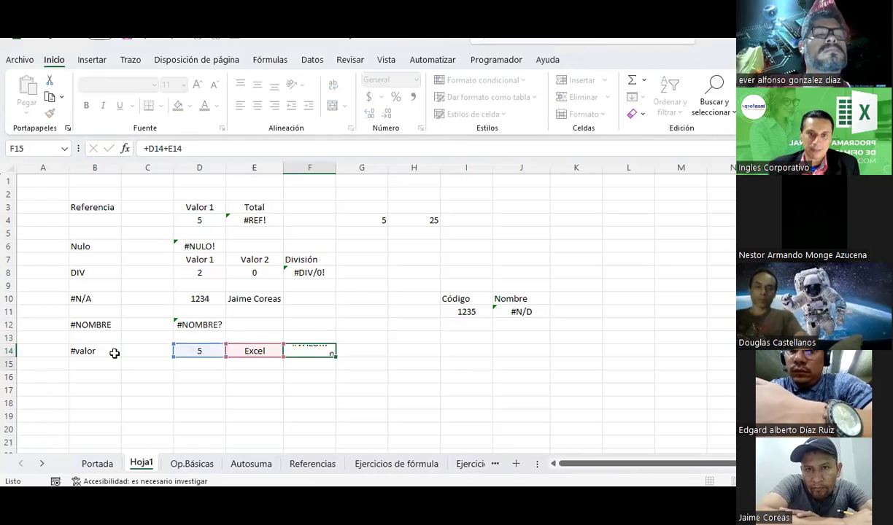
key("Up")
key("Left")
key("Left")
key("Right")
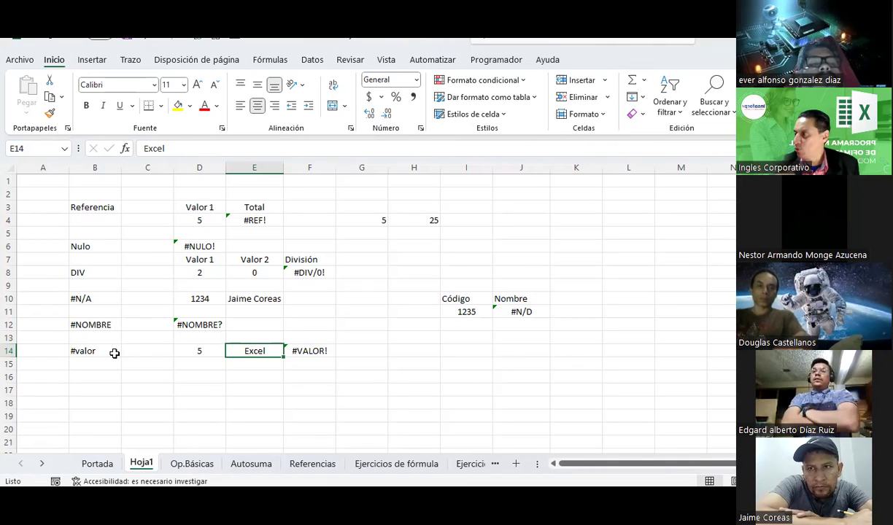
key("Down")
key("Left")
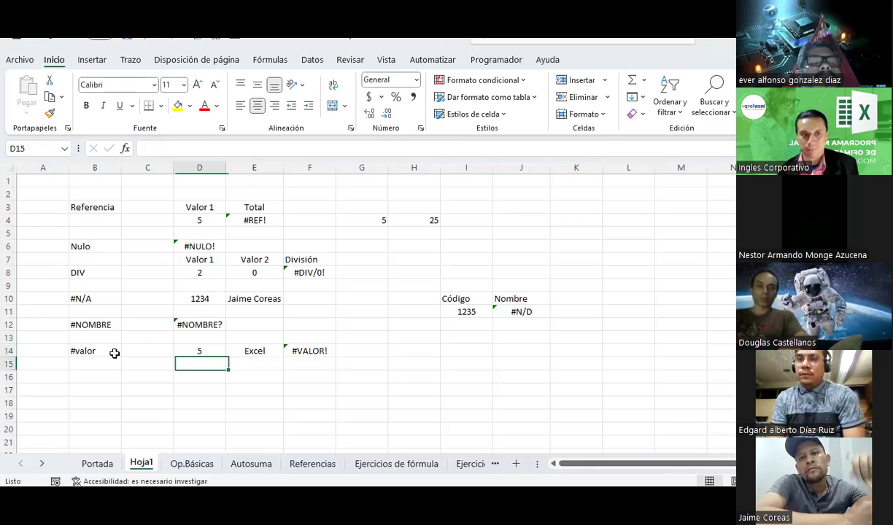
key("Left")
key("Up")
key("Left")
key("Down")
key("Down")
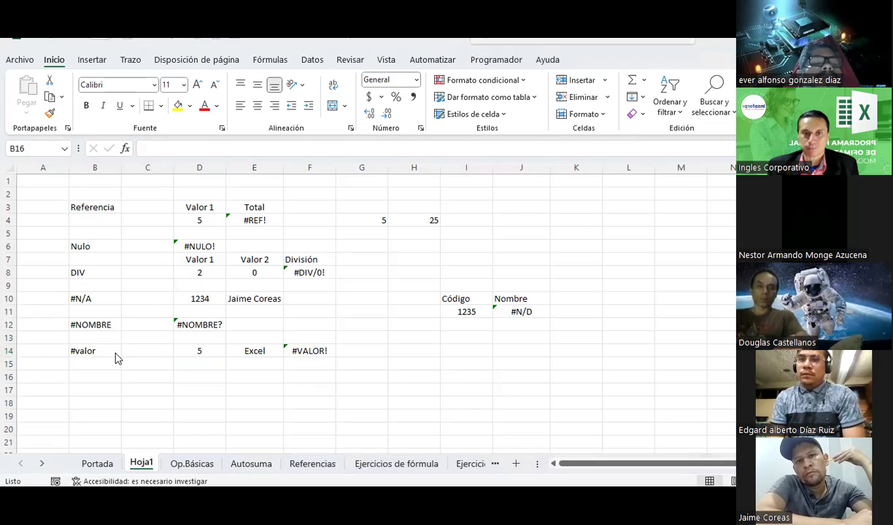
key("alt+Tab")
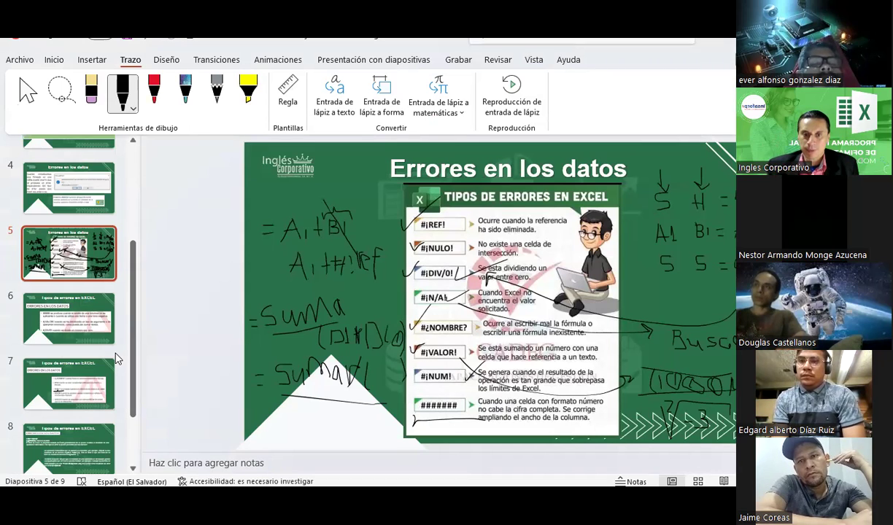
Begin a # label in B16 and view PowerPoint slide 7 describing the error types
key("alt+Tab")
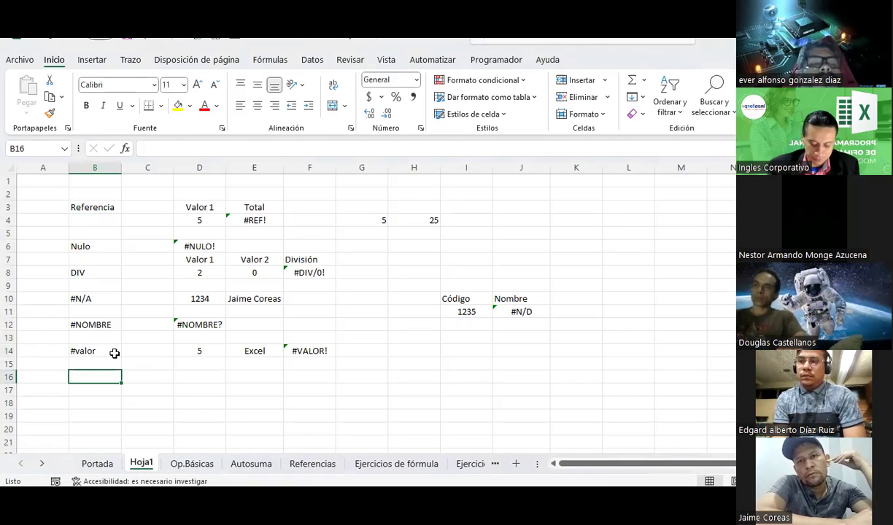
type("#")
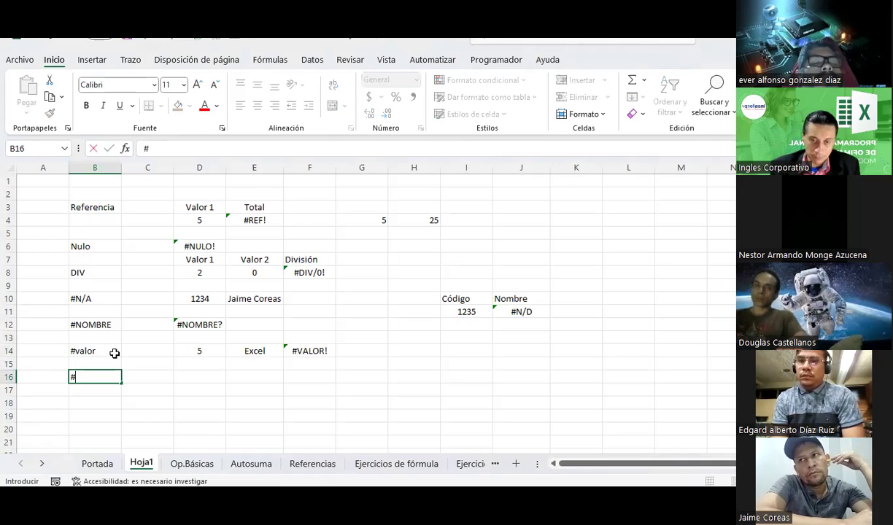
key("alt+Tab")
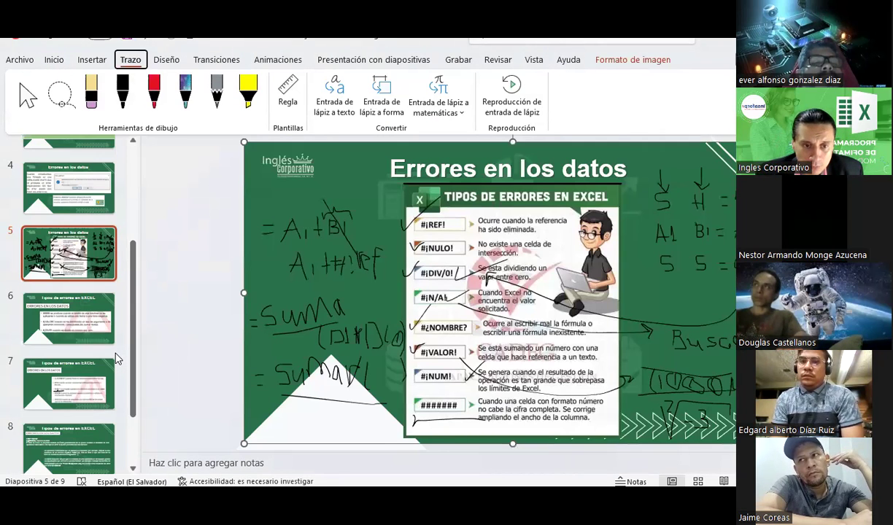
key("alt+shift")
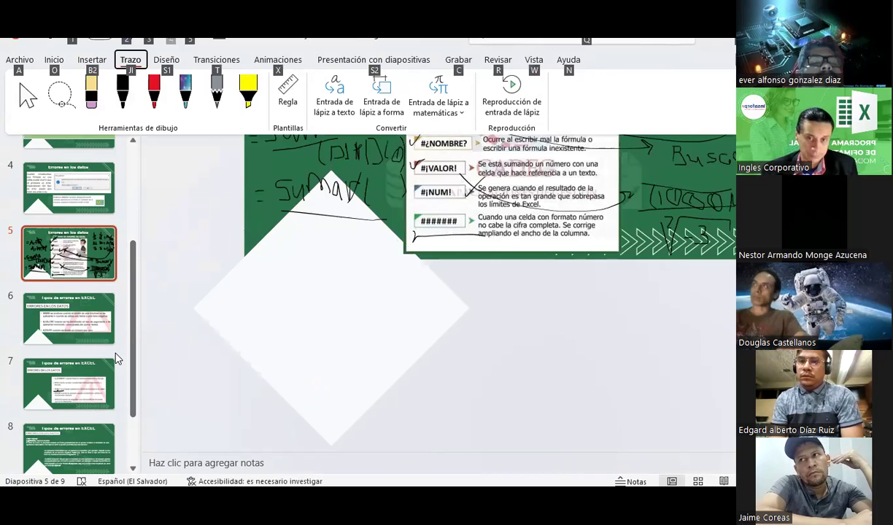
left_click(114, 357)
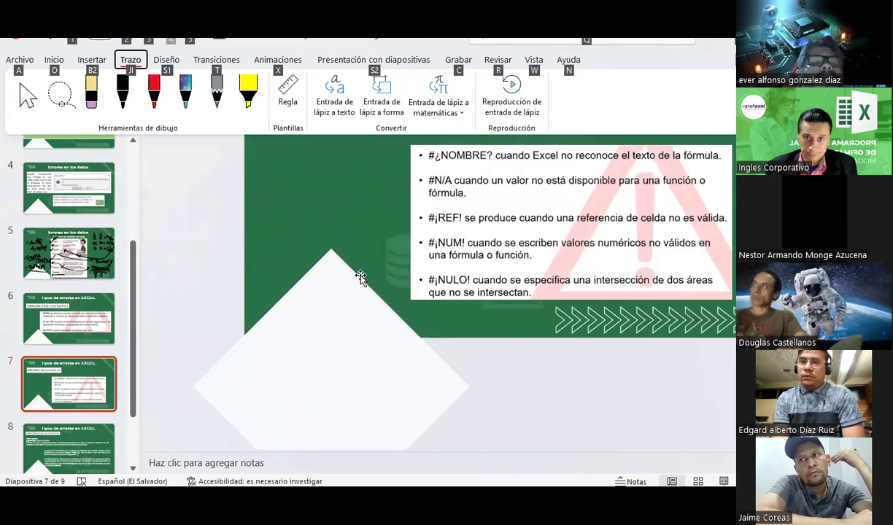
key("alt+Tab")
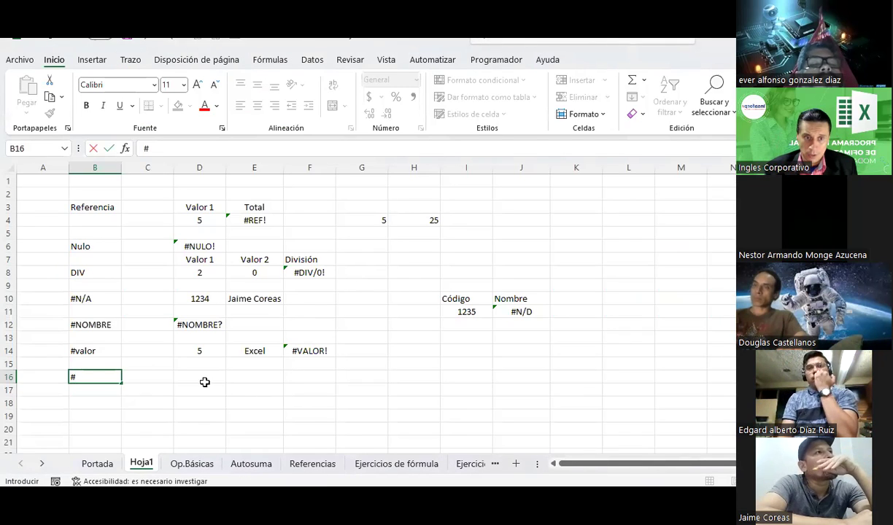
Finish the #NUM label in B16 and enter 3,000.00 in D16 with comma style
type("NUM")
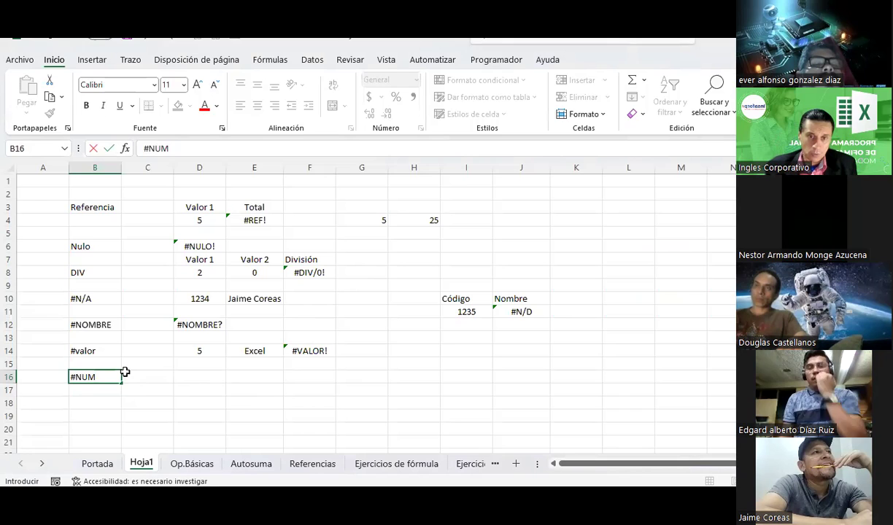
key("Return")
key("Right")
key("Right")
key("Up")
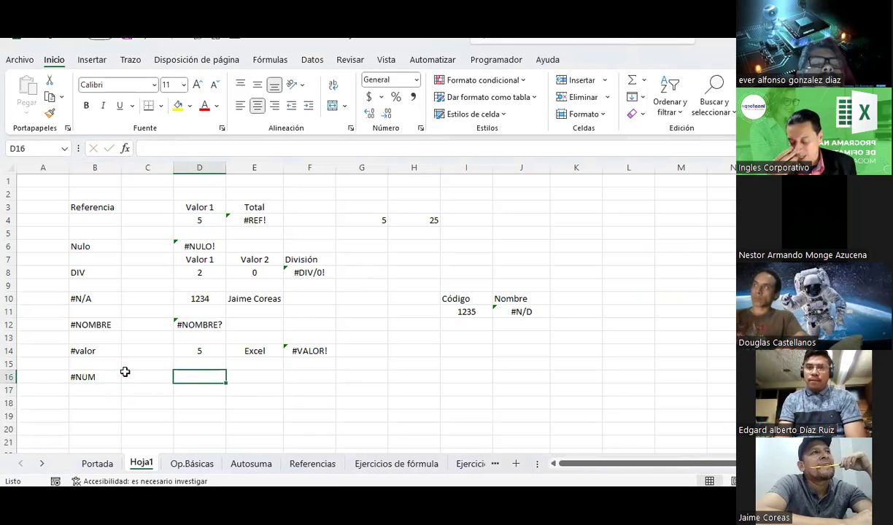
type("3000")
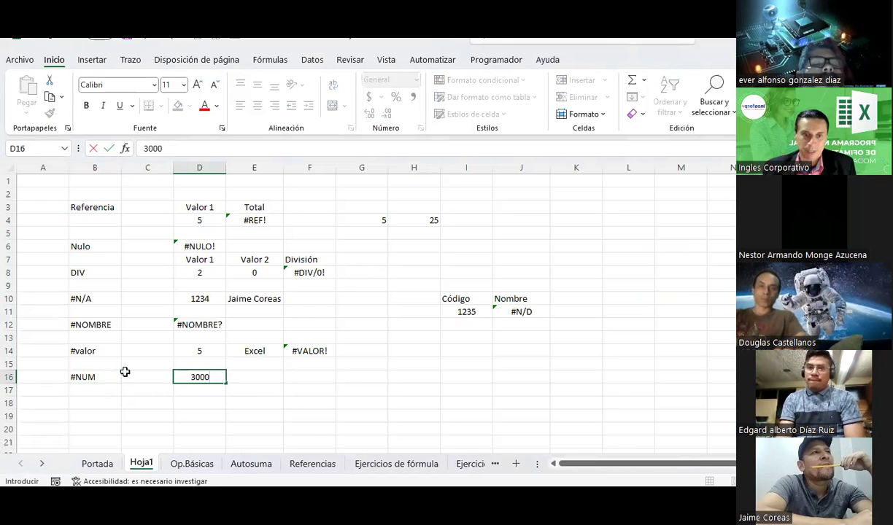
key("Return")
key("Up")
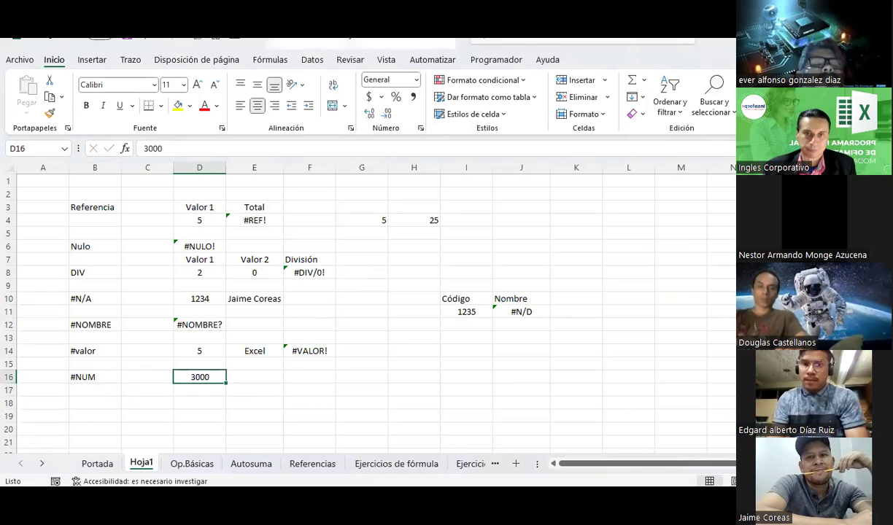
left_click(412, 100)
Enter =POTENCIA(D16;10000) in E16, producing #¡NUM!, and check slide 5's error examples
left_click(257, 377)
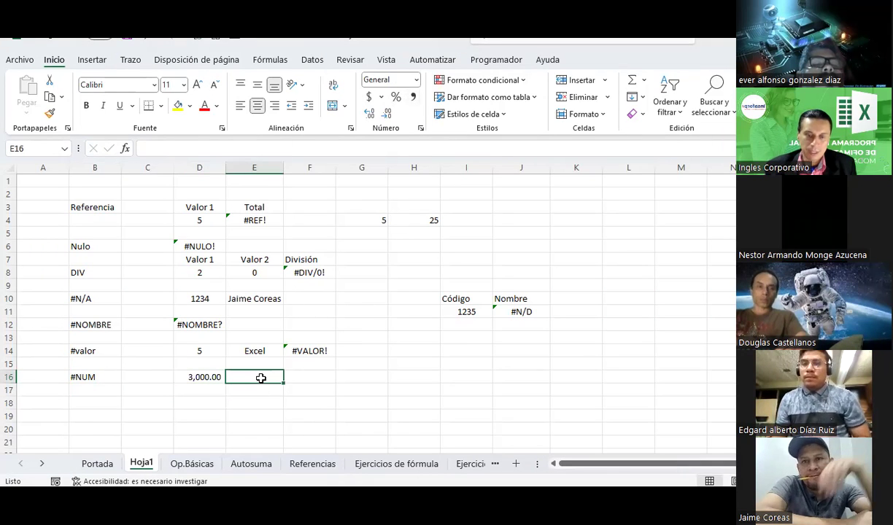
type("?potenc")
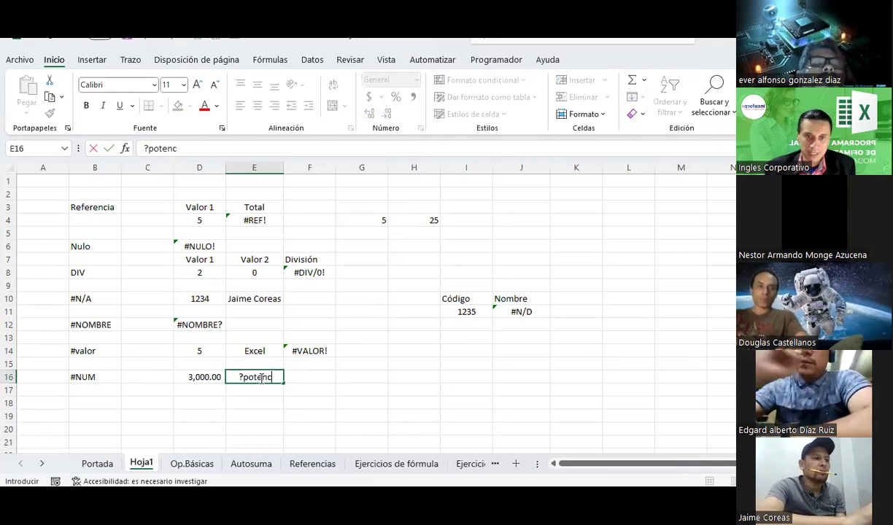
key("BackSpace")
key("BackSpace")
key("BackSpace")
key("BackSpace")
key("BackSpace")
type("=")
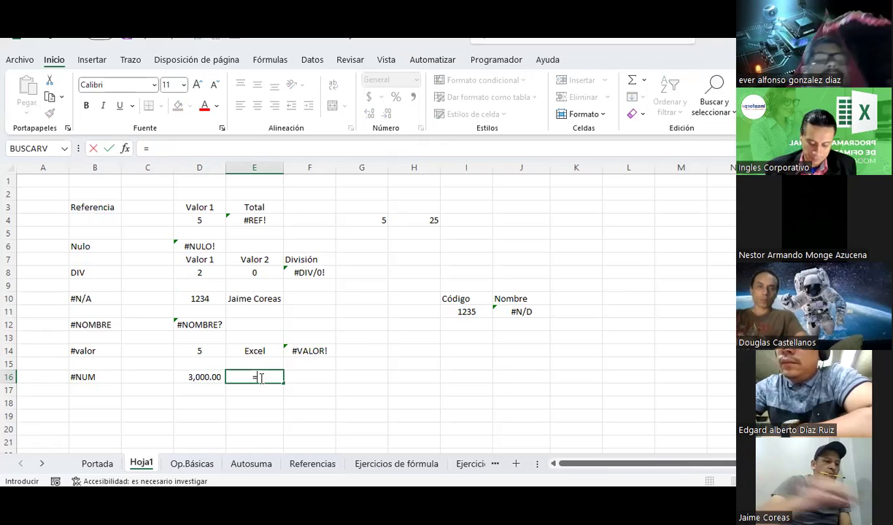
type("potencia(")
key("Left")
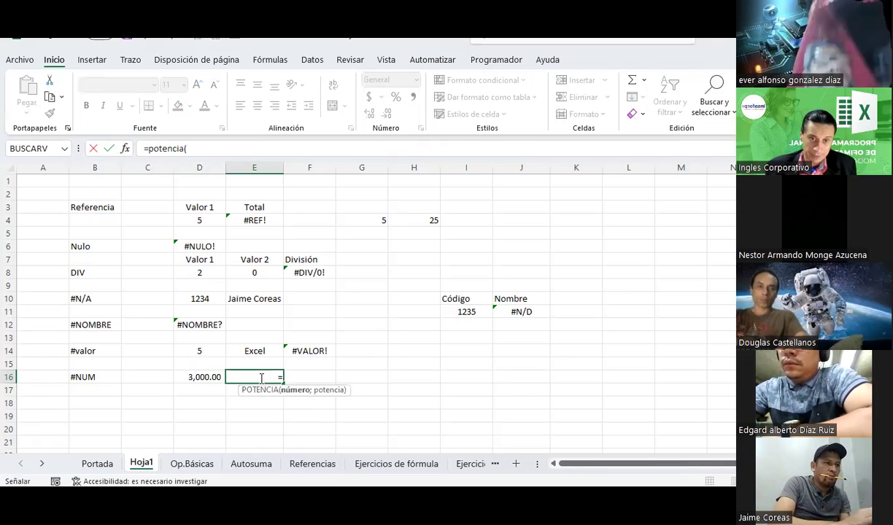
type(";10000)")
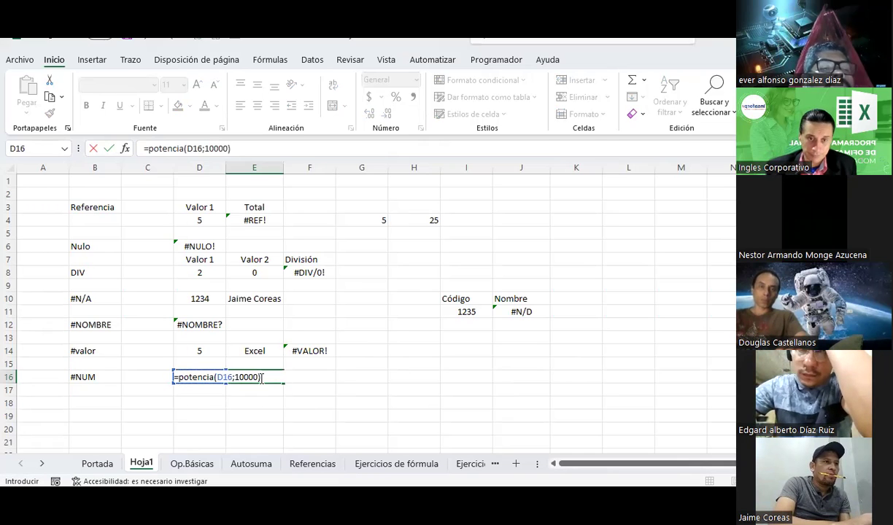
key("Return")
left_click(268, 375)
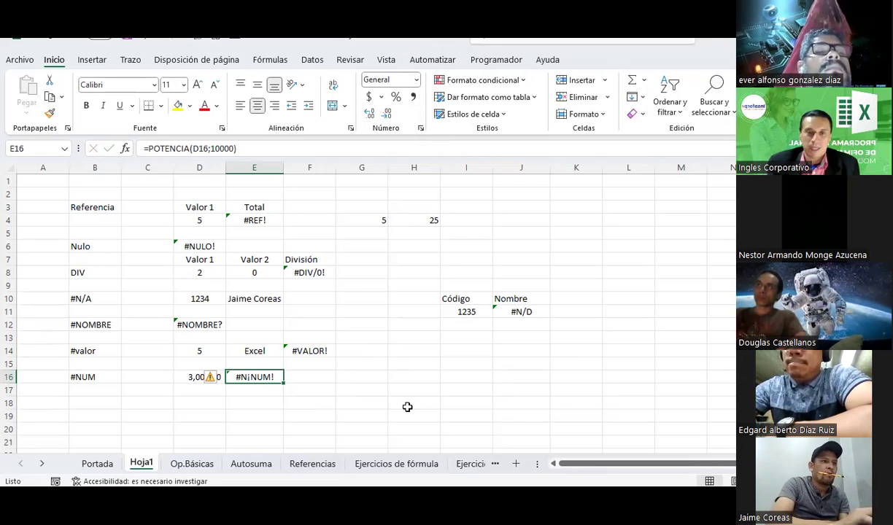
key("alt+Tab")
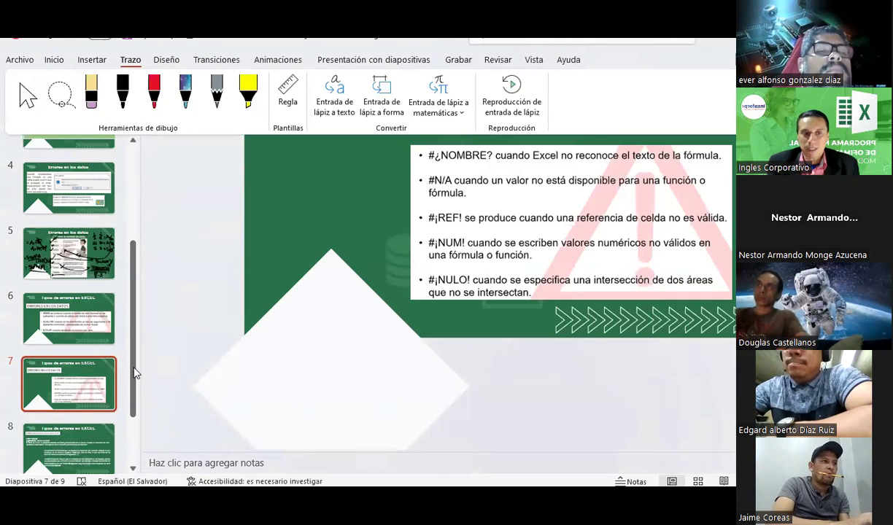
left_click(79, 250)
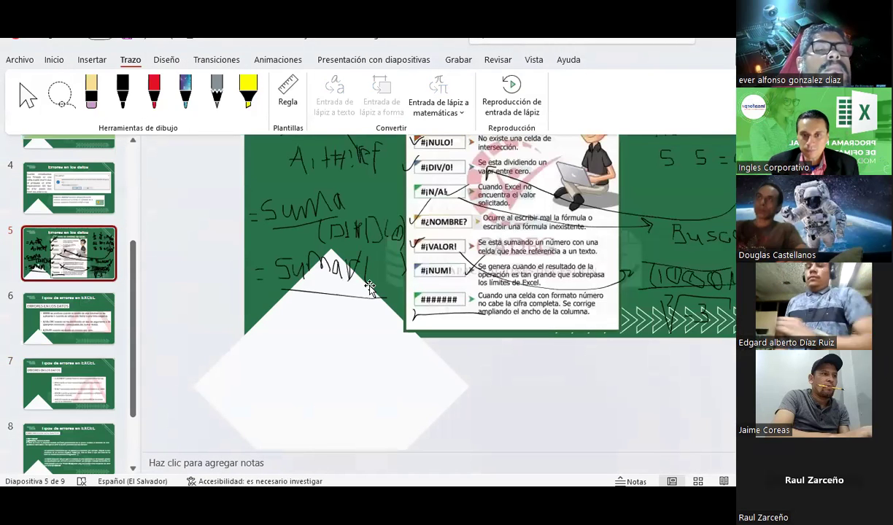
key("alt+Tab")
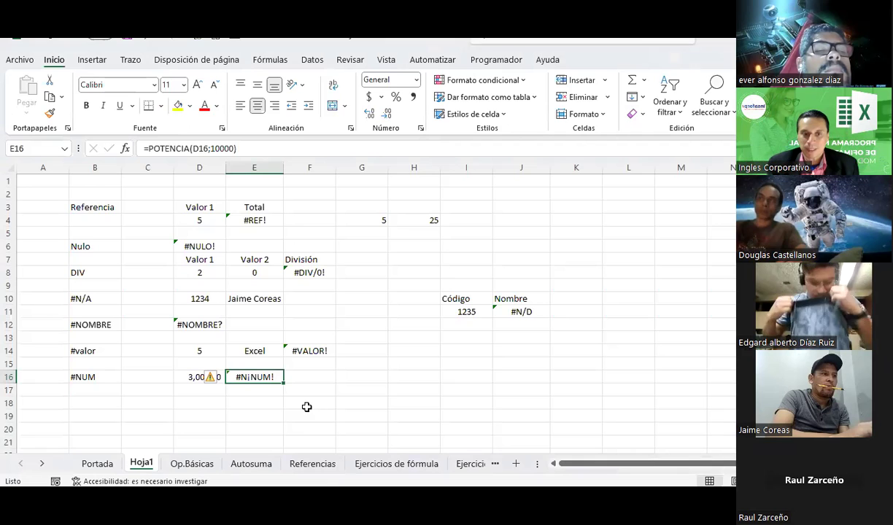
Narrow column G, enter ###### in B18 and 12500255 in G18 formatted as Número
left_click_drag(387, 160, 362, 160)
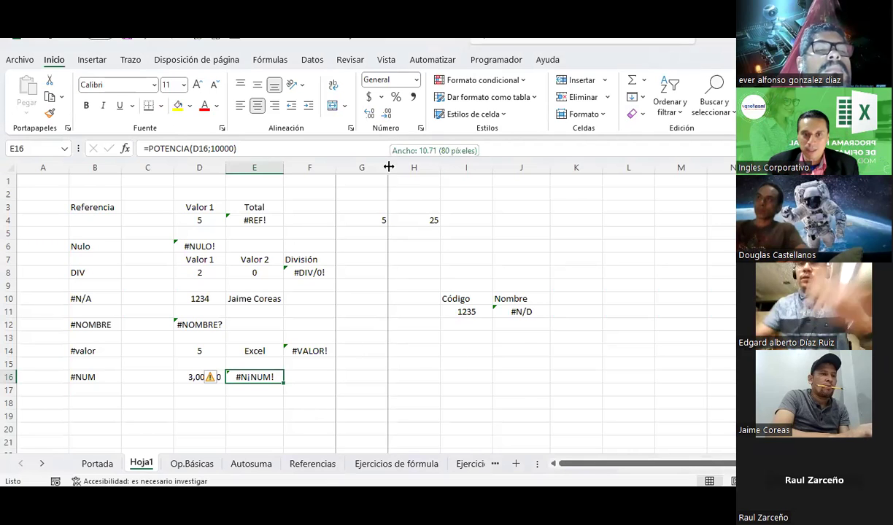
left_click(118, 403)
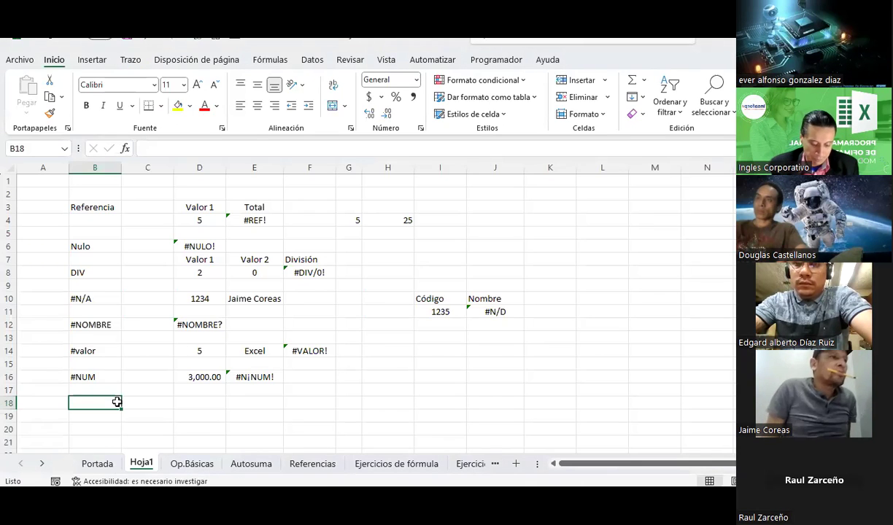
type("######")
key("Right")
key("Right")
key("Right")
key("Right")
key("Left")
key("Right")
key("Right")
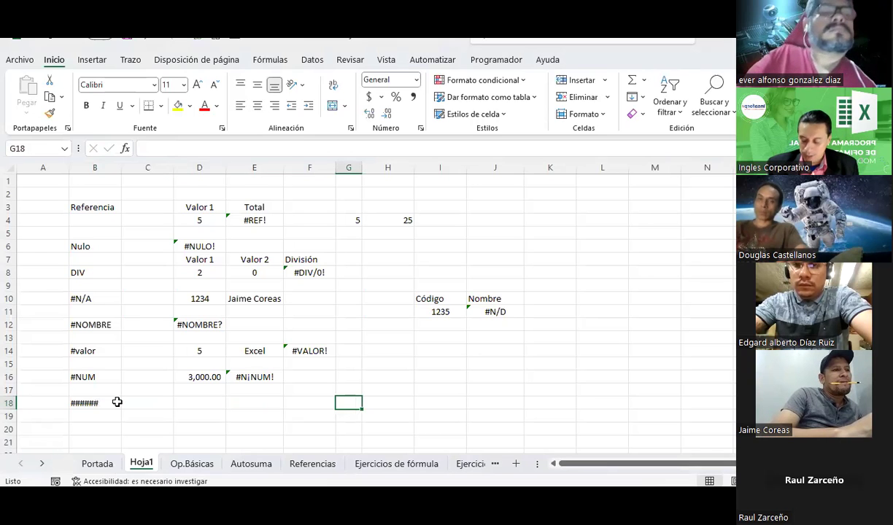
type("12500")
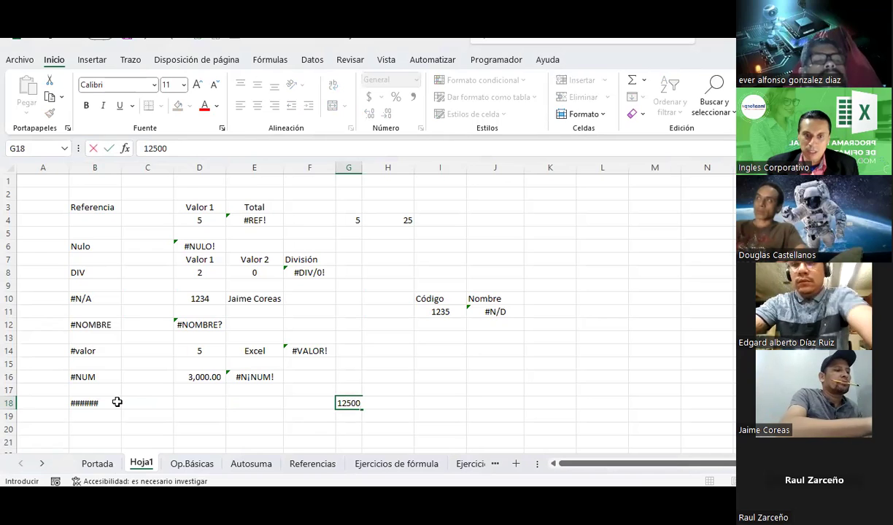
type("2")
key("Return")
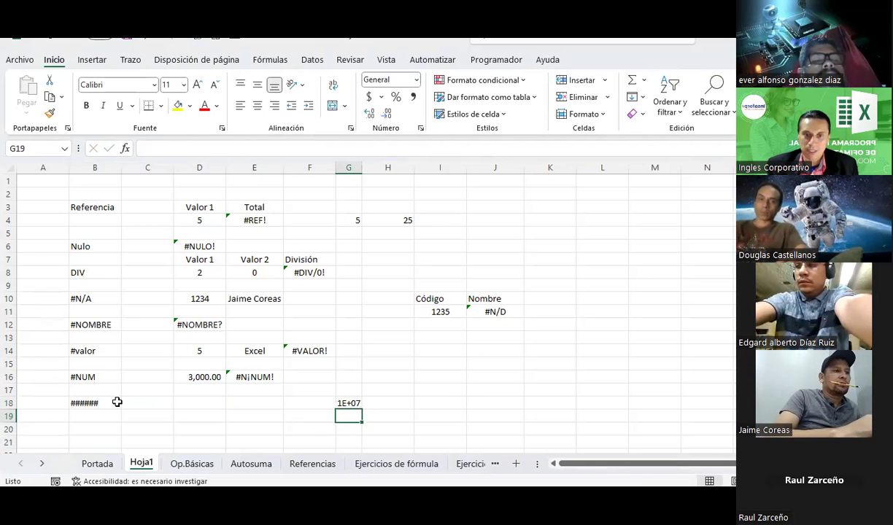
left_click(347, 402)
left_click(416, 78)
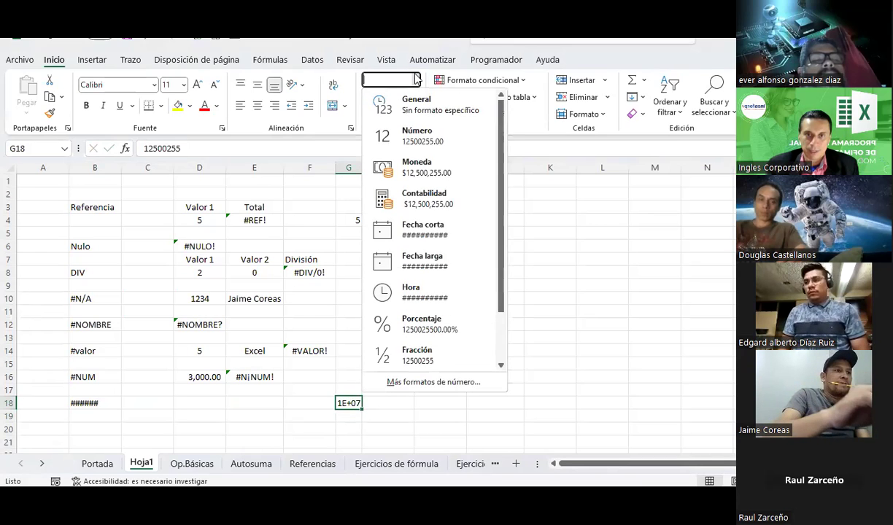
left_click(423, 138)
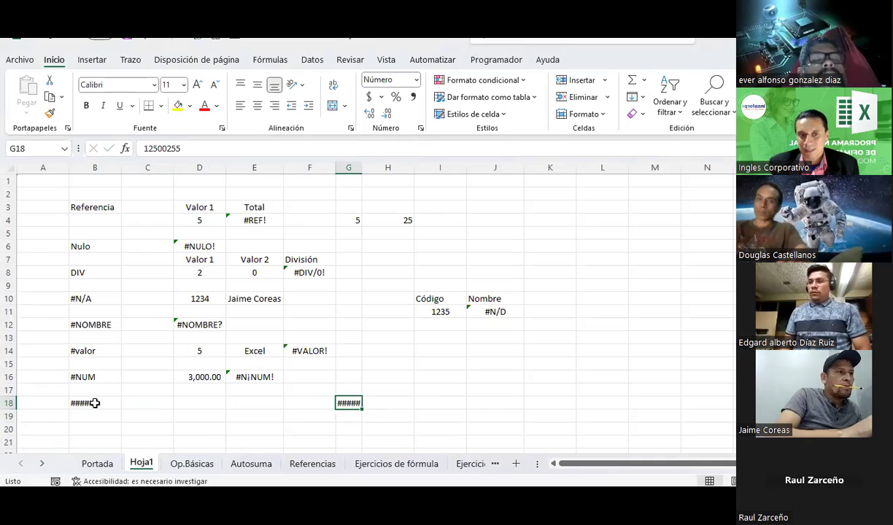
Fill B18:G18 yellow and auto-fit column G to show 12500255.00
left_click_drag(96, 402, 351, 403)
left_click(178, 106)
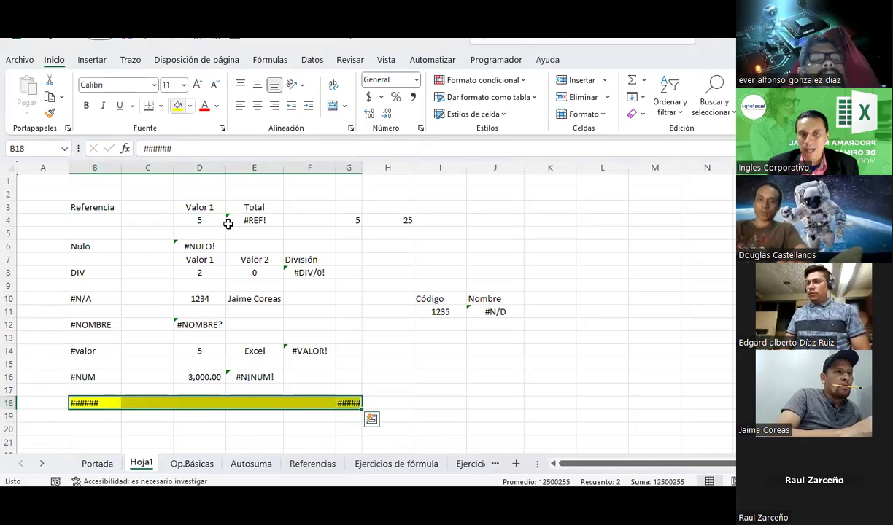
left_click(417, 407)
left_click(338, 402)
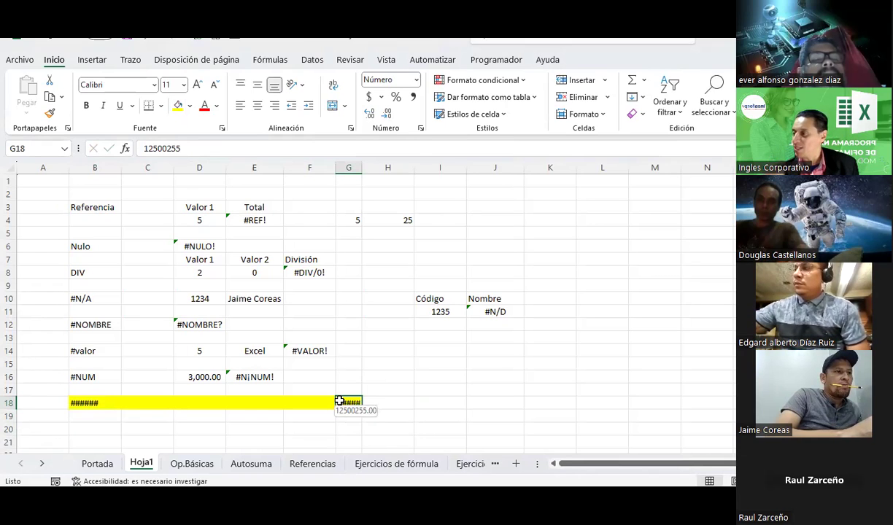
double_click(361, 168)
left_click(533, 390)
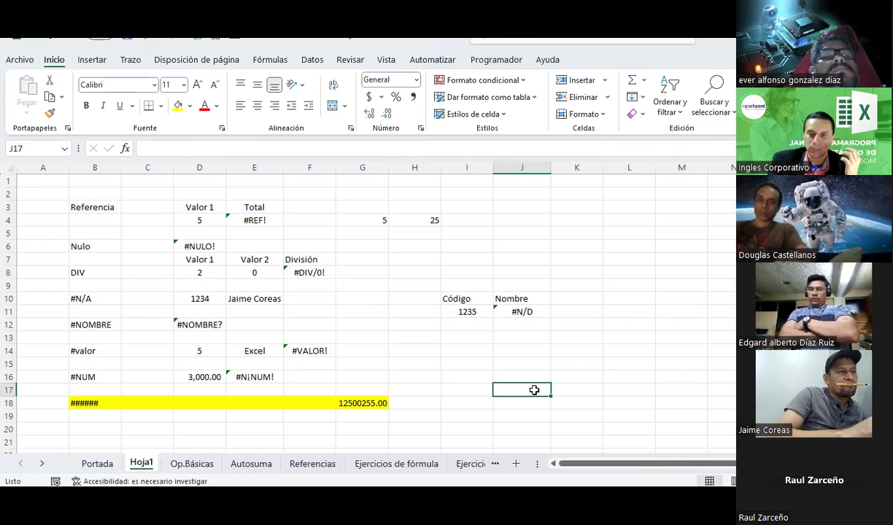
mouse_move(566, 484)
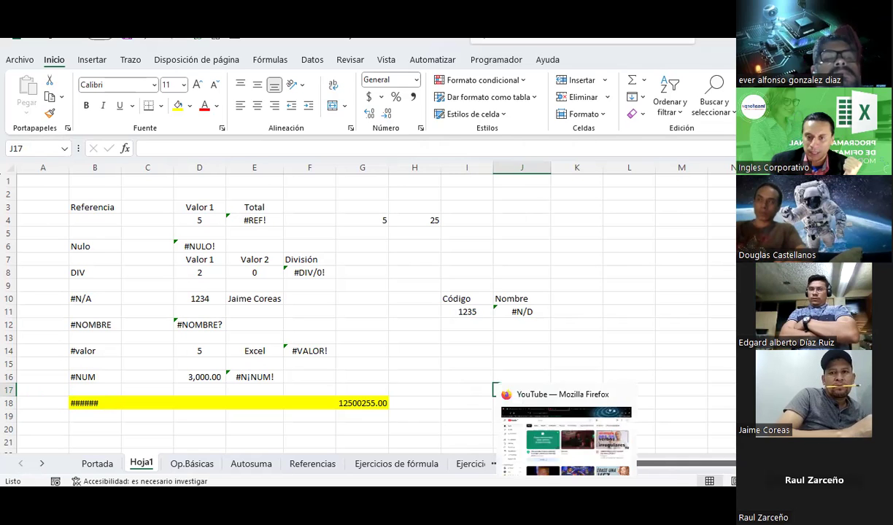
Select the error-types chart on PowerPoint slide 5 and copy it with Inicio > Copiar
left_click(661, 432)
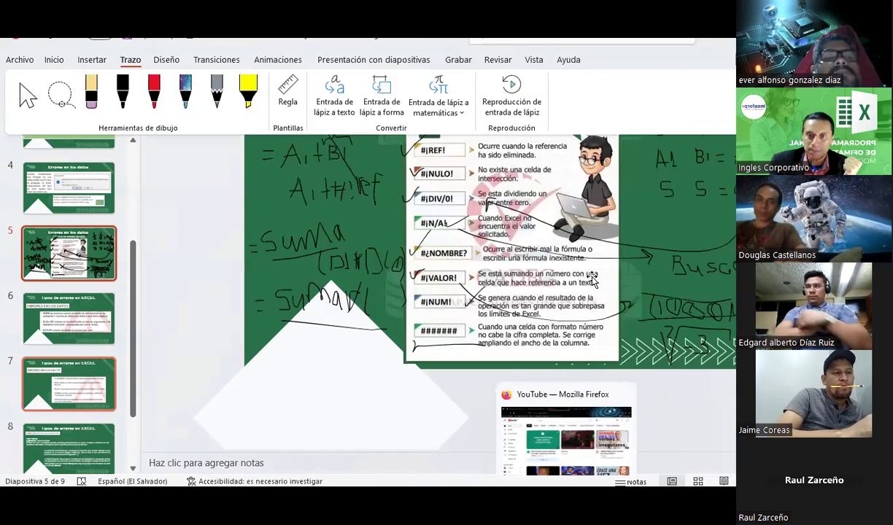
left_click(592, 281)
left_click(61, 61)
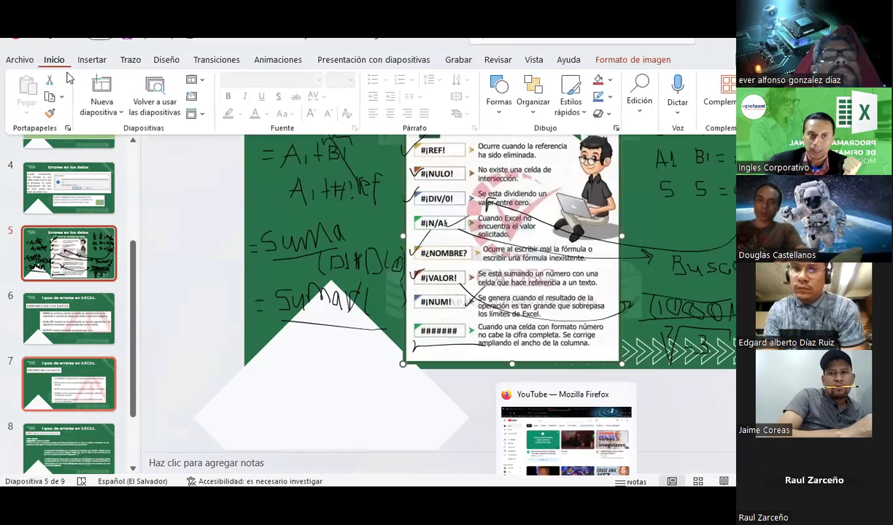
left_click(50, 98)
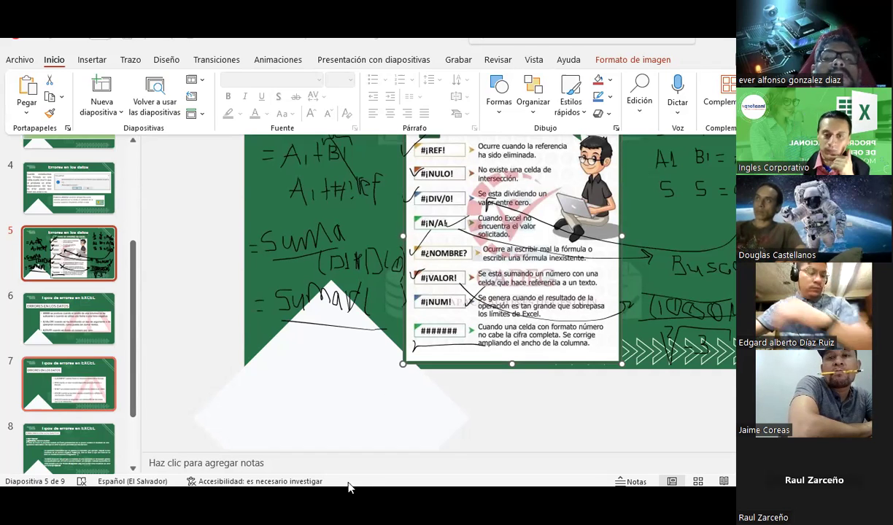
Return to the workbook and review the Op.Básicas function list from Sumar to Mín
mouse_move(652, 487)
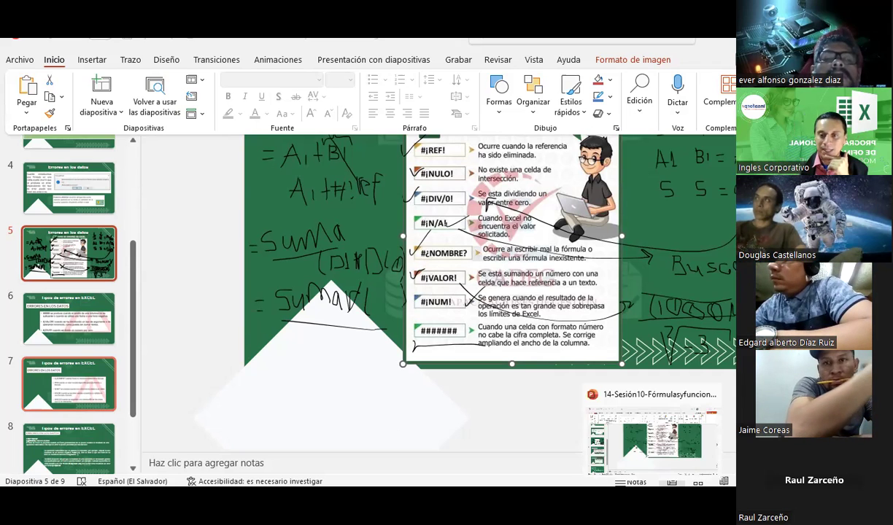
left_click(653, 436)
left_click(273, 427)
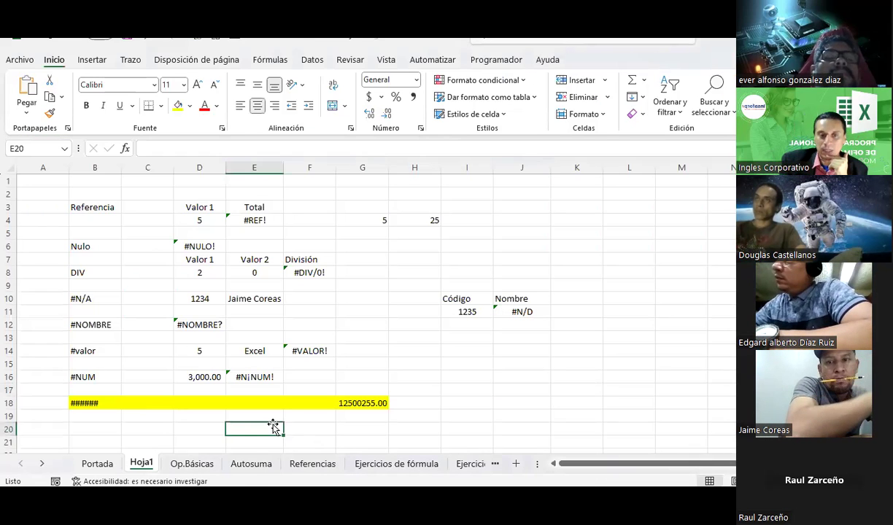
left_click(193, 465)
scroll(302, 325, "down", 3)
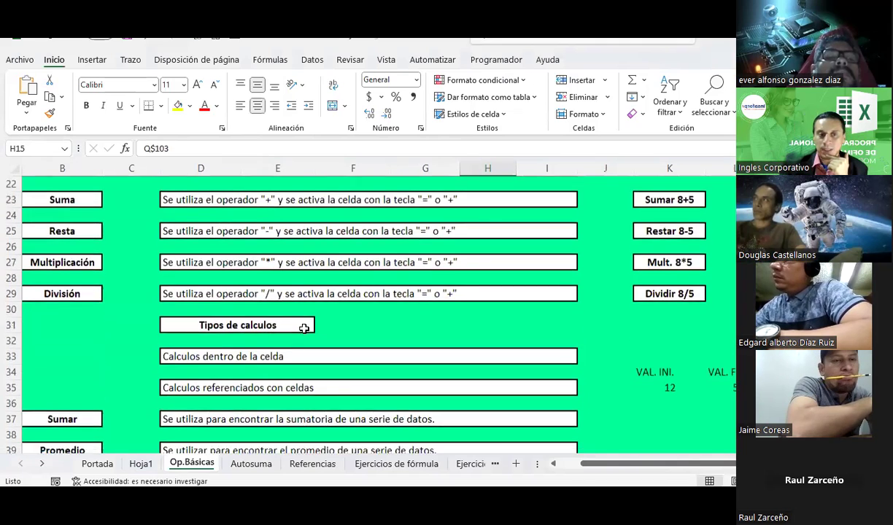
scroll(303, 327, "down", 3)
left_click_drag(44, 277, 64, 403)
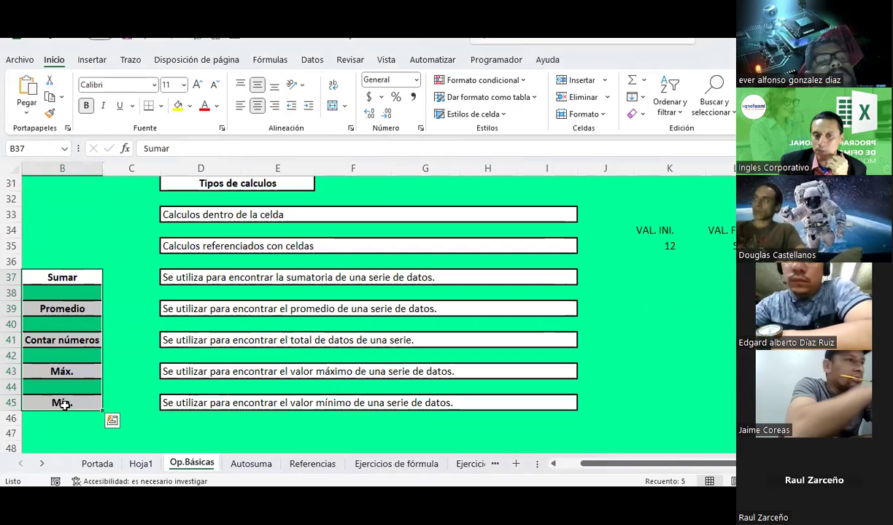
On the Autosuma sheet, select the empty Ingreso total / mes, AFPS (7.25%) and ISSS columns
left_click(251, 464)
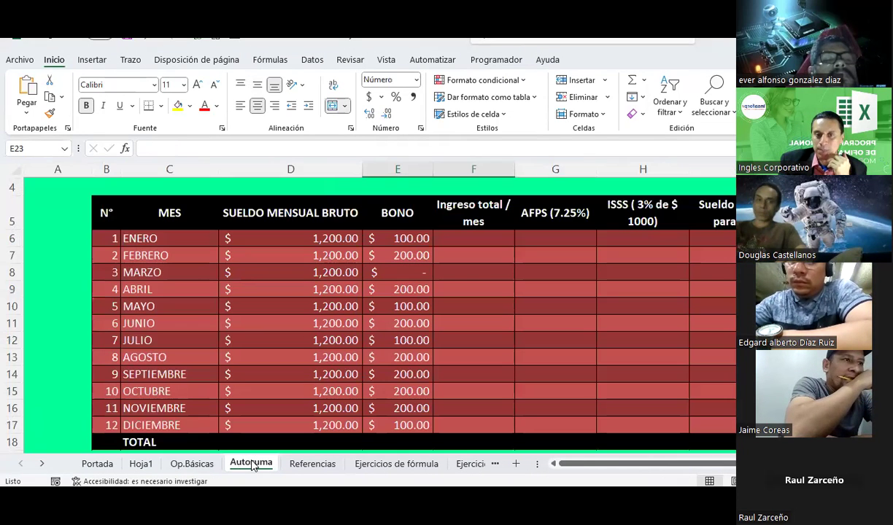
scroll(299, 330, "down", 4)
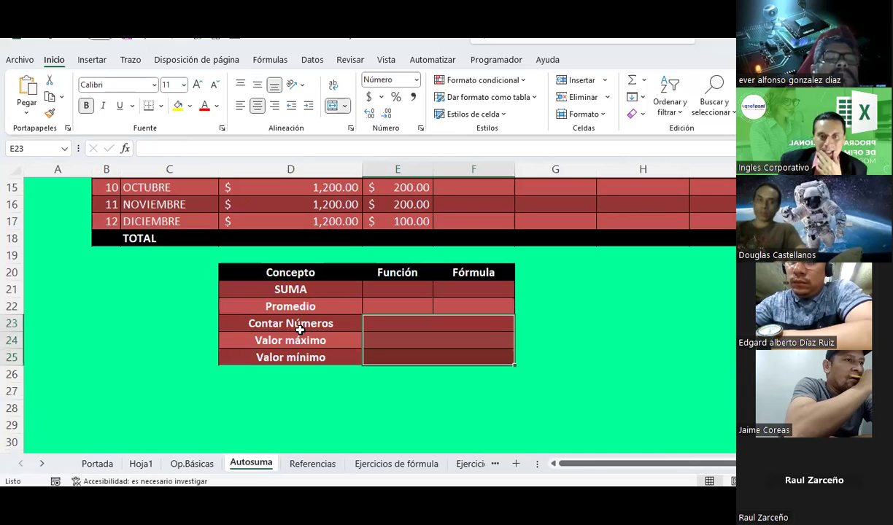
scroll(300, 330, "up", 4)
scroll(299, 330, "up", 1)
scroll(300, 329, "down", 1)
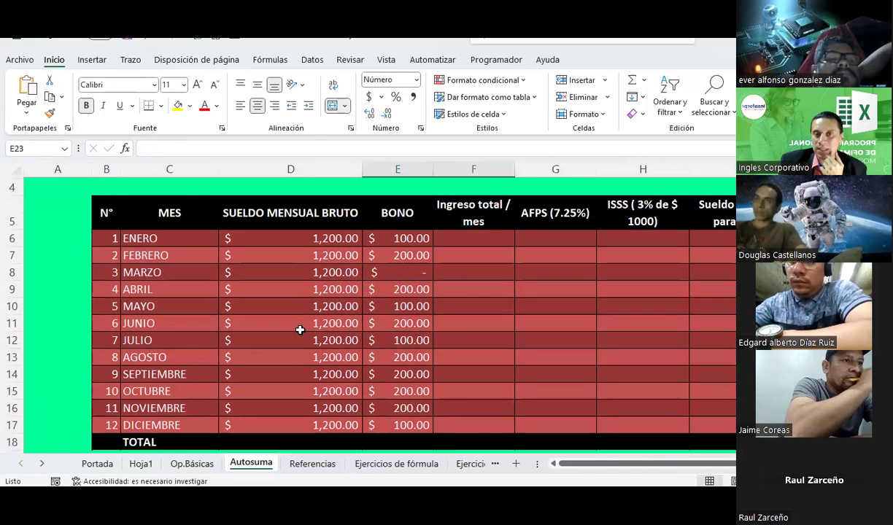
left_click_drag(482, 238, 484, 422)
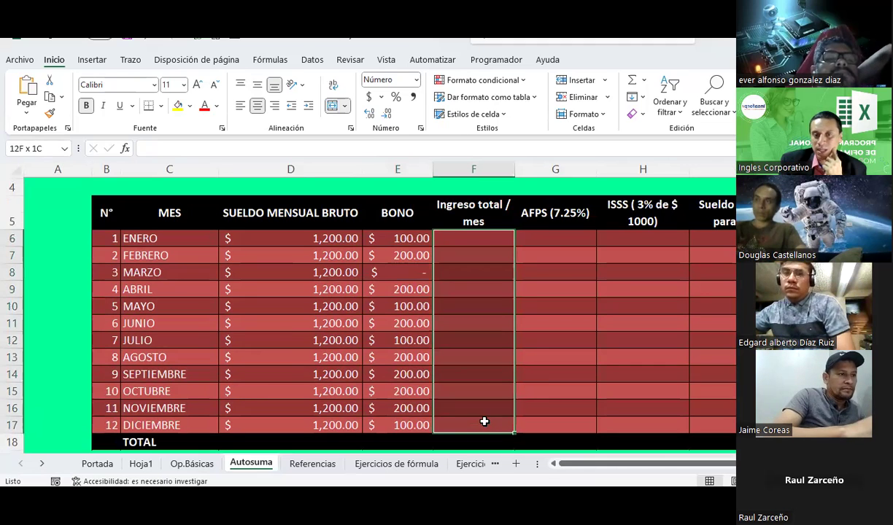
left_click_drag(541, 244, 544, 424)
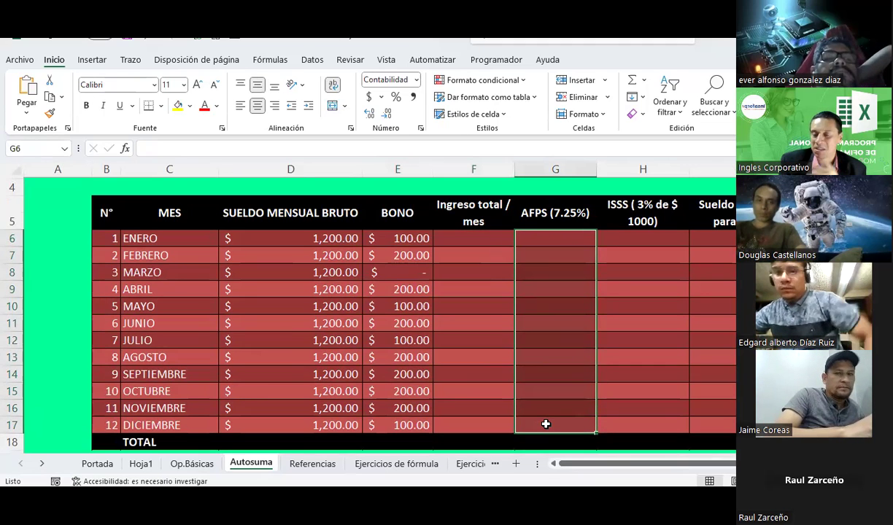
left_click_drag(652, 238, 649, 423)
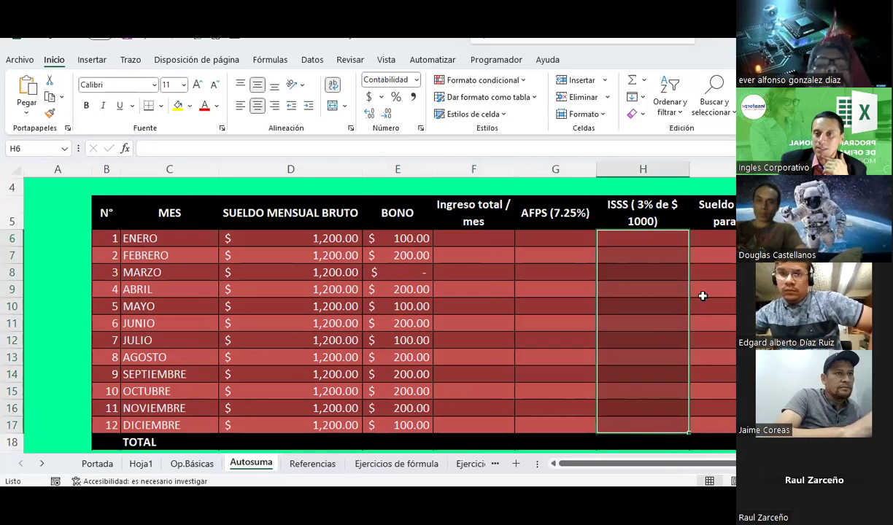
Check January's gross salary D6, bonus E6, AFPS G6 and the TOTAL row cells
left_click(723, 239)
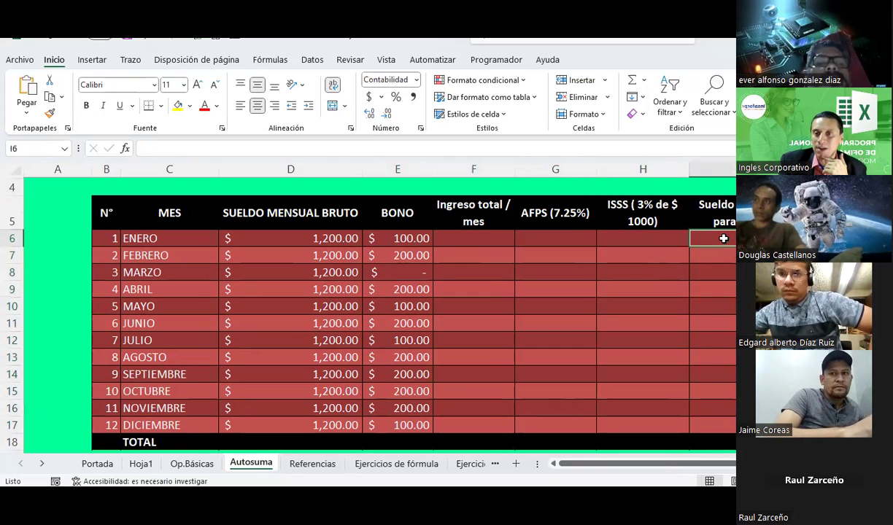
left_click(358, 237)
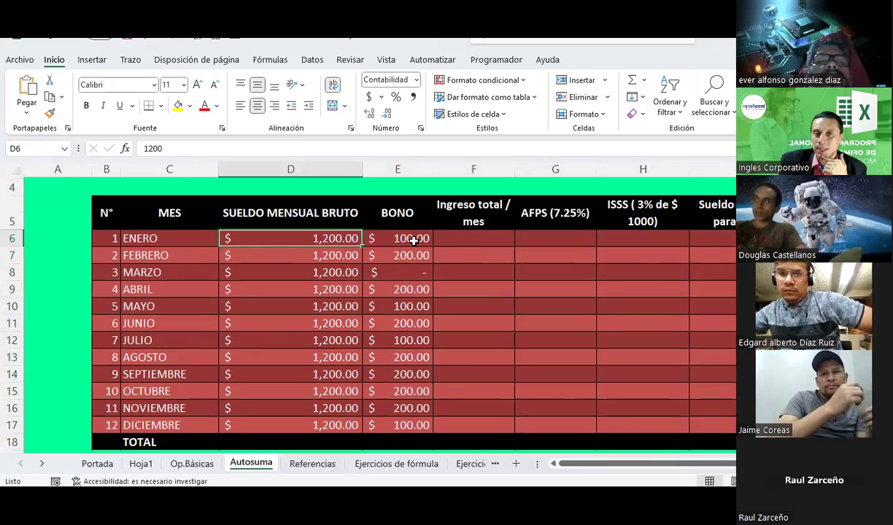
left_click(402, 237)
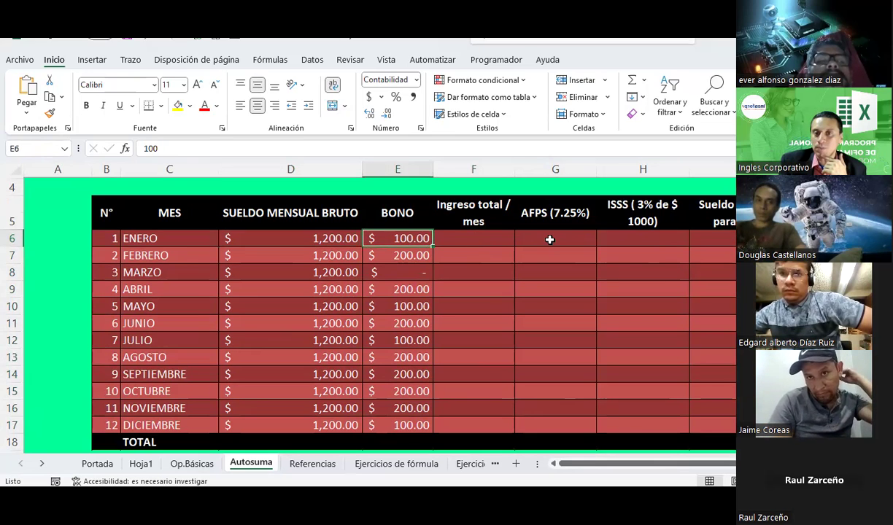
left_click(550, 239)
scroll(474, 291, "down", 2)
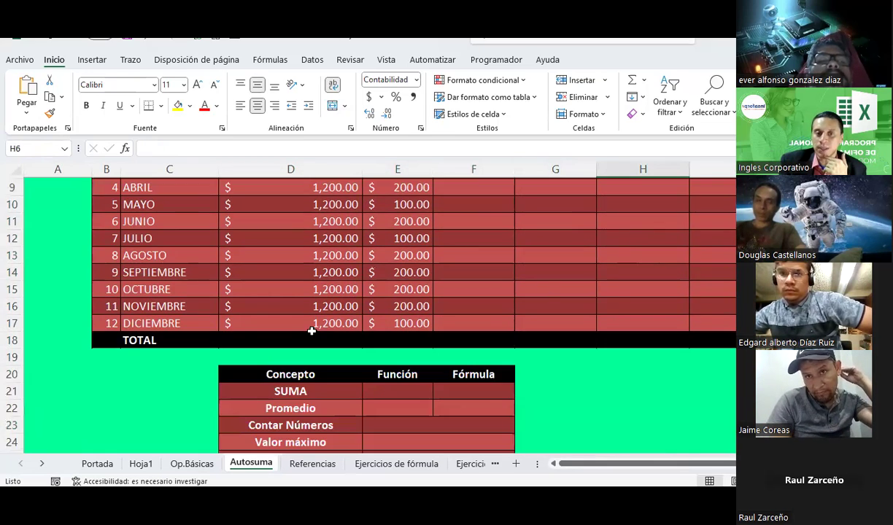
left_click(424, 339)
left_click_drag(424, 339, 697, 339)
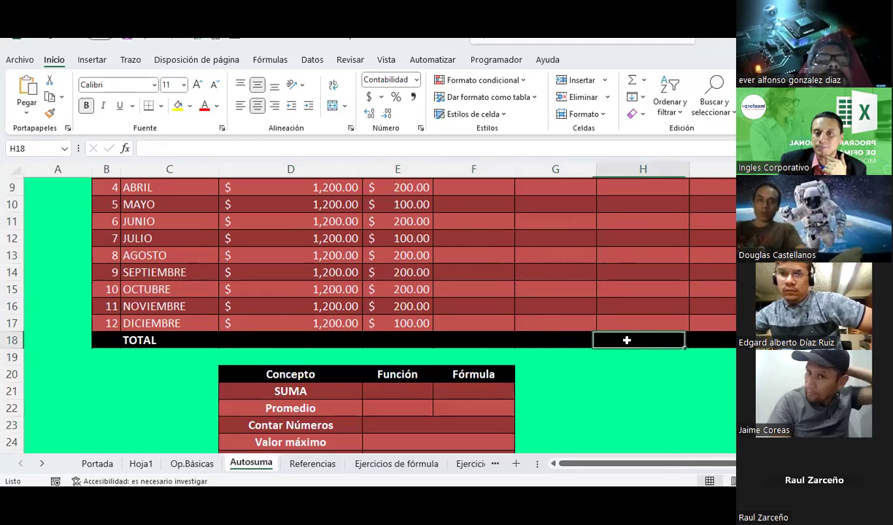
Select the empty taxable salary column
scroll(399, 340, "down", 2)
scroll(399, 340, "up", 2)
scroll(399, 341, "up", 2)
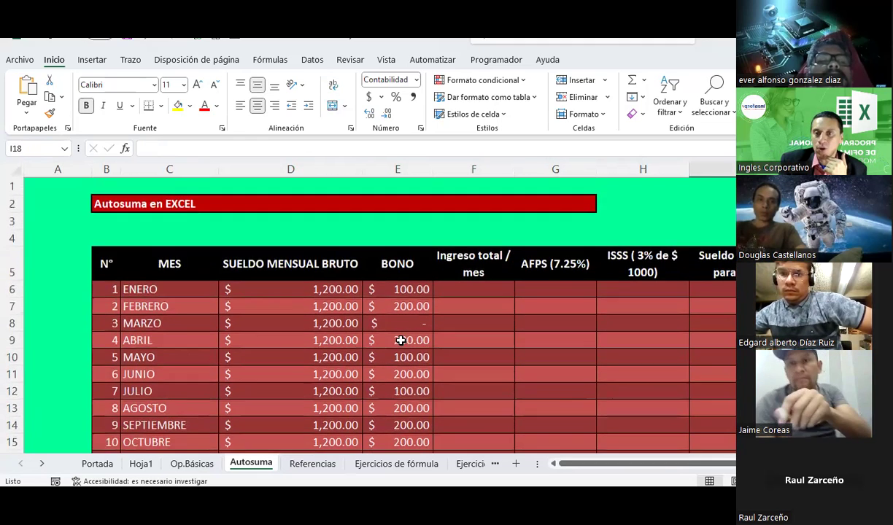
scroll(568, 315, "down", 1)
left_click_drag(696, 238, 696, 425)
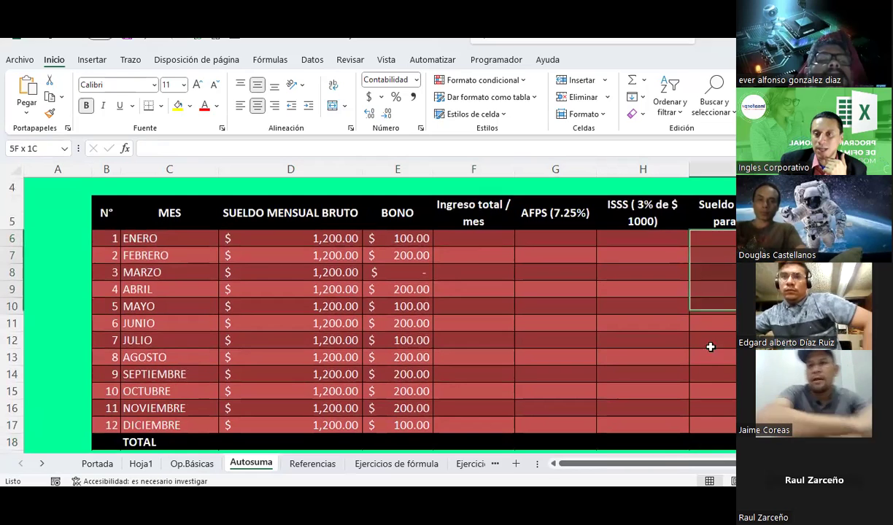
scroll(493, 351, "down", 2)
scroll(493, 351, "down", 2)
scroll(490, 353, "up", 1)
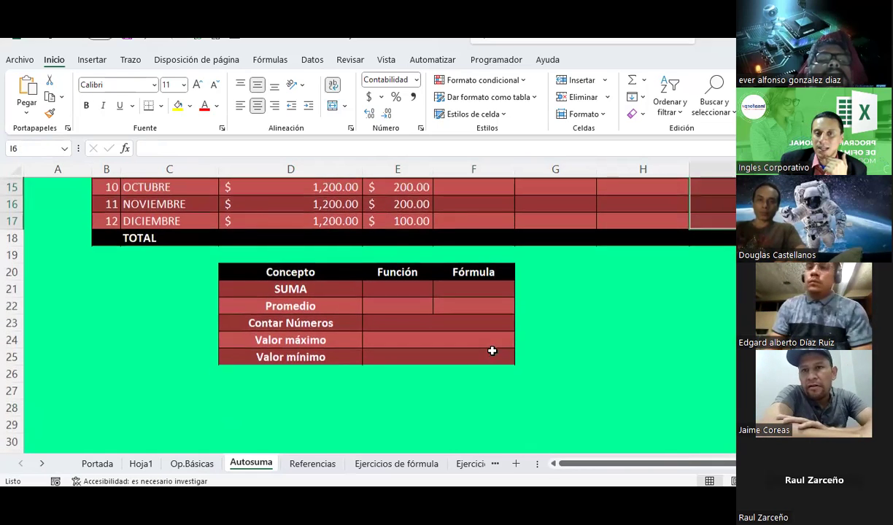
Inspect the SUMA, Promedio, Contar Números, Valor máximo and Valor mínimo cells of the function table
left_click(406, 287)
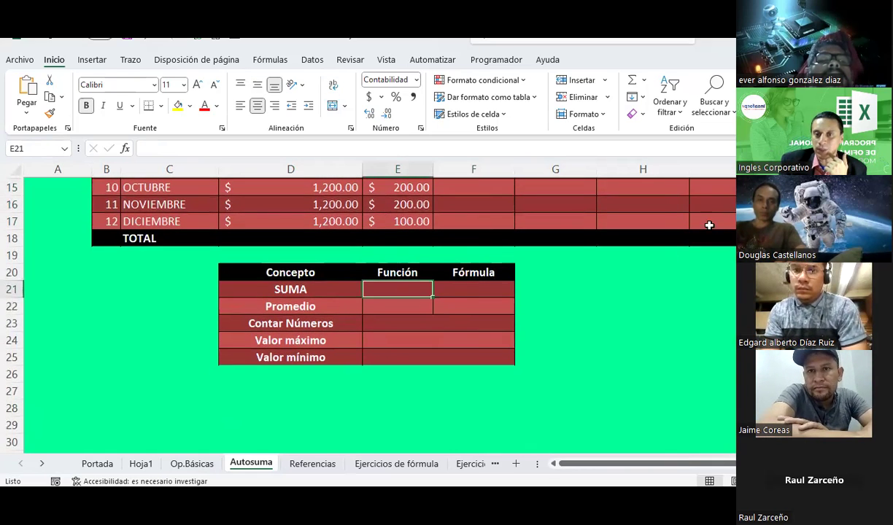
left_click(462, 286)
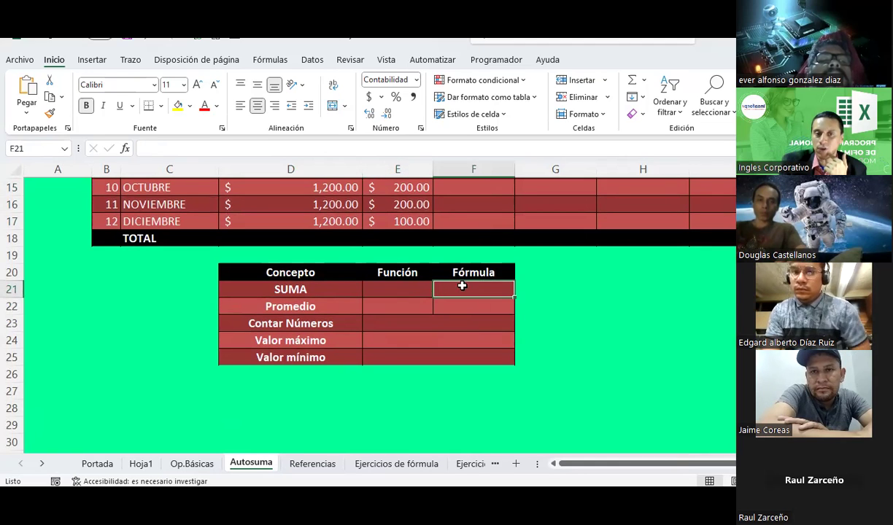
left_click(412, 304)
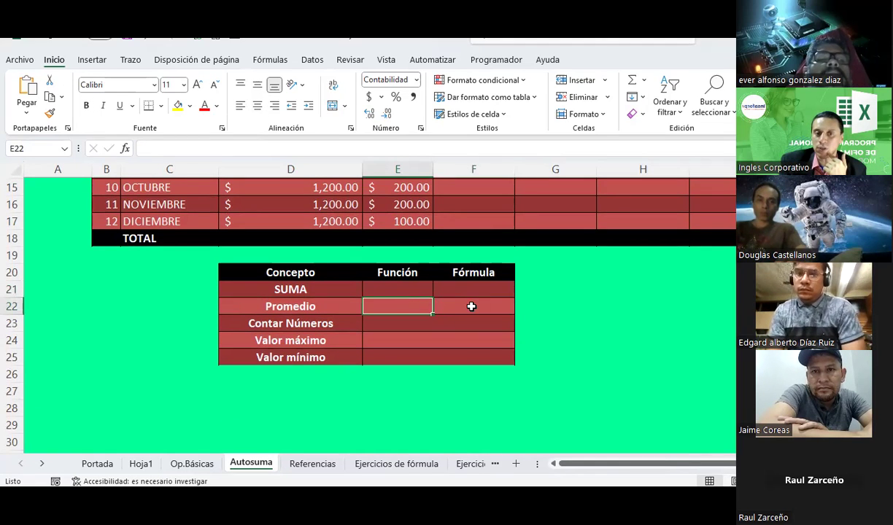
left_click(471, 306)
left_click(431, 327)
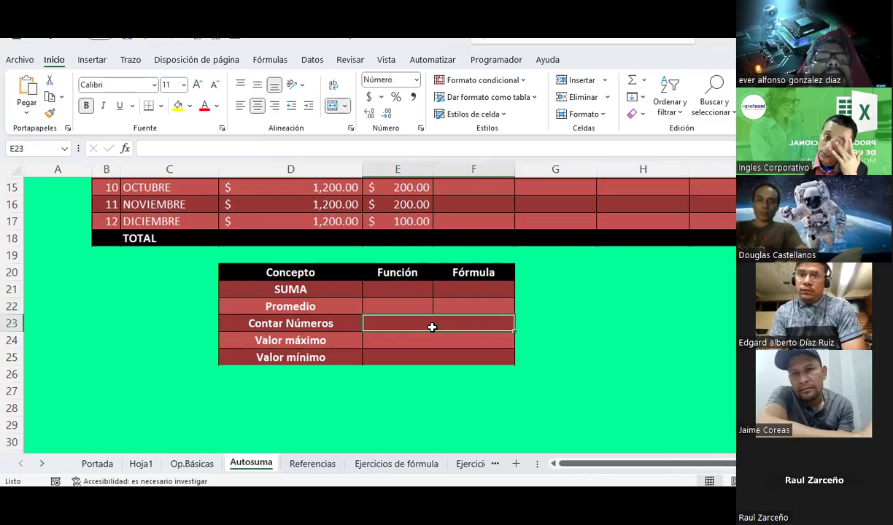
left_click(408, 344)
left_click(402, 354)
scroll(403, 352, "up", 2)
scroll(403, 352, "up", 1)
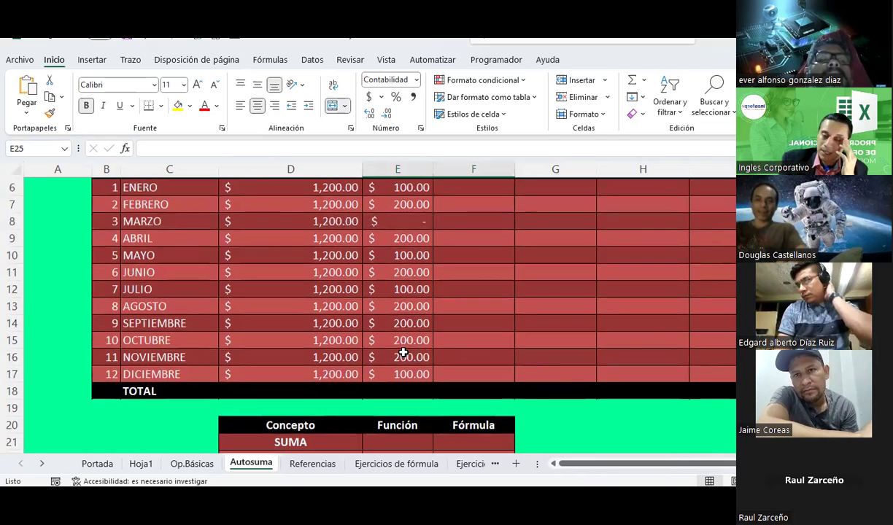
scroll(402, 353, "up", 2)
scroll(403, 352, "down", 2)
scroll(403, 350, "down", 1)
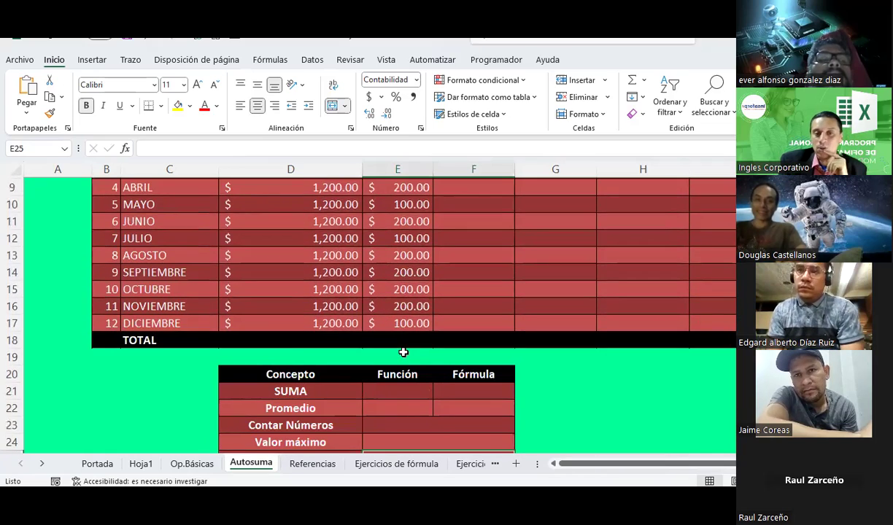
left_click(385, 463)
scroll(540, 379, "down", 2)
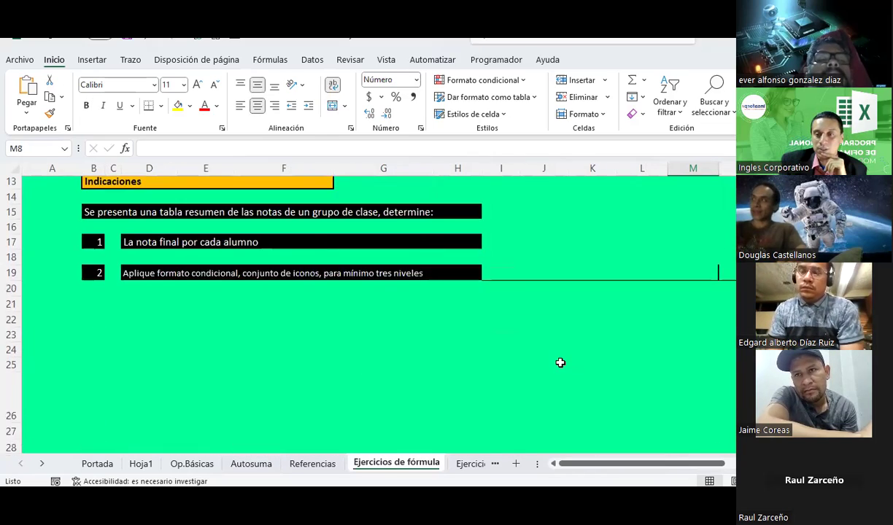
scroll(565, 398, "down", 1)
scroll(626, 431, "right", 5)
scroll(626, 431, "right", 3)
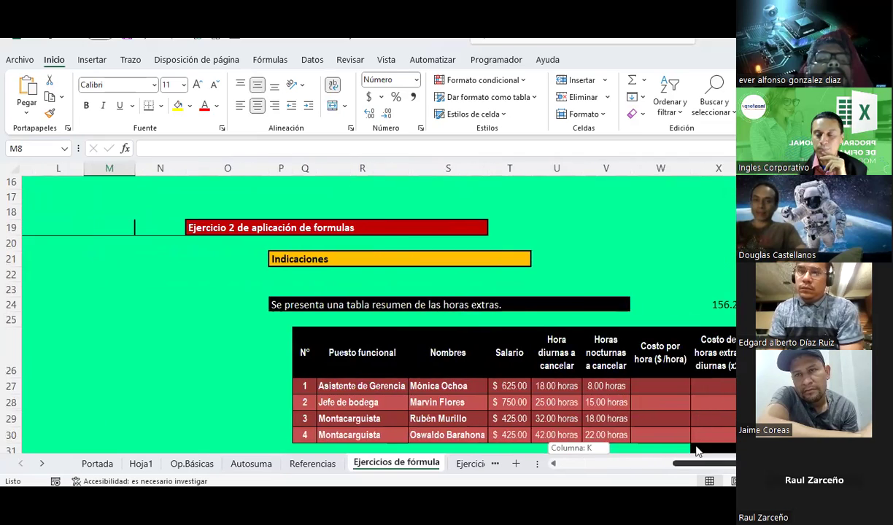
scroll(634, 365, "right", 2)
scroll(644, 290, "down", 2)
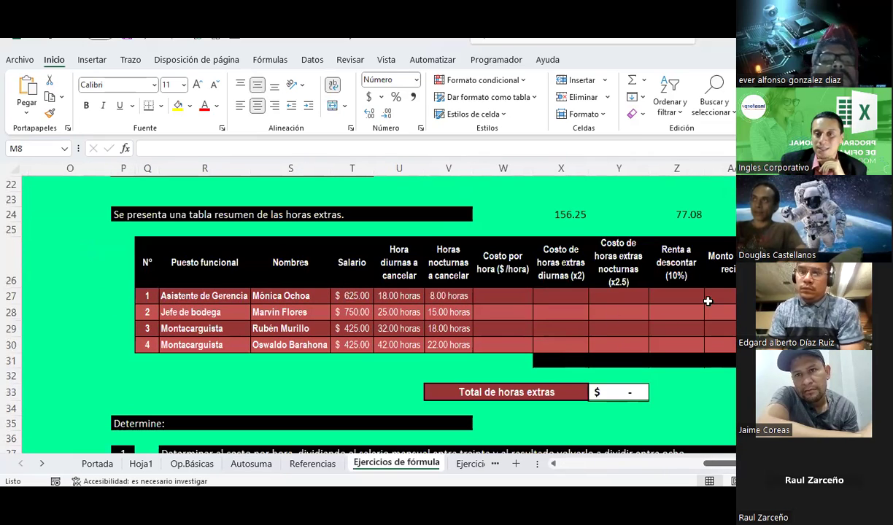
left_click_drag(614, 468, 629, 469)
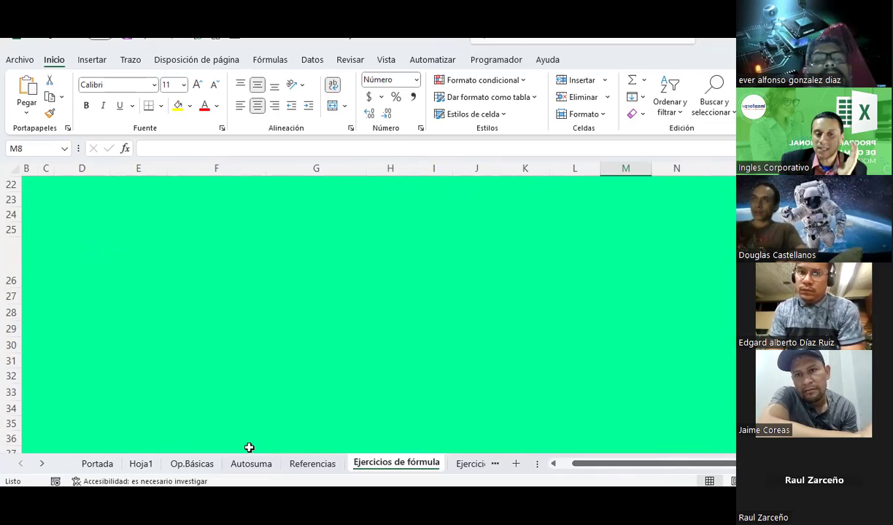
left_click(196, 464)
left_click(259, 464)
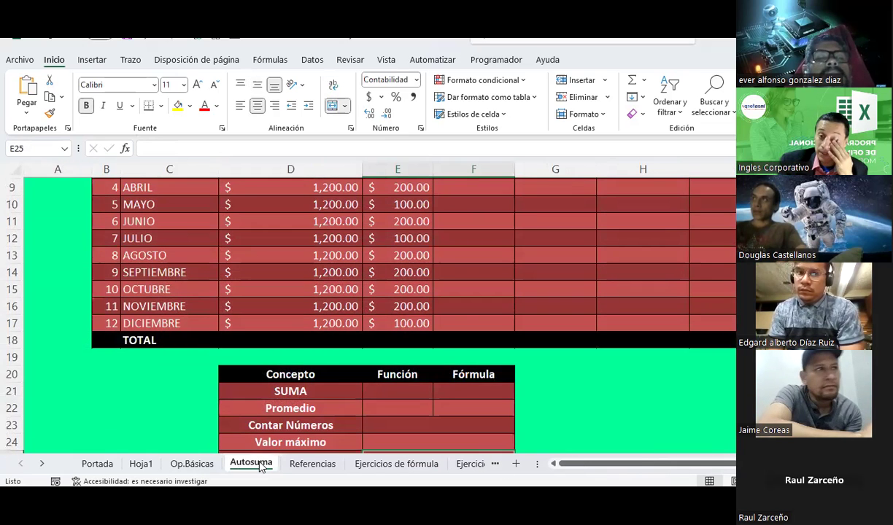
scroll(372, 263, "up", 2)
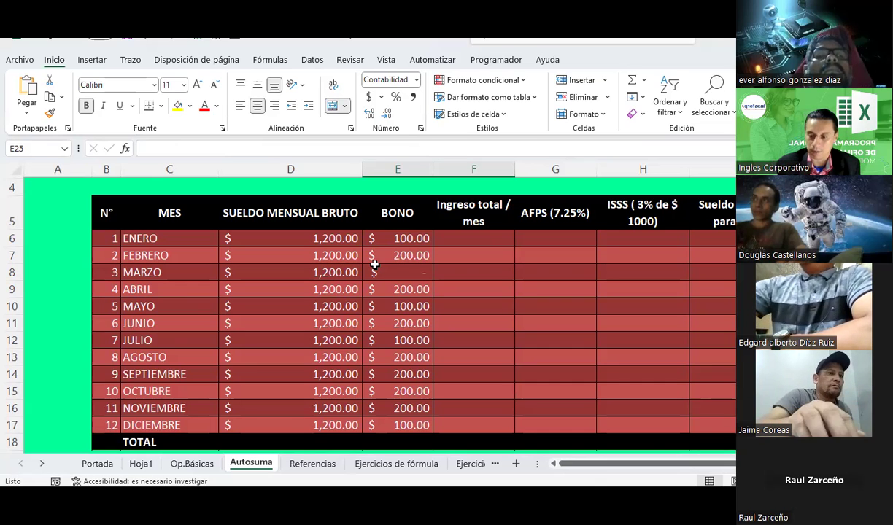
Enter ENERO total income in F6 as =D6+E6
left_click(342, 253)
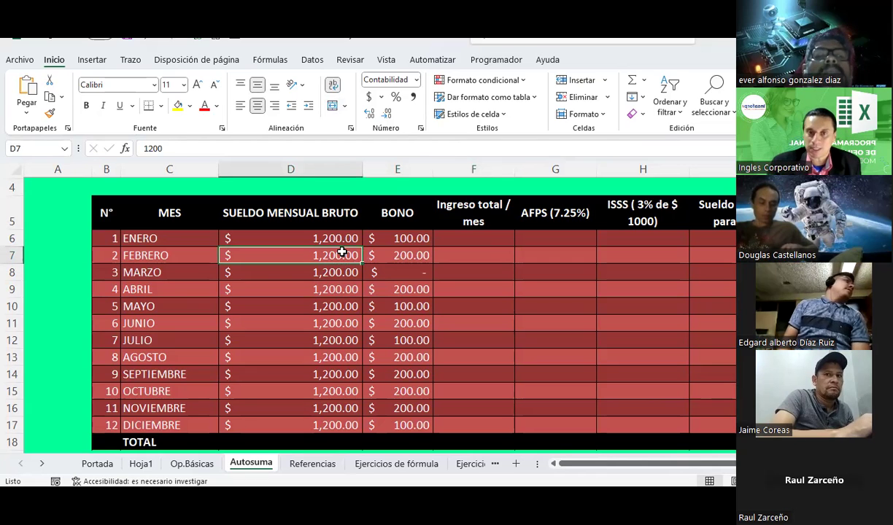
key("Up")
key("Right")
key("Right")
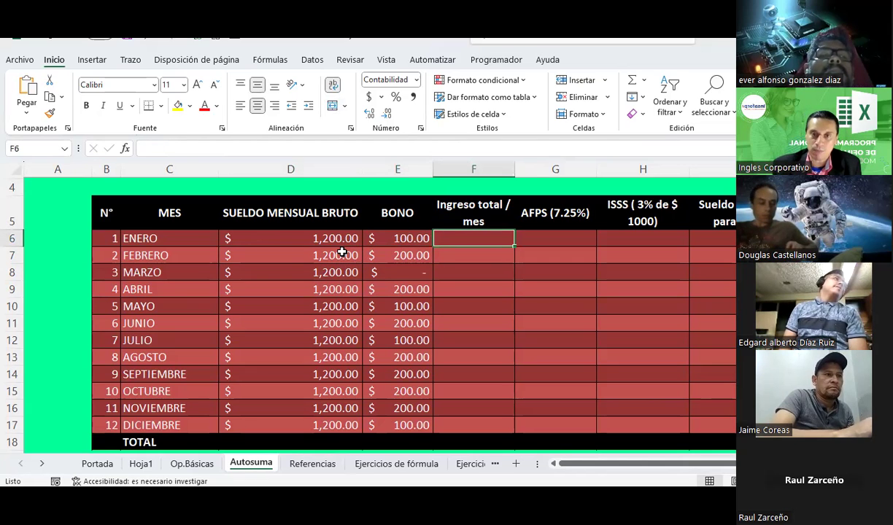
type("+")
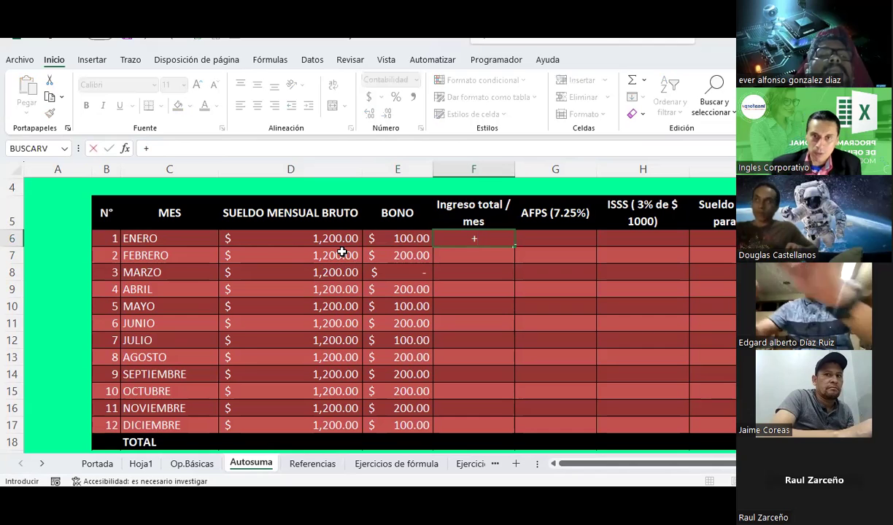
key("Left")
key("Left")
type("+")
key("Left")
key("Return")
Calculate ENERO AFPS in G6 as =F6*7.25%
key("Up")
key("Right")
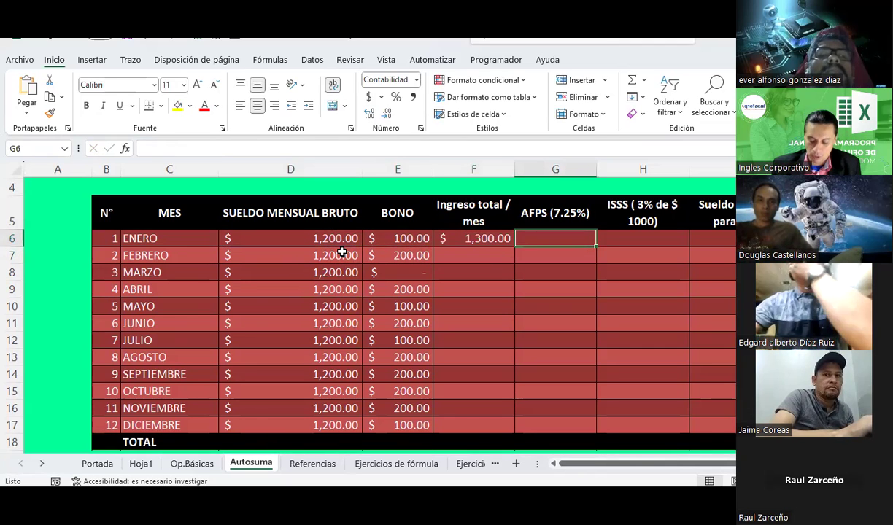
type("=")
key("Left")
type("*")
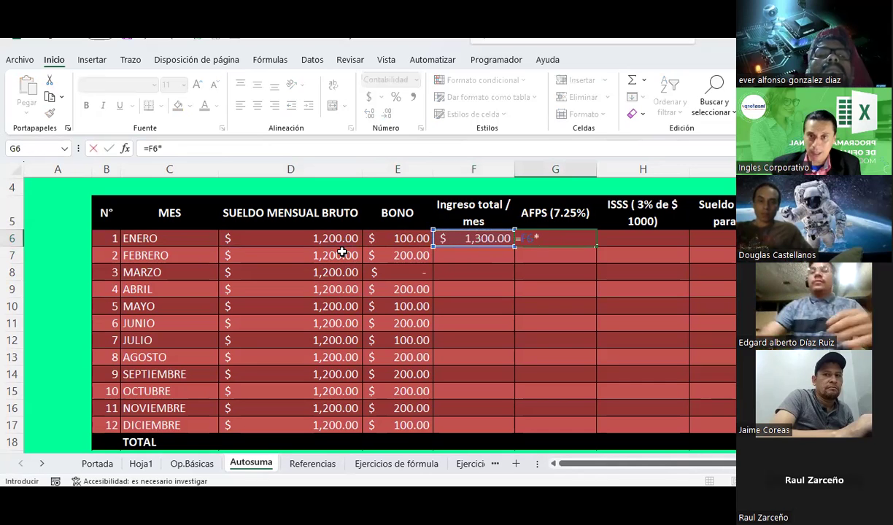
type("7.25%")
key("Return")
Calculate ENERO ISSS in H6 as =F6*3%
key("Right")
key("Up")
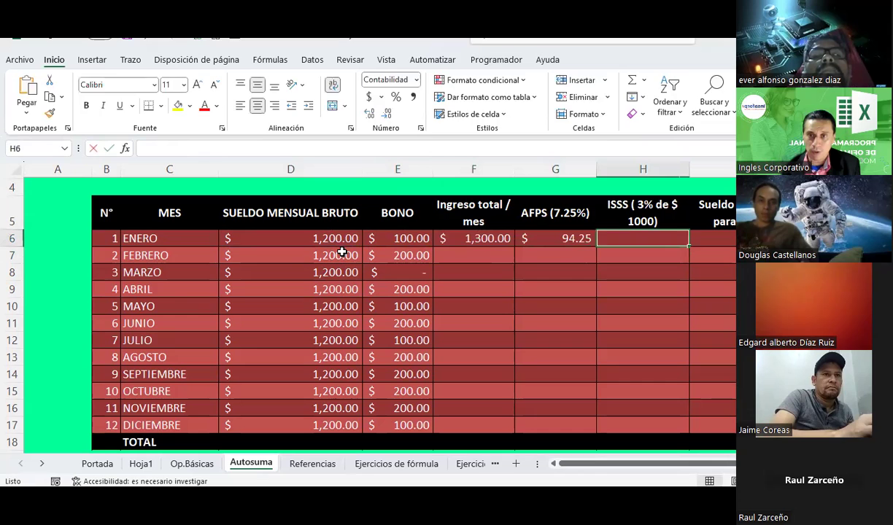
type("+")
key("Left")
key("Left")
type("*")
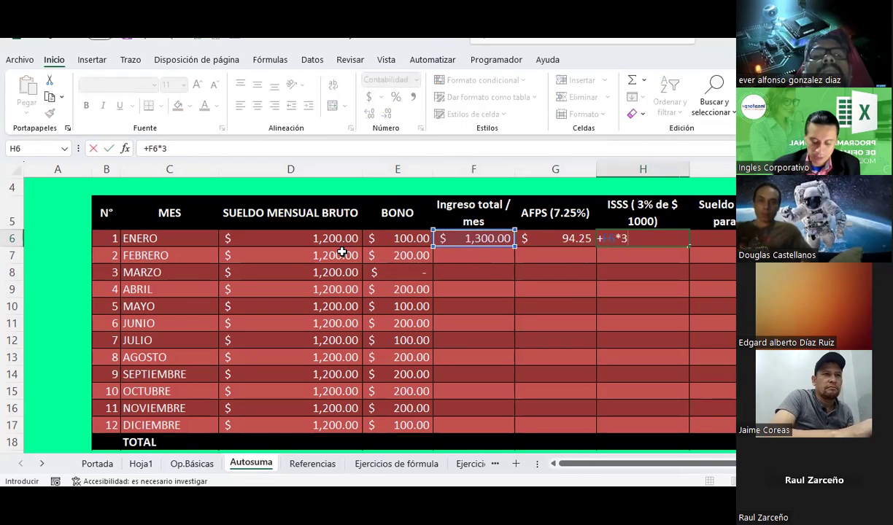
key("Return")
Compute ENERO taxable salary in I6 as =F6-G6-H6
key("Right")
key("Up")
type("+")
key("Left")
key("Left")
key("Left")
type("-")
key("Left")
key("Left")
type("-")
key("Left")
key("Return")
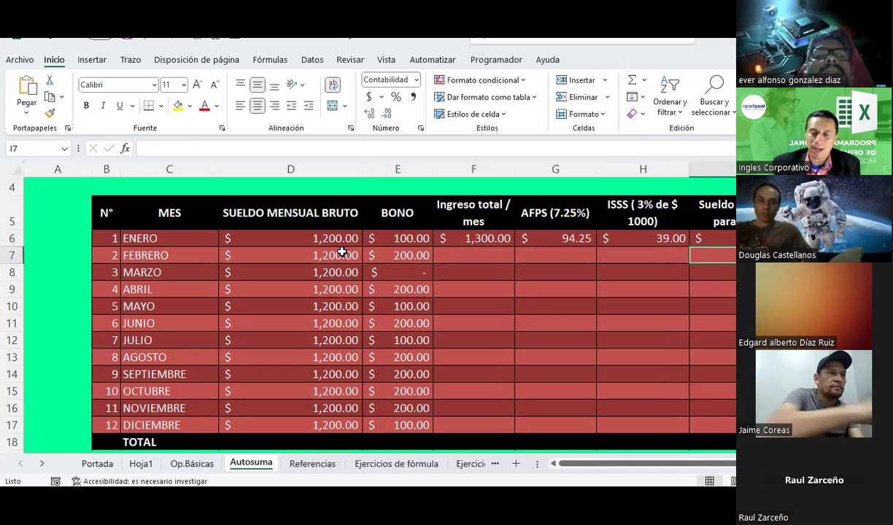
AutoSum the taxable salary total in I18 and fill it left across the TOTAL row to D18
left_click(711, 442)
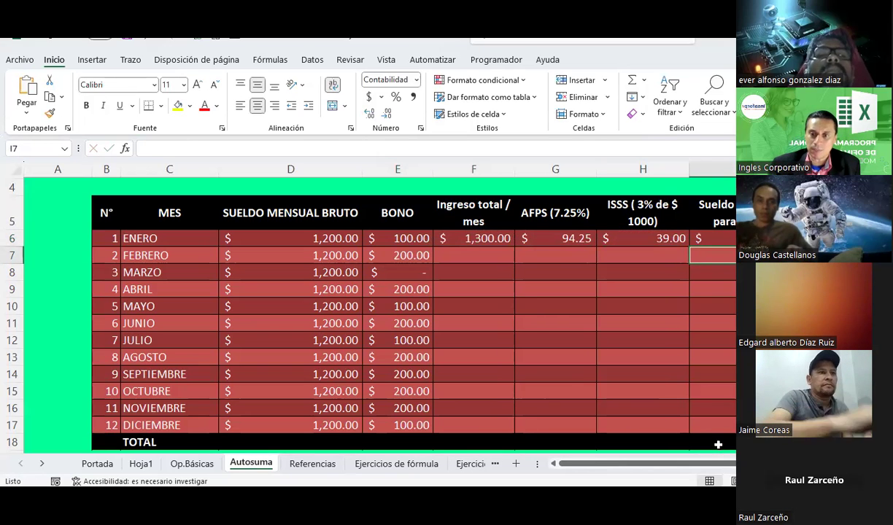
left_click(632, 82)
key("Return")
scroll(408, 314, "down", 2)
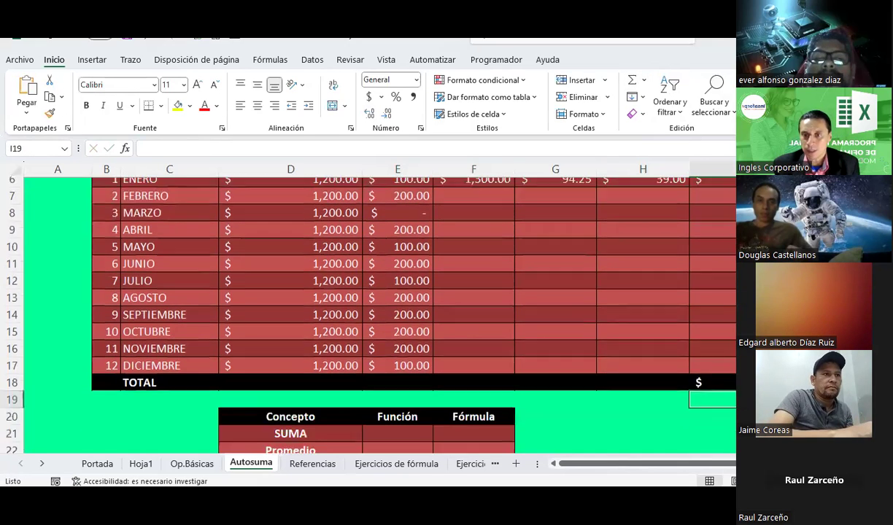
left_click(711, 322)
left_click_drag(733, 330, 292, 325)
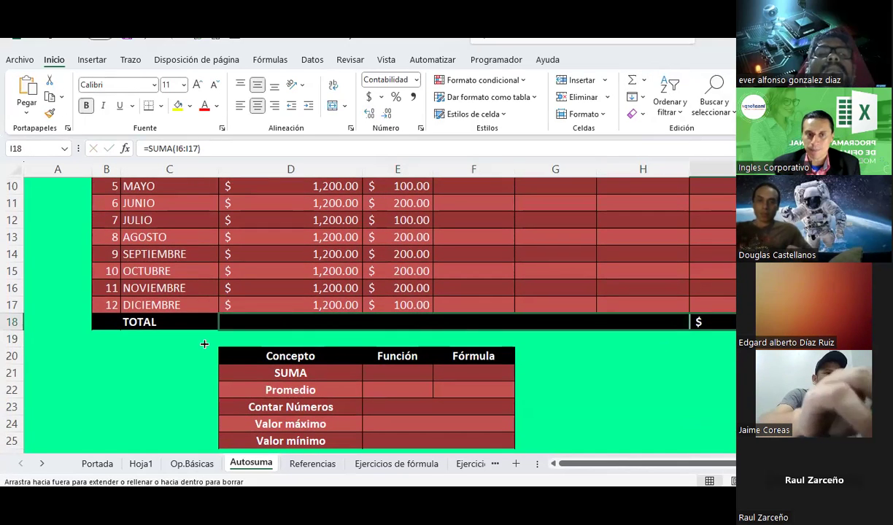
scroll(343, 339, "down", 1)
left_click(370, 320)
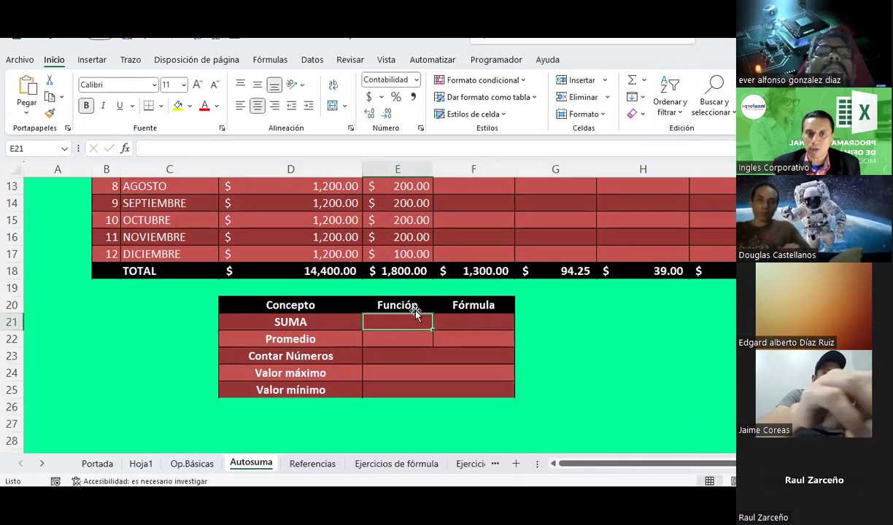
scroll(419, 312, "up", 3)
left_click_drag(711, 220, 711, 423)
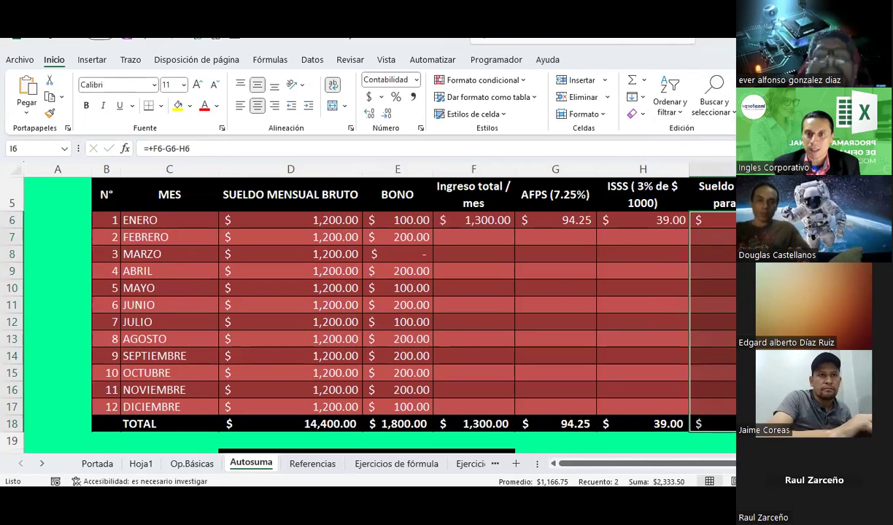
Give I6:I18 a red Contorno outline border through Formato de celdas
right_click(700, 321)
left_click(632, 394)
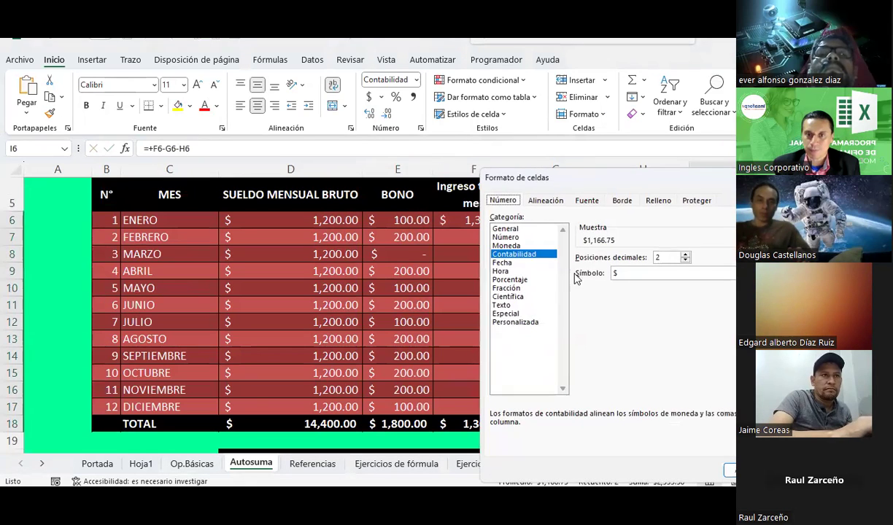
left_click(632, 204)
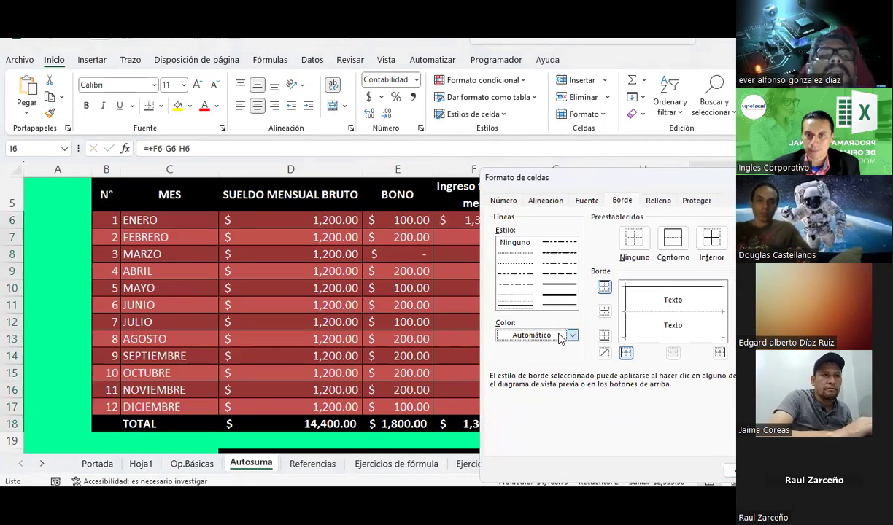
left_click(573, 335)
left_click(632, 238)
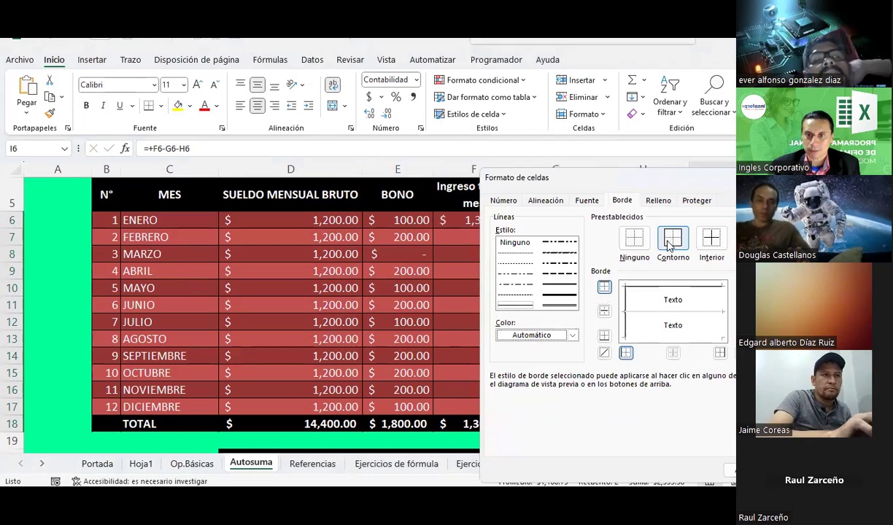
left_click(547, 335)
left_click(513, 258)
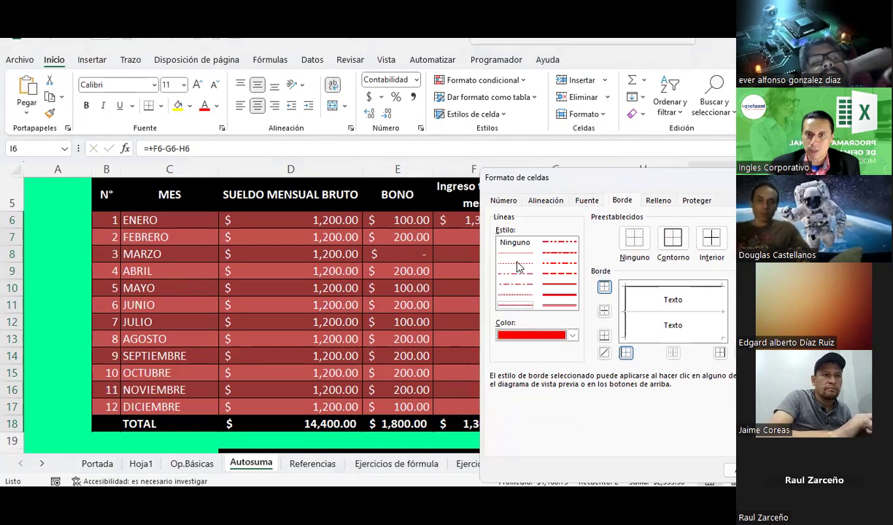
left_click(672, 238)
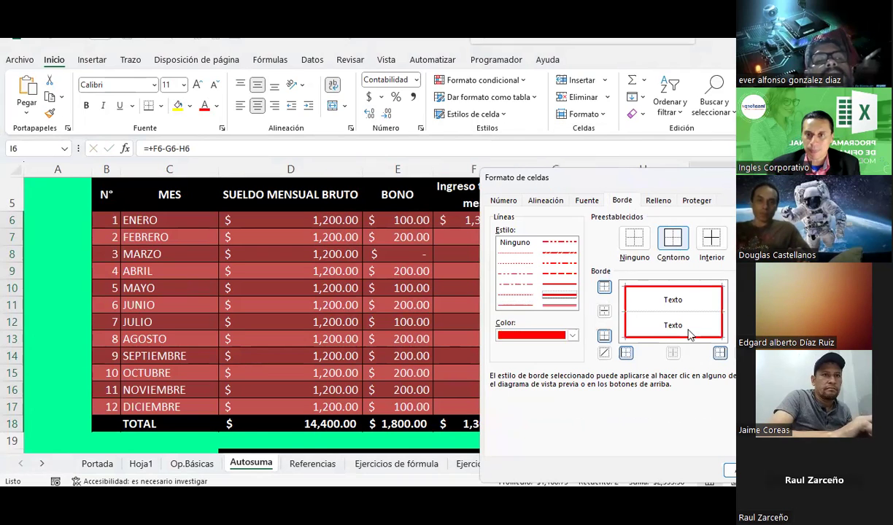
left_click(730, 471)
left_click(712, 289)
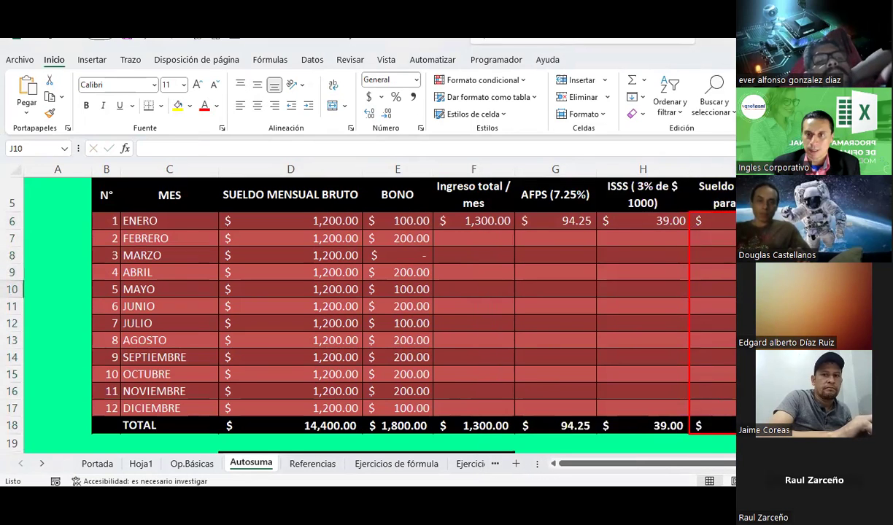
scroll(417, 319, "down", 4)
left_click(398, 275)
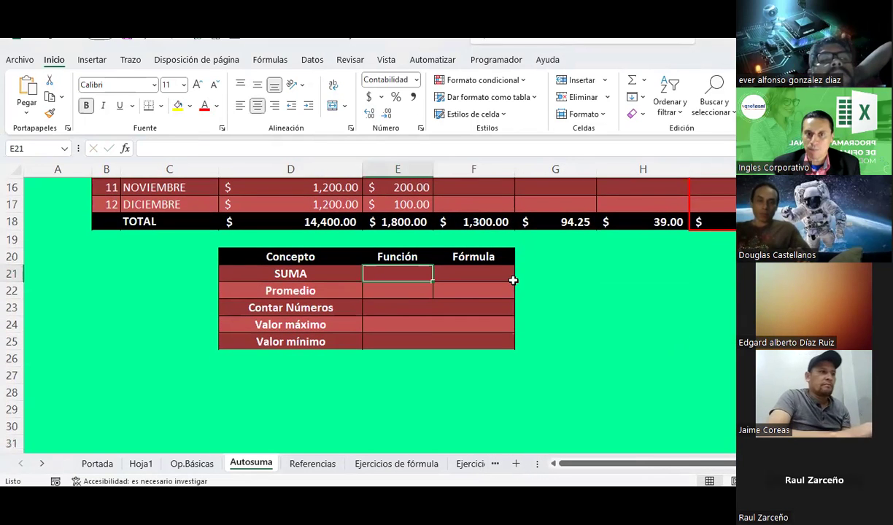
left_click(422, 290)
left_click(472, 324)
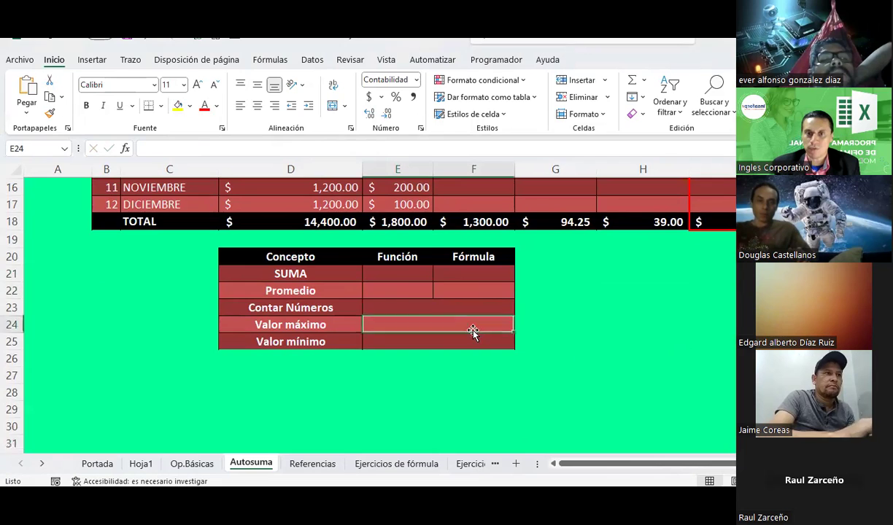
scroll(642, 340, "up", 3)
scroll(642, 333, "up", 2)
left_click_drag(707, 469, 730, 469)
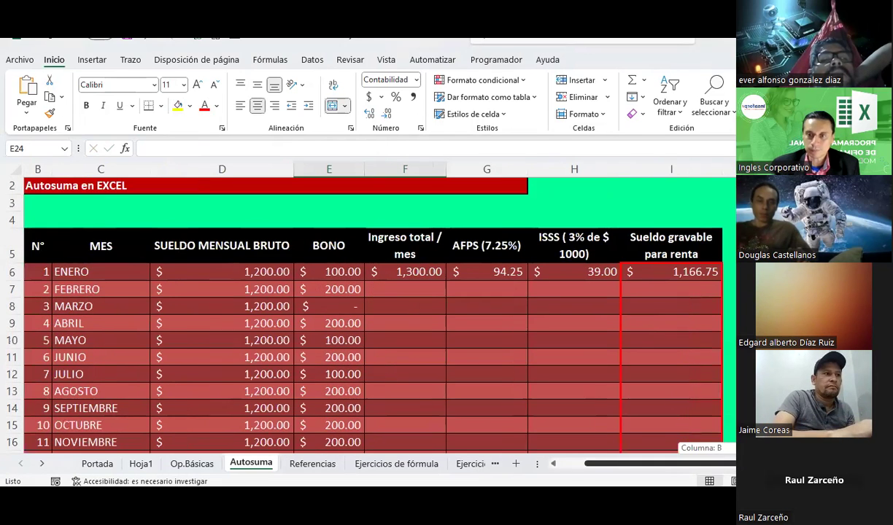
scroll(365, 306, "down", 2)
scroll(570, 339, "right", 2)
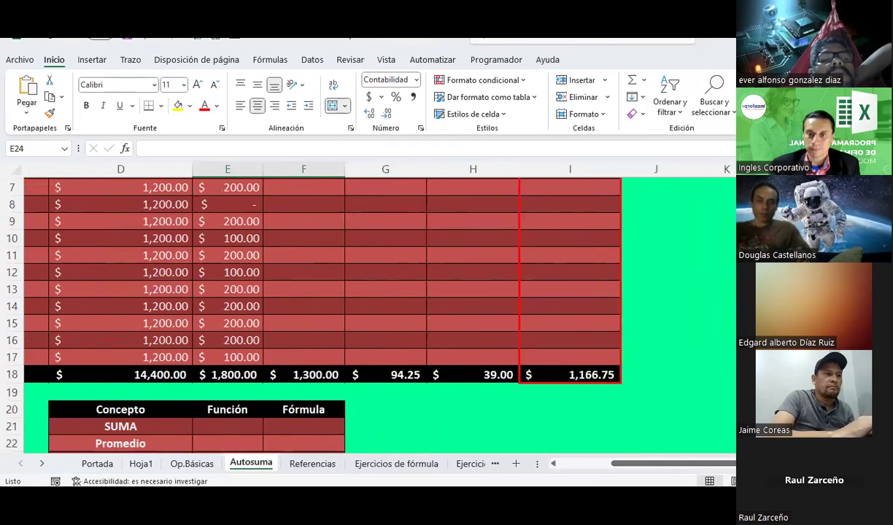
scroll(571, 339, "up", 2)
scroll(570, 339, "down", 1)
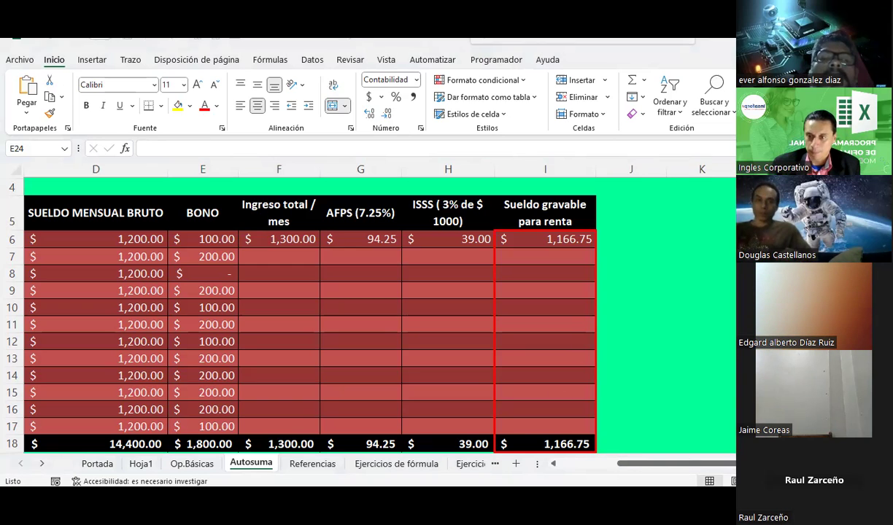
key("shift+Right")
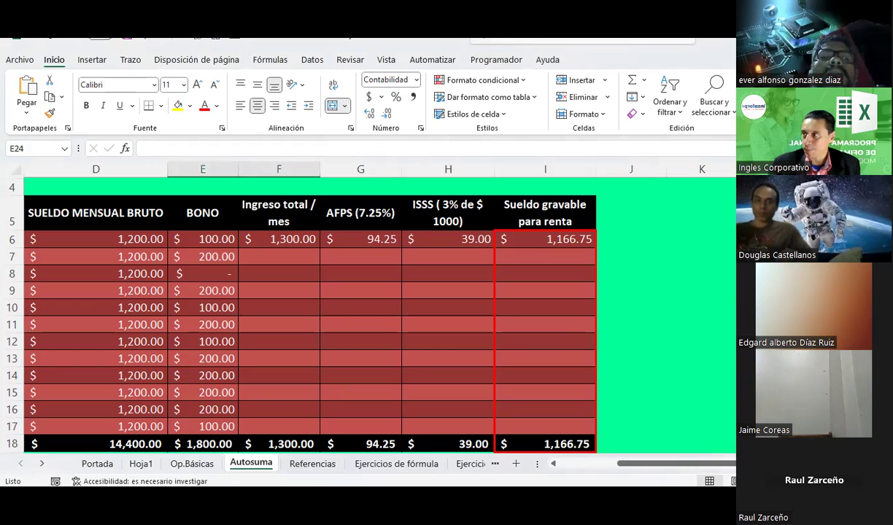
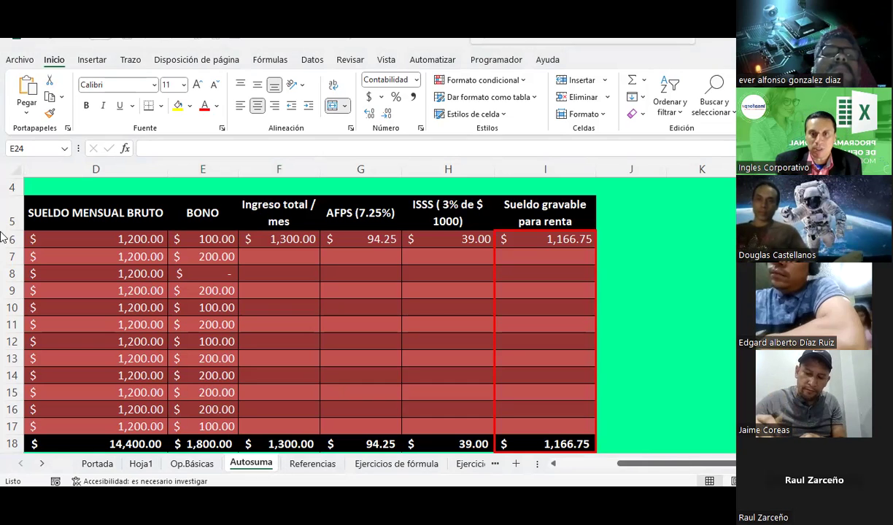
Copy row 6's income, AFPS, ISSS and taxable salary formulas (F6:I6) down to rows 7–17
left_click_drag(305, 239, 530, 240)
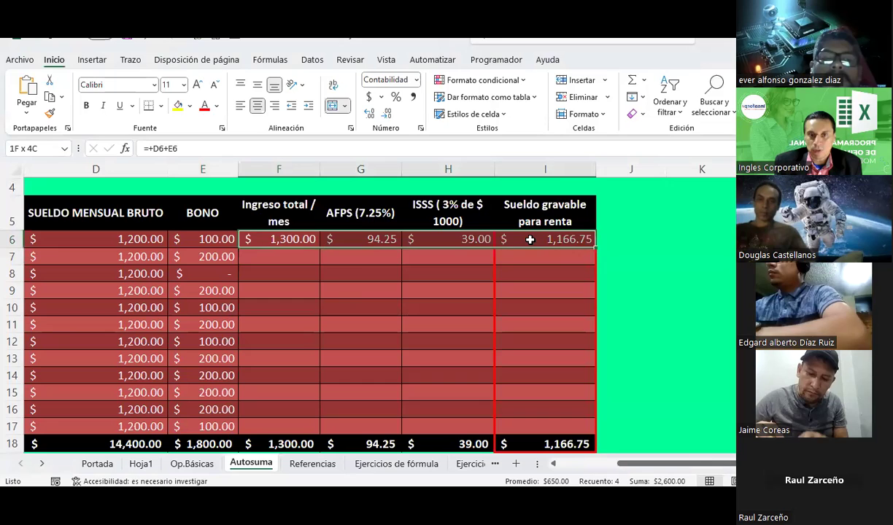
key("ctrl+c")
scroll(408, 241, "down", 2)
mouse_move(275, 204)
left_mouse_down()
mouse_move(493, 291)
mouse_move(556, 372)
left_mouse_up()
right_click(556, 376)
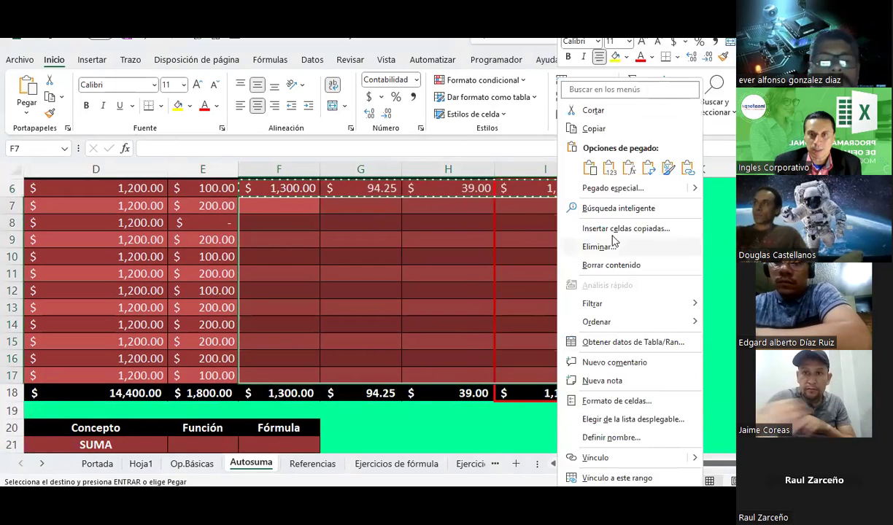
left_click(632, 170)
scroll(414, 359, "up", 2)
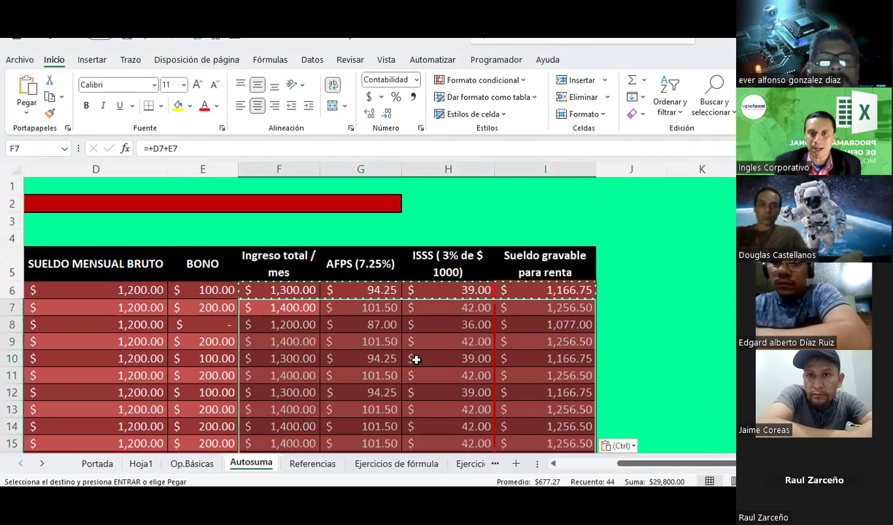
left_click(416, 360)
scroll(415, 360, "down", 2)
scroll(415, 360, "down", 3)
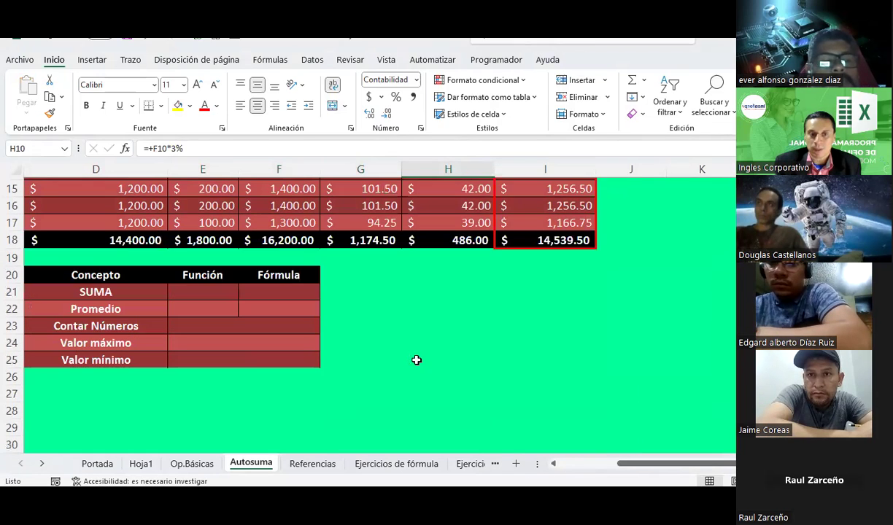
Put an AutoSum of I6:I17 in E21 and widen column E to show $14,539.50
left_click(201, 293)
scroll(610, 268, "up", 1)
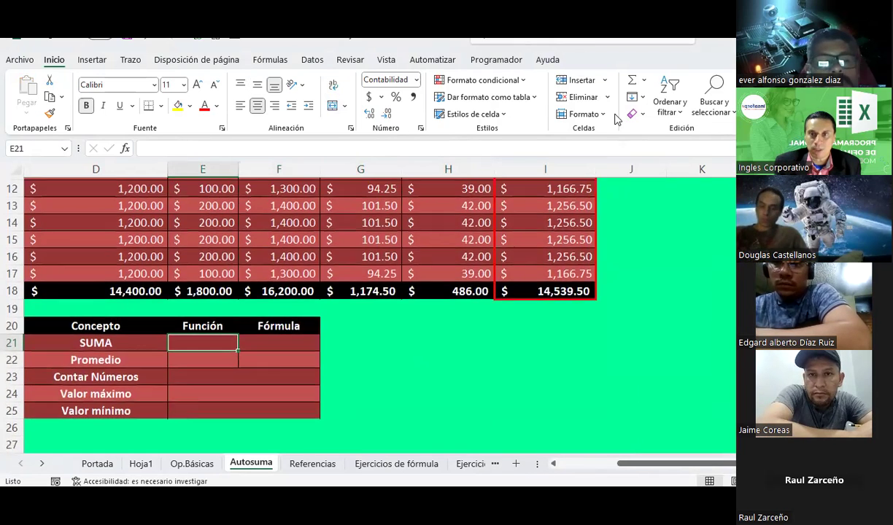
left_click(632, 81)
scroll(569, 274, "up", 2)
scroll(569, 273, "up", 1)
left_click_drag(552, 239, 563, 428)
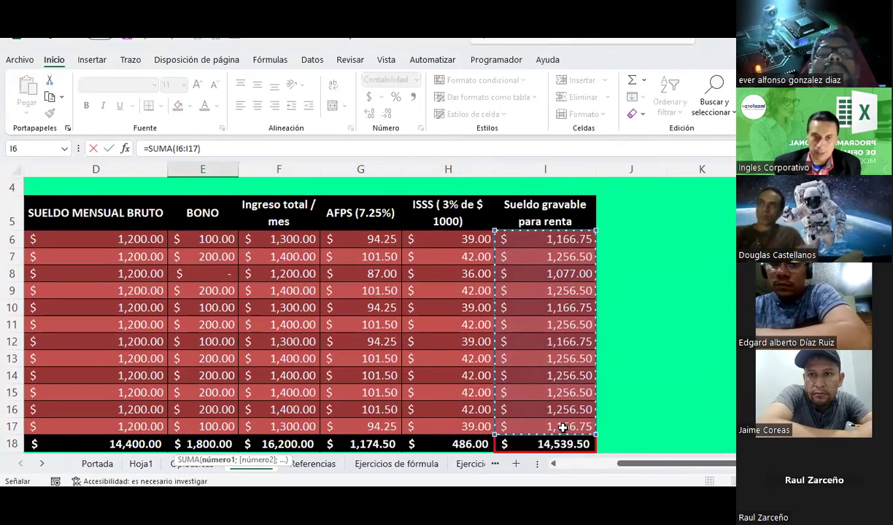
key("Return")
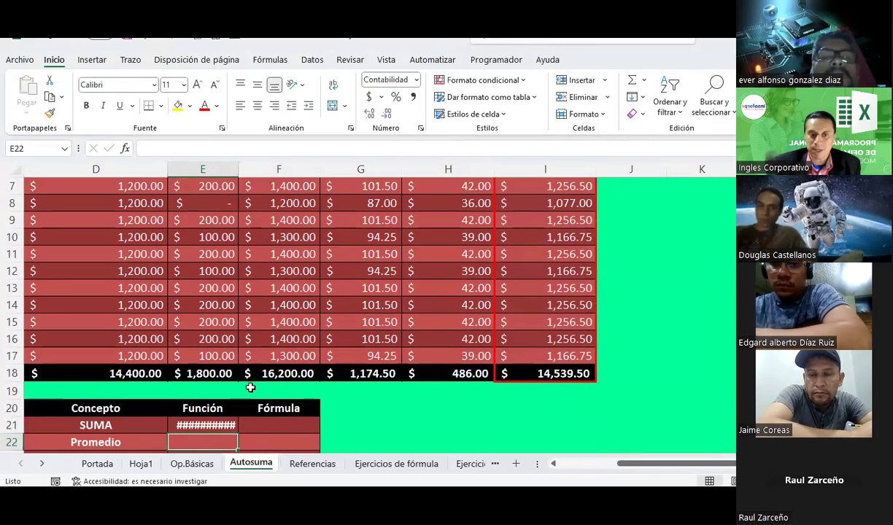
scroll(205, 373, "down", 2)
left_click(205, 322)
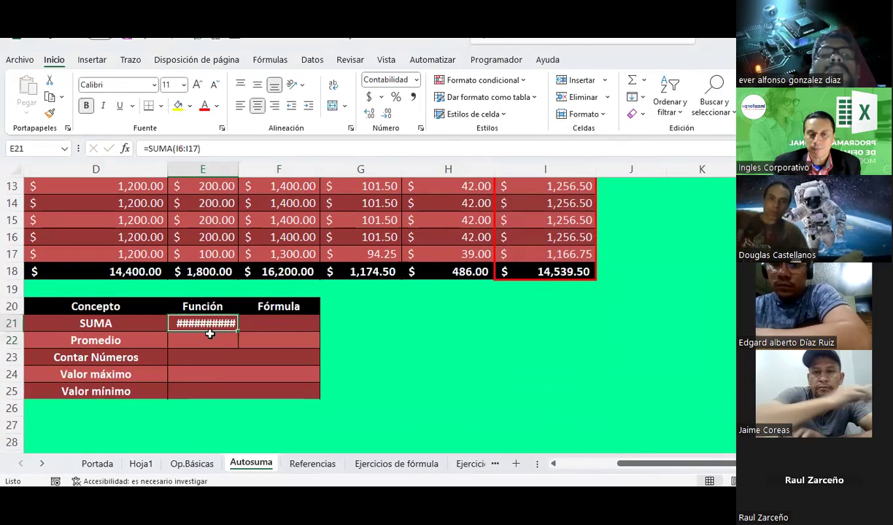
double_click(241, 168)
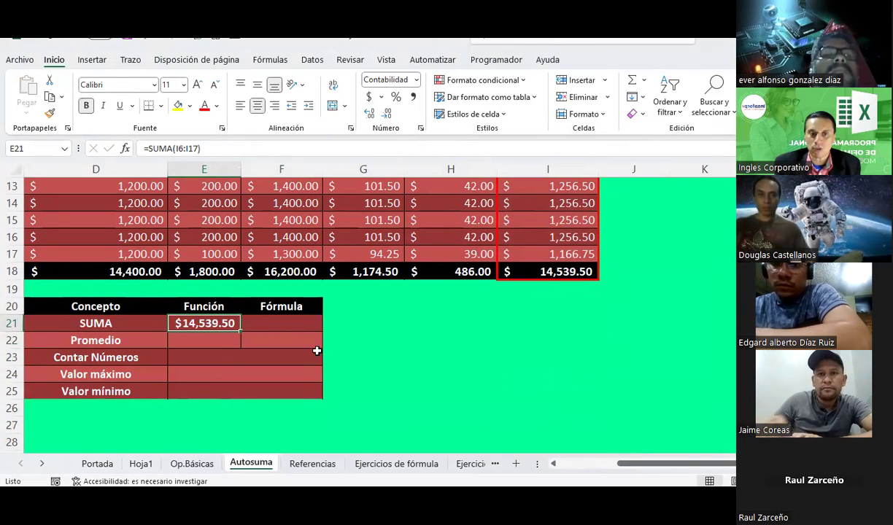
Enter the manual total =I6+I7+…+I17 in F21, giving 14,539.50
left_click(296, 321)
type("=")
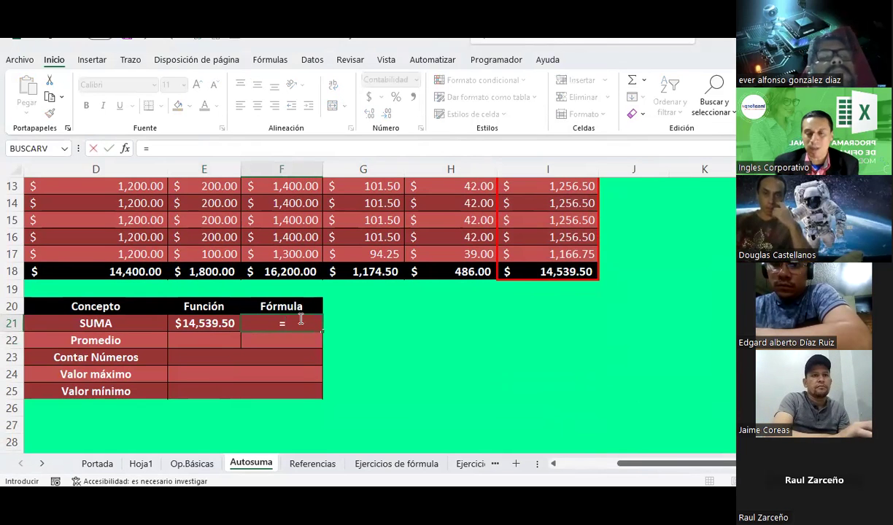
scroll(478, 324, "up", 3)
left_click(547, 219)
type("+")
left_click(549, 237)
type("+")
left_click(549, 253)
left_click(552, 272)
type("+")
left_click(550, 288)
type("+")
left_click(550, 305)
type("+")
left_click(549, 323)
type("+")
left_click(549, 339)
type("+")
left_click(543, 356)
left_click(546, 372)
type("+")
left_click(547, 390)
type("+")
left_click(550, 407)
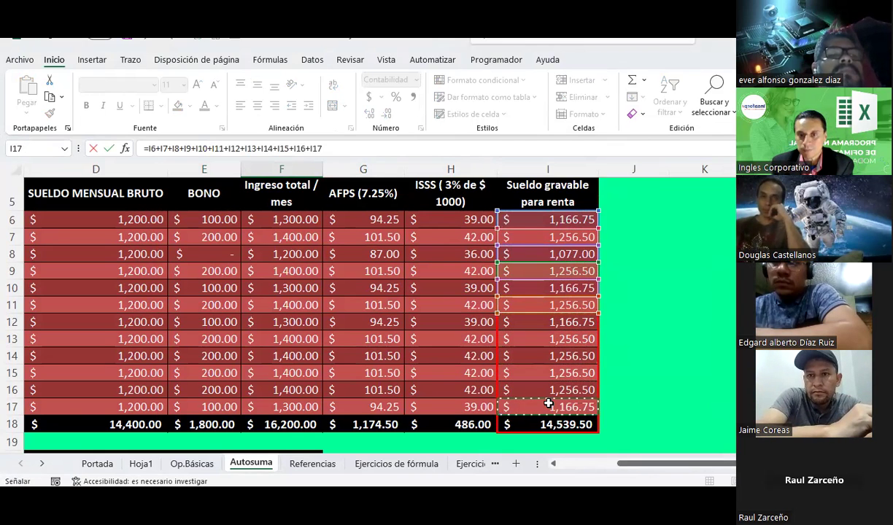
key("Return")
scroll(310, 334, "down", 1)
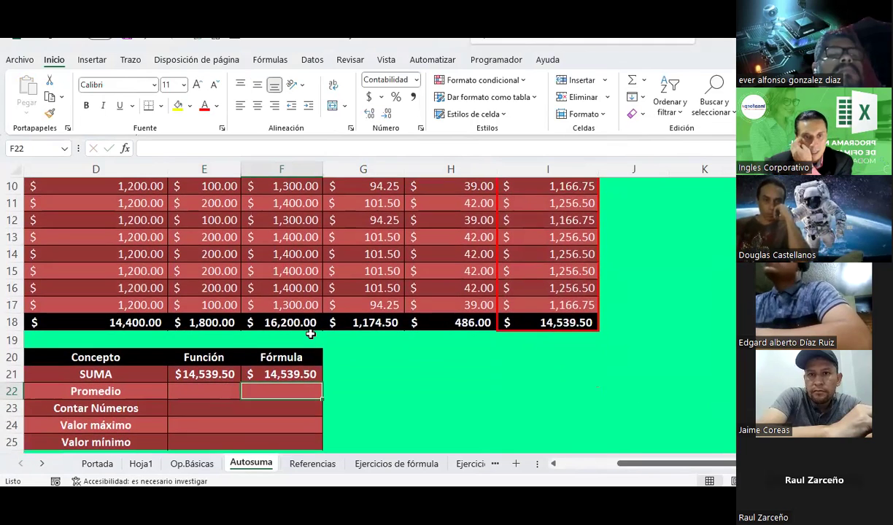
left_click(231, 391)
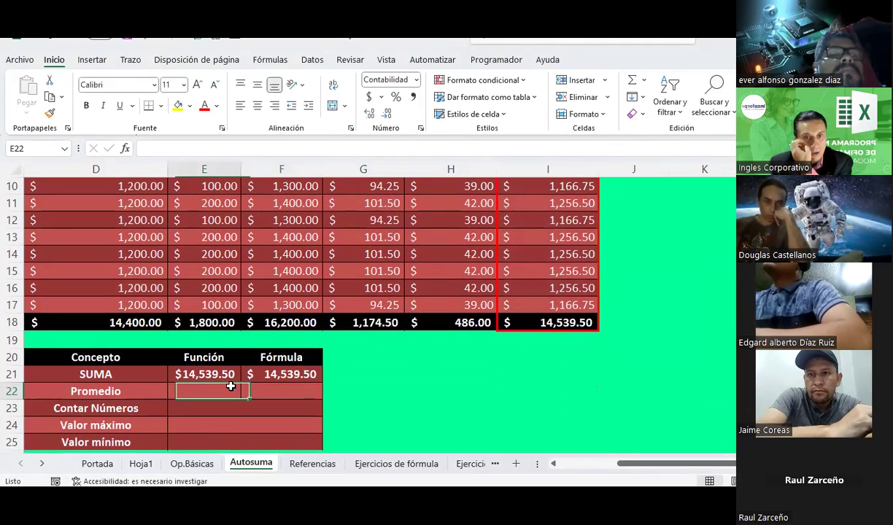
Try an automatic function over I6:I17 in E22, then delete the mistaken sum
left_click(632, 80)
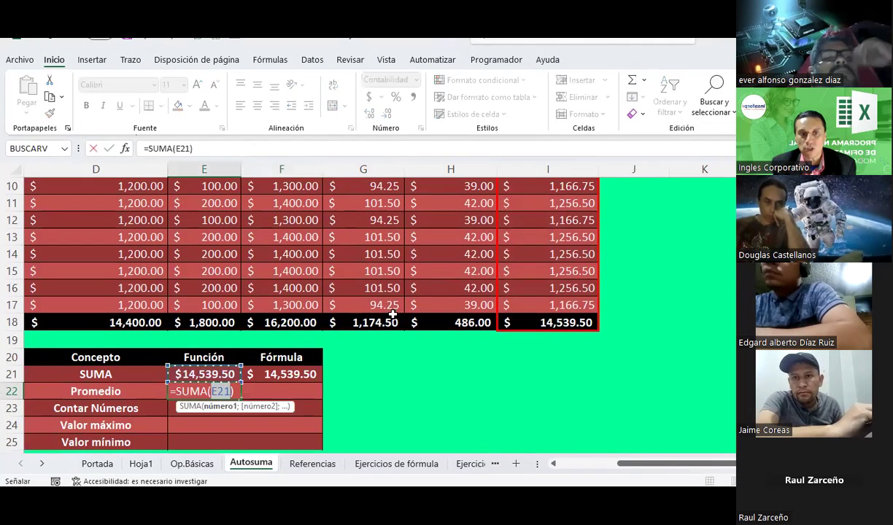
left_click(643, 80)
left_click(667, 117)
scroll(437, 292, "up", 2)
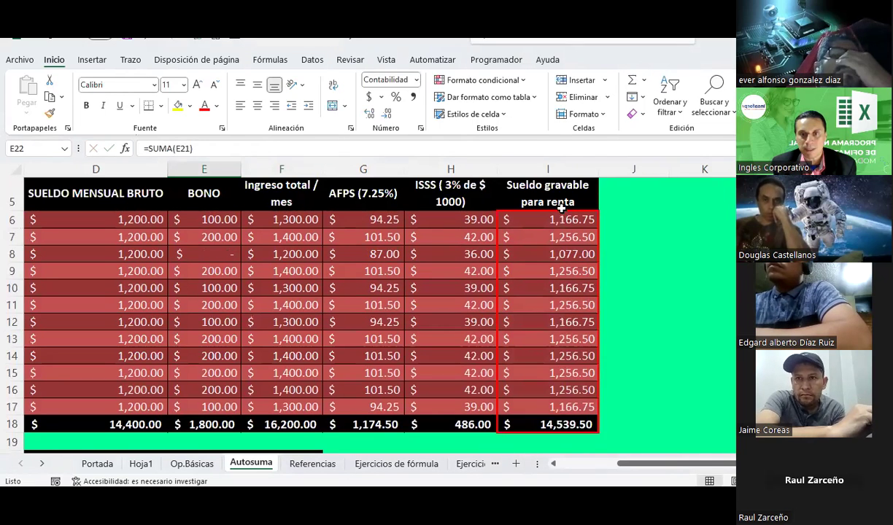
left_click_drag(547, 218, 542, 407)
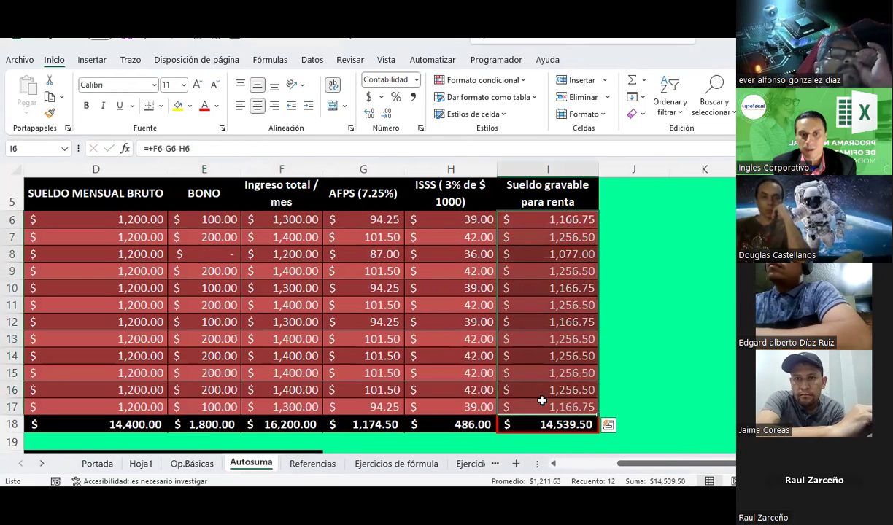
key("Return")
scroll(399, 321, "down", 2)
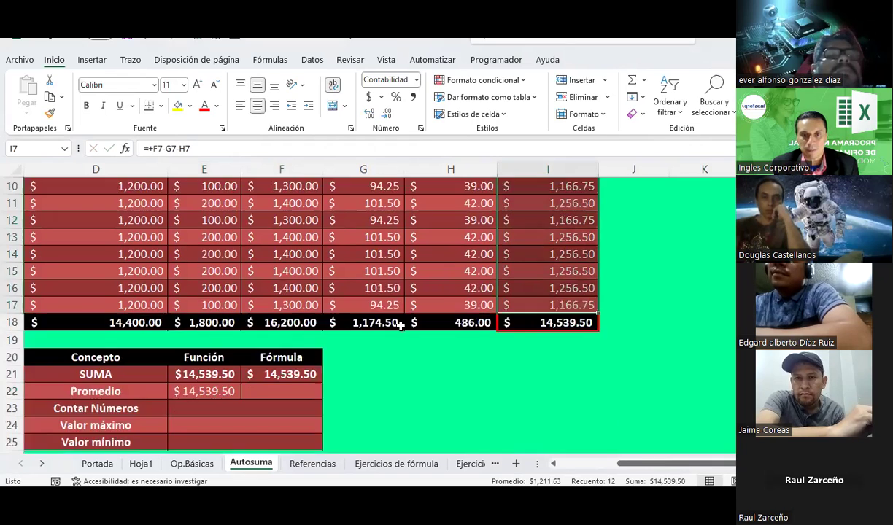
scroll(336, 356, "down", 1)
left_click(207, 345)
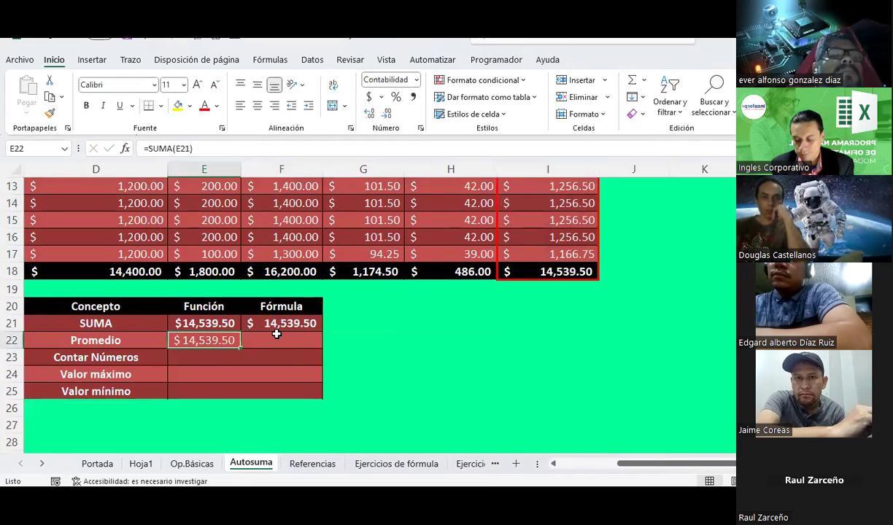
key("Delete")
Insert a Promedio average of I6:I17 in E22, giving $1,211.63
left_click(644, 80)
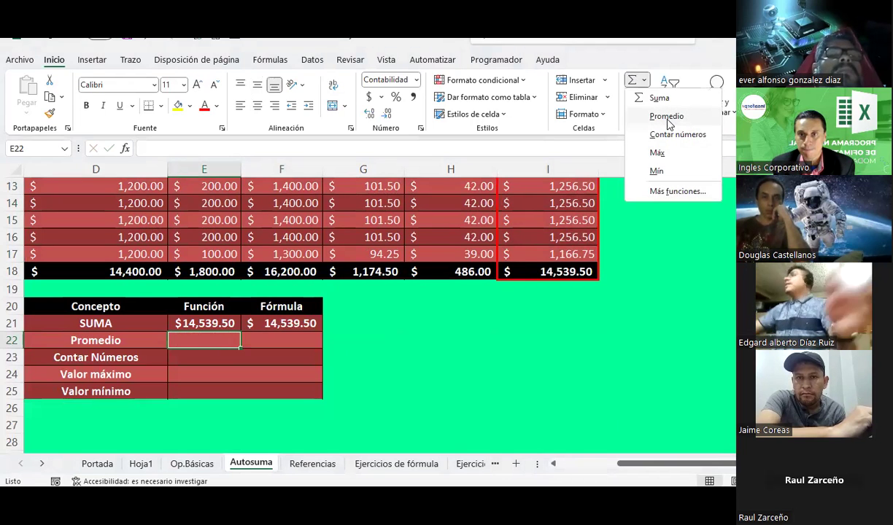
left_click(667, 118)
scroll(511, 295, "up", 2)
scroll(522, 290, "up", 2)
left_click_drag(522, 270, 541, 406)
key("Return")
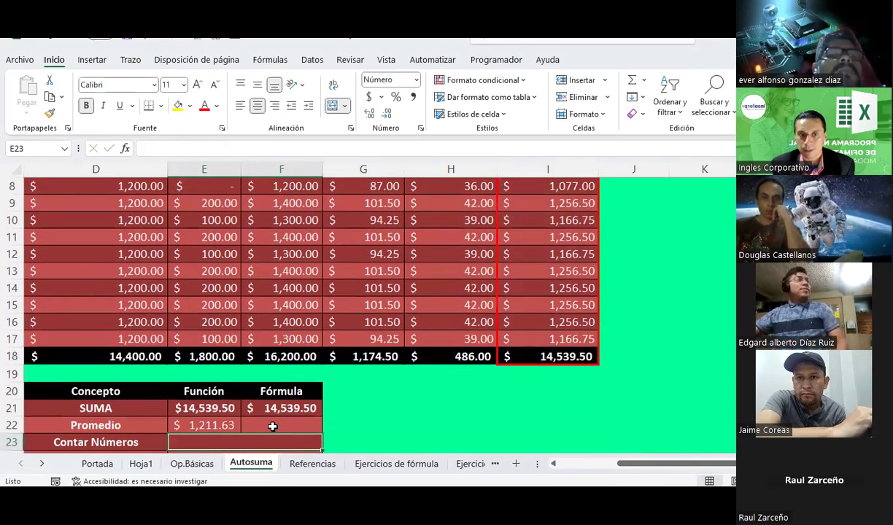
left_click(272, 426)
Start the F22 average formula as =(I6+I7+I8+I11+…+I17 inside parentheses
type("=(")
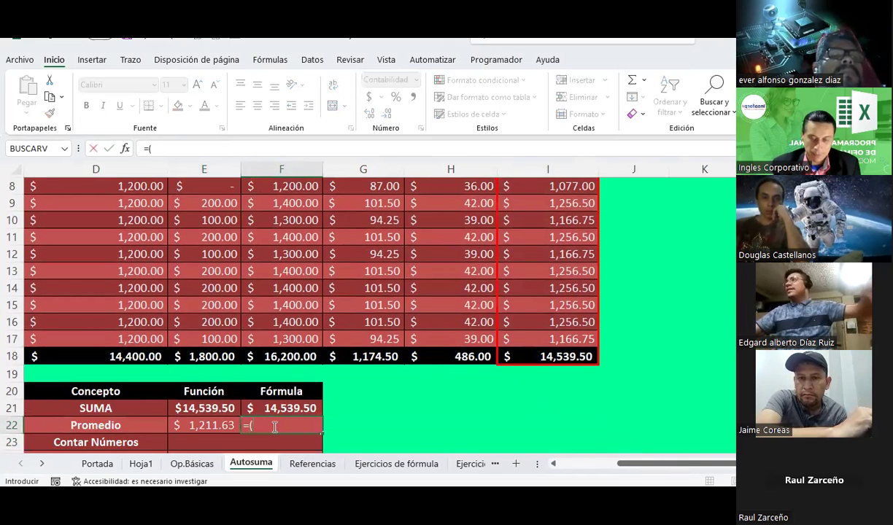
scroll(344, 361, "up", 2)
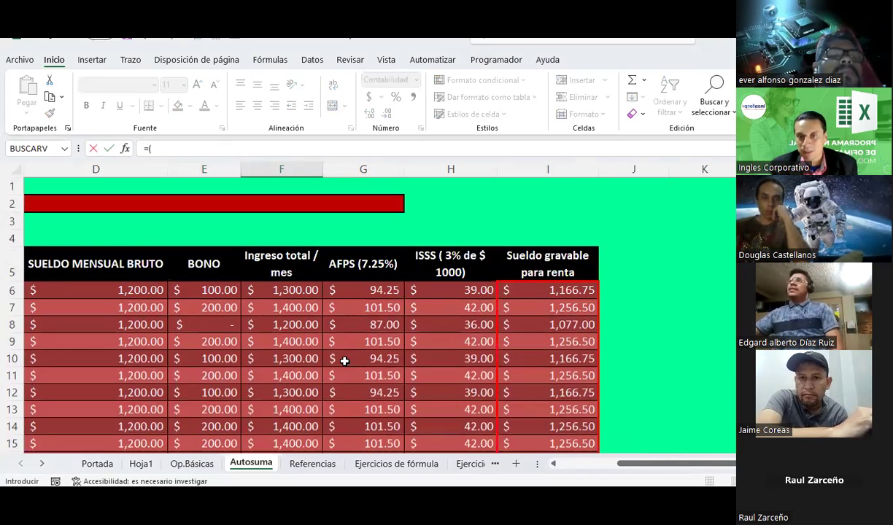
left_click(532, 291)
type("+")
left_click(538, 308)
type("+")
left_click(540, 323)
type("+")
left_click(534, 375)
type("+")
left_click(536, 393)
type("+")
left_click(537, 407)
type("+")
scroll(534, 423, "down", 1)
left_click(522, 375)
type("+")
left_click(533, 392)
type("+")
left_click(536, 412)
type("+")
left_click(534, 425)
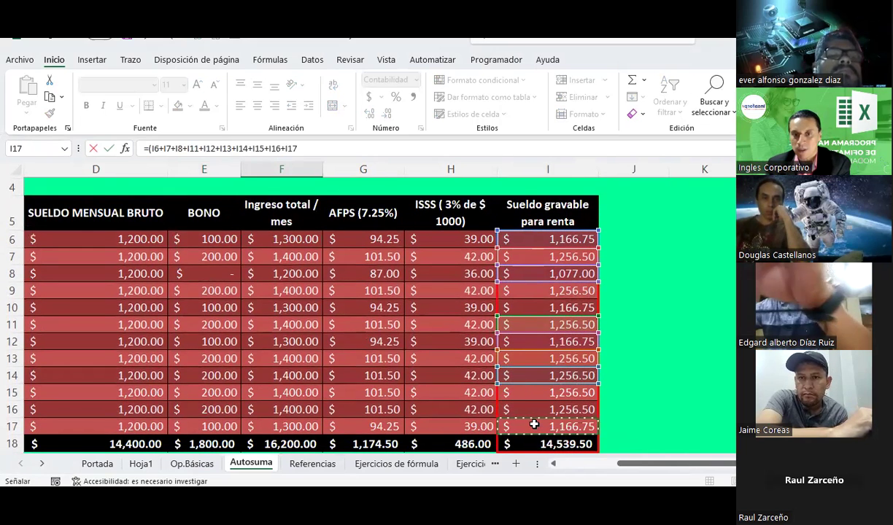
type("+")
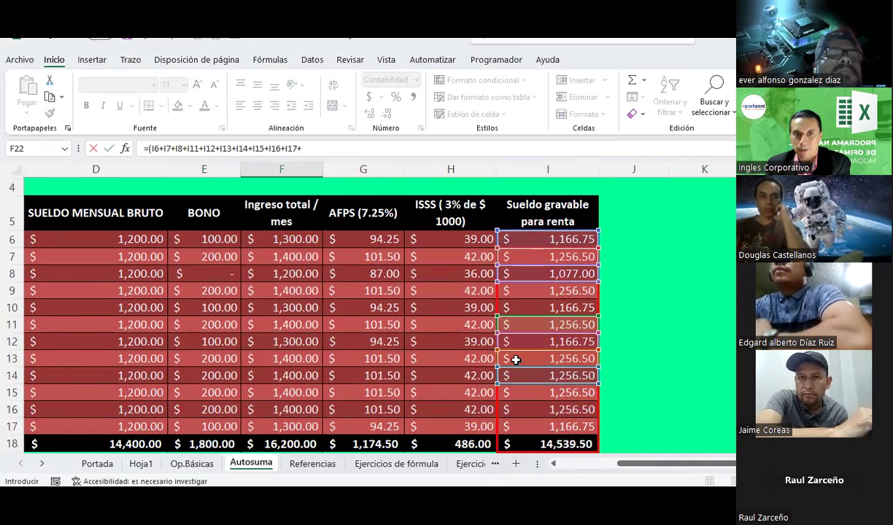
scroll(525, 398, "down", 1)
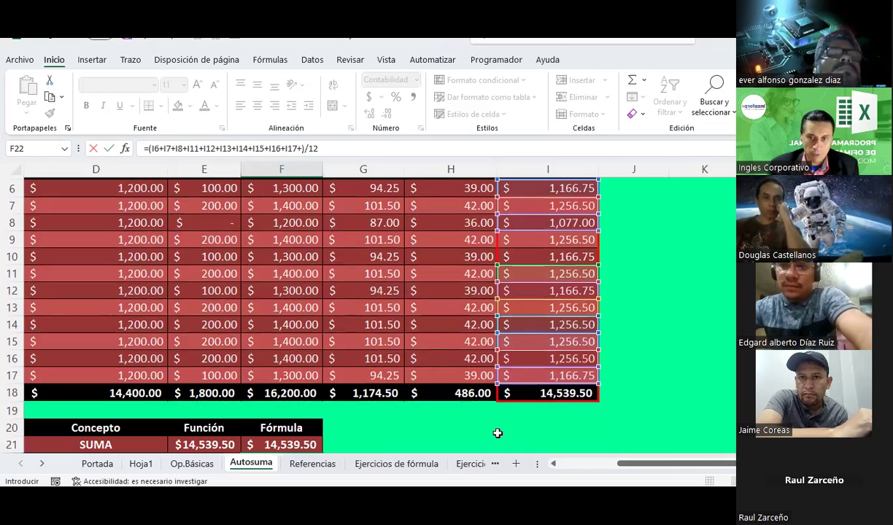
Remove the stray trailing plus sign to clear the formula error in F22
key("Return")
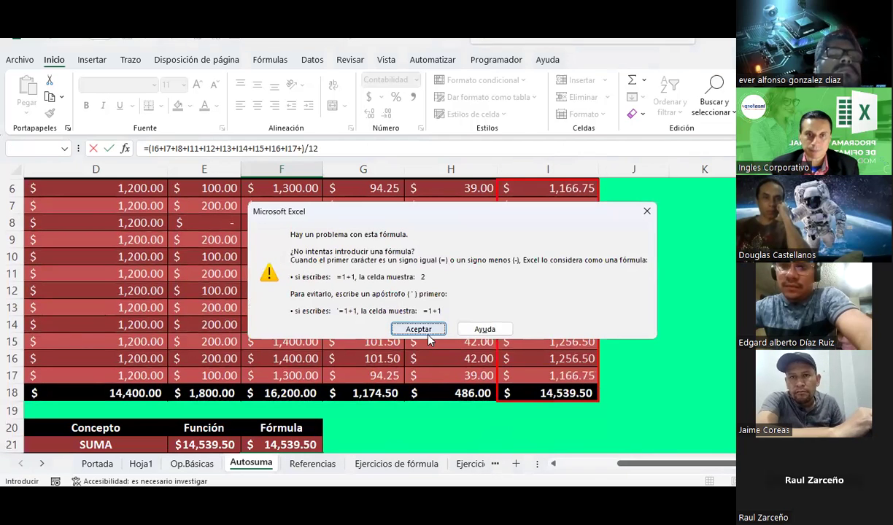
left_click(427, 335)
left_click(296, 149)
key("BackSpace")
key("Return")
scroll(280, 357, "down", 1)
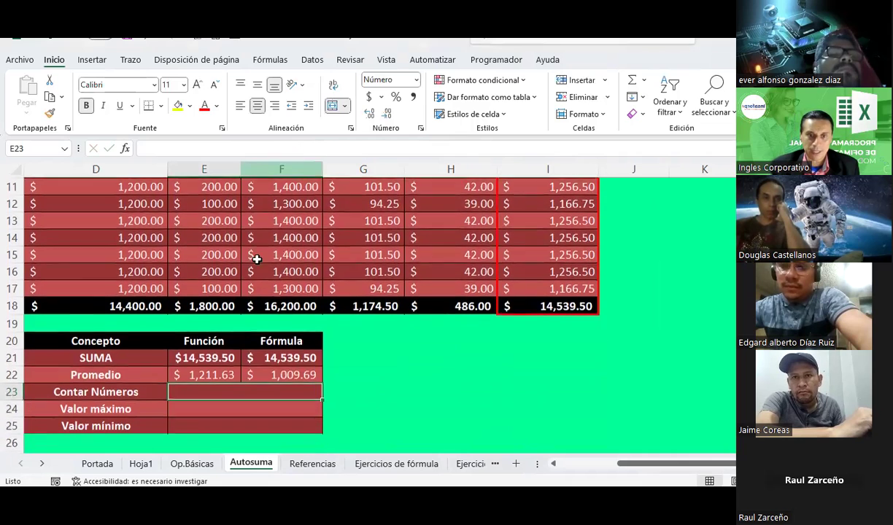
left_click(279, 357)
left_click(282, 374)
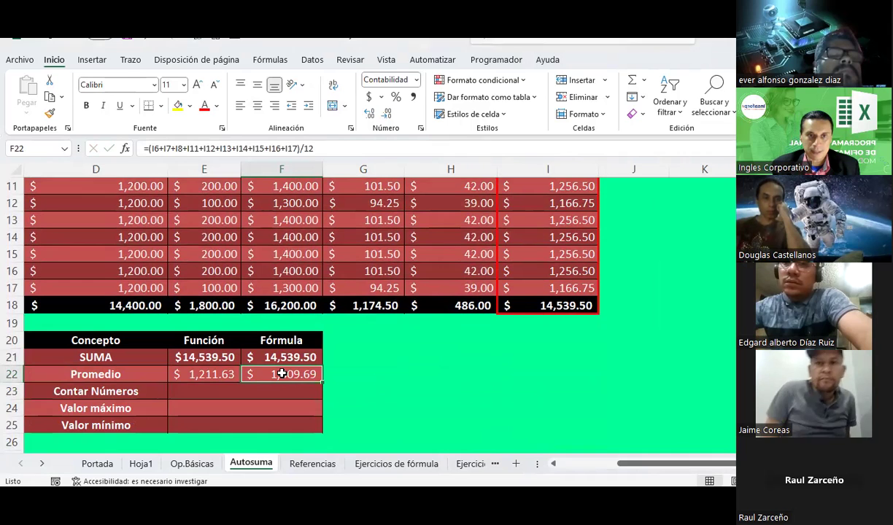
Add the missing I9 and I10 to the F22 average so it returns $1,211.63
key("F2")
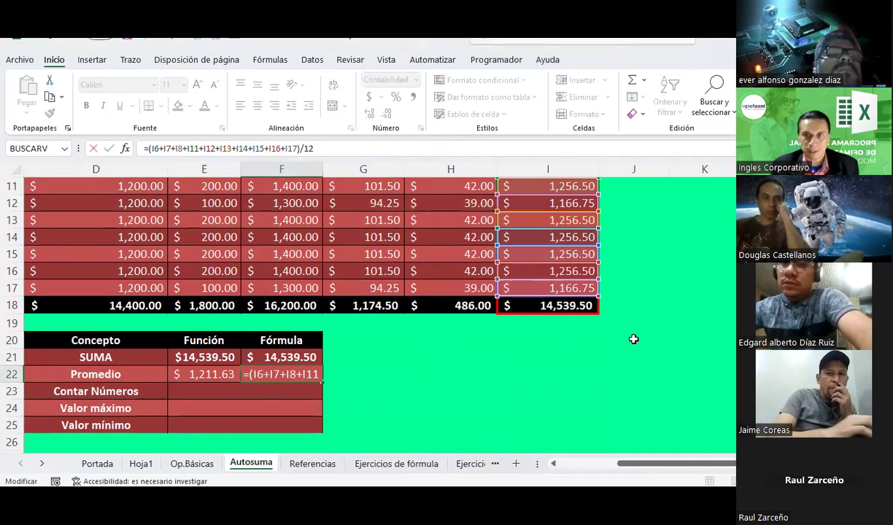
scroll(633, 339, "up", 2)
left_click(538, 253)
type("+")
left_click(534, 271)
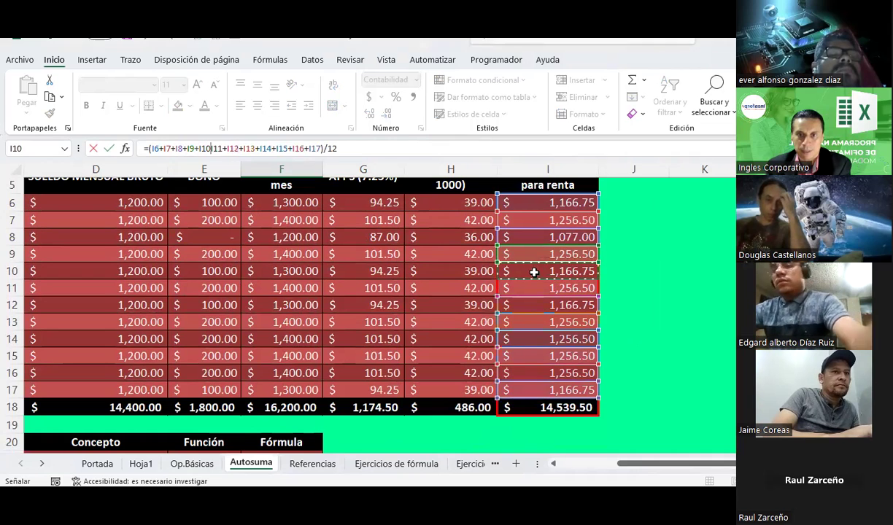
type("+")
key("Return")
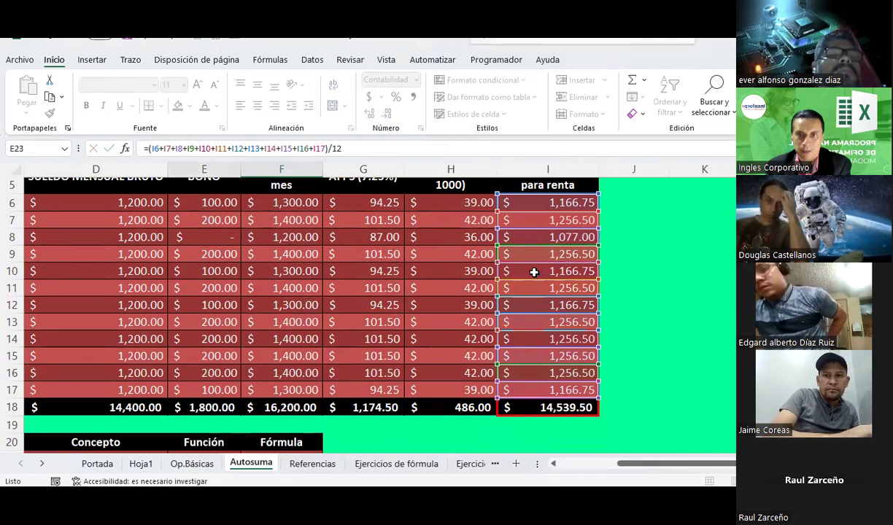
left_click(271, 321)
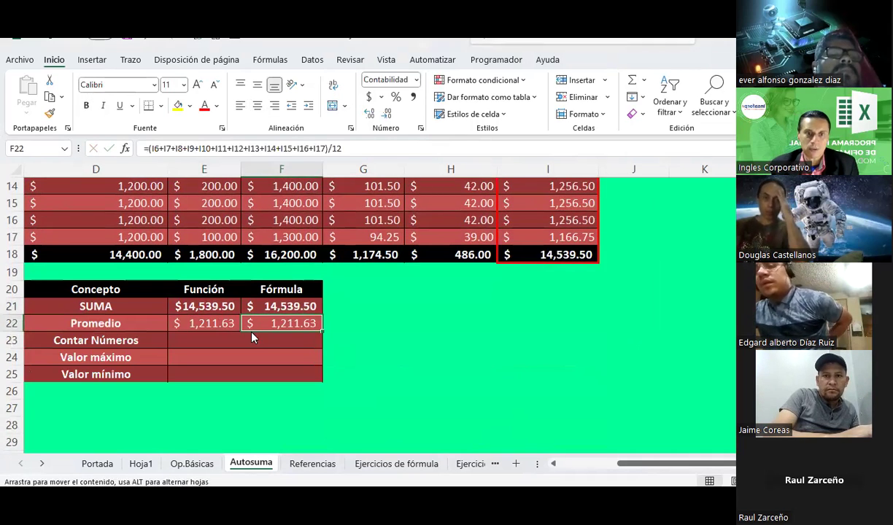
Count the numbers in I6:I17 in E23 with Contar números, giving 12
left_click(248, 340)
left_click(644, 80)
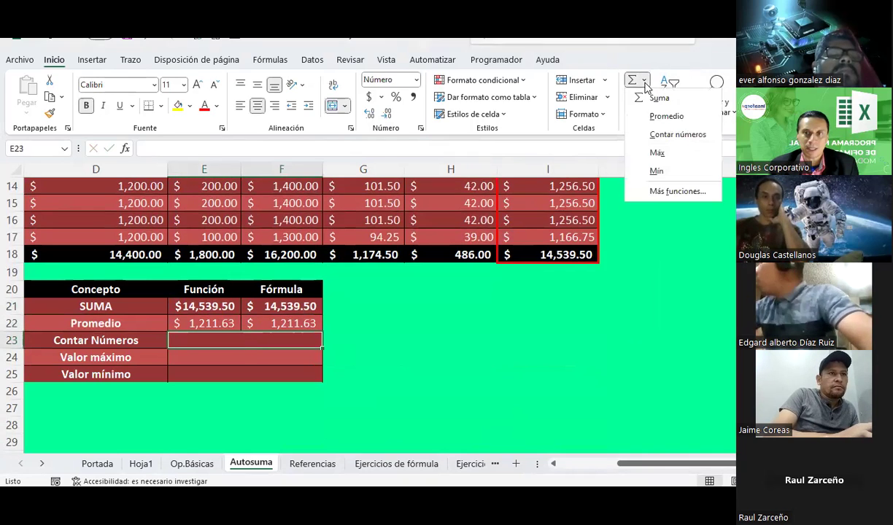
left_click(635, 142)
scroll(567, 293, "up", 3)
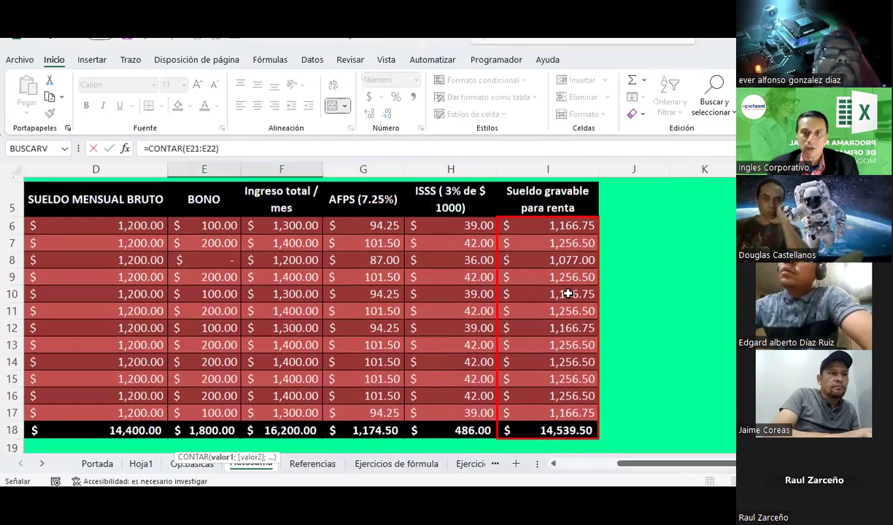
left_click_drag(563, 253, 556, 443)
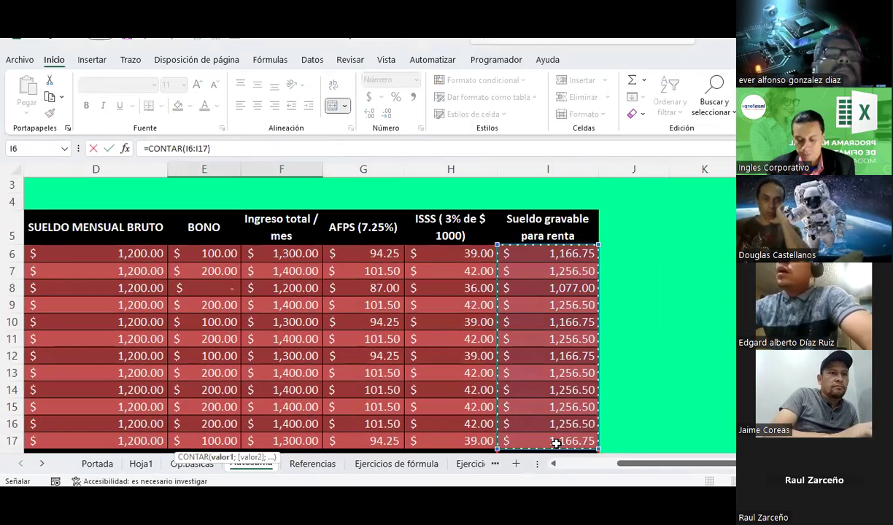
key("Return")
scroll(353, 391, "down", 1)
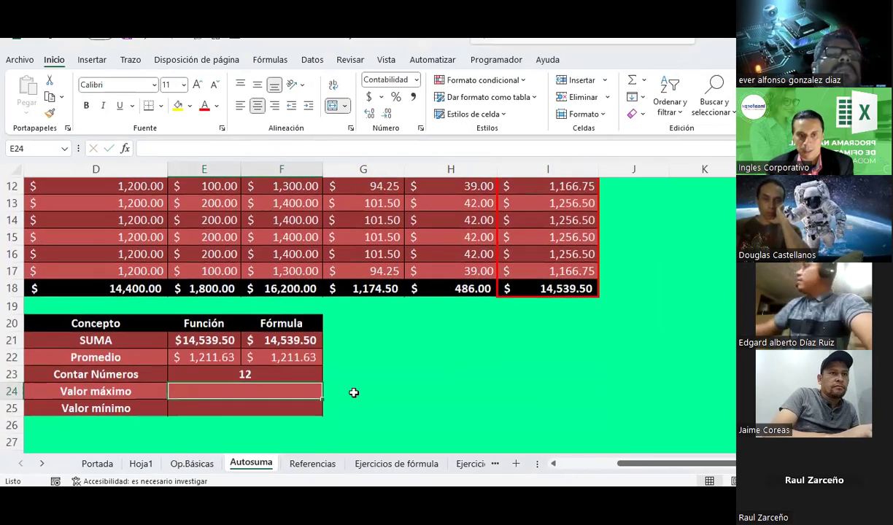
Put the maximum of I6:I17 in E24, giving $1,256.50
left_click(643, 81)
left_click(660, 152)
scroll(682, 255, "up", 2)
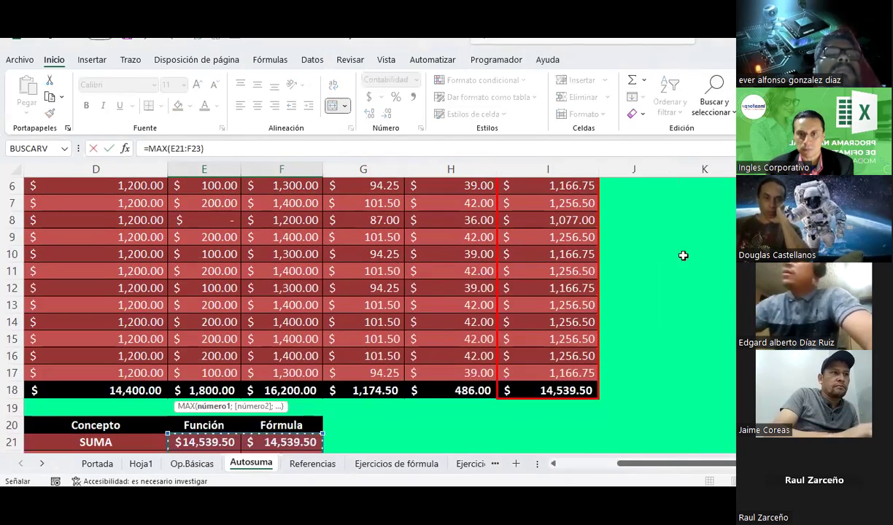
scroll(572, 253, "up", 1)
left_click_drag(554, 237, 554, 423)
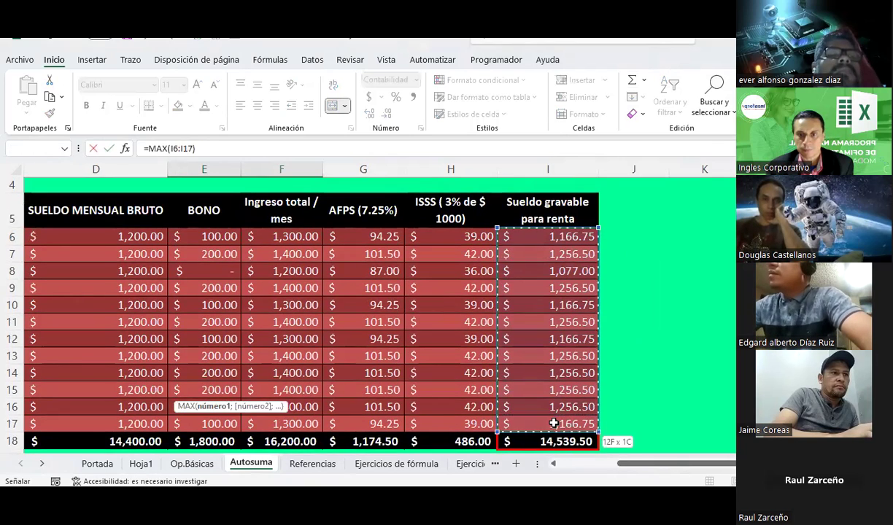
key("Return")
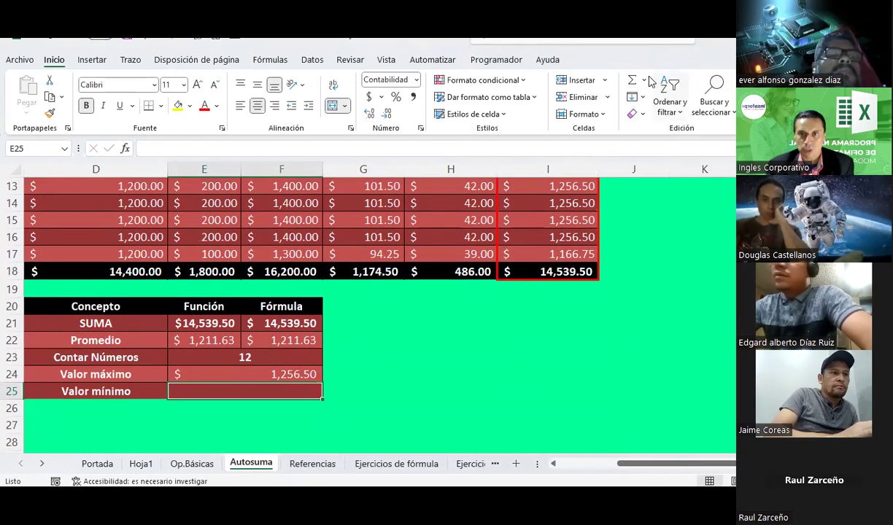
Put the minimum of I6:I17 in E25, giving $1,077.00, and check both formulas
left_click(644, 81)
left_click(660, 170)
scroll(510, 244, "up", 2)
scroll(536, 244, "up", 1)
left_click_drag(554, 219, 527, 409)
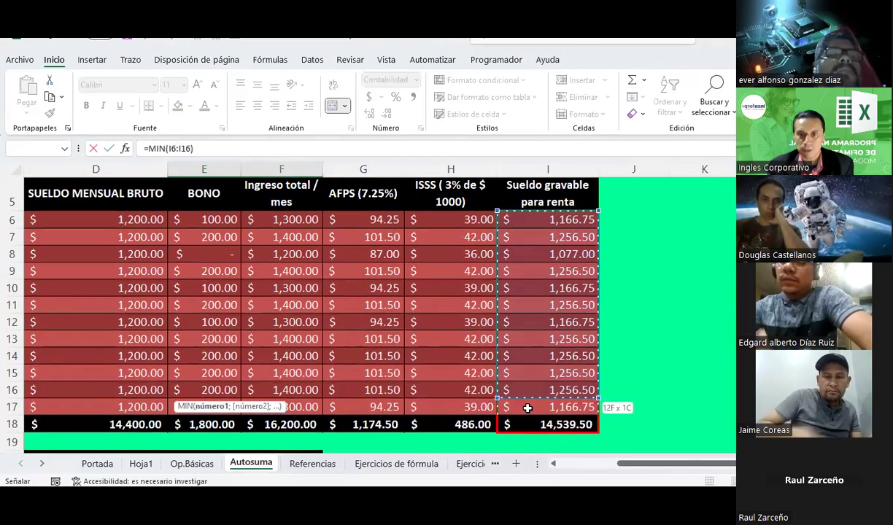
key("Return")
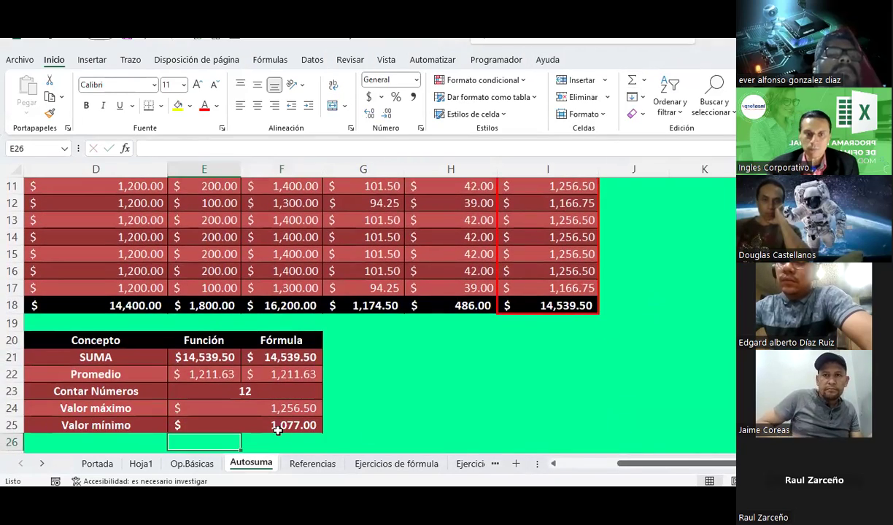
left_click(280, 420)
left_click(279, 409)
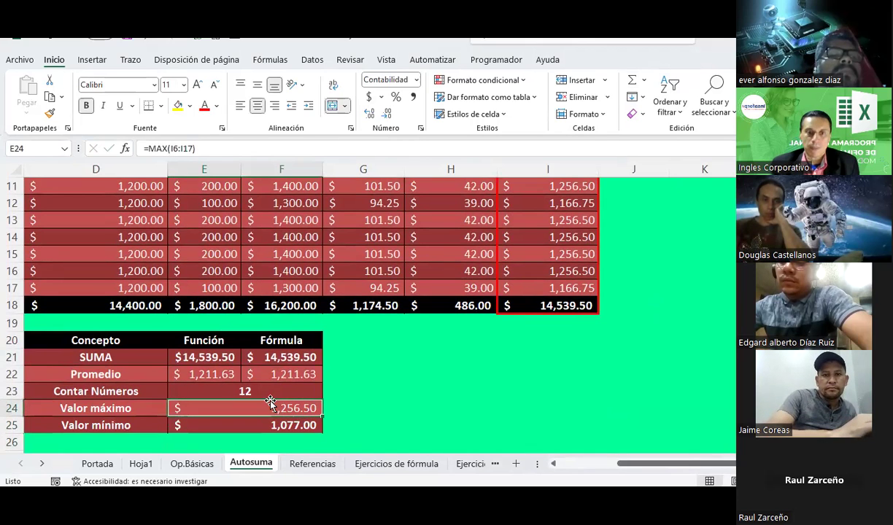
Leave the summary table and go to the Referencias product sales table sheet
scroll(511, 343, "up", 2)
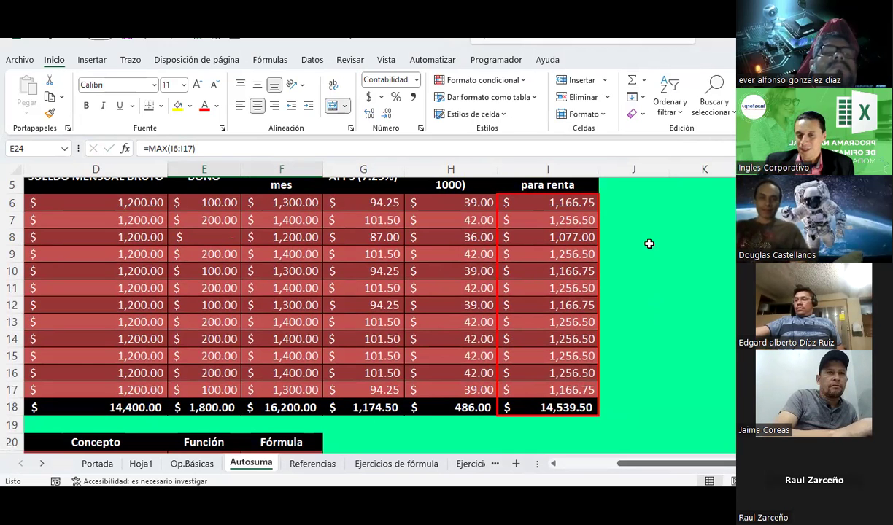
left_click(650, 244)
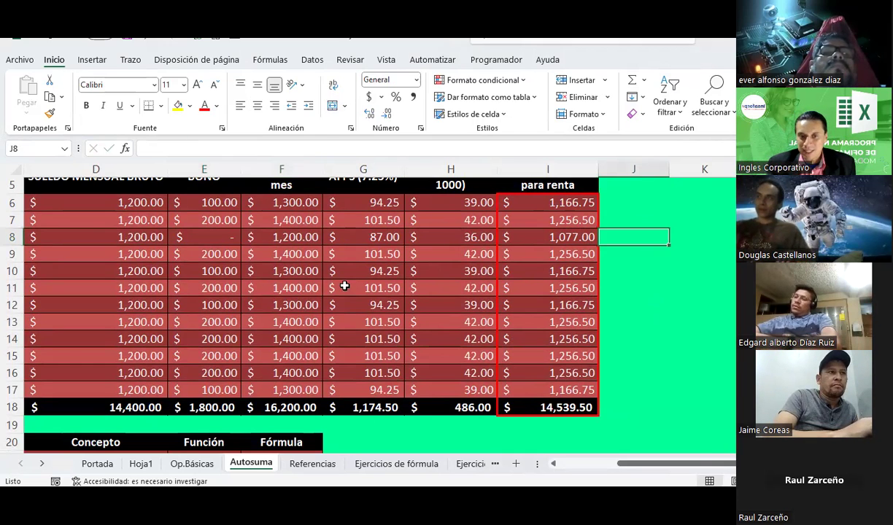
left_click(312, 464)
scroll(362, 368, "up", 1)
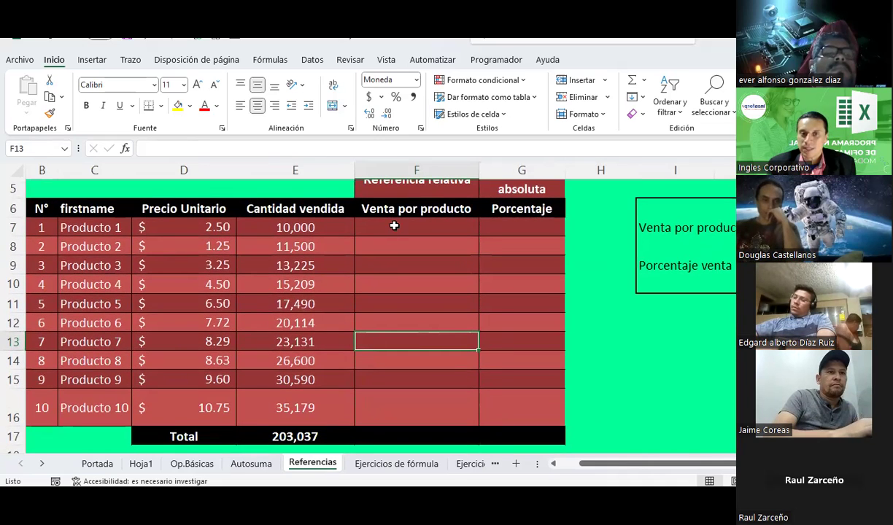
Enter =D7*E7 in F7 and copy the sales formula down to F8:F16
left_click(394, 226)
type("=")
key("Left")
key("Left")
type("*")
key("Right")
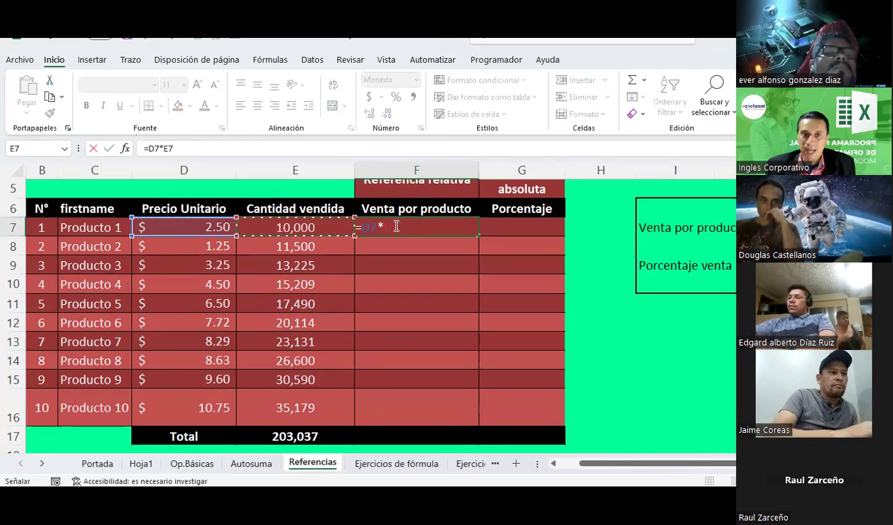
key("ctrl+Return")
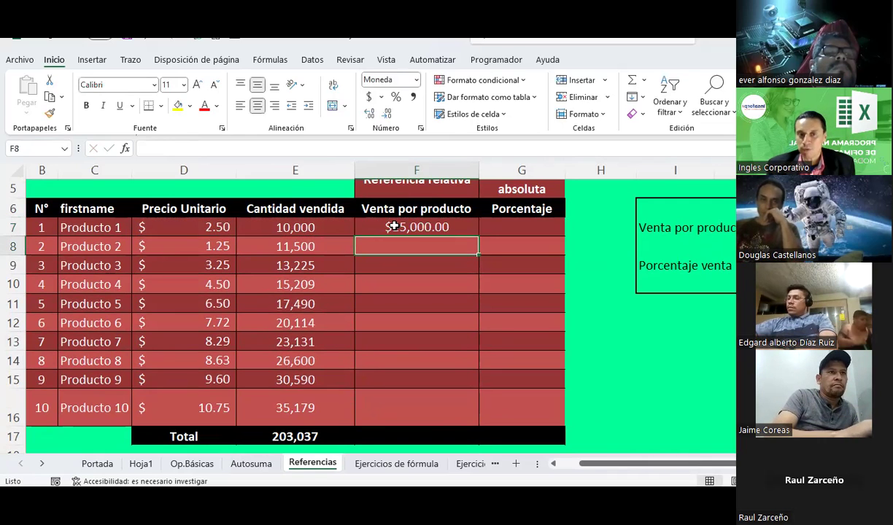
key("ctrl+c")
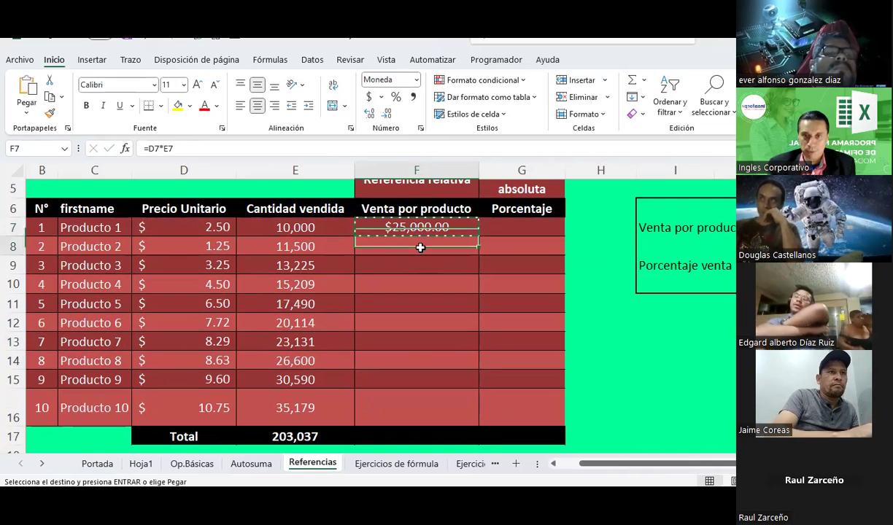
left_click_drag(420, 246, 411, 419)
right_click(413, 417)
left_click(465, 168)
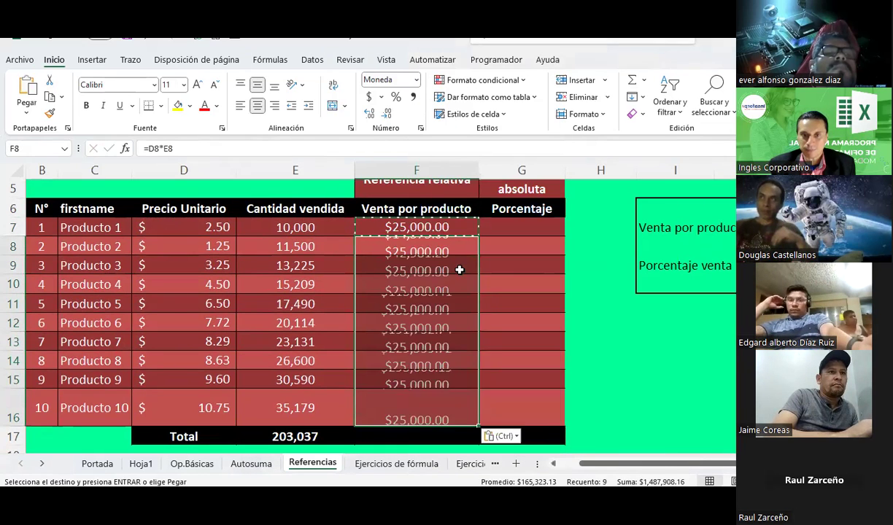
AutoSum the sales column in F17, giving a total of $1,512,908.16
scroll(458, 265, "down", 2)
left_click(434, 323)
key("Escape")
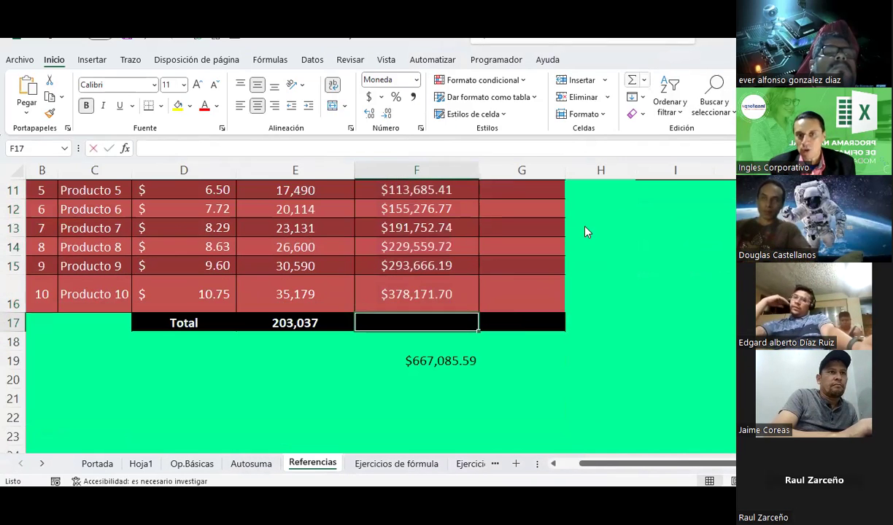
key("alt+equal")
key("Return")
scroll(468, 376, "up", 2)
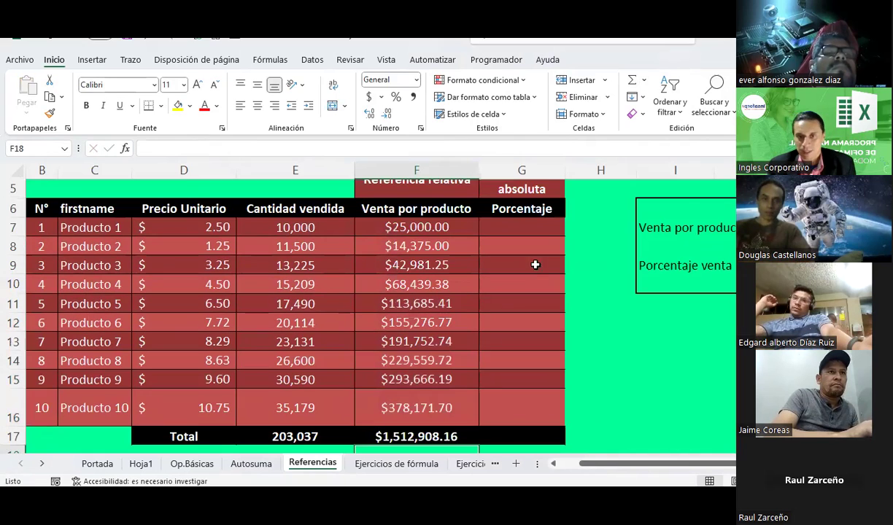
left_click(534, 224)
Enter =F7/$F$17 in G7 as the first product's sales percentage
type("=")
key("Left")
type("/")
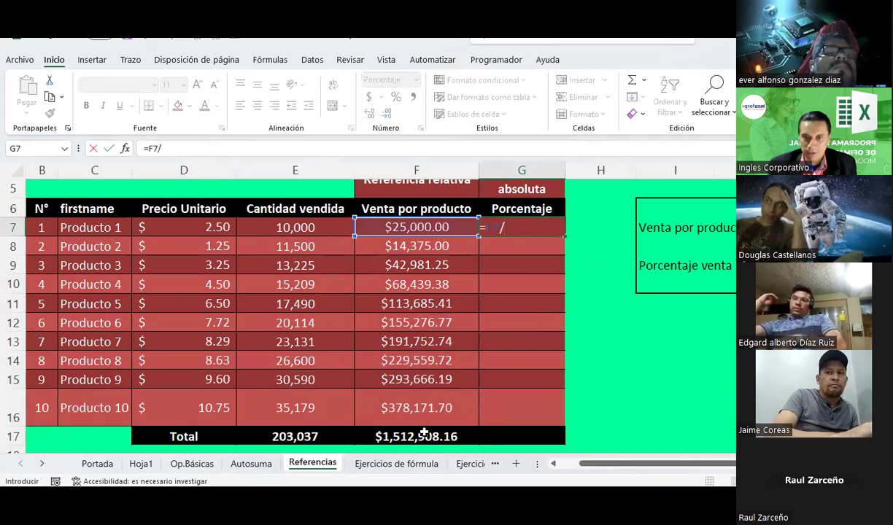
left_click(423, 434)
key("Return")
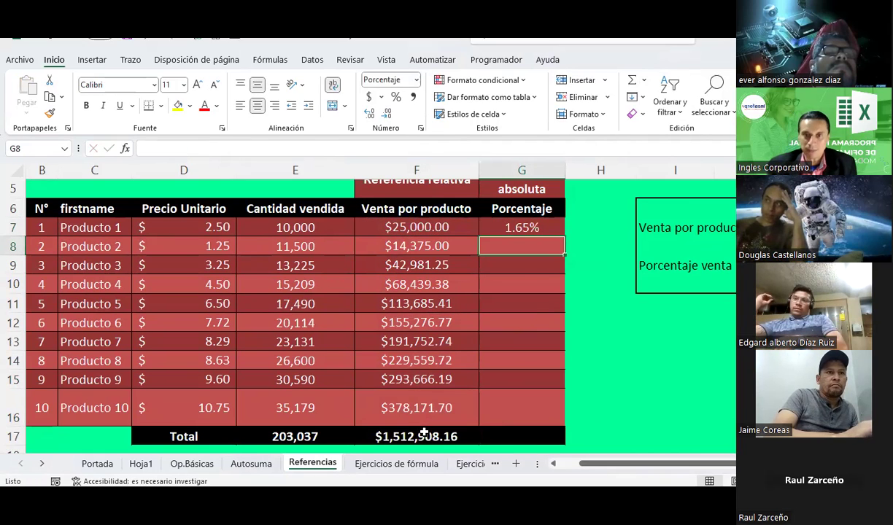
left_click(516, 225)
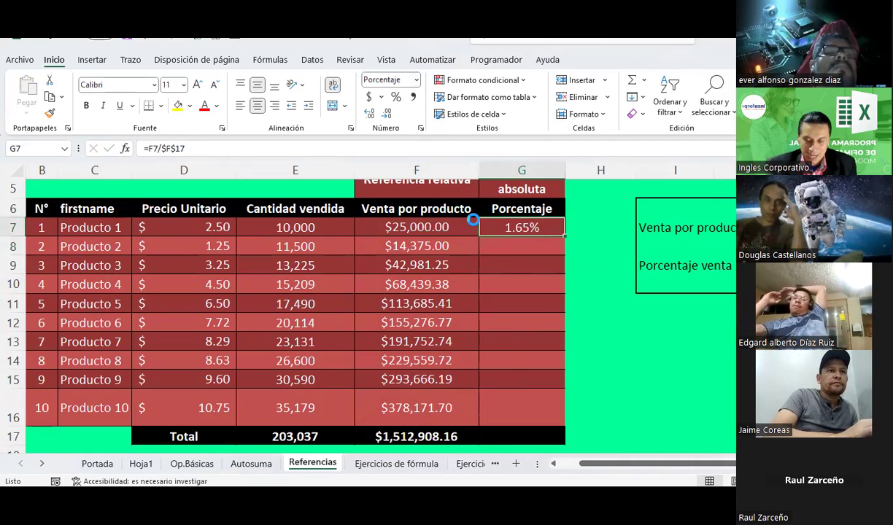
Copy the percentage formula into G8:G16 and sum the column in G17 to 100.00%
key("ctrl+c")
left_click_drag(482, 247, 521, 403)
right_click(520, 404)
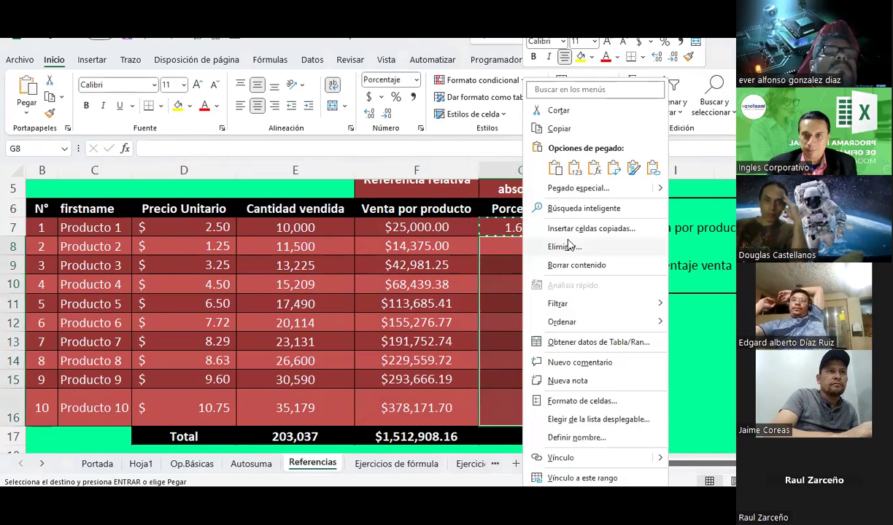
left_click(554, 170)
left_click(516, 437)
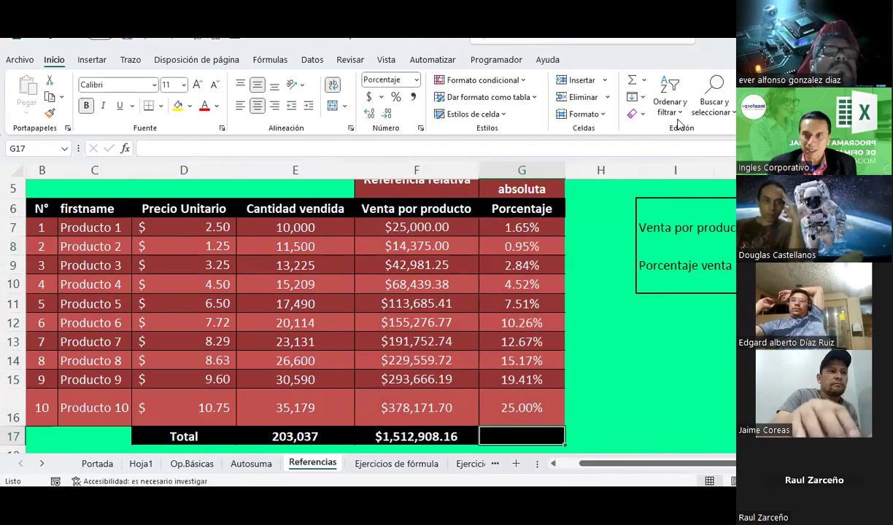
left_click(632, 82)
key("Return")
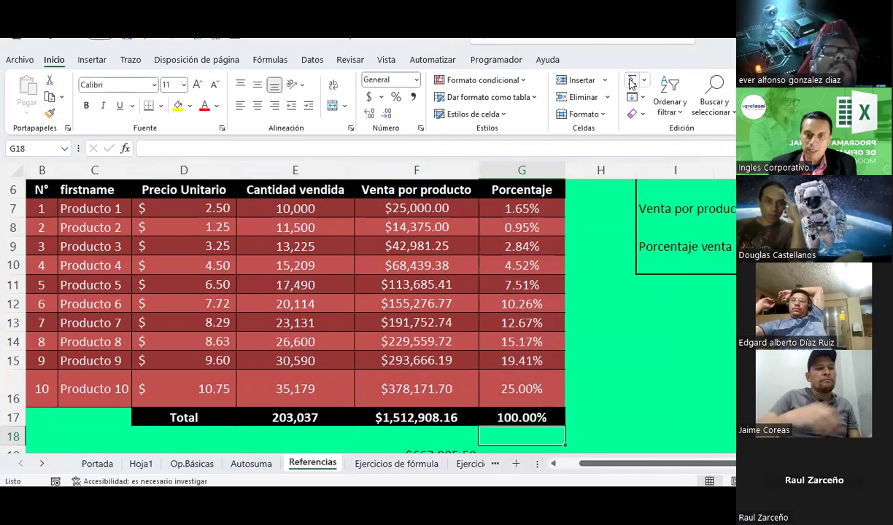
scroll(622, 416, "up", 1)
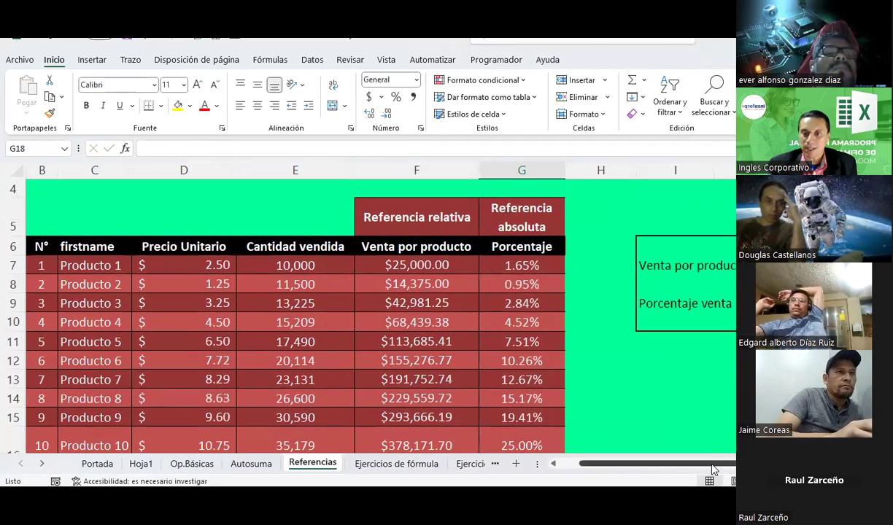
scroll(561, 336, "down", 1)
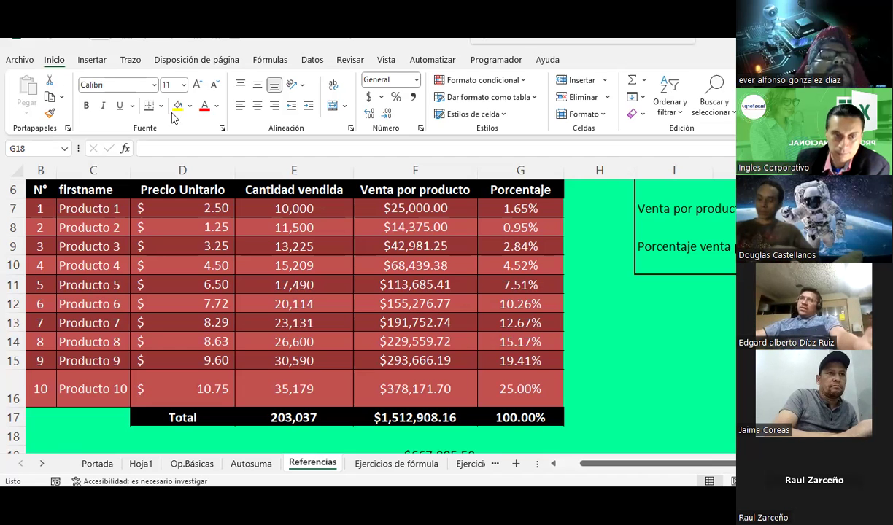
Restore row 16 to normal height, check F17's SUMA, and go to the Autosuma sheet
left_click_drag(18, 407, 19, 389)
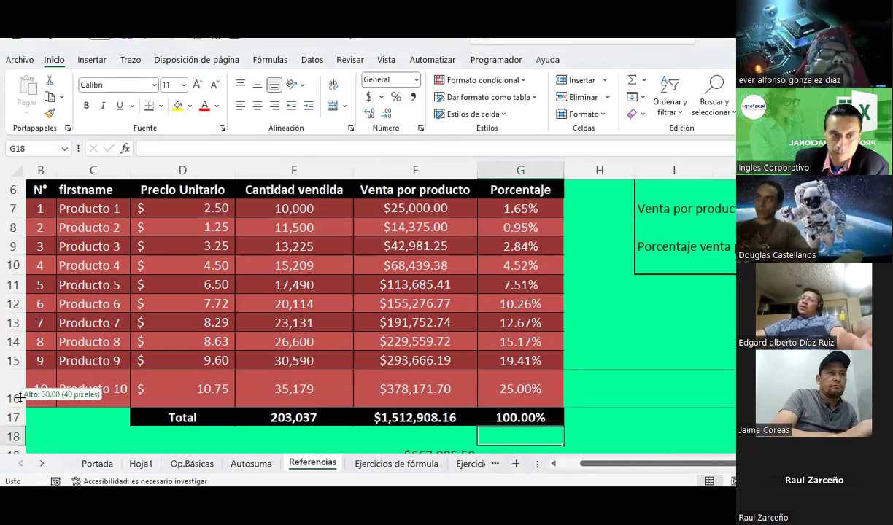
left_click(674, 391)
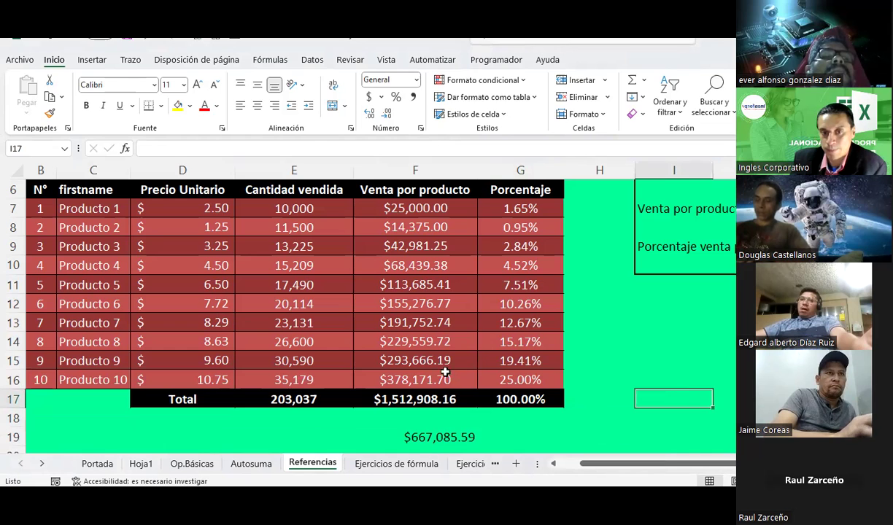
left_click(424, 399)
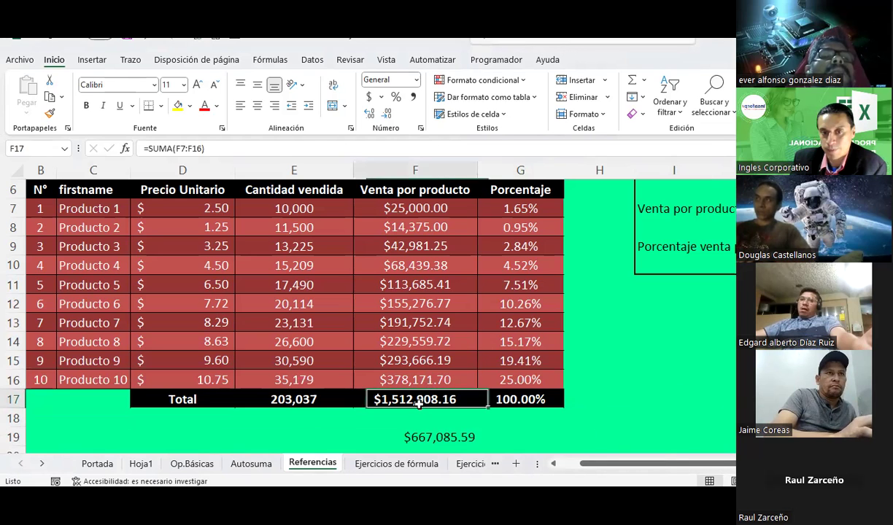
left_click(266, 467)
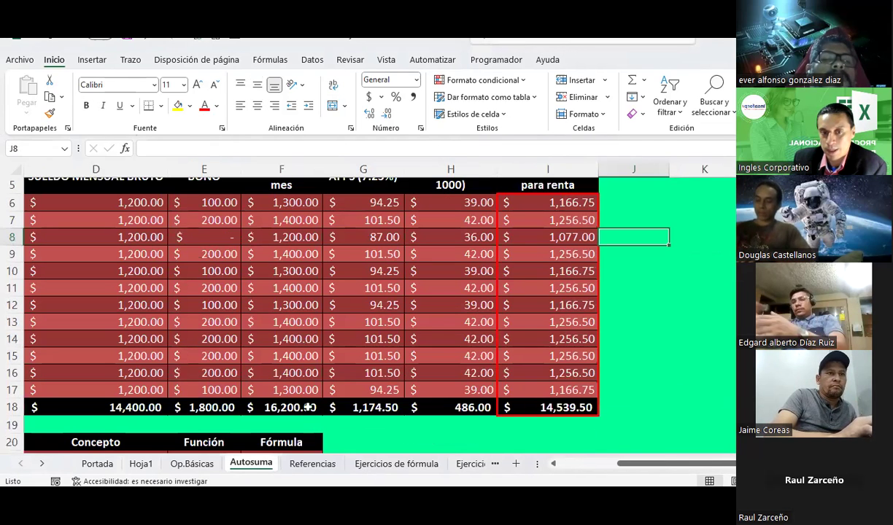
scroll(310, 407, "up", 2)
scroll(349, 338, "down", 1)
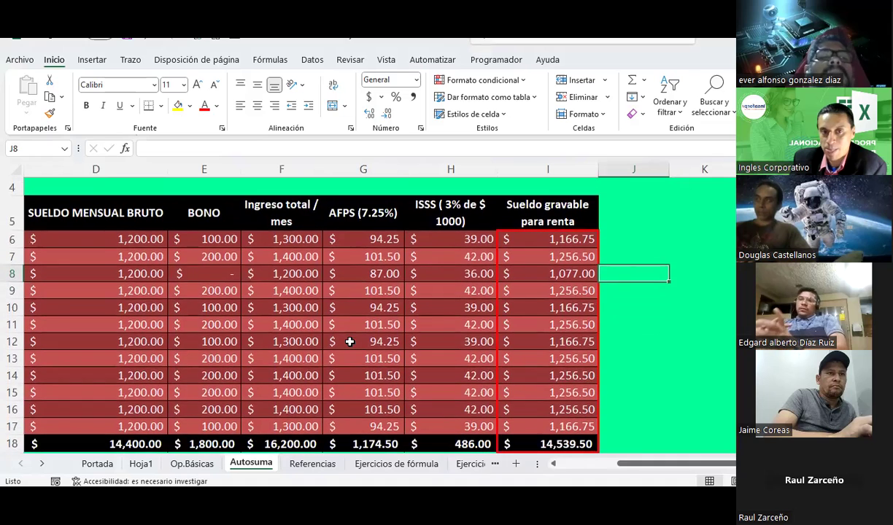
left_click(362, 443)
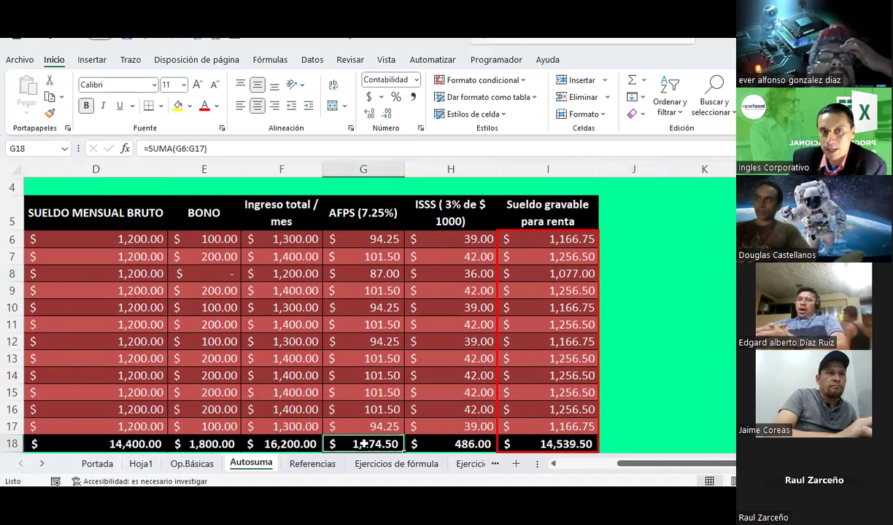
left_click(373, 238)
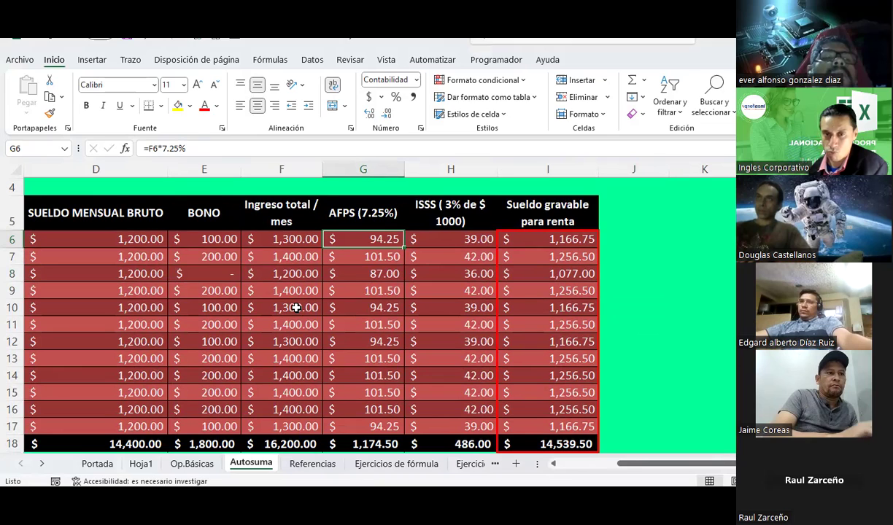
left_click(484, 239)
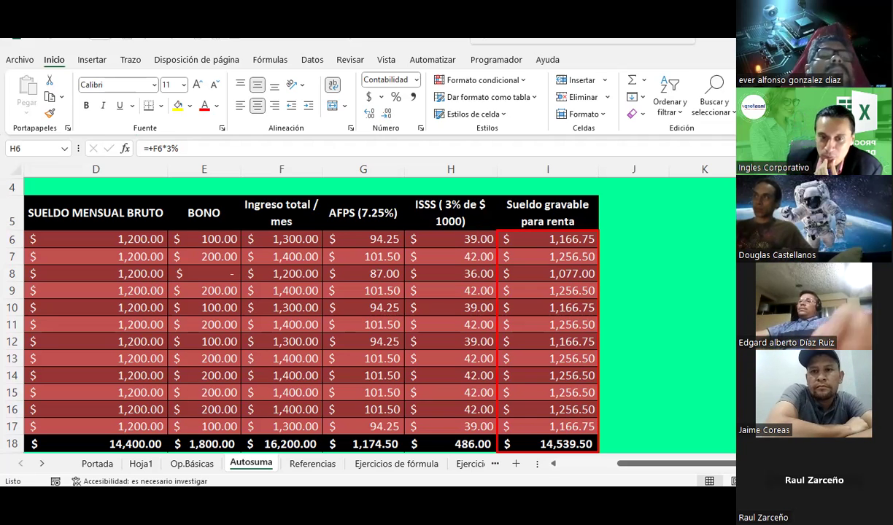
Show the Ejercicios de fórmula sheet scrolled to the overtime table around columns P–Z
left_click(405, 466)
mouse_move(688, 468)
left_mouse_down()
mouse_move(787, 467)
mouse_move(670, 472)
left_mouse_up()
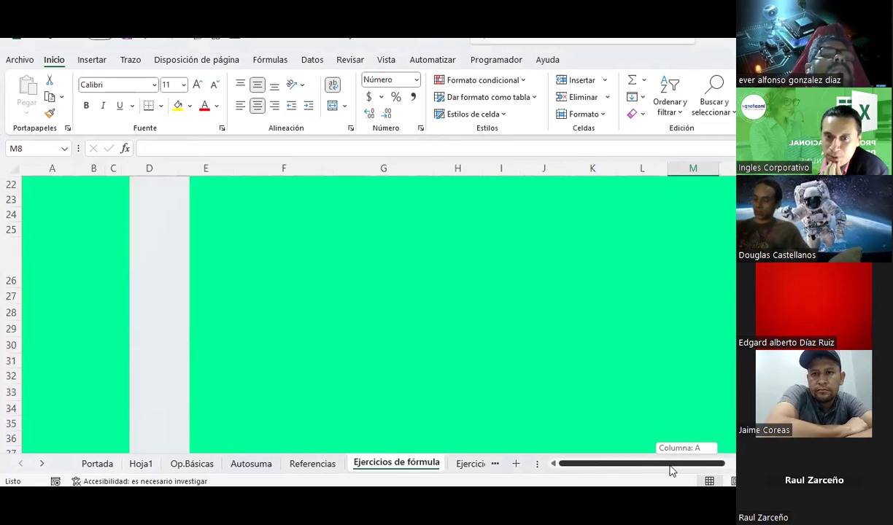
scroll(381, 315, "up", 5)
scroll(380, 315, "up", 1)
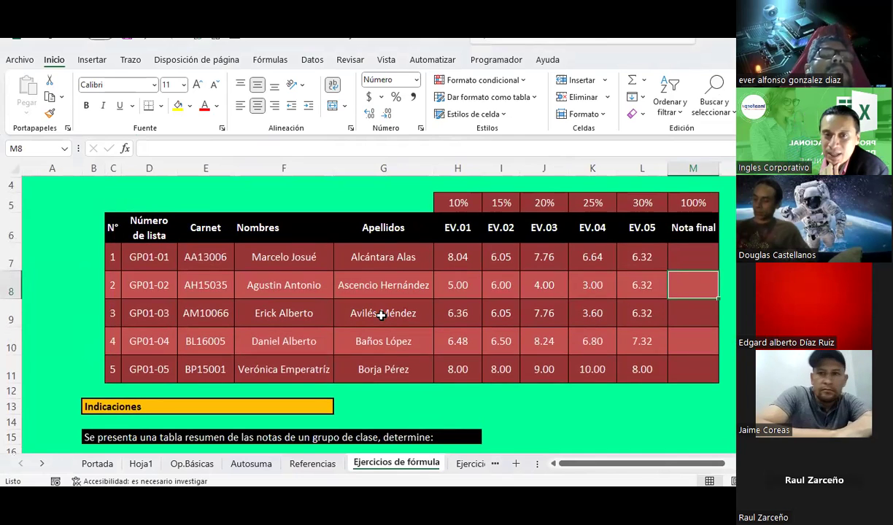
mouse_move(574, 468)
left_mouse_down()
mouse_move(589, 468)
mouse_move(581, 466)
left_mouse_up()
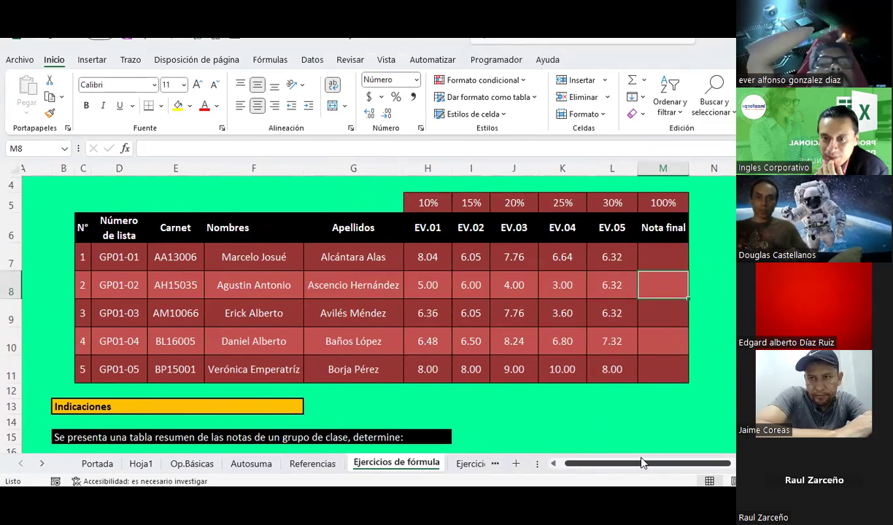
left_click_drag(639, 466, 727, 464)
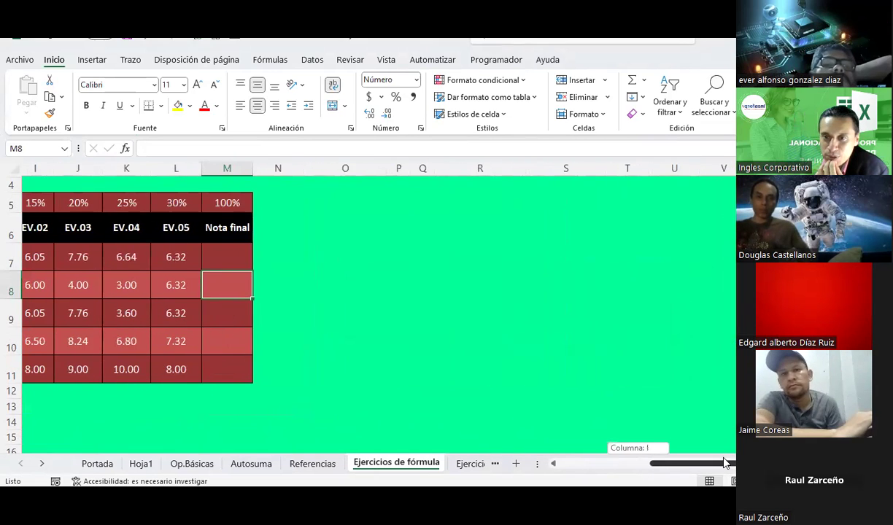
scroll(705, 356, "down", 2)
scroll(705, 356, "down", 3)
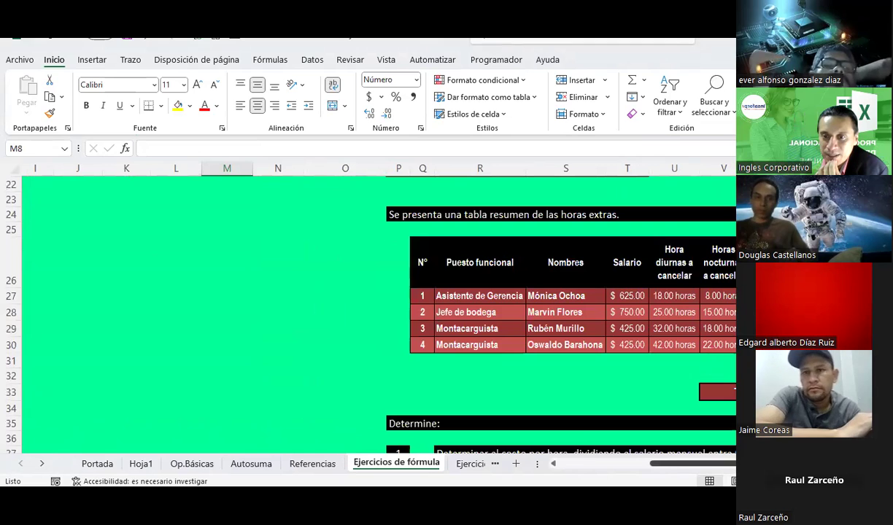
left_click_drag(690, 464, 726, 464)
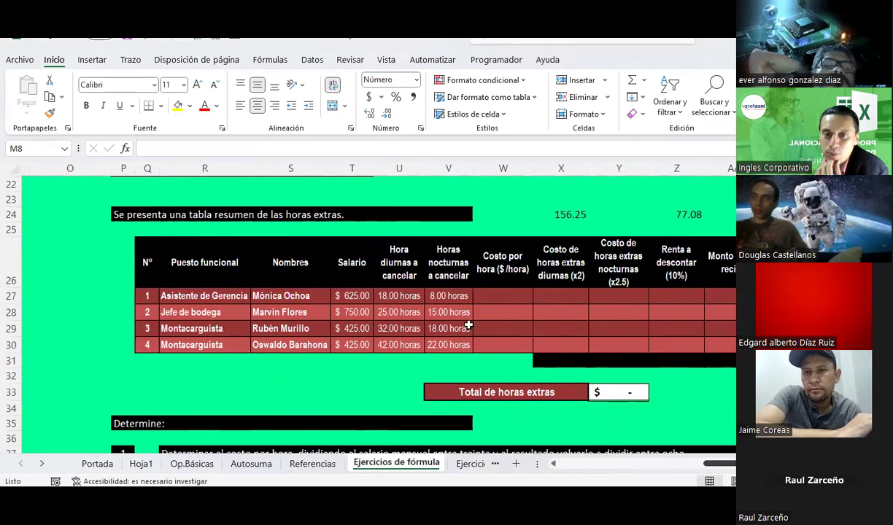
left_click(463, 469)
On Ejercicios II, scroll down and read the Resolver tasks in C24, C26 and C28
scroll(399, 309, "up", 3)
scroll(399, 308, "up", 2)
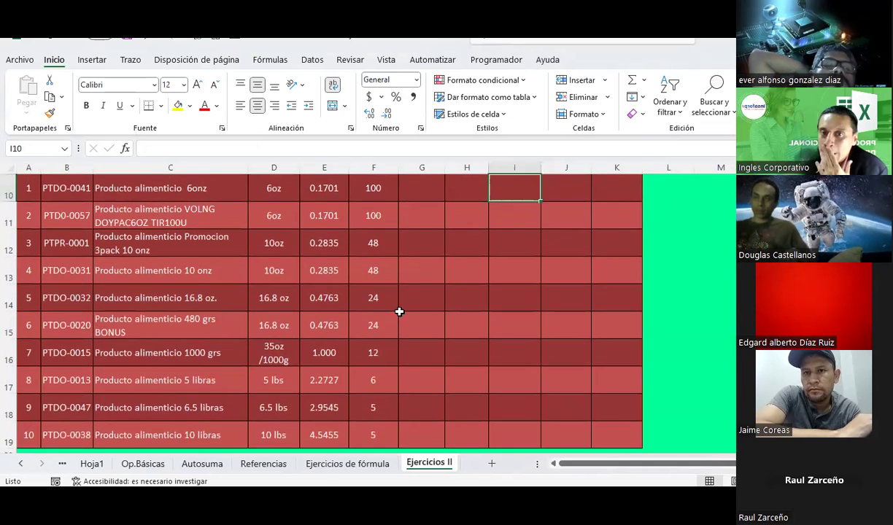
scroll(399, 312, "up", 3)
scroll(399, 312, "down", 2)
scroll(399, 312, "down", 1)
scroll(399, 311, "down", 1)
scroll(365, 365, "down", 2)
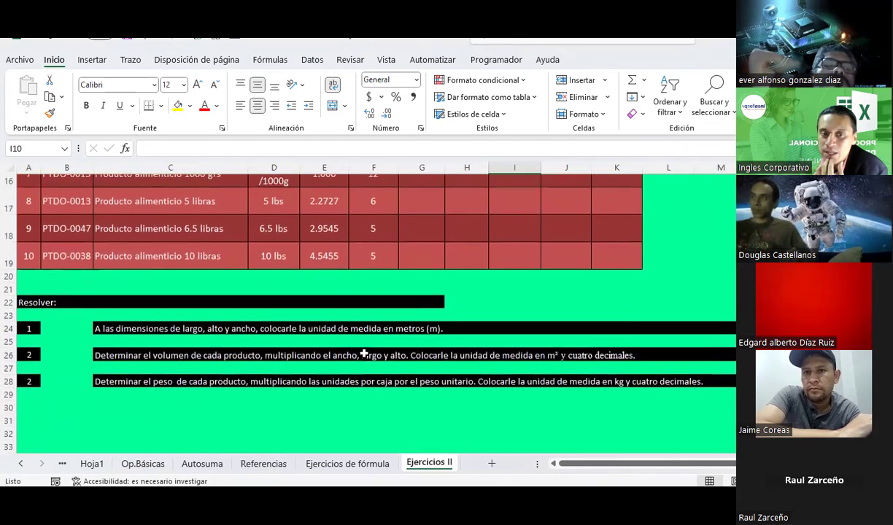
left_click(367, 311)
left_click(347, 340)
left_click(344, 363)
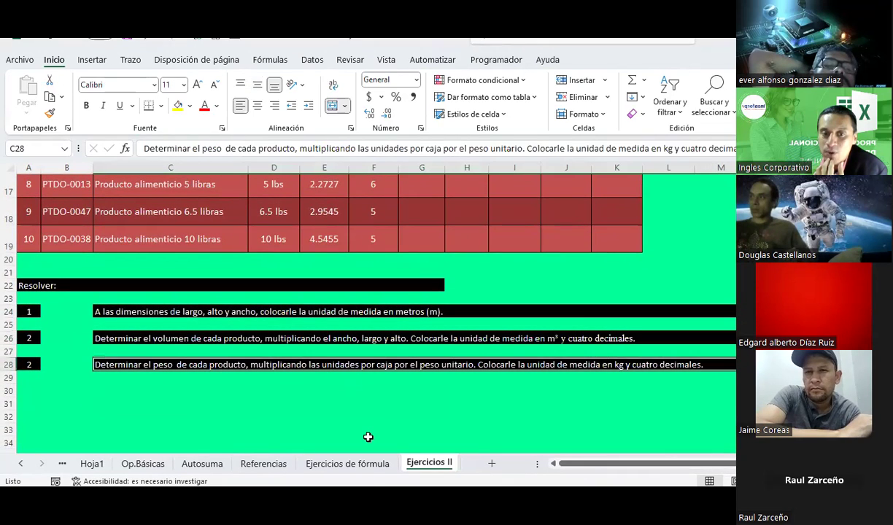
Back on Ejercicios de fórmula, read the hourly and overtime cost instructions in R37 and R39
left_click(374, 467)
scroll(493, 342, "down", 2)
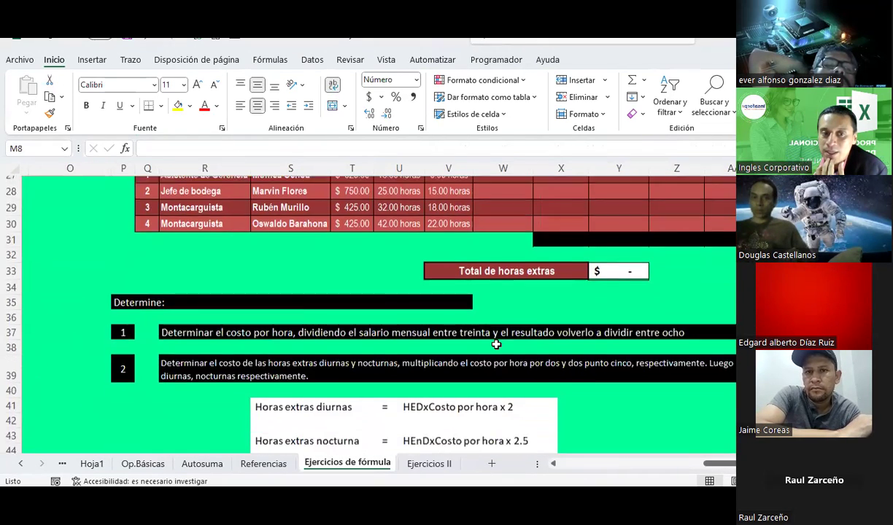
scroll(494, 343, "down", 1)
left_click(322, 272)
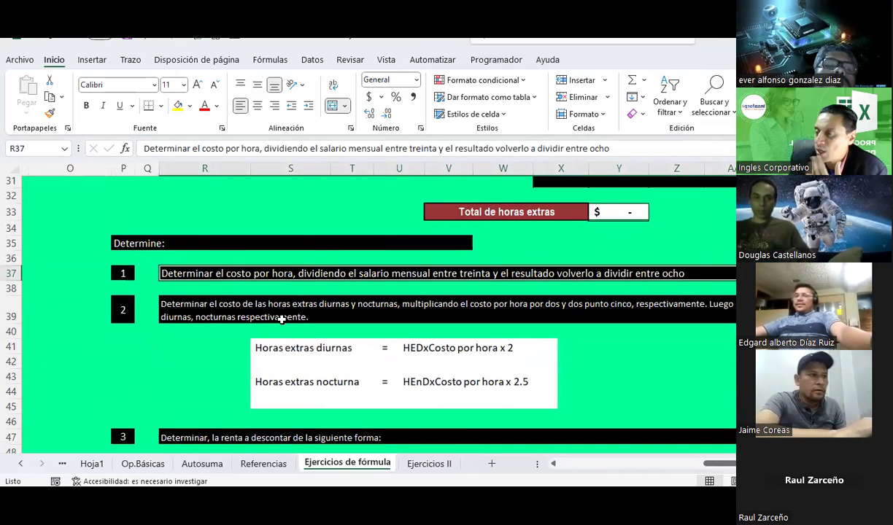
left_click(282, 321)
scroll(283, 323, "down", 2)
scroll(282, 323, "down", 2)
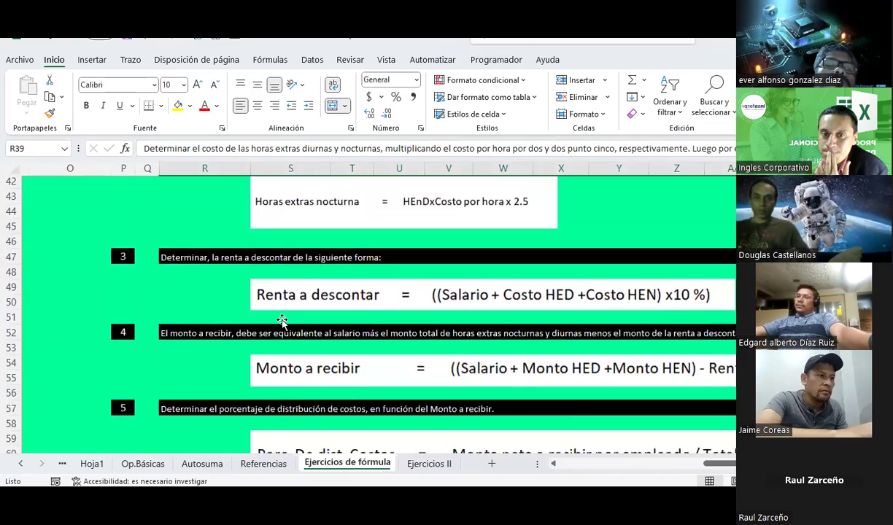
scroll(282, 323, "down", 2)
scroll(282, 323, "down", 3)
scroll(282, 323, "up", 7)
scroll(283, 323, "up", 6)
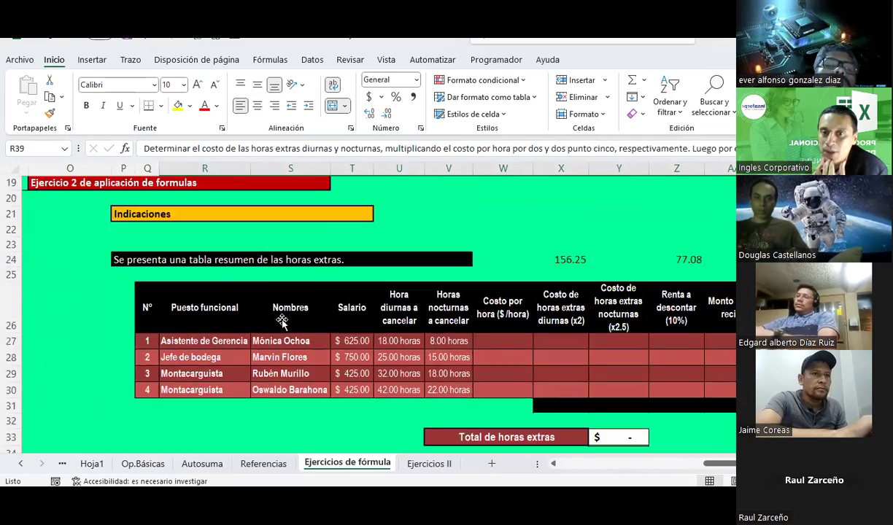
scroll(282, 323, "up", 3)
scroll(283, 323, "down", 2)
scroll(283, 320, "down", 1)
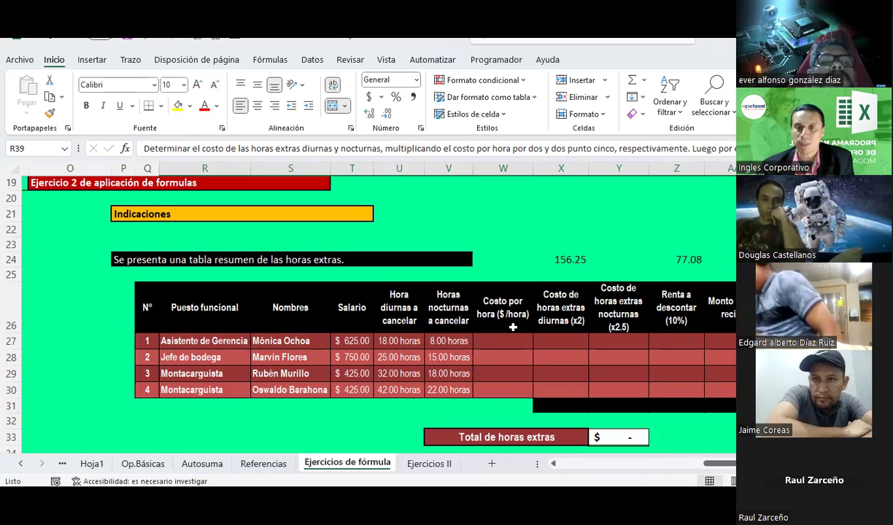
key("Return")
scroll(514, 325, "down", 2)
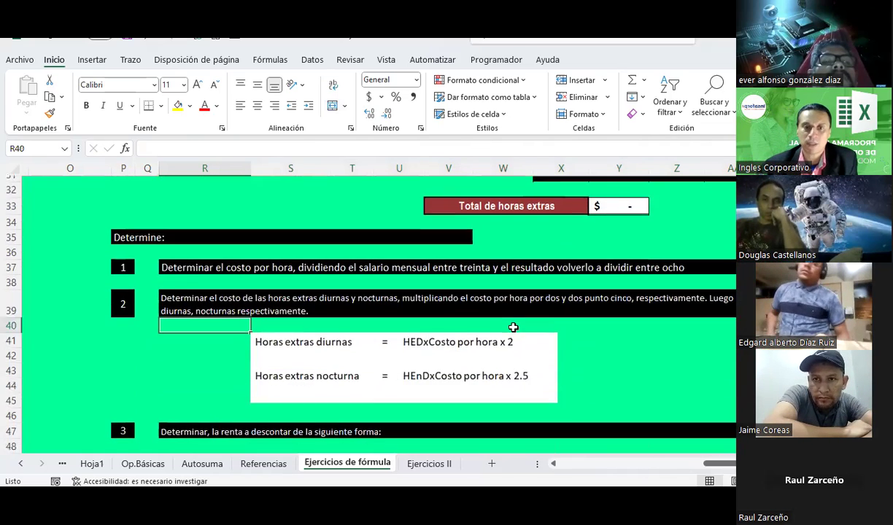
left_click(310, 290)
left_click(274, 251)
left_click(259, 284)
left_click(245, 254)
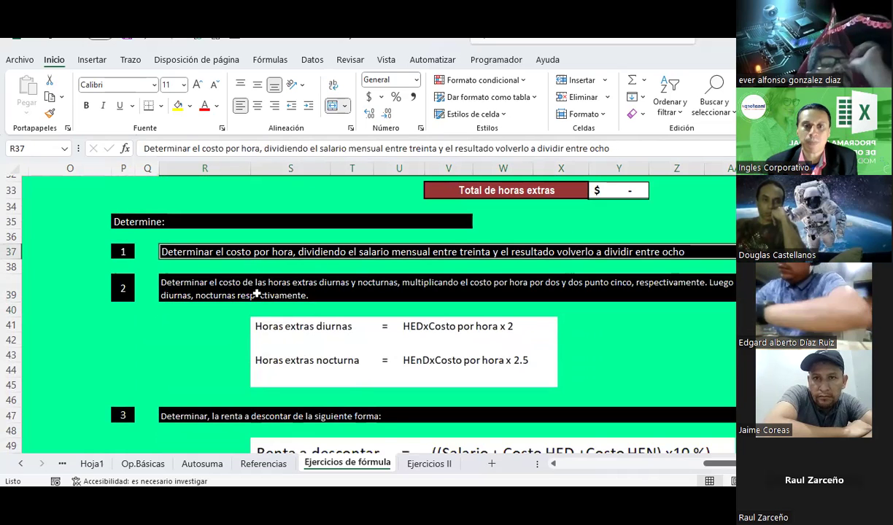
scroll(544, 279, "up", 3)
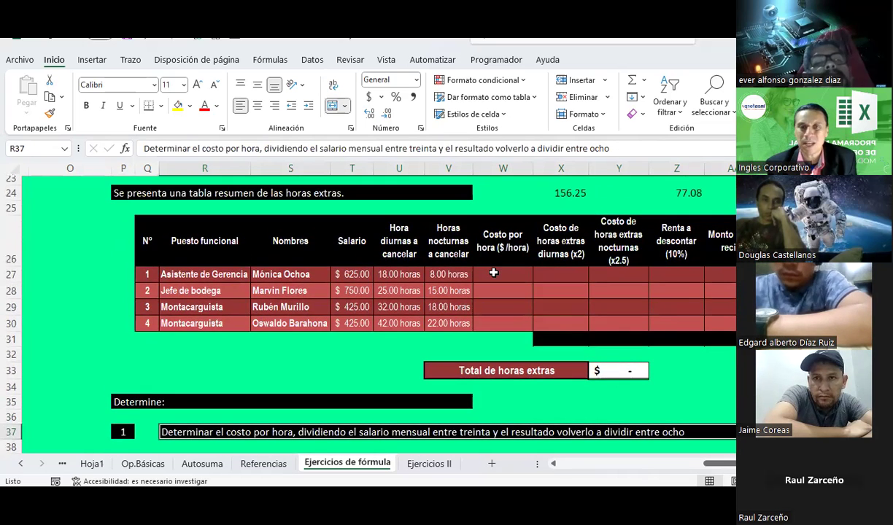
left_click(493, 273)
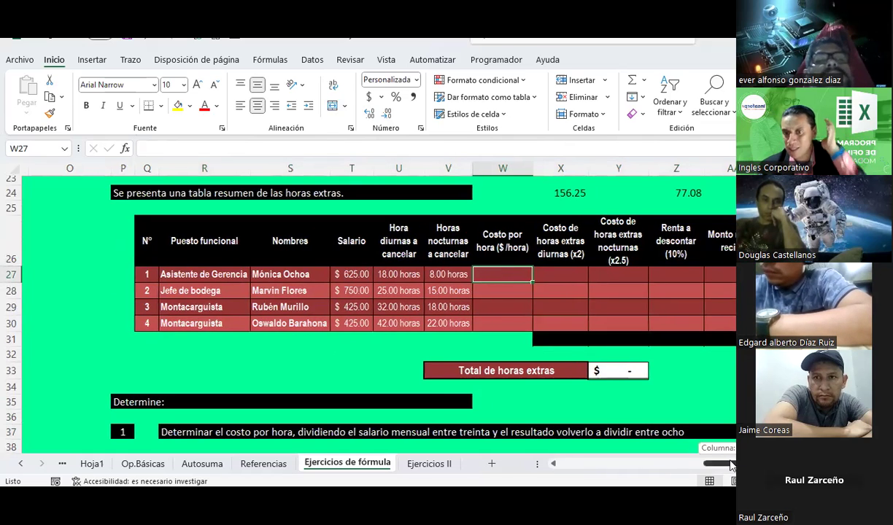
left_click_drag(728, 465, 734, 465)
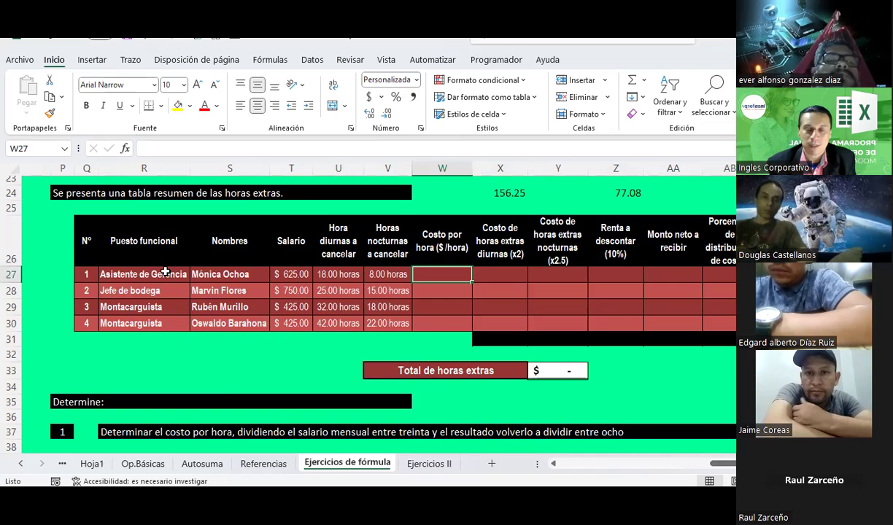
left_click_drag(166, 272, 218, 307)
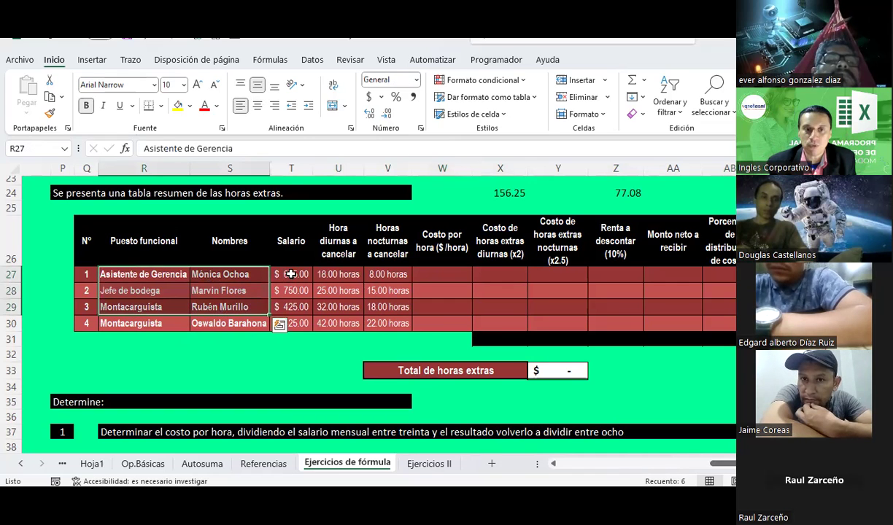
left_click_drag(290, 274, 291, 323)
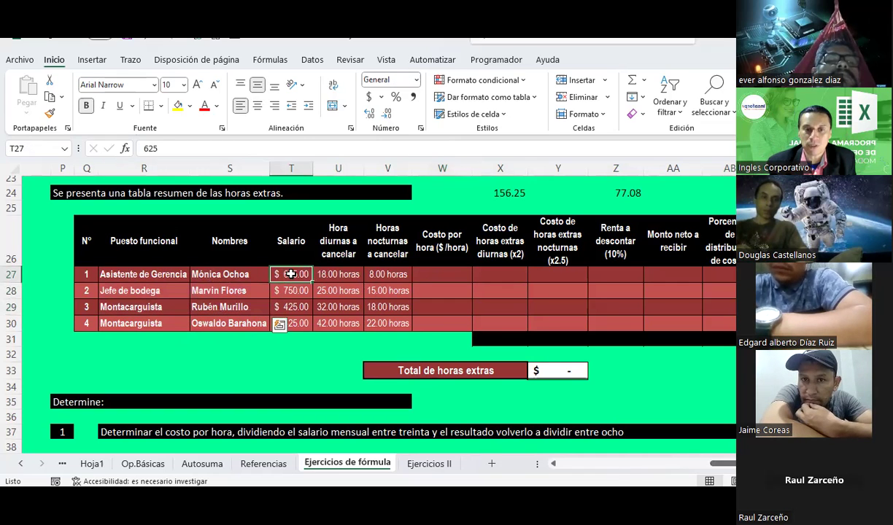
left_click(340, 275)
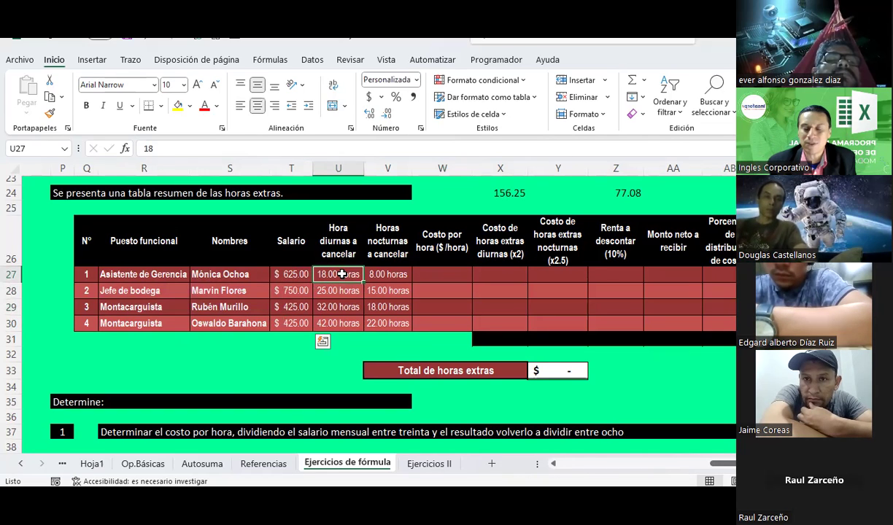
left_click_drag(341, 274, 349, 323)
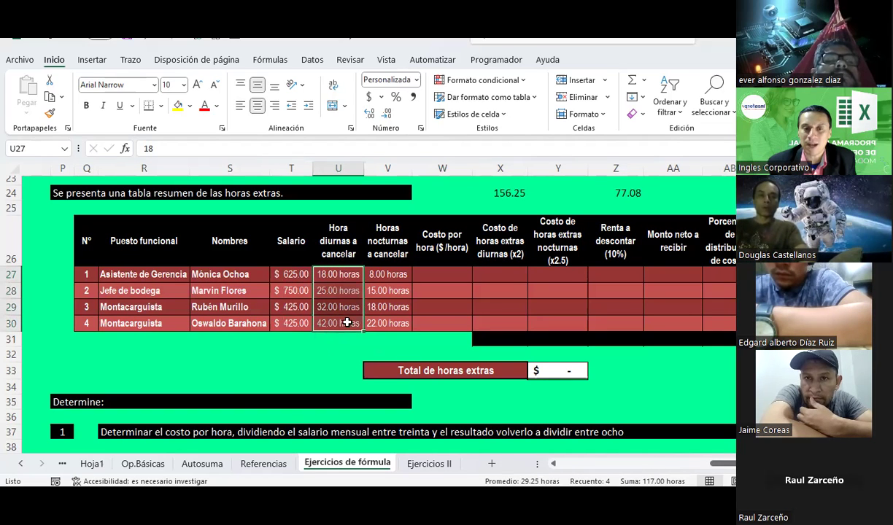
left_click_drag(391, 274, 388, 323)
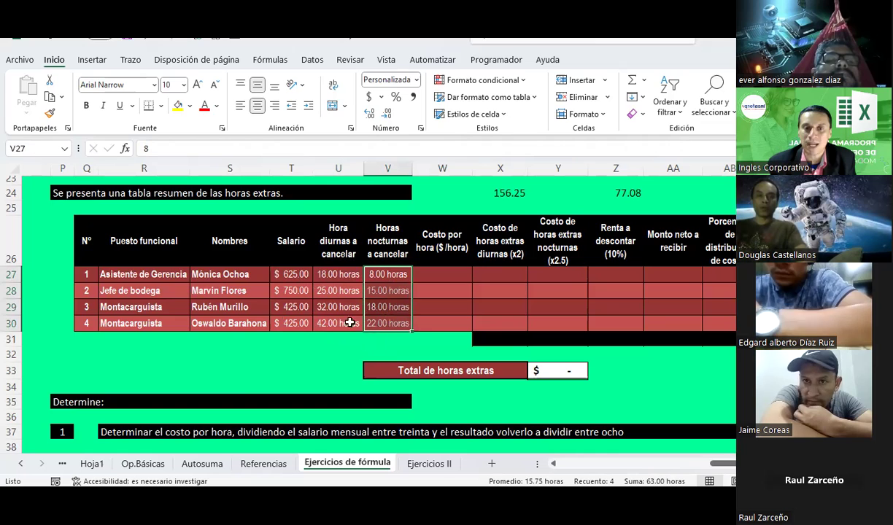
scroll(310, 317, "down", 2)
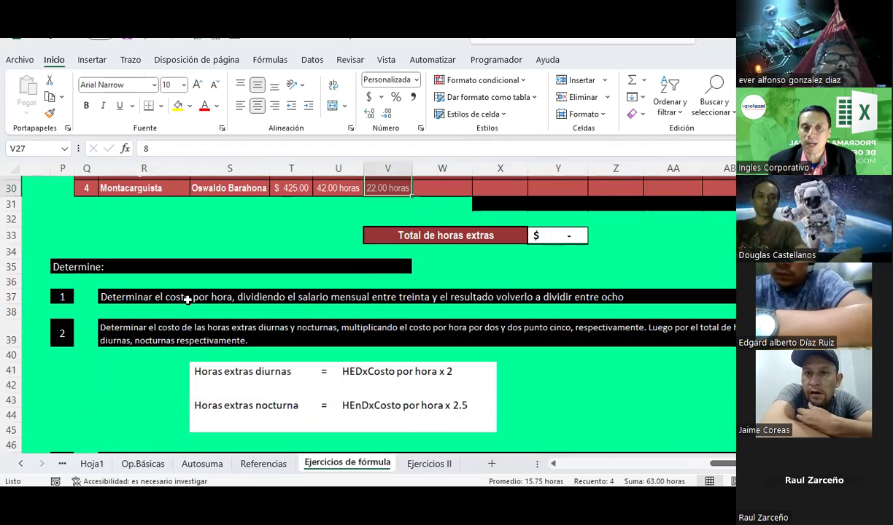
left_click(309, 297)
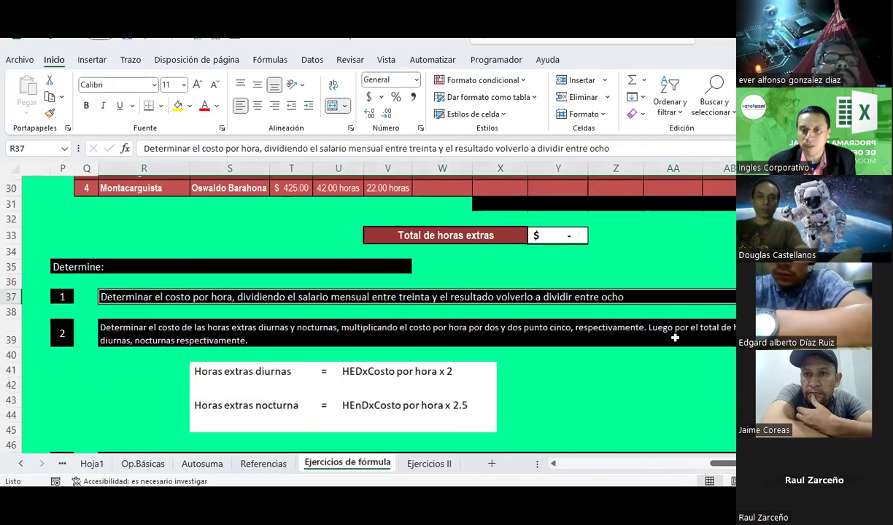
scroll(674, 337, "up", 2)
left_click(428, 275)
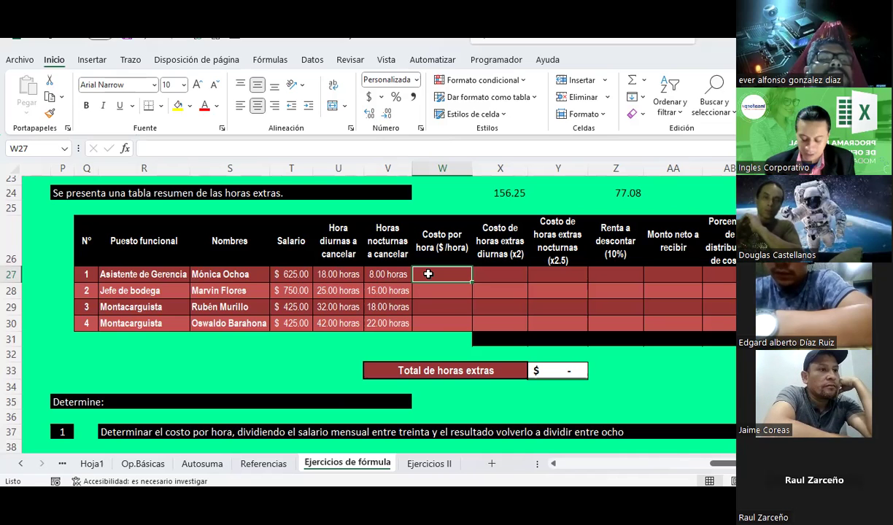
Enter =((T27/30)/8) in W27, giving the hourly cost of $ 2.6042 / hora
double_click(429, 275)
type("=")
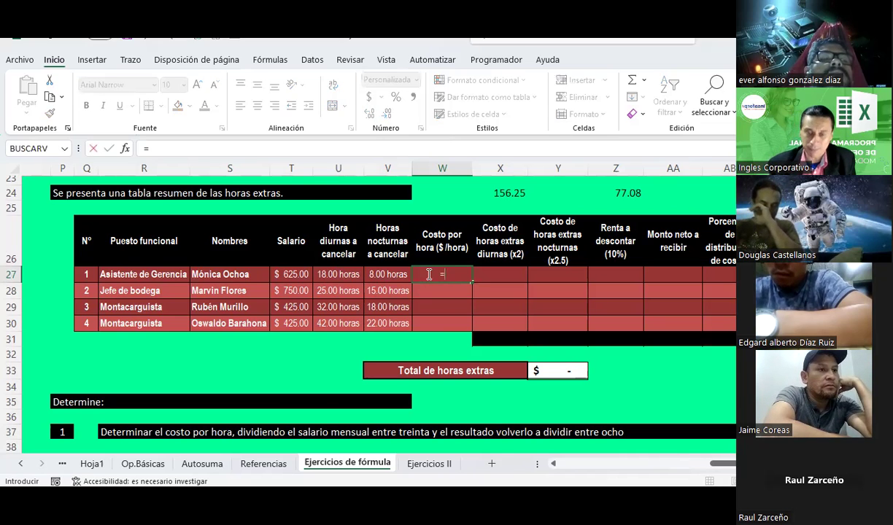
type("((")
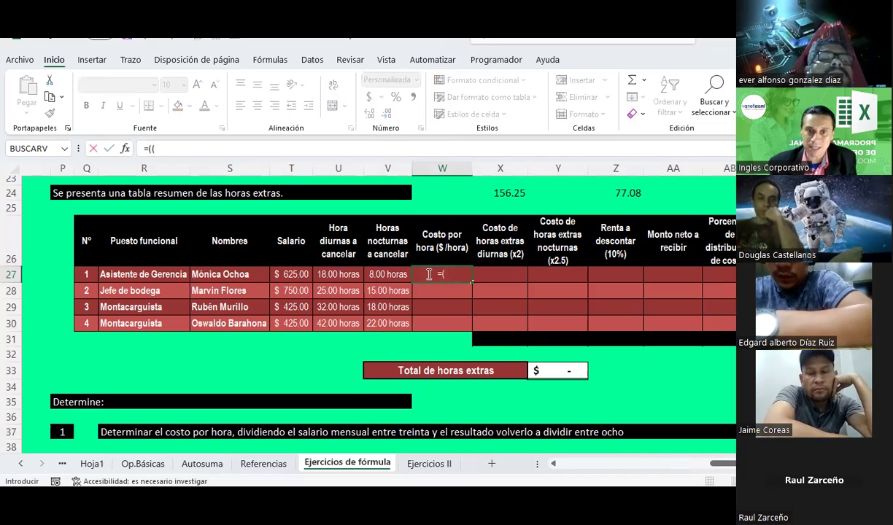
left_click(296, 273)
type("/30)/8")
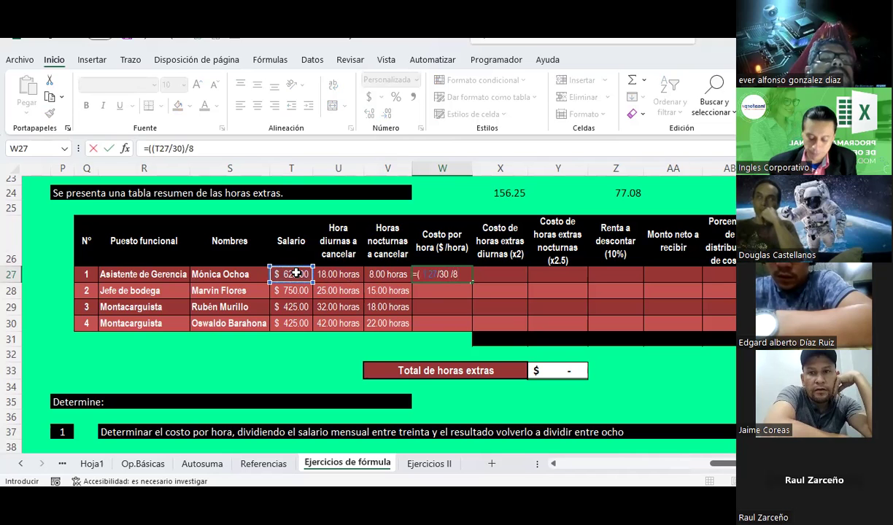
key("ctrl+Return")
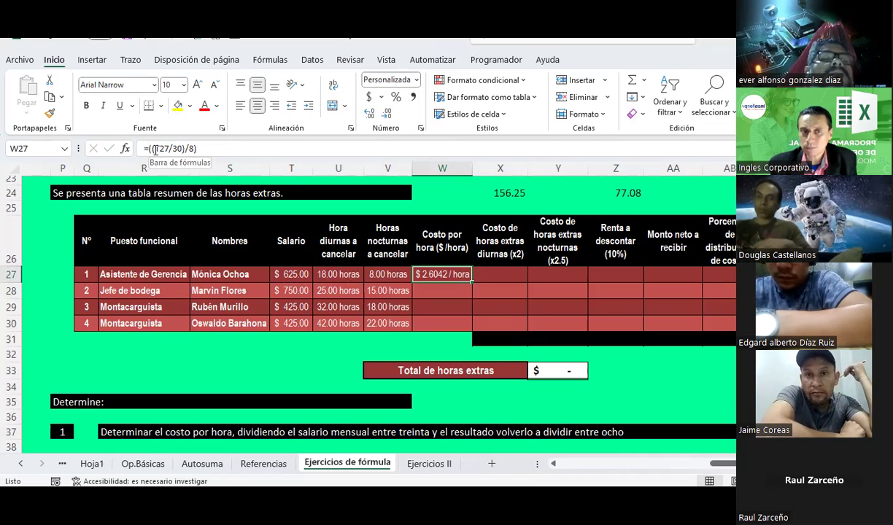
left_click(234, 148)
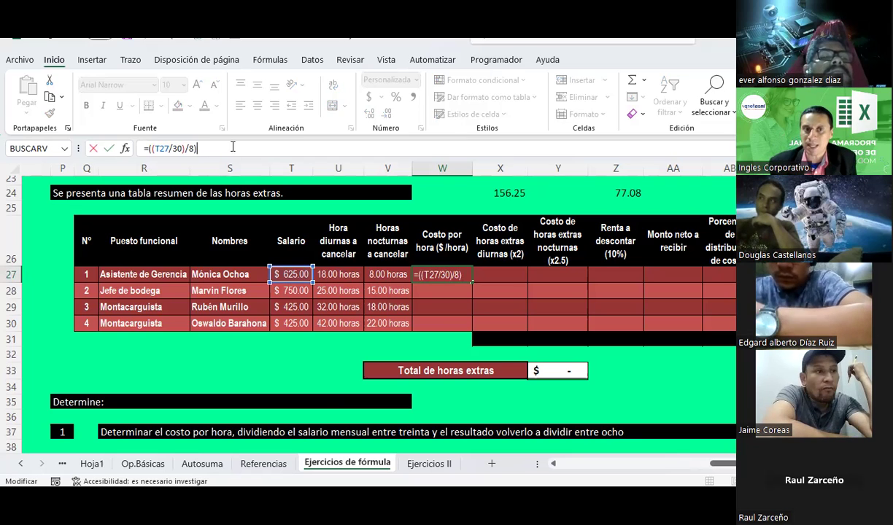
key("ctrl+Return")
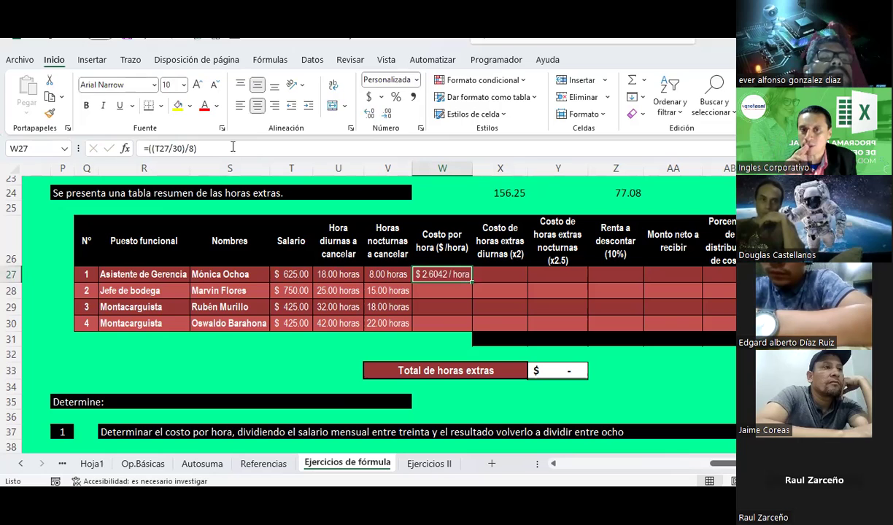
Inspect W27's custom number format in Formato de celdas and cancel without changes
right_click(442, 273)
left_click(478, 401)
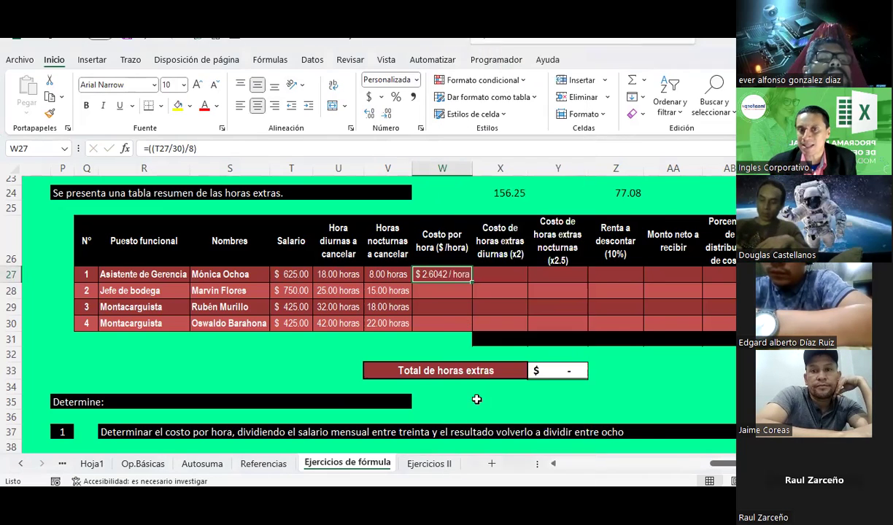
left_click(325, 201)
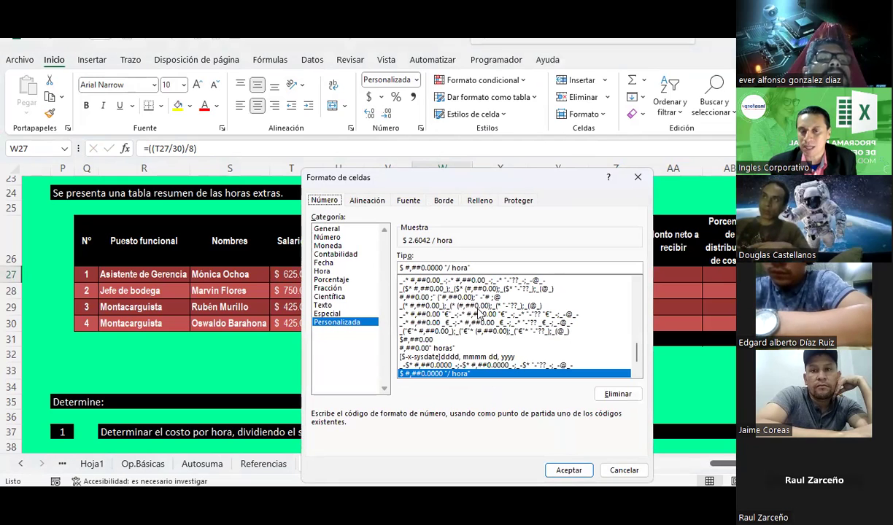
left_click(626, 470)
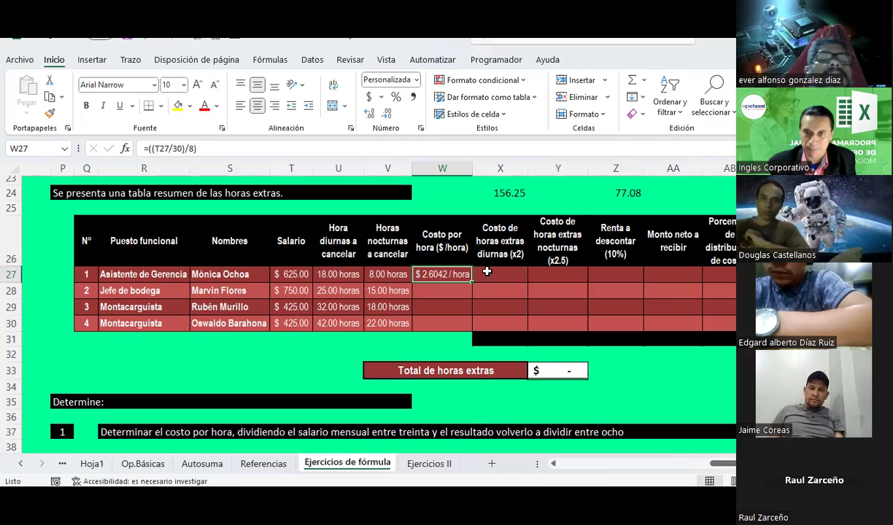
left_click(510, 274)
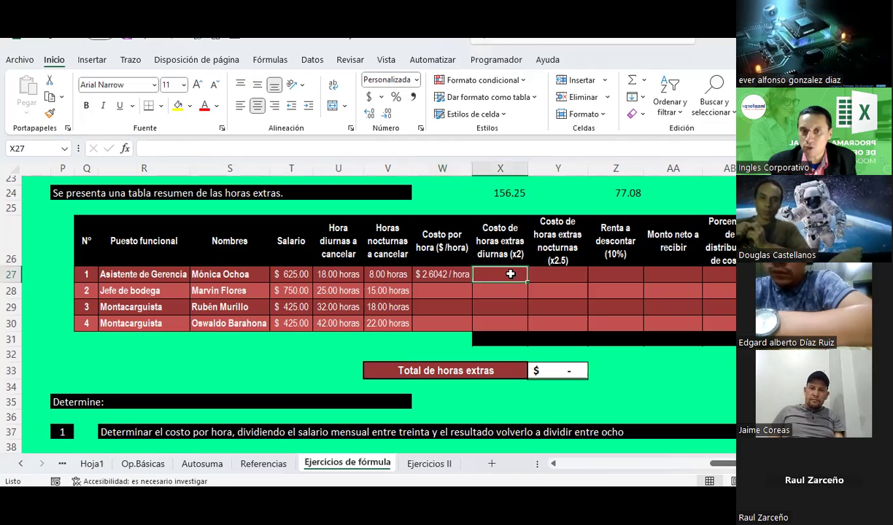
scroll(509, 274, "down", 2)
scroll(510, 274, "down", 2)
scroll(510, 274, "down", 1)
scroll(510, 274, "up", 1)
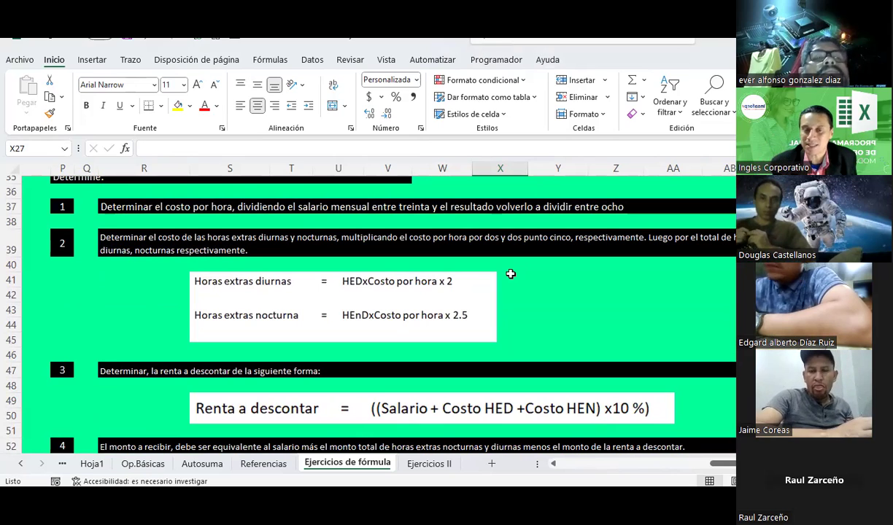
scroll(510, 274, "up", 3)
scroll(511, 274, "up", 1)
left_click(338, 227)
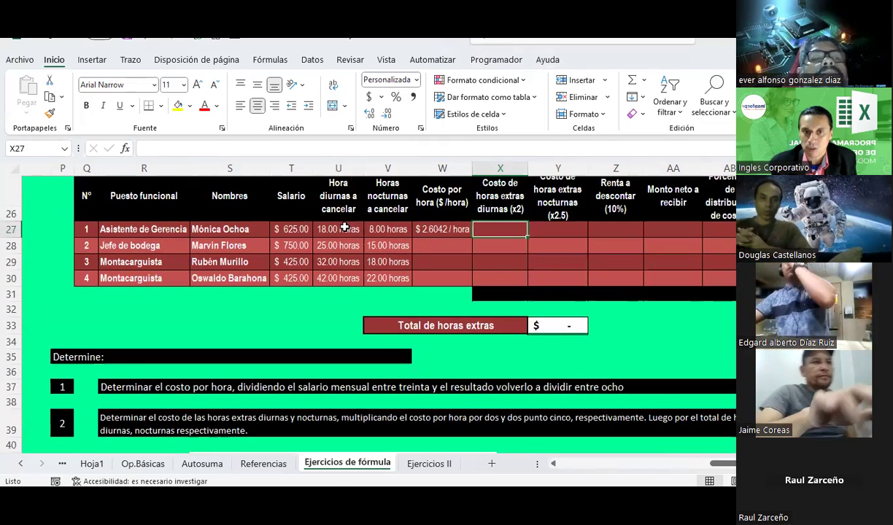
scroll(353, 272, "down", 2)
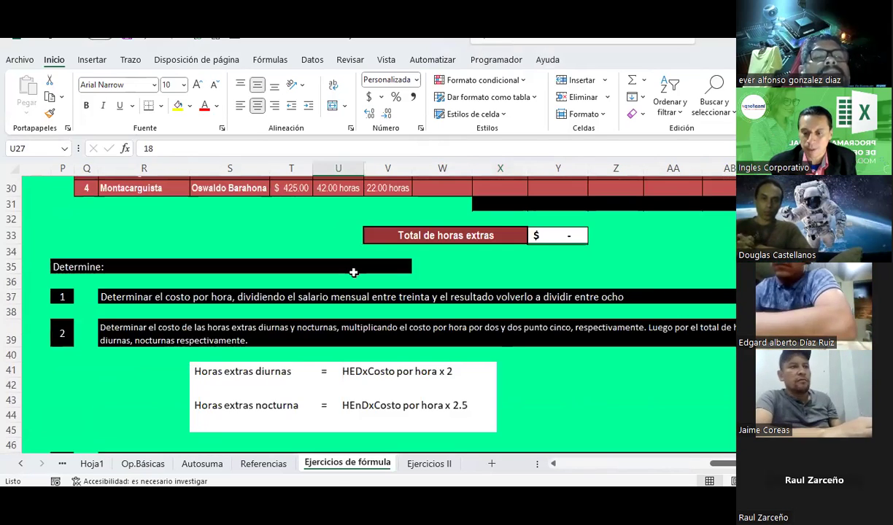
scroll(369, 292, "down", 2)
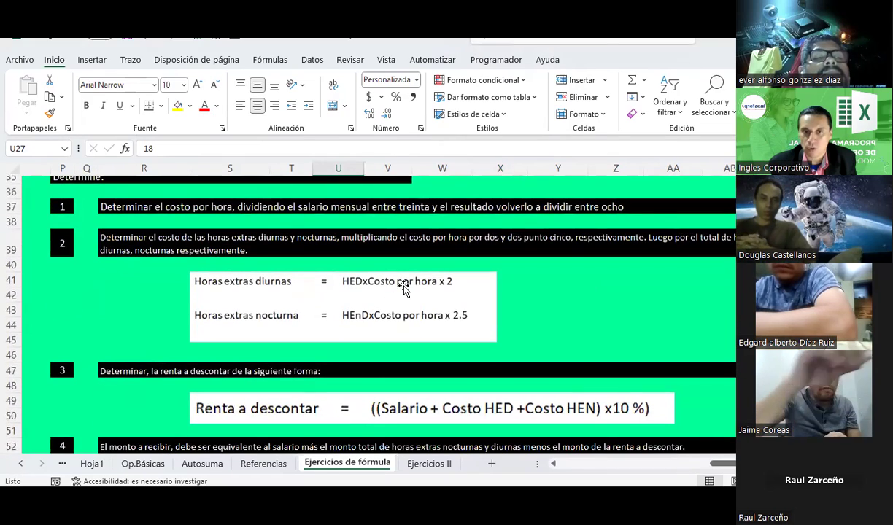
scroll(405, 288, "up", 2)
scroll(414, 253, "up", 2)
scroll(402, 238, "up", 1)
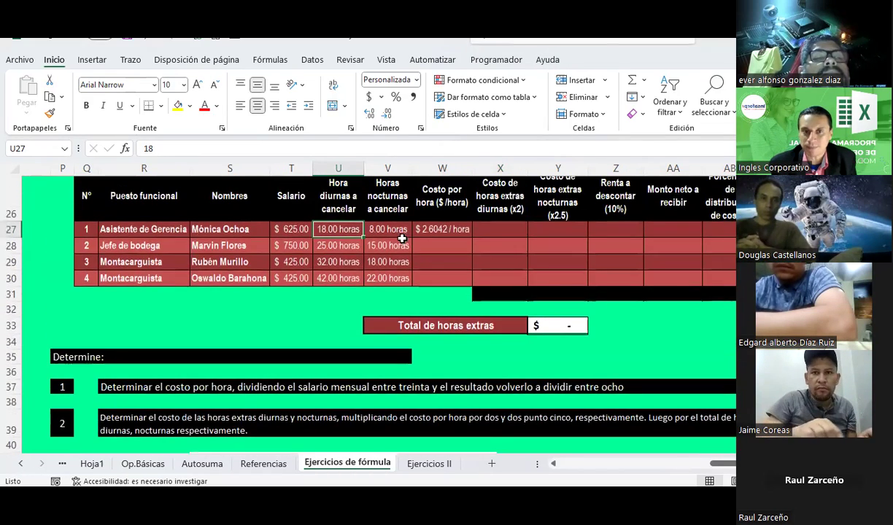
left_click(442, 229)
scroll(459, 328, "down", 2)
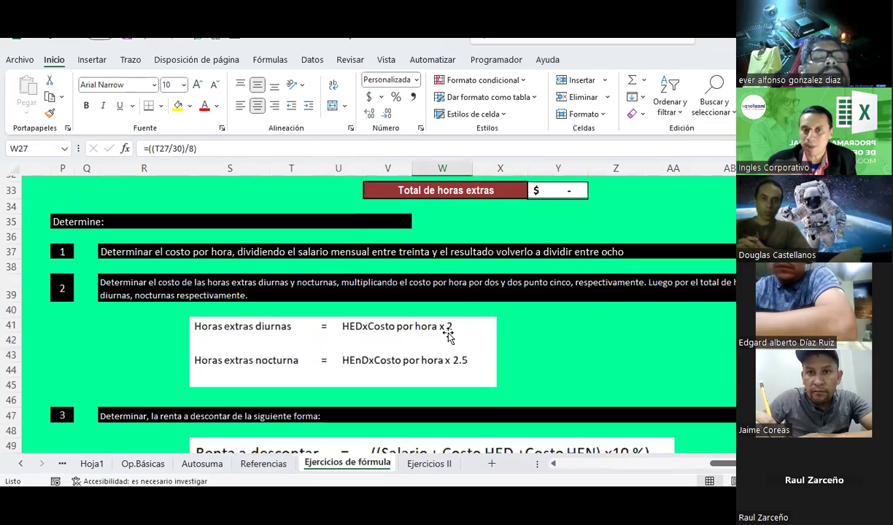
scroll(449, 334, "down", 1)
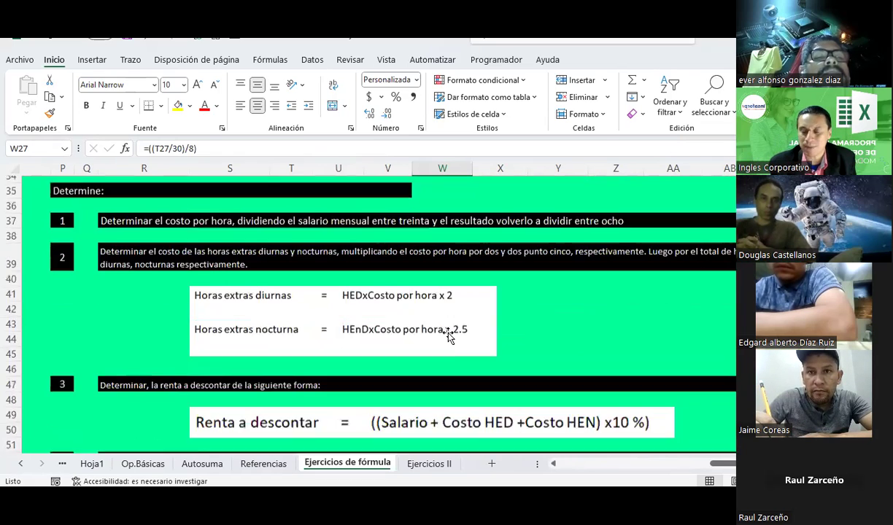
scroll(448, 334, "up", 1)
scroll(451, 334, "up", 3)
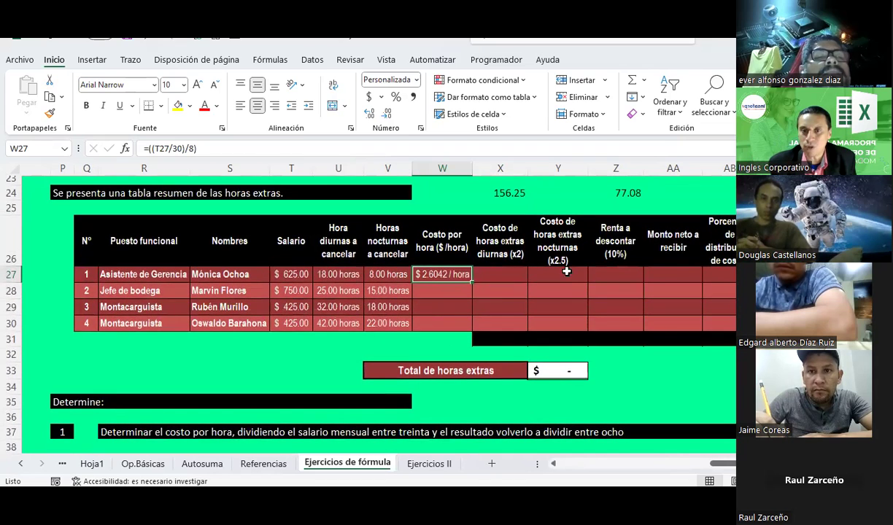
left_click(566, 270)
scroll(465, 353, "down", 3)
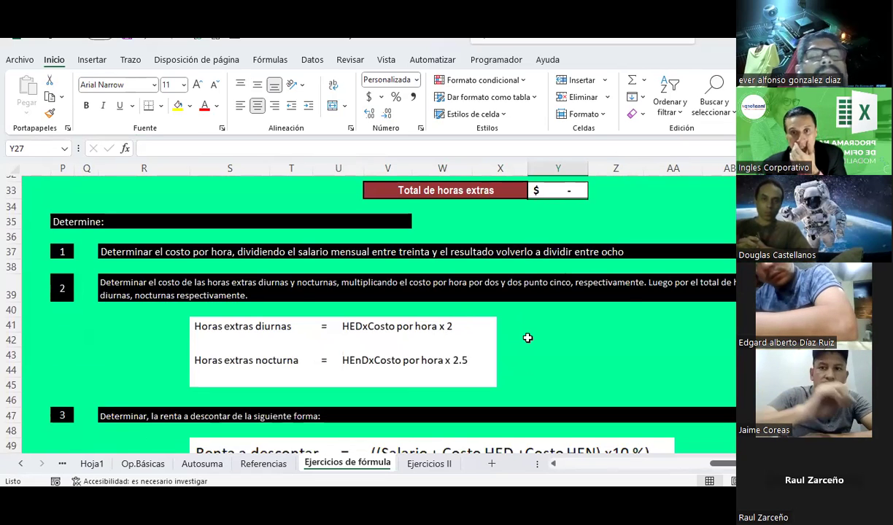
scroll(527, 338, "up", 3)
left_click(508, 279)
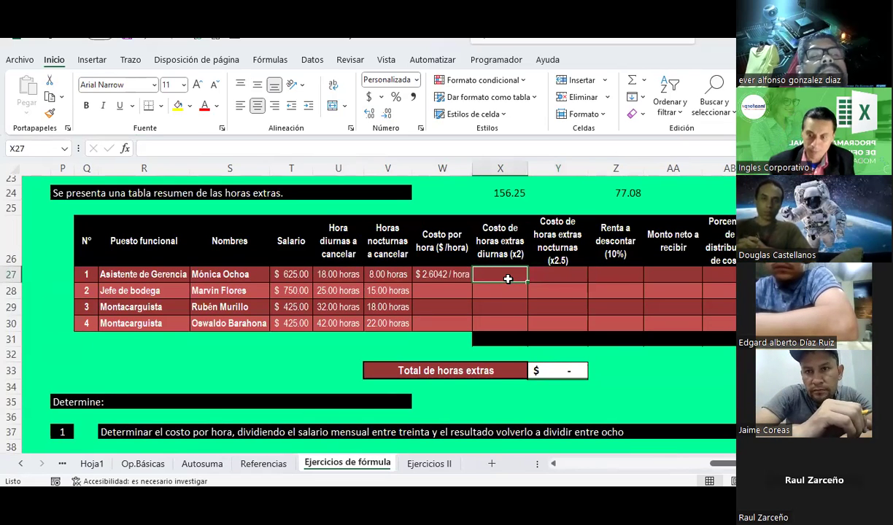
Enter =(W27*U27*2) in X27 for a daytime overtime cost of $ 93.7500
type("=(")
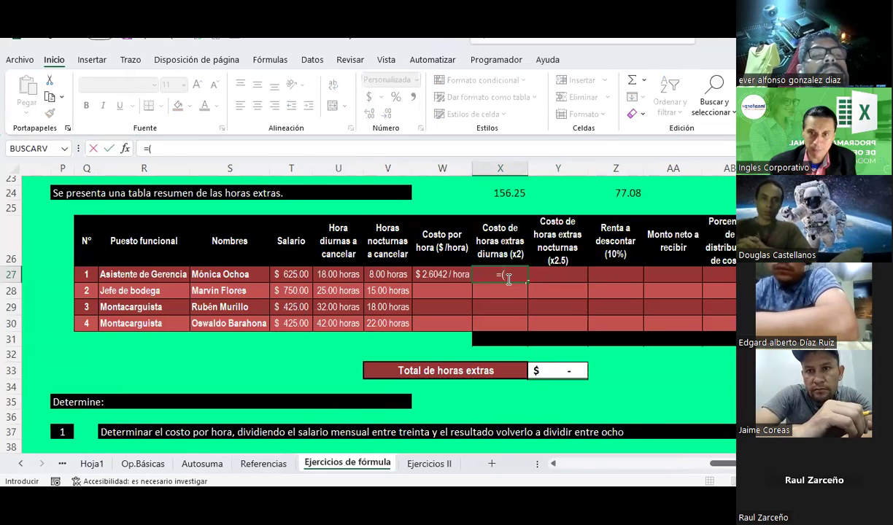
key("Left")
key("Left")
key("Right")
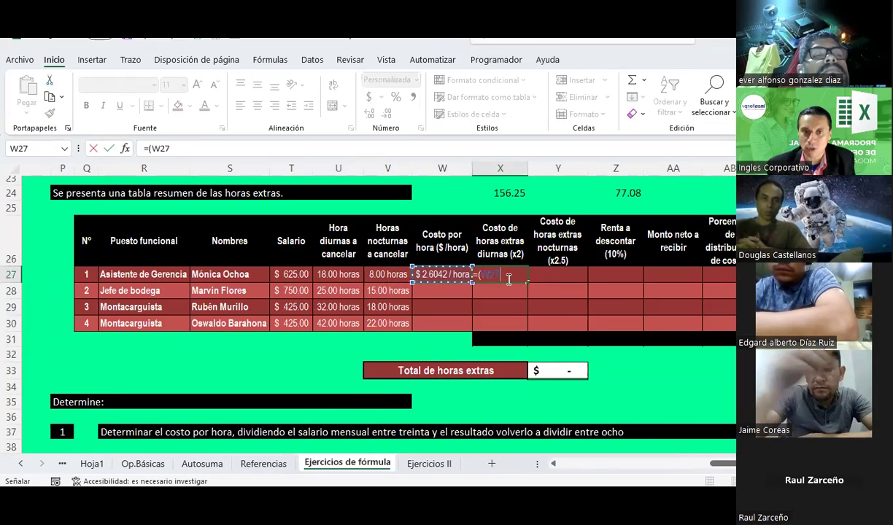
type("*")
key("Left")
key("Left")
key("Left")
type("*2")
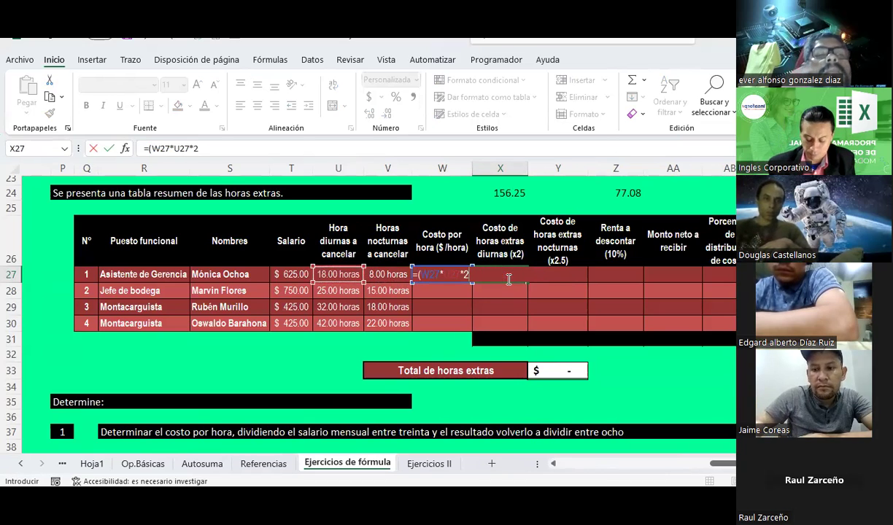
type(")")
key("Return")
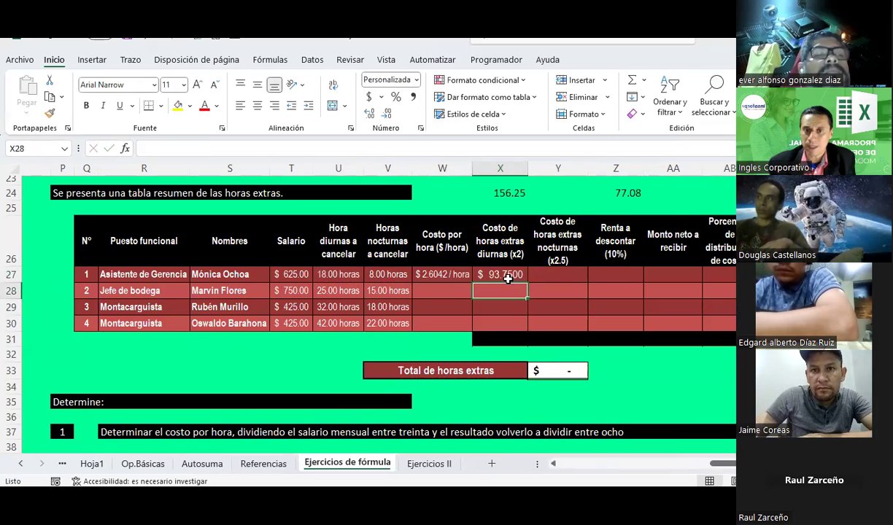
left_click(508, 278)
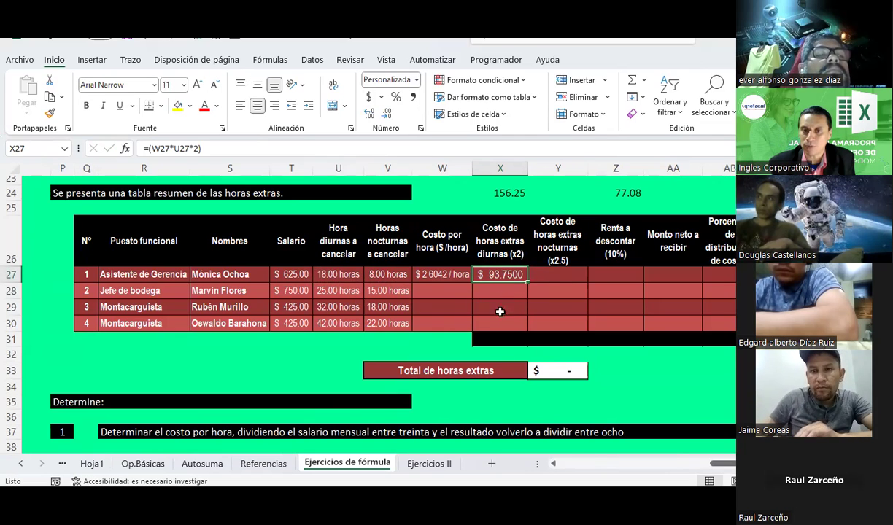
Enter =(W27*V27*2.5) in Y27 for a night overtime cost of $ 52.0833
left_click(555, 276)
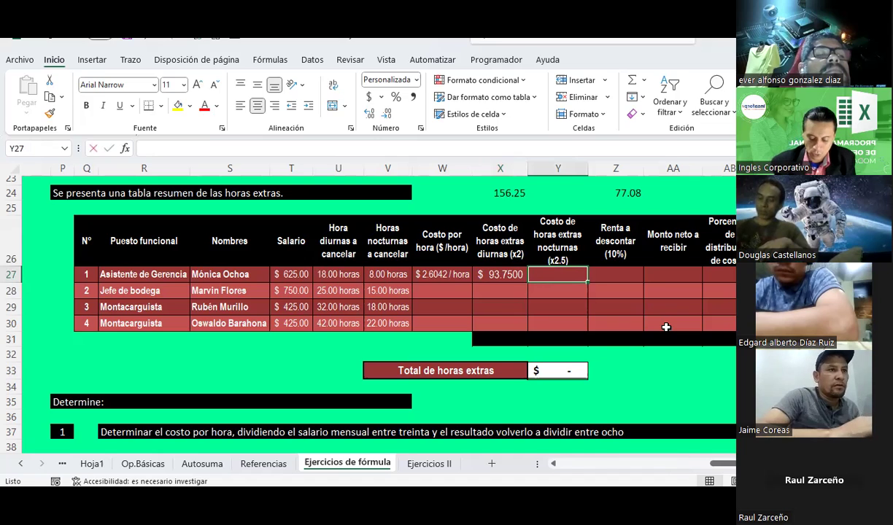
type("=(")
key("Left")
key("Left")
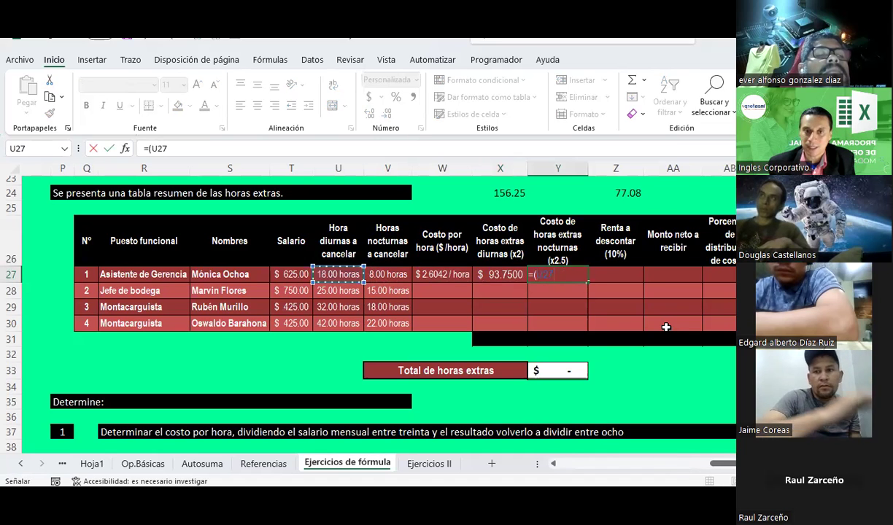
type("*")
key("Left")
key("Left")
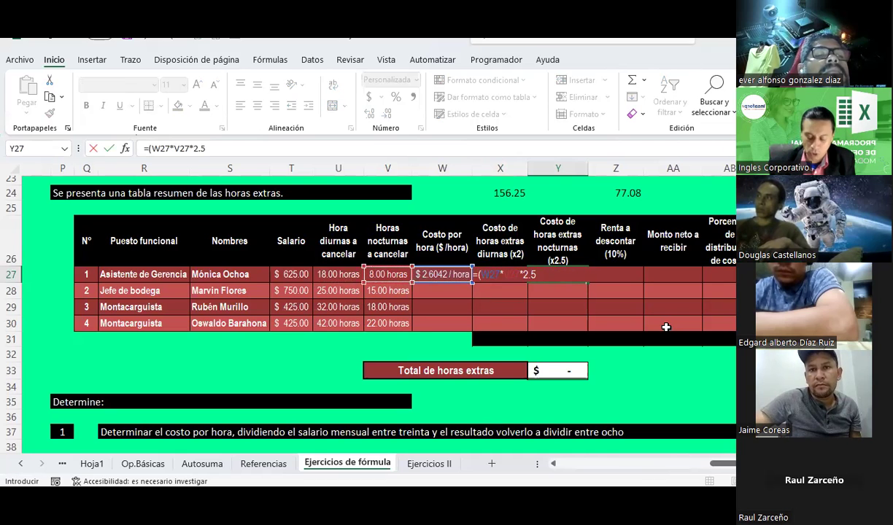
key("Return")
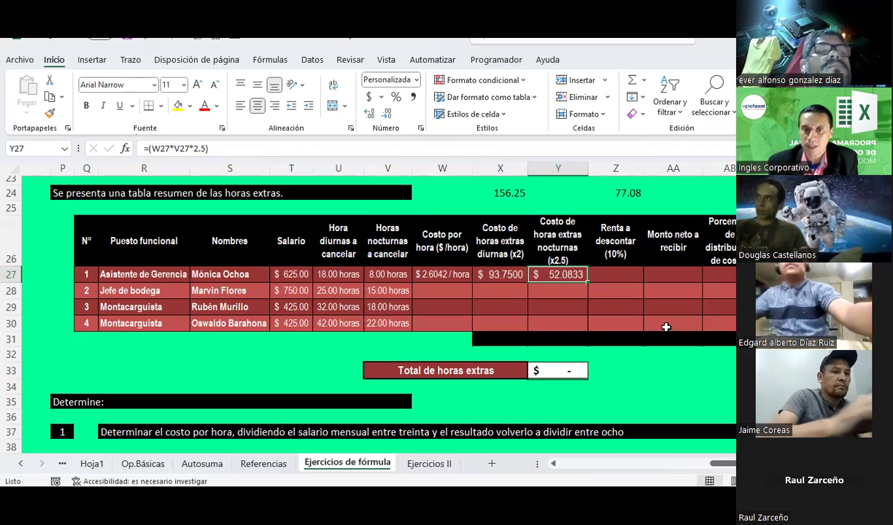
Review the instructions below the table and recheck the X27 and Y27 overtime formulas
scroll(574, 306, "down", 1)
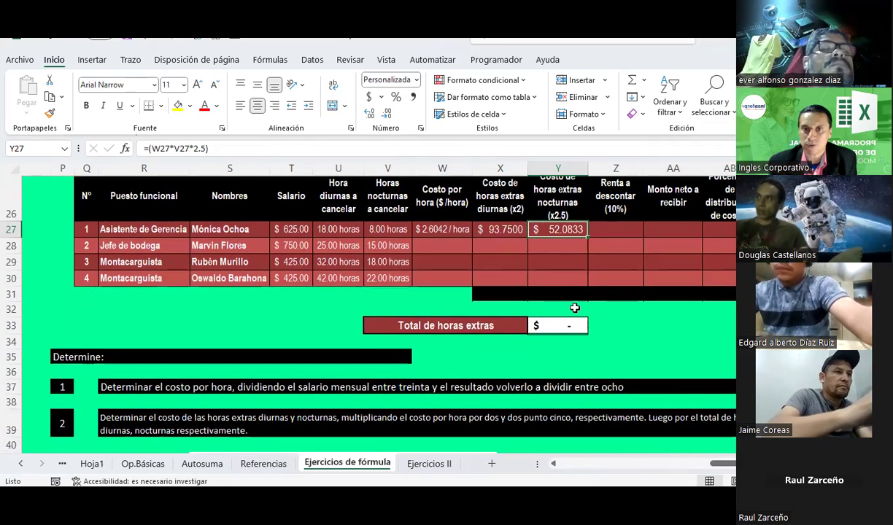
scroll(574, 308, "up", 1)
scroll(605, 284, "down", 2)
scroll(518, 301, "down", 3)
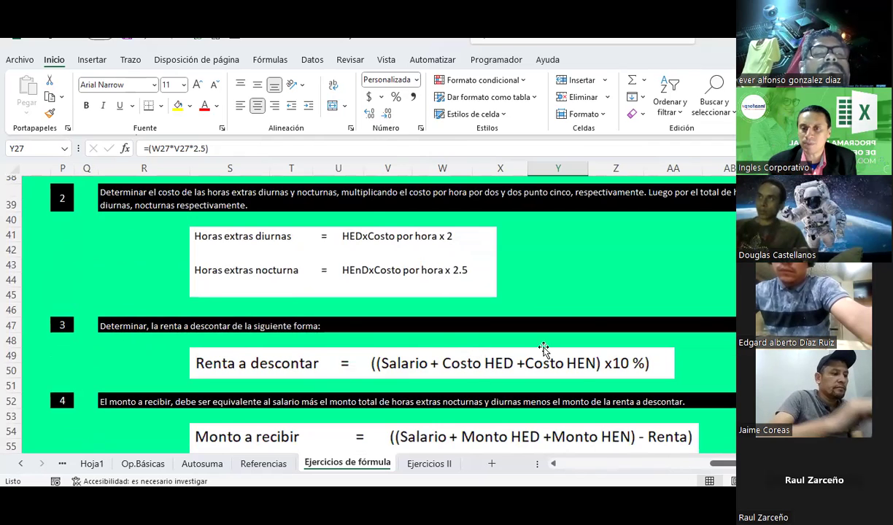
scroll(544, 349, "up", 4)
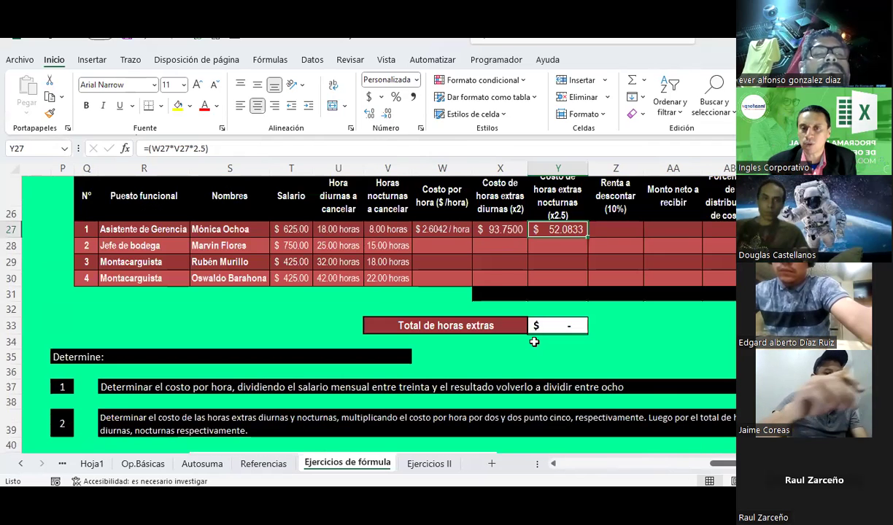
left_click(290, 230)
left_click(500, 231)
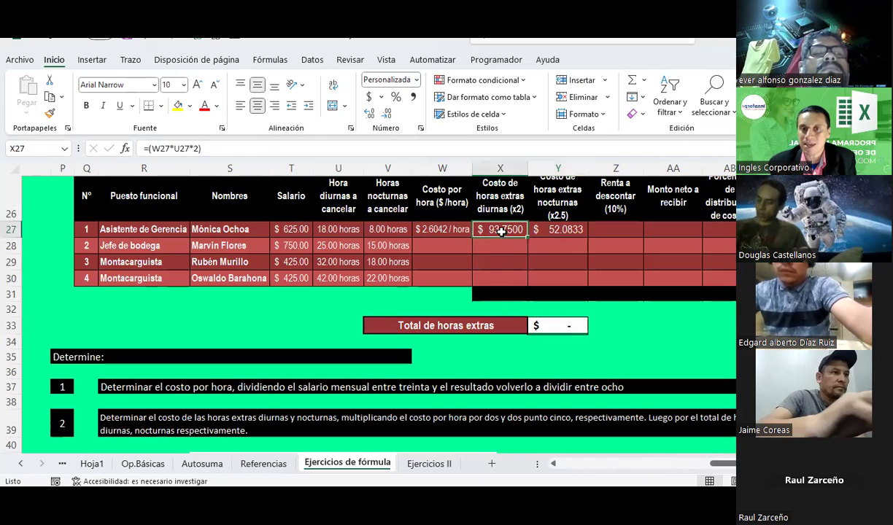
left_click(558, 230)
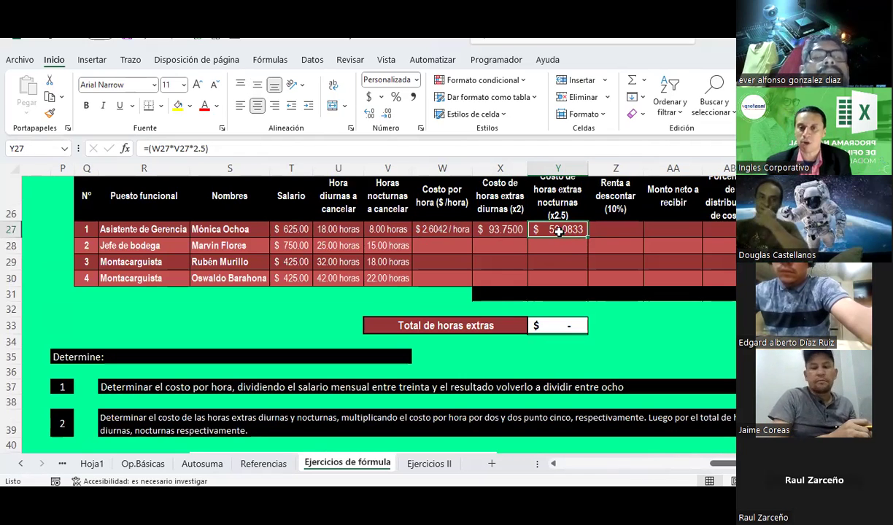
Enter =(T27+X27+Y27)*10% in Z27 for an income tax of $ 77.0833
left_click(614, 231)
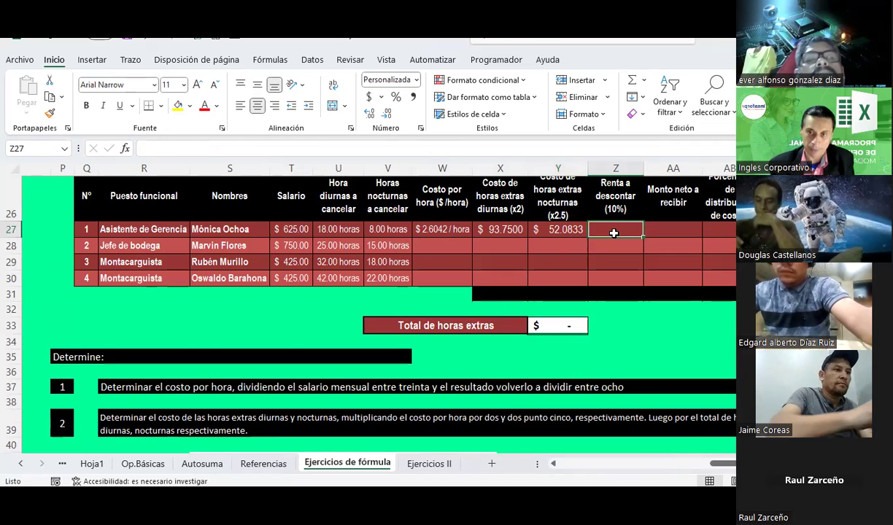
type("=")
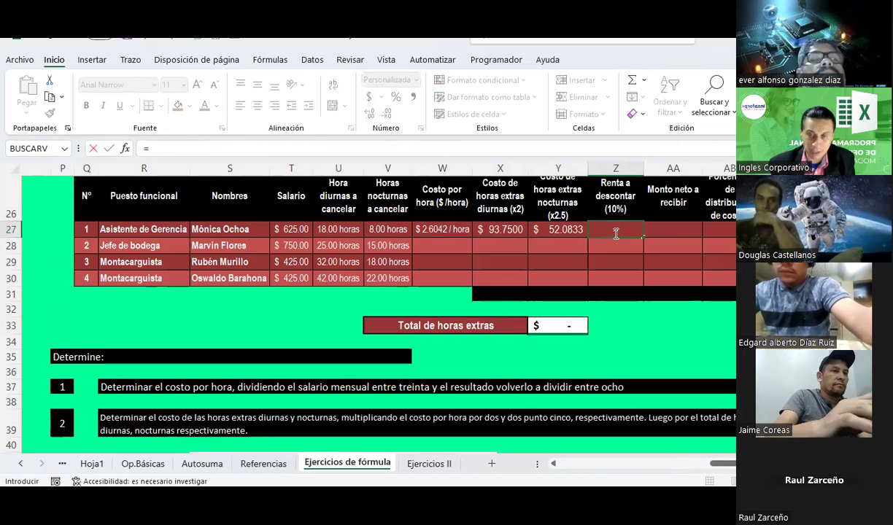
left_click(286, 230)
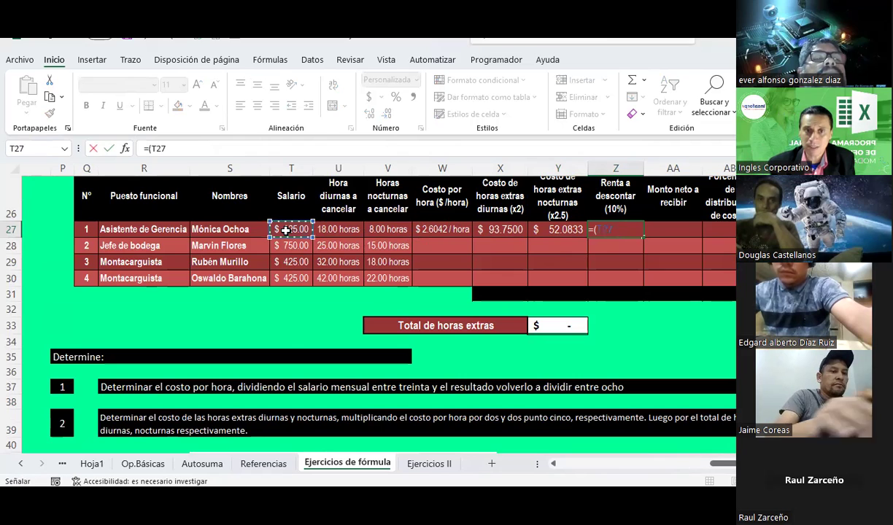
left_click(500, 230)
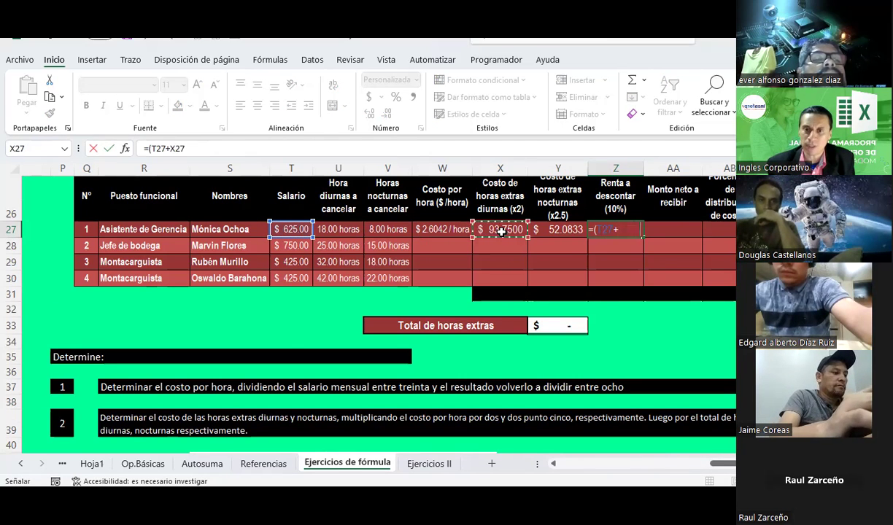
key("Left")
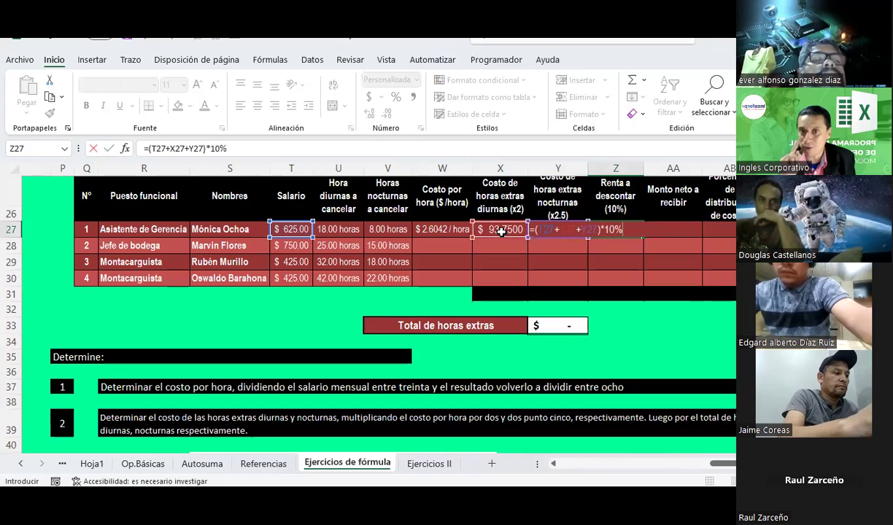
key("ctrl+Return")
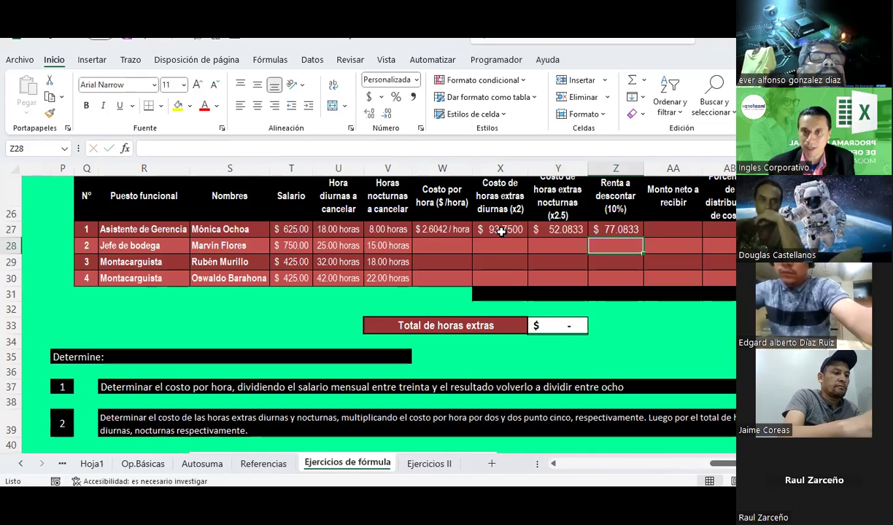
Scroll through the exercise instructions below the overtime table
scroll(500, 230, "up", 2)
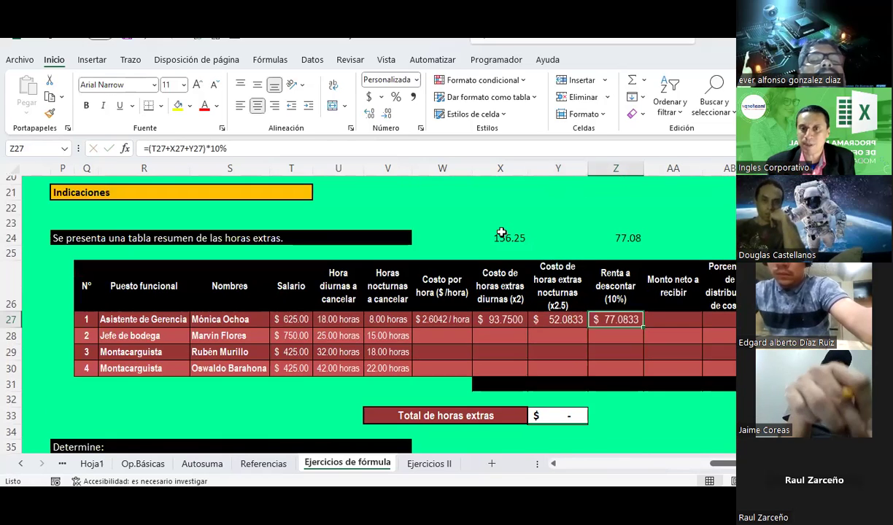
scroll(511, 248, "down", 1)
scroll(522, 265, "down", 1)
scroll(522, 266, "up", 2)
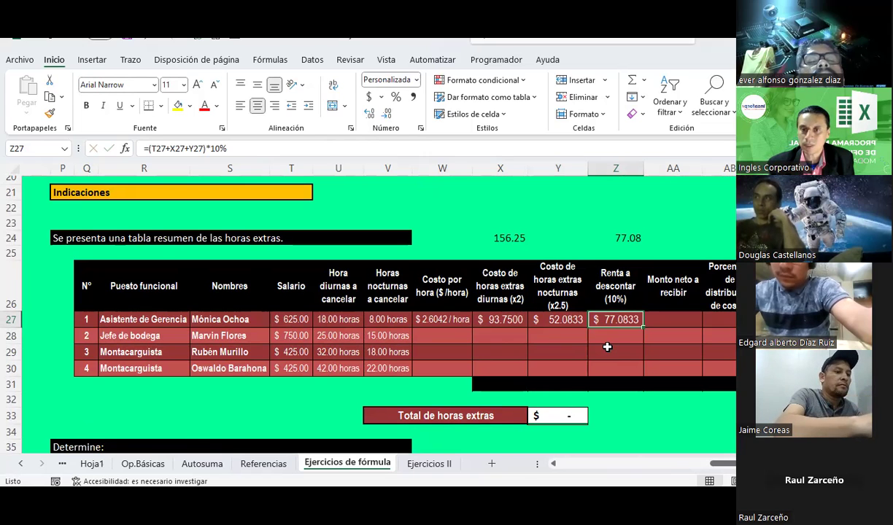
scroll(607, 347, "down", 4)
scroll(606, 347, "down", 2)
scroll(606, 349, "down", 1)
scroll(607, 350, "down", 1)
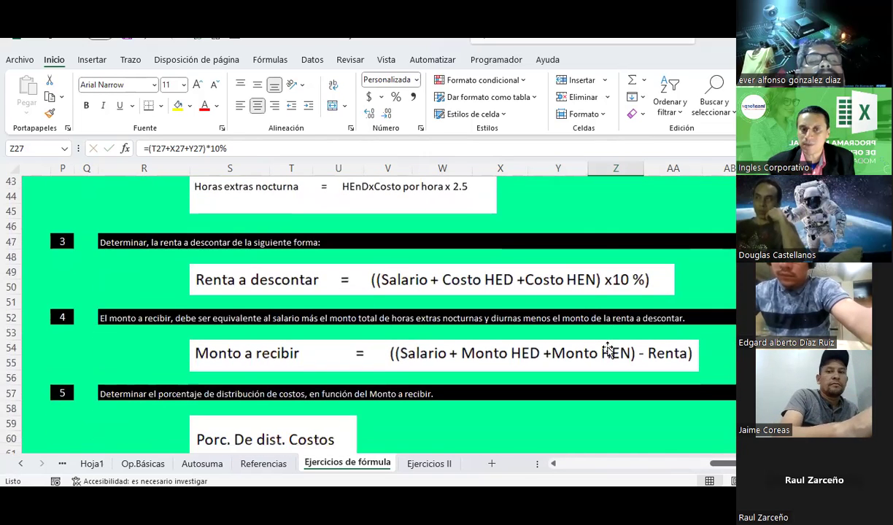
scroll(607, 350, "down", 1)
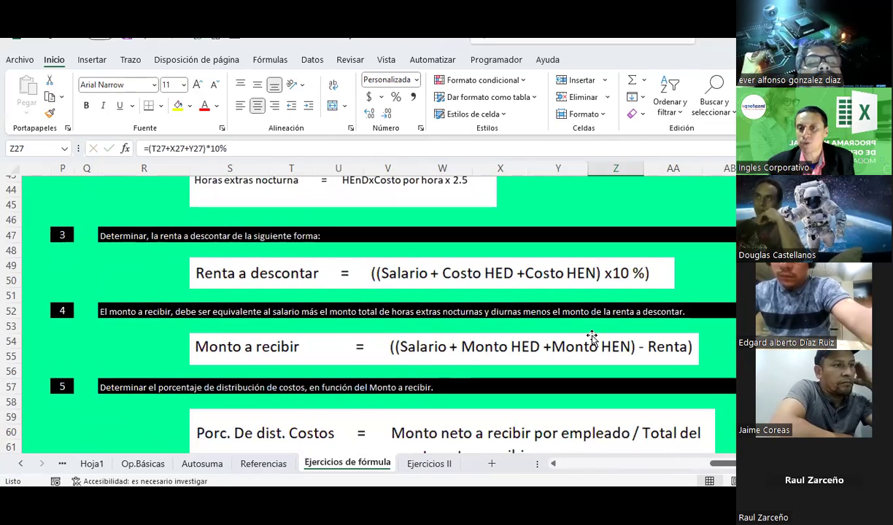
scroll(677, 341, "up", 5)
scroll(674, 332, "up", 2)
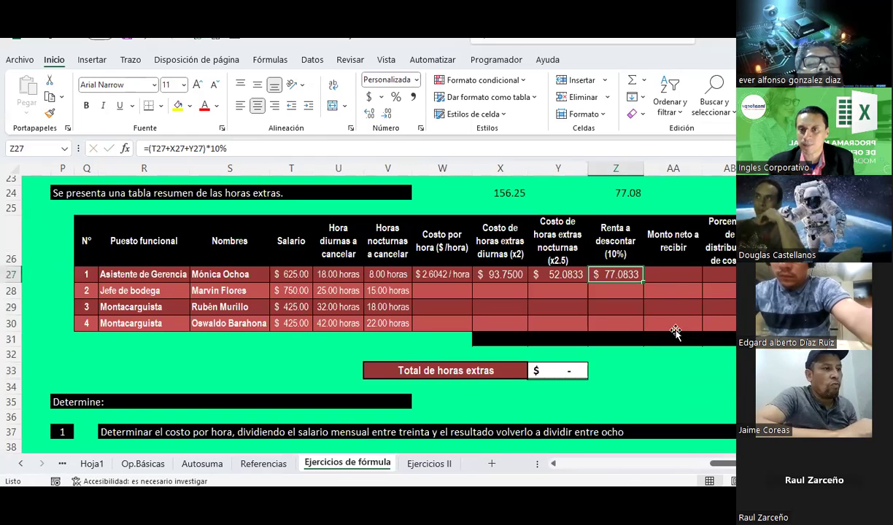
Enter the net pay formula =T27+X27+Y27-Z27 in AA27, giving $693.7500
left_click(670, 273)
type("=(")
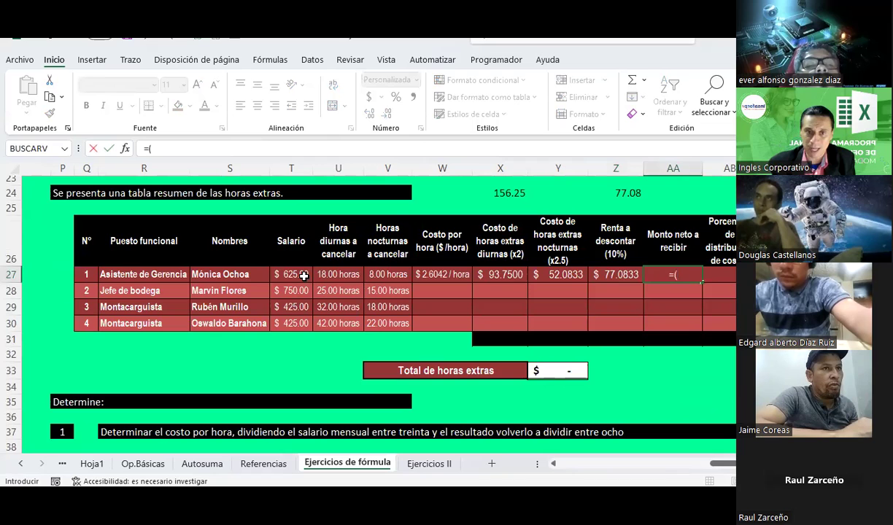
left_click(304, 275)
type("+")
left_click(499, 274)
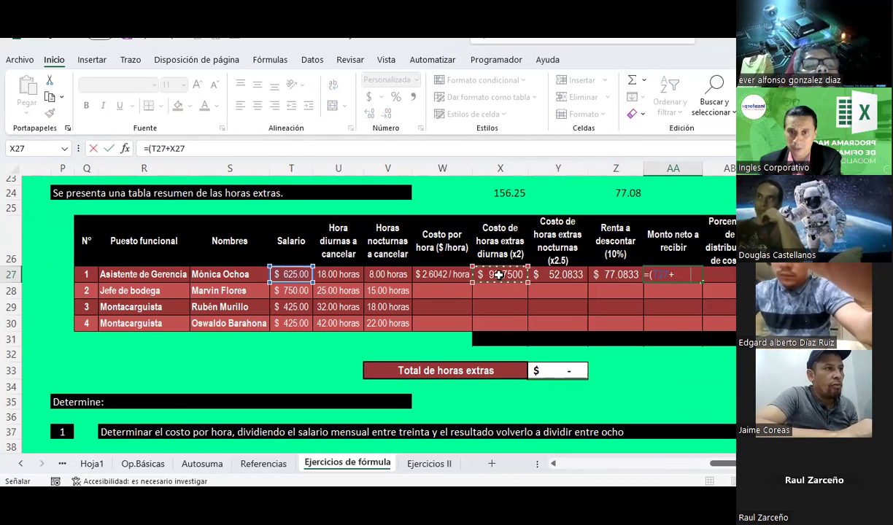
type("+")
left_click(544, 277)
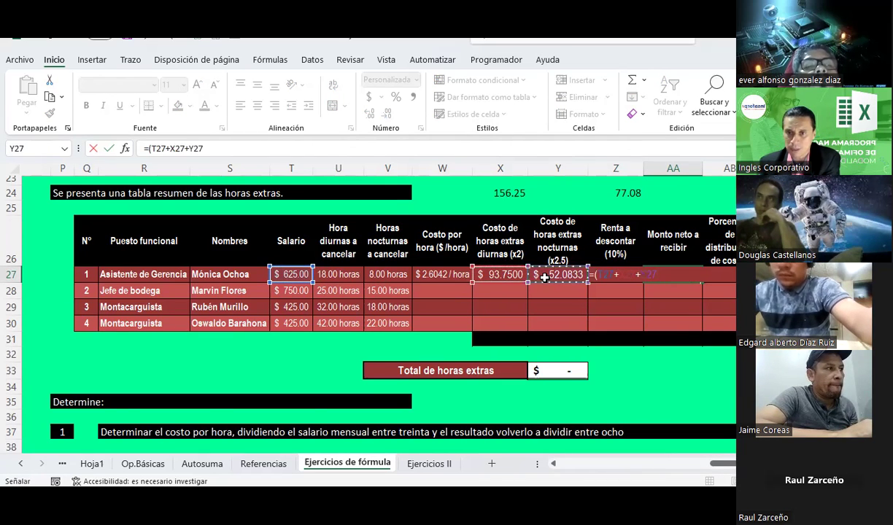
type("-z27")
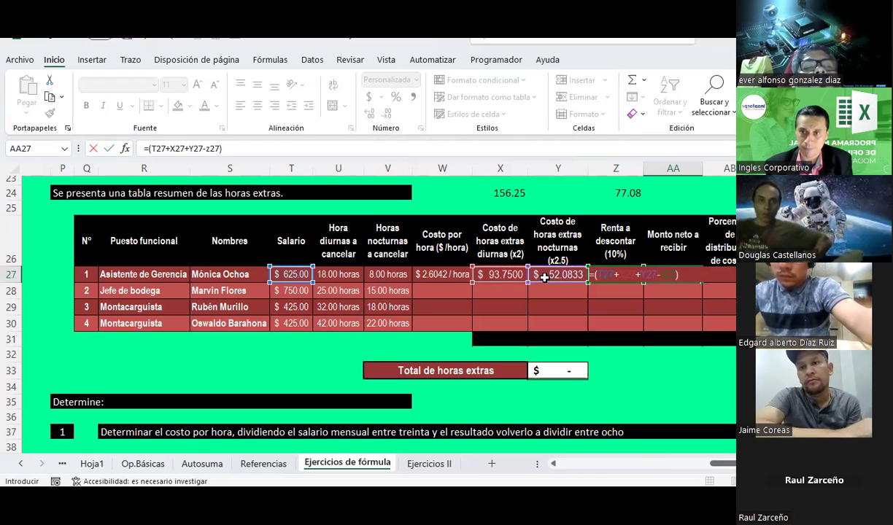
key("Return")
Review the formulas in AA27 and the hourly cost cell W27
key("Up")
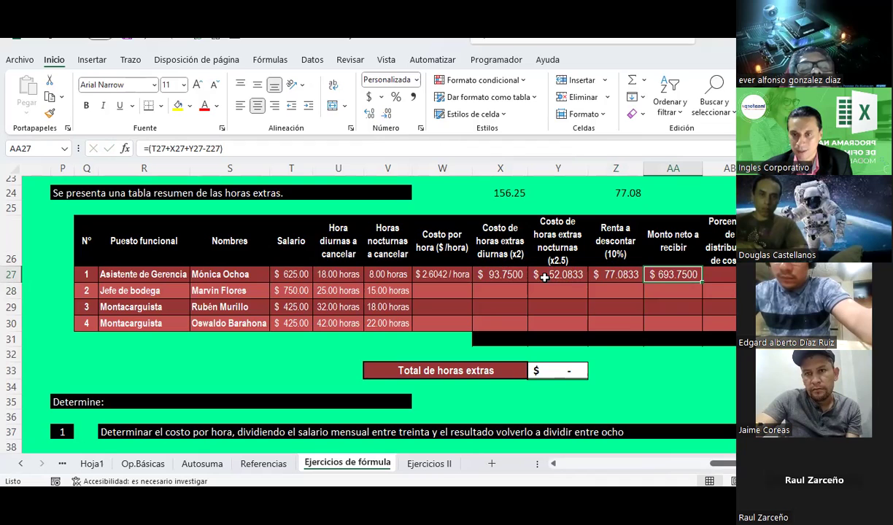
key("Left")
key("Left")
key("Left")
key("Left")
key("Right")
key("Right")
key("Right")
key("Right")
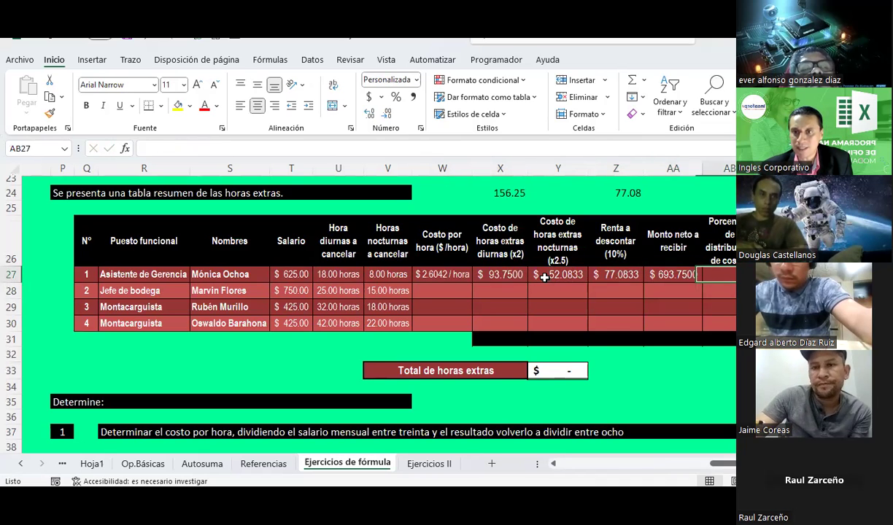
key("Left")
key("Left")
key("Left")
key("Left")
key("Left")
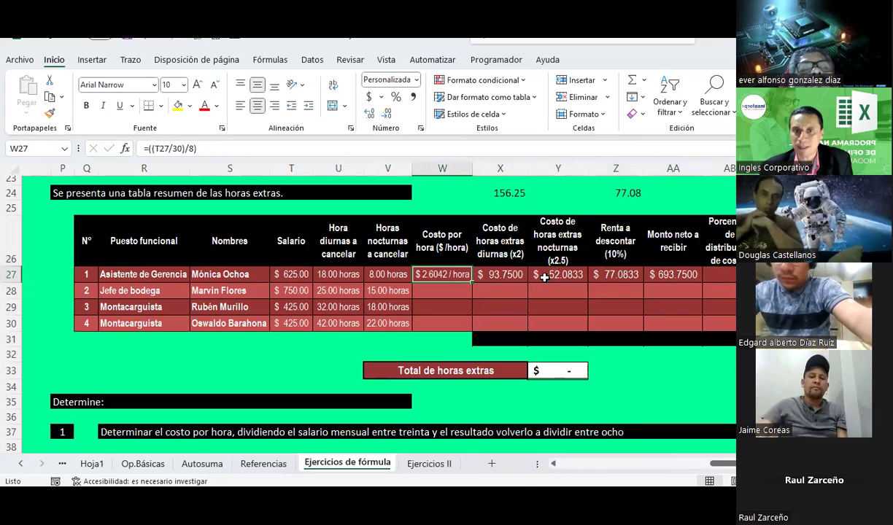
Copy row 27's formulas W27:AA27 into rows 28–30 for the other three employees
key("shift+Right")
key("shift+Right")
key("shift+Right")
key("shift+Right")
key("ctrl+c")
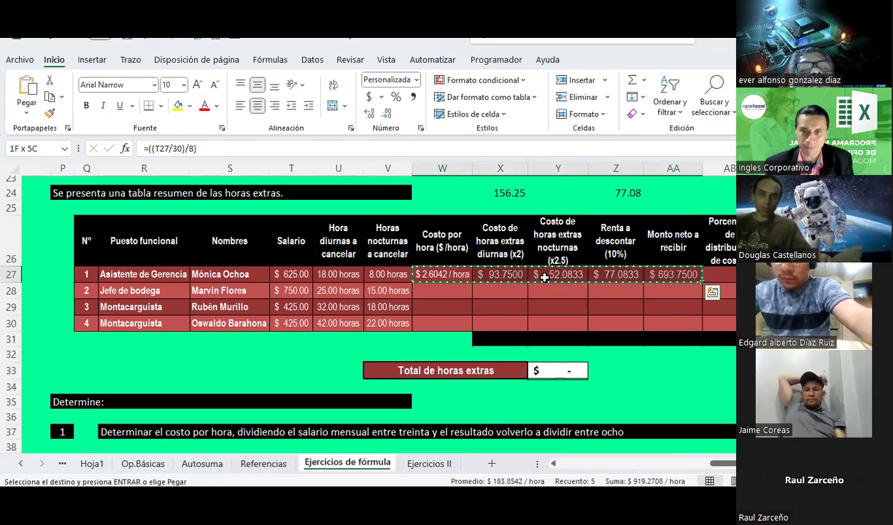
left_click_drag(462, 291, 623, 314)
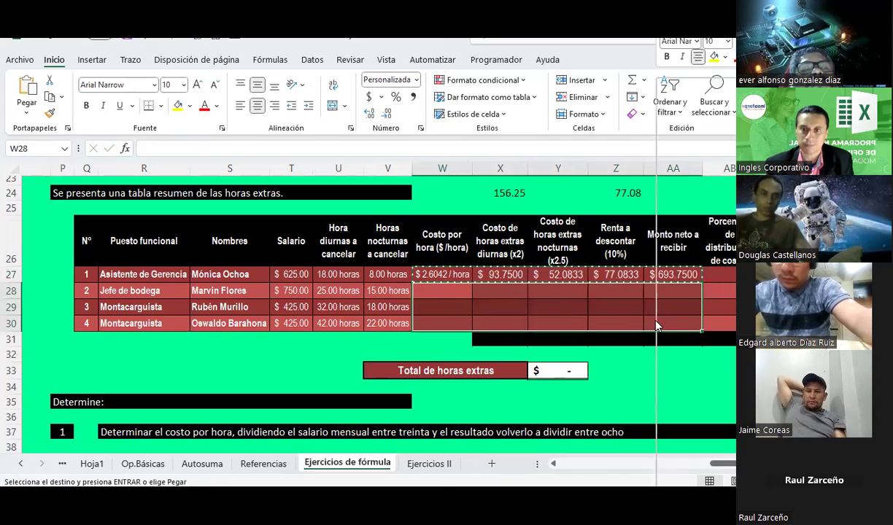
right_click(640, 315)
left_click(728, 168)
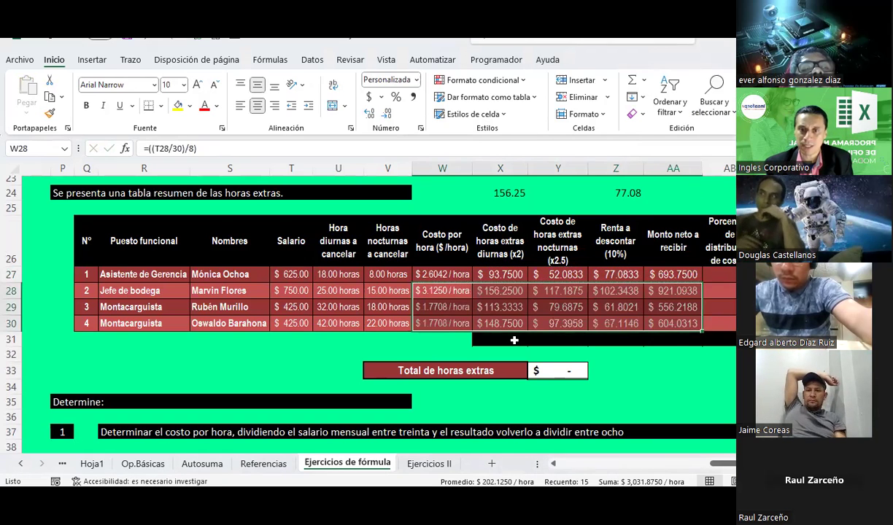
AutoSum X31 and fill the total across to AA31, giving $858.44 overtime
left_click(499, 339)
left_click(632, 80)
key("Return")
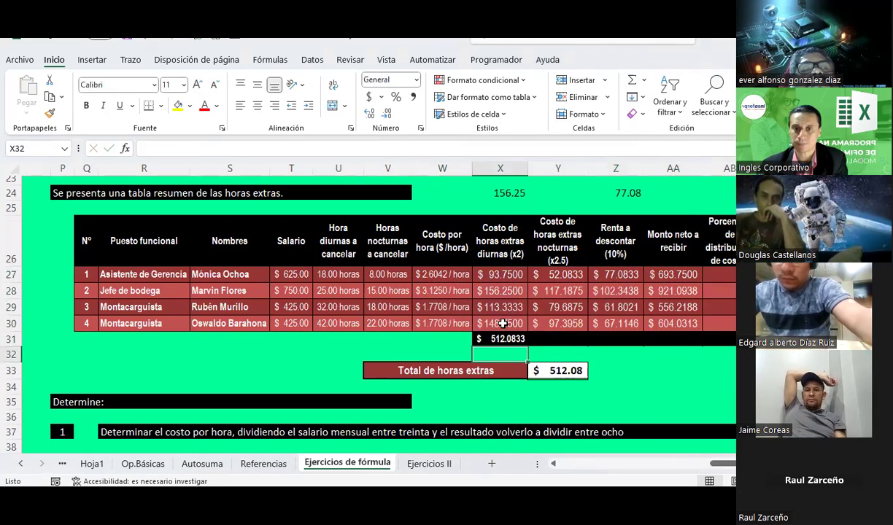
left_click(522, 339)
left_click_drag(526, 346, 667, 340)
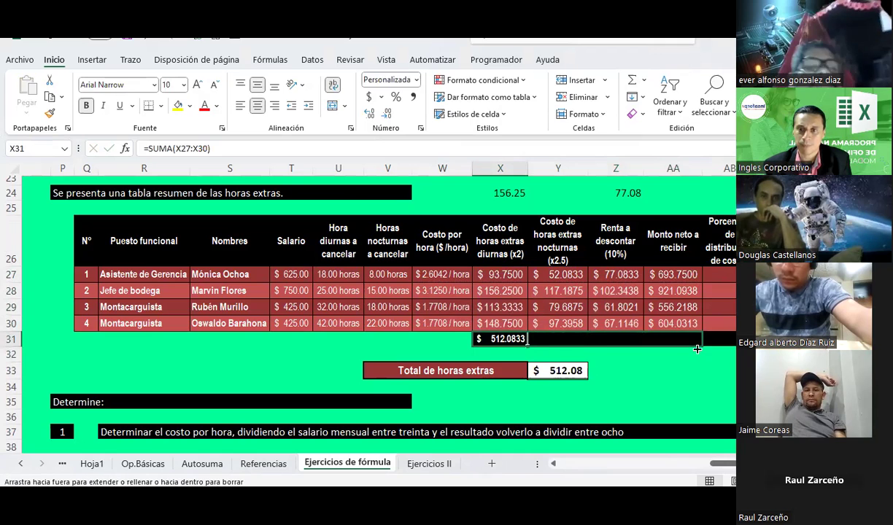
left_click(721, 276)
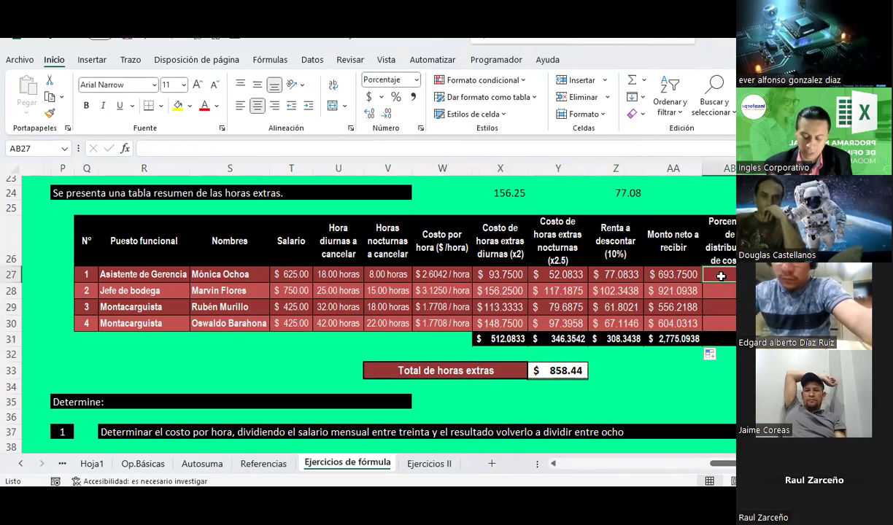
Enter =AA27/$AA$31 in AB27 for the first employee's distribution percentage
type("=")
key("Left")
type("/")
left_click(695, 340)
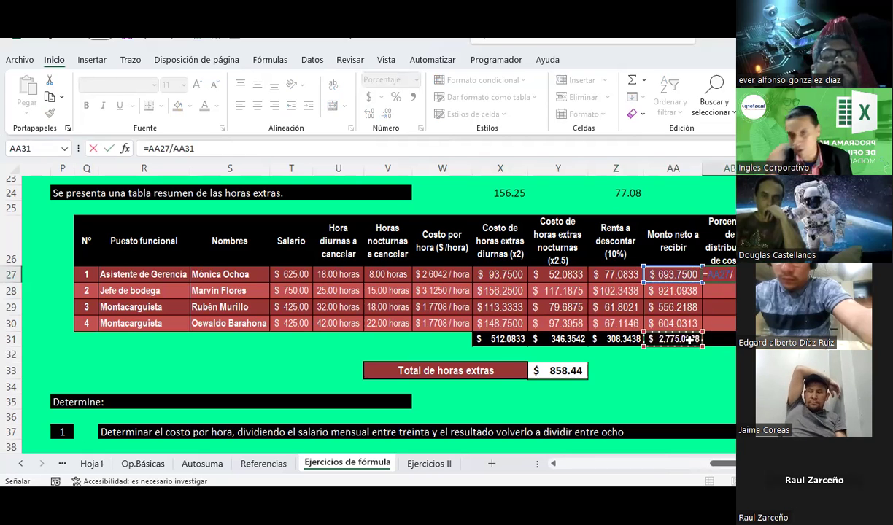
key("F4")
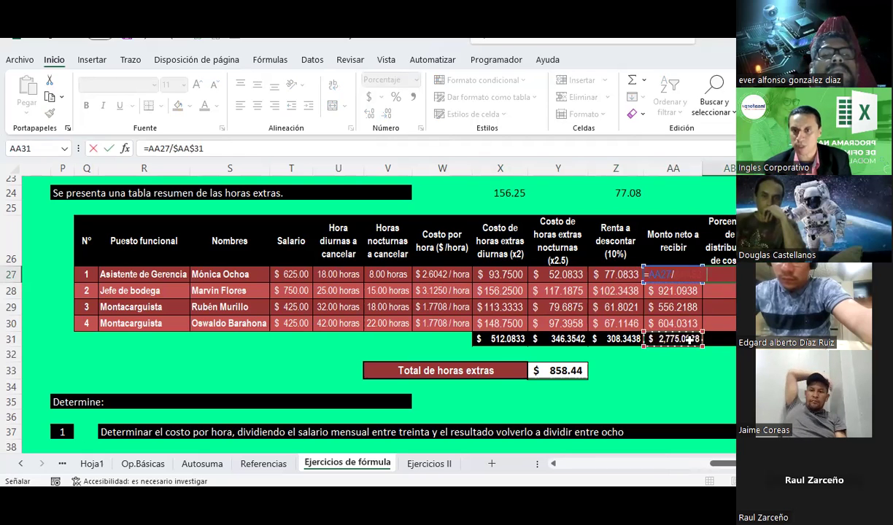
key("Return")
Glance at the Referencias and Autosuma sheets, then return to Ejercicios de fórmula
left_click(263, 463)
left_click(457, 322)
left_click(202, 463)
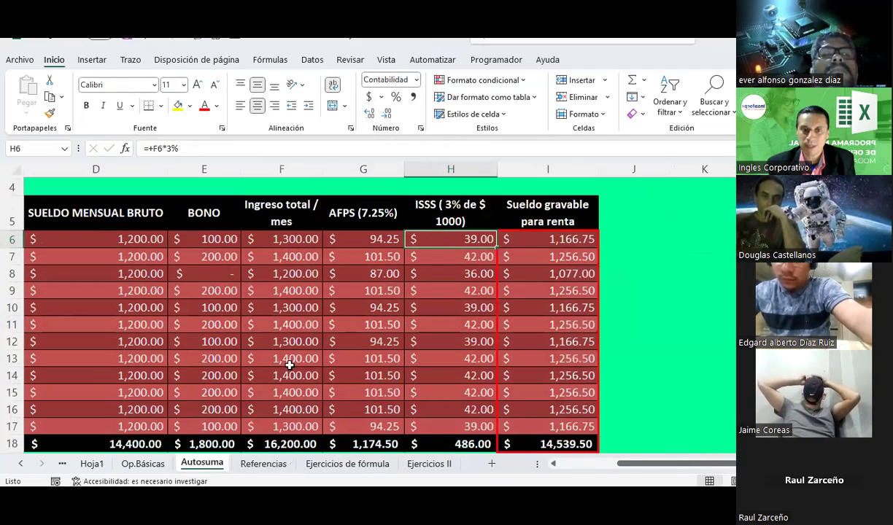
left_click(352, 465)
Copy the AB27 percentage to AB28:AB30 and AutoSum AB31 to 100.00%
left_click(719, 275)
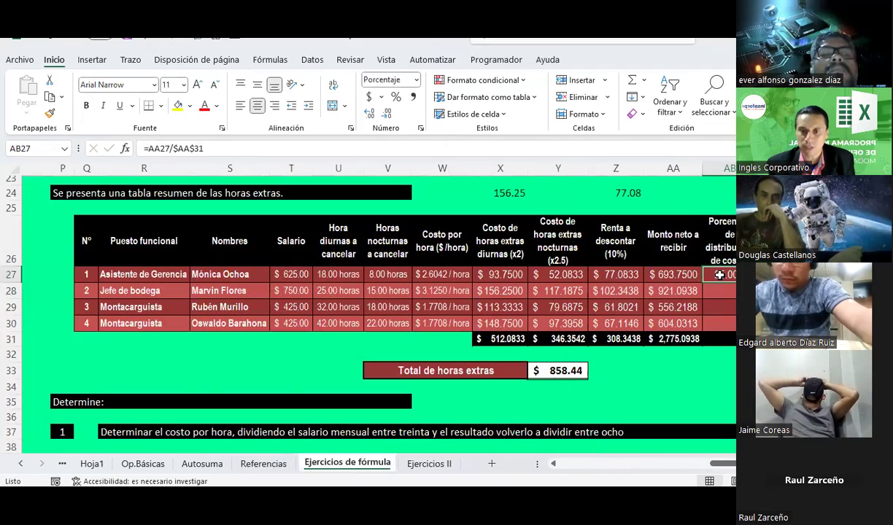
key("ctrl+c")
left_click_drag(720, 291, 728, 321)
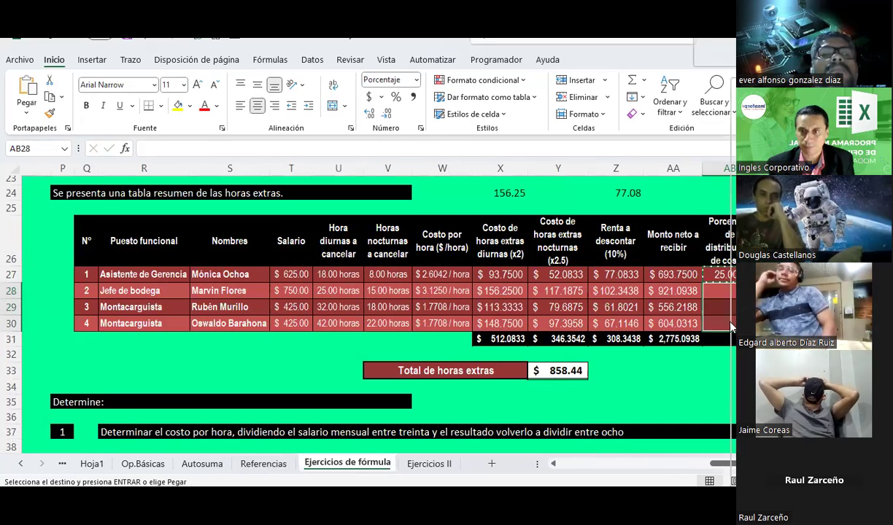
key("Return")
left_click(729, 340)
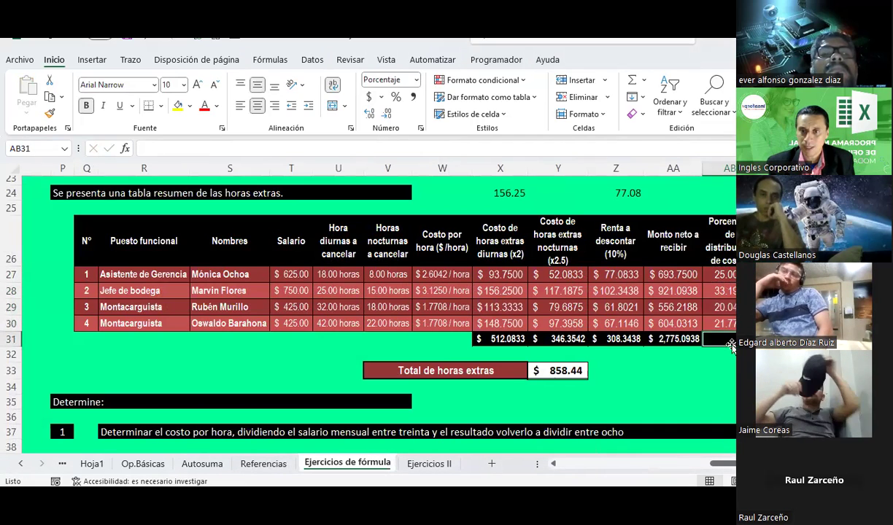
left_click(633, 85)
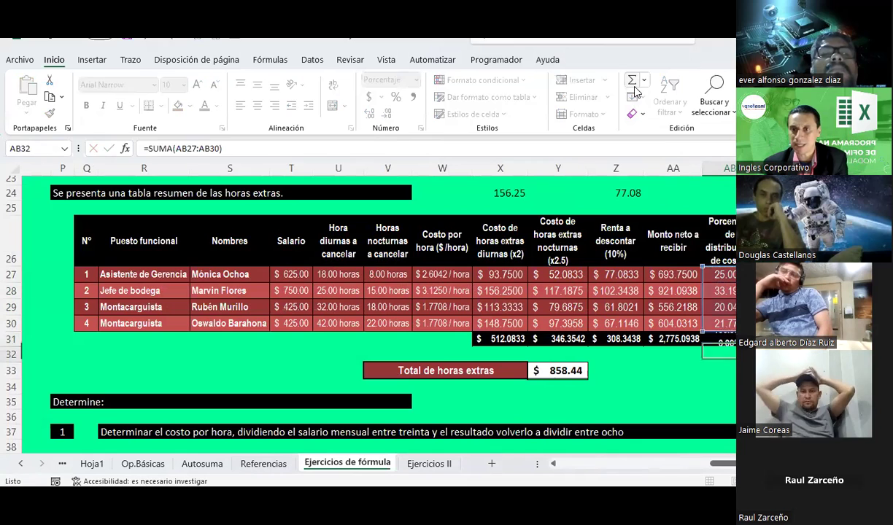
key("Return")
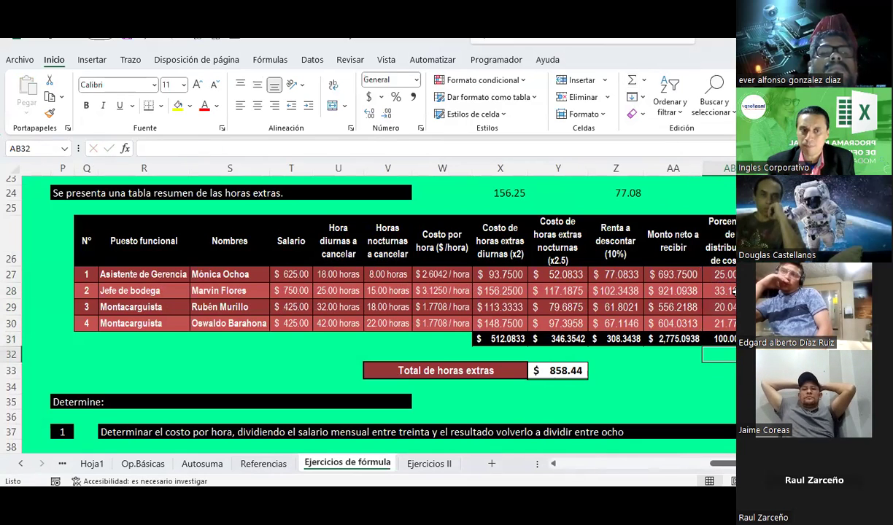
left_click(729, 290)
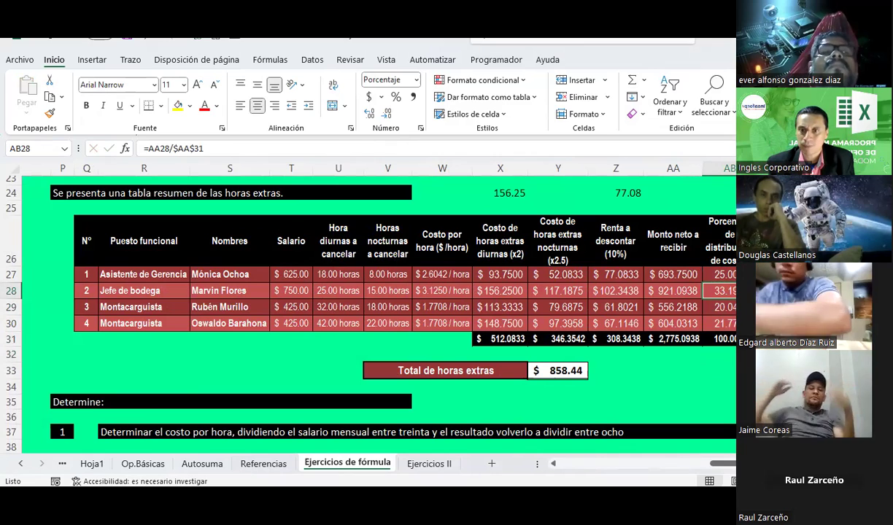
left_click(722, 307)
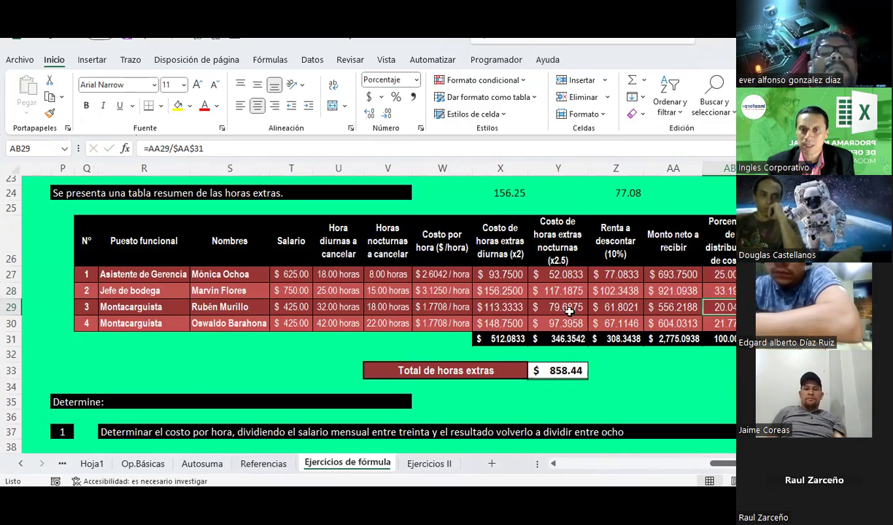
scroll(365, 307, "right", 2)
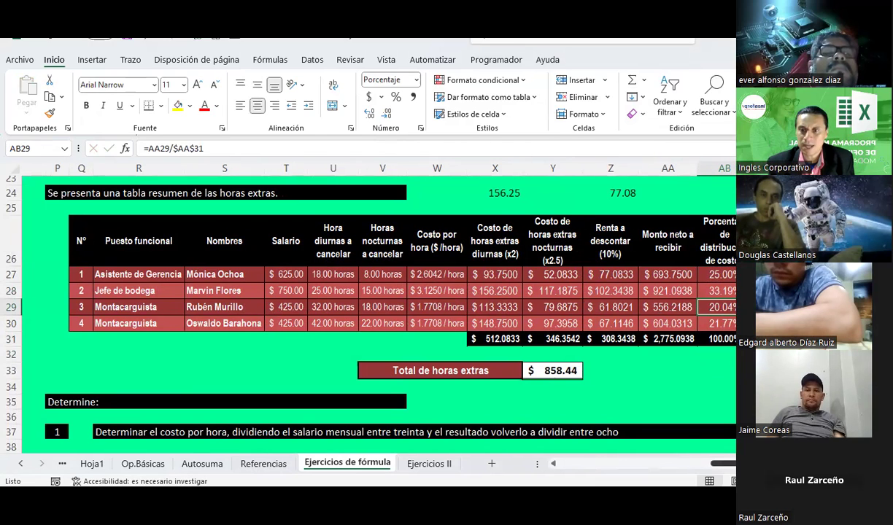
left_click(696, 329)
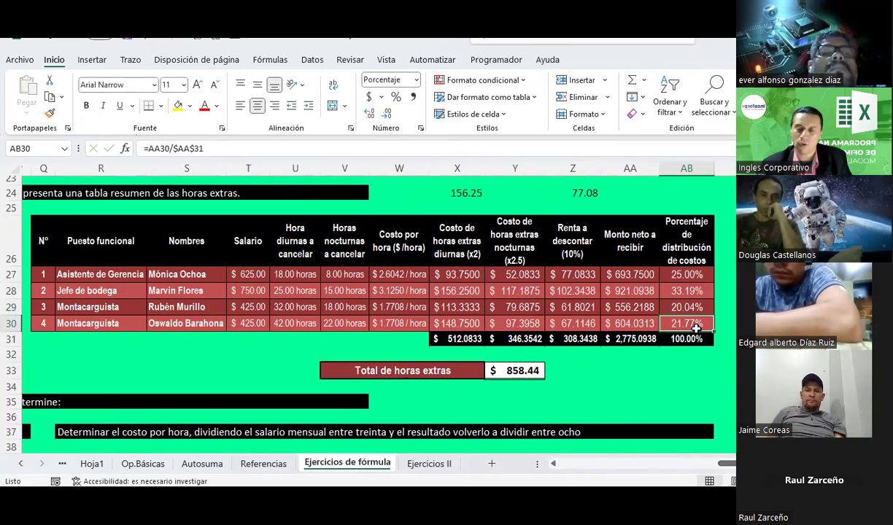
left_click(557, 339)
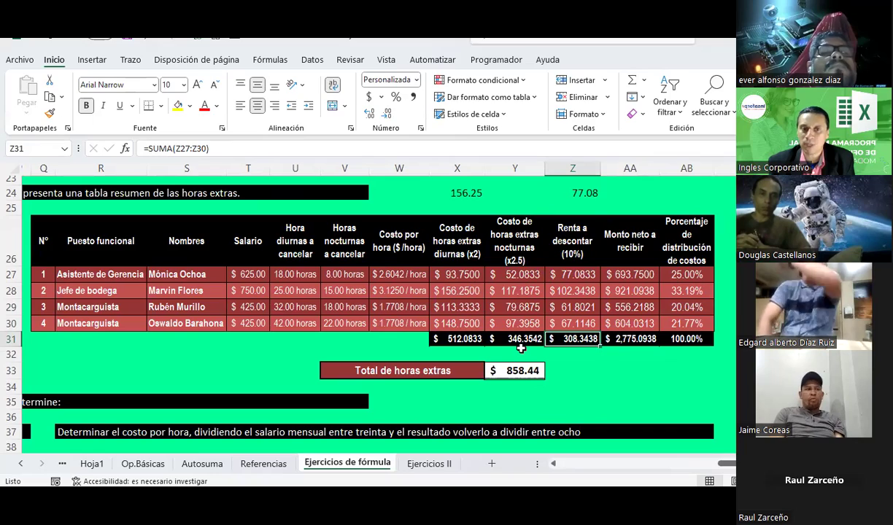
scroll(539, 302, "down", 2)
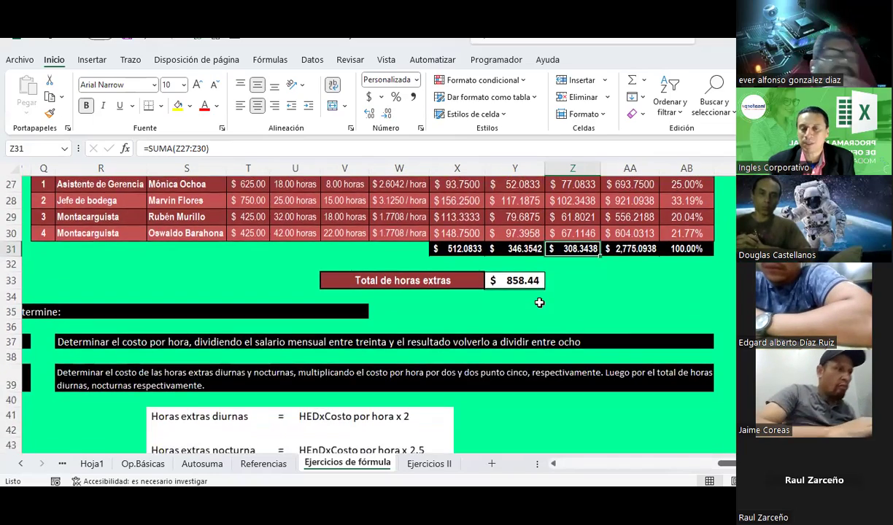
scroll(539, 302, "down", 3)
scroll(539, 302, "down", 3)
scroll(539, 302, "up", 2)
scroll(539, 302, "up", 6)
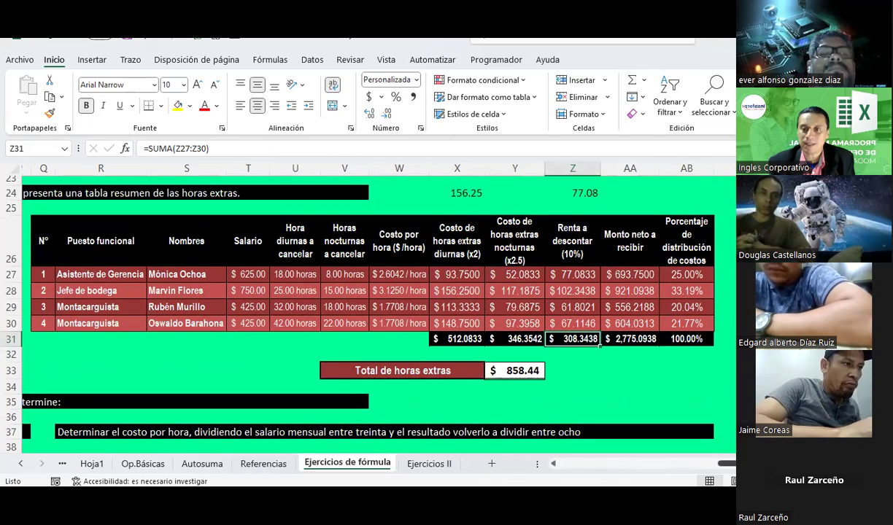
left_click(720, 326)
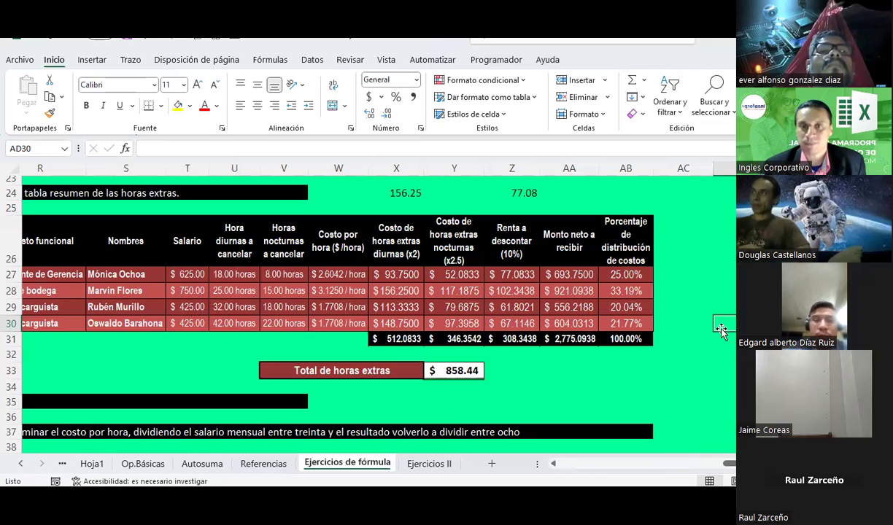
left_click_drag(728, 464, 724, 469)
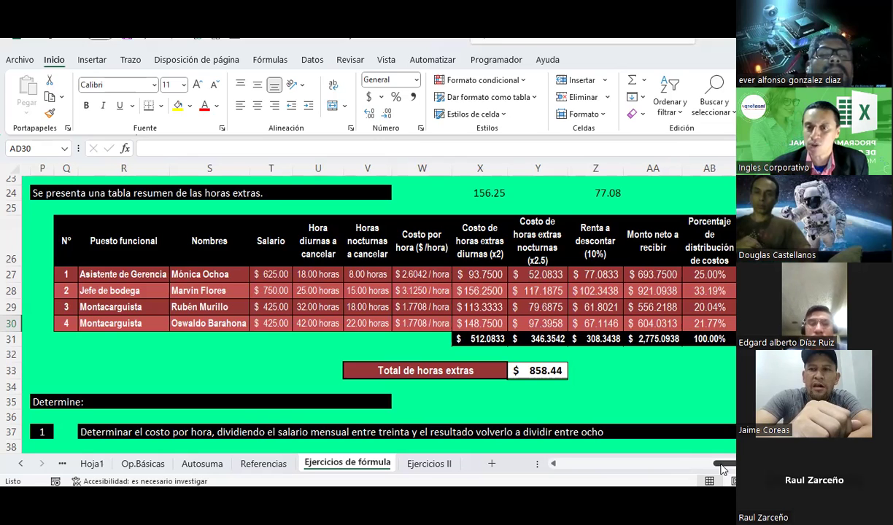
left_click_drag(68, 238, 731, 338)
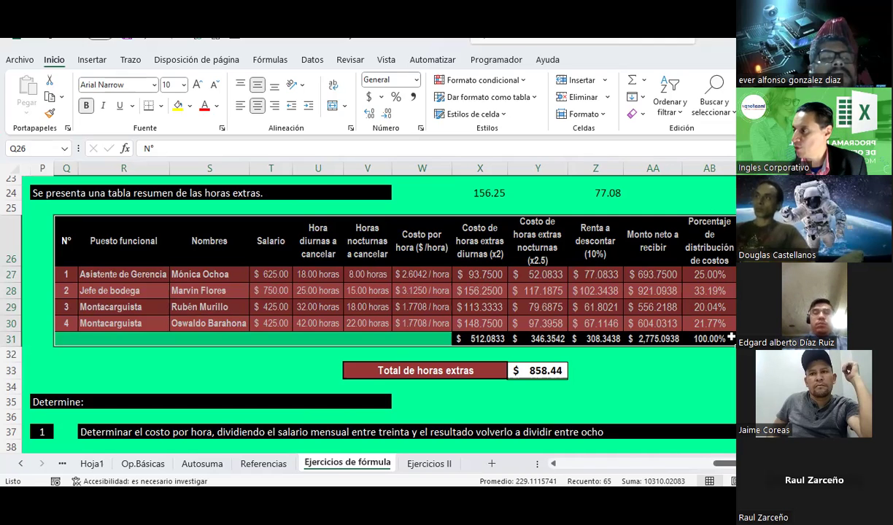
left_click(817, 193)
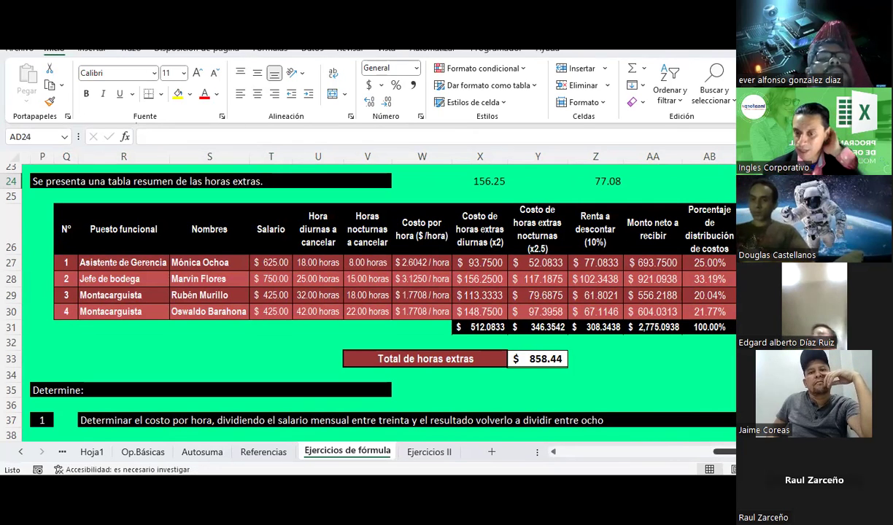
left_click(724, 292)
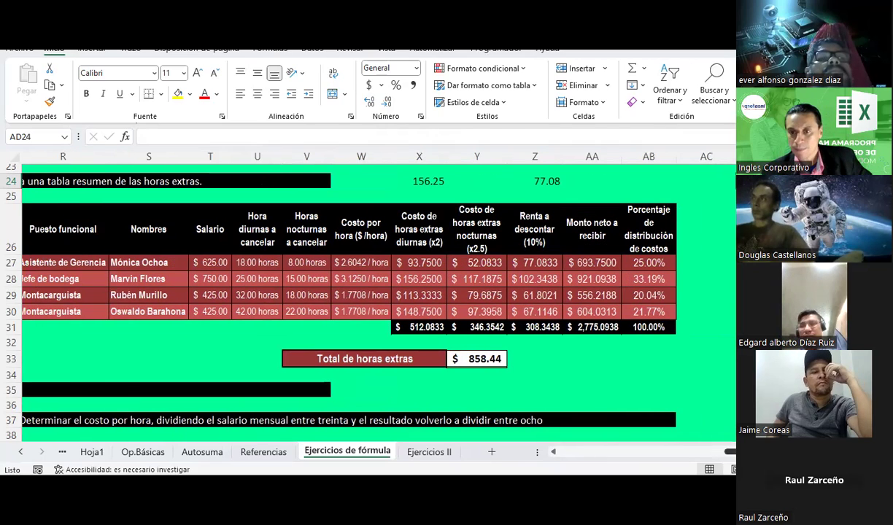